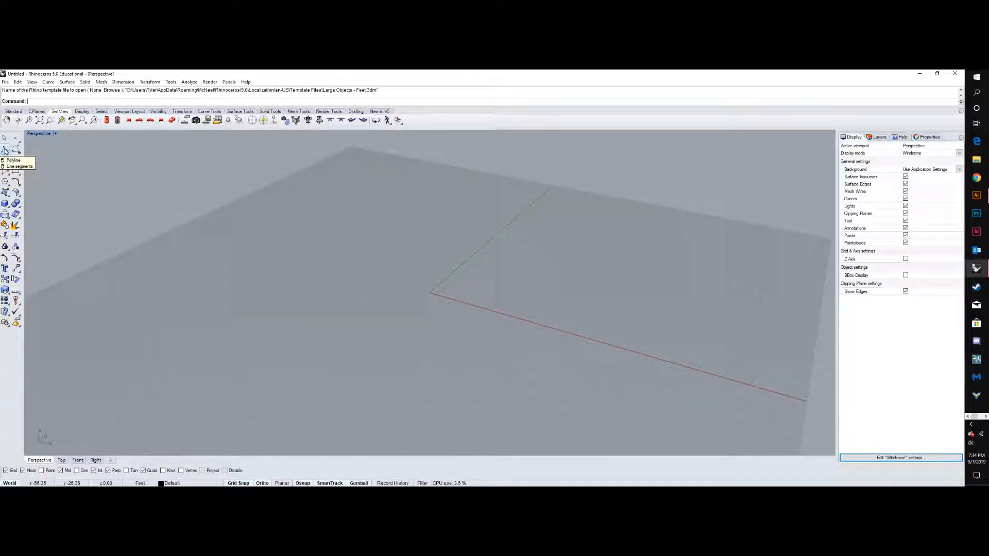
- Start a polyline, turn off the Intersection and Near object snaps, and set the Perspective viewport to Ghosted display
left_click(4, 150)
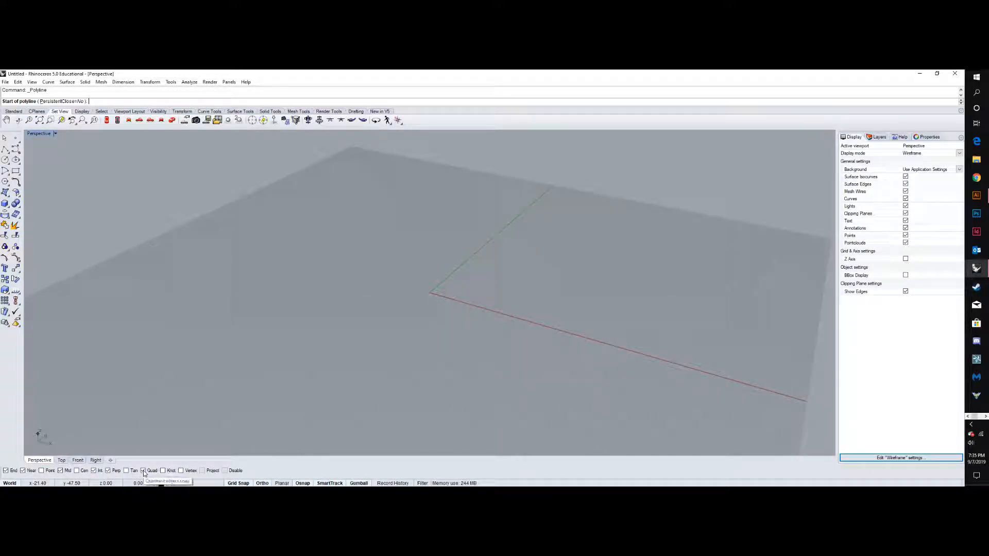
left_click(94, 471)
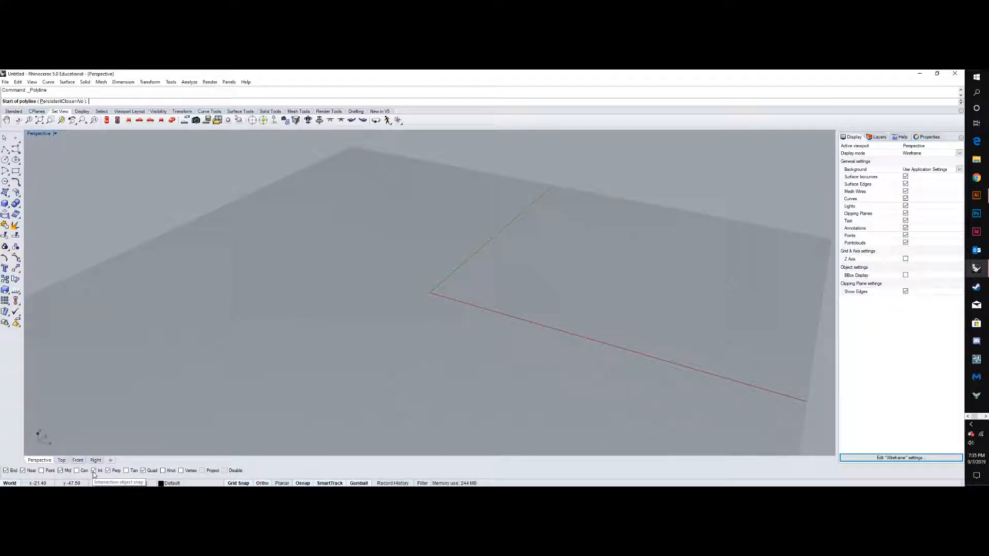
left_click(29, 472)
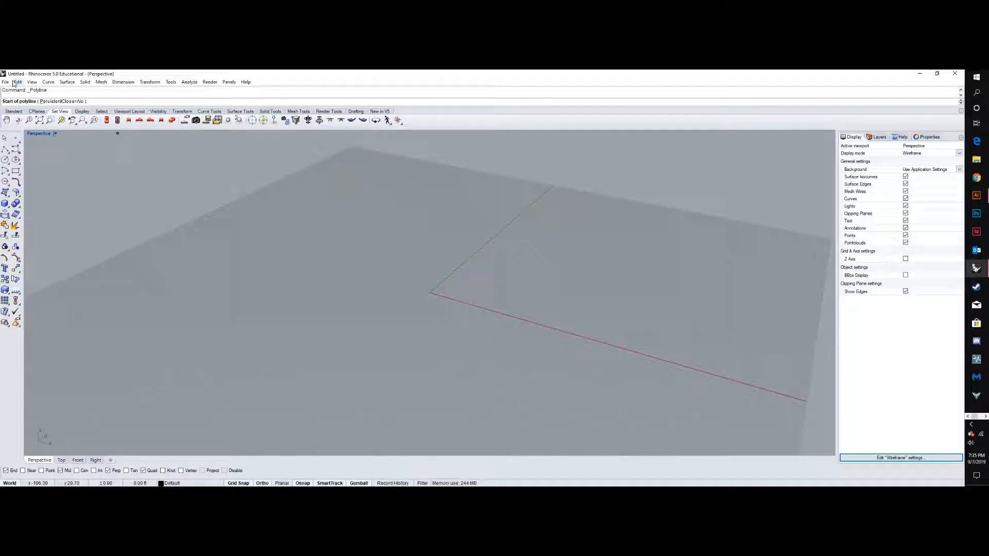
left_click(32, 82)
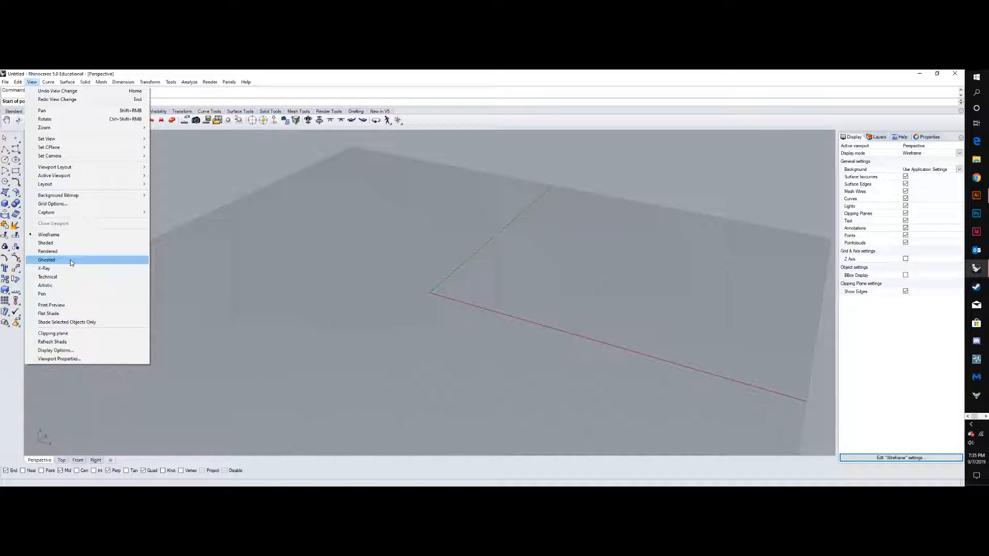
left_click(71, 261)
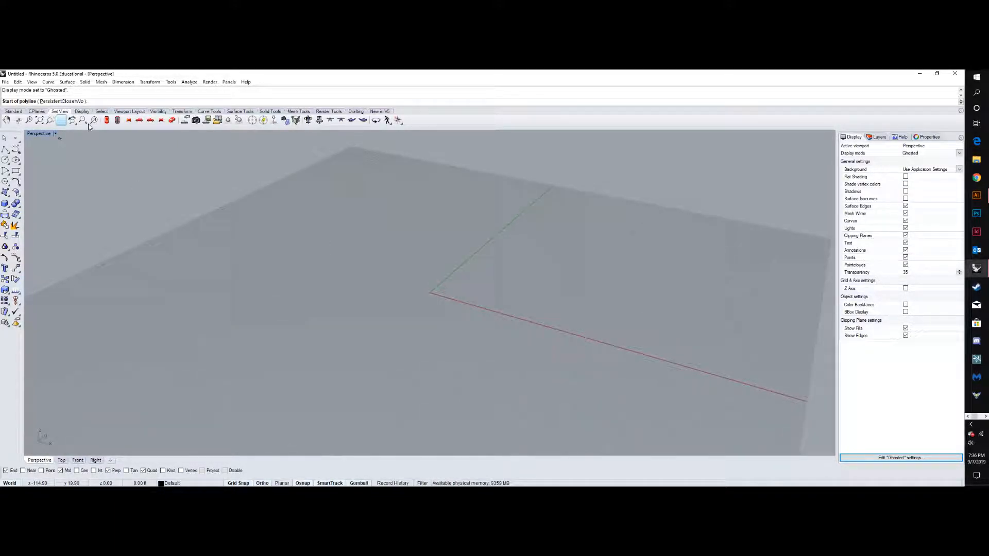
scroll(435, 292, "up", 2)
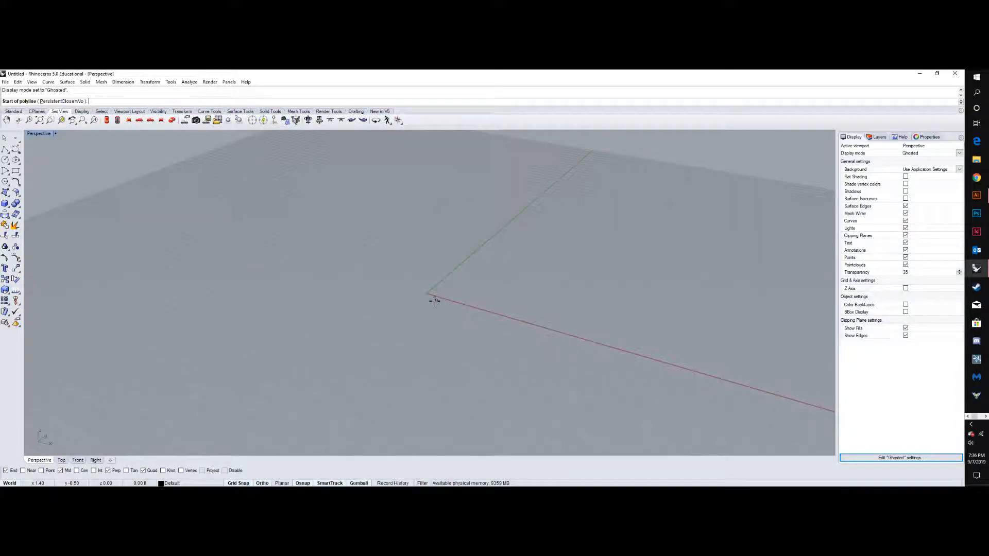
scroll(388, 370, "down", 3)
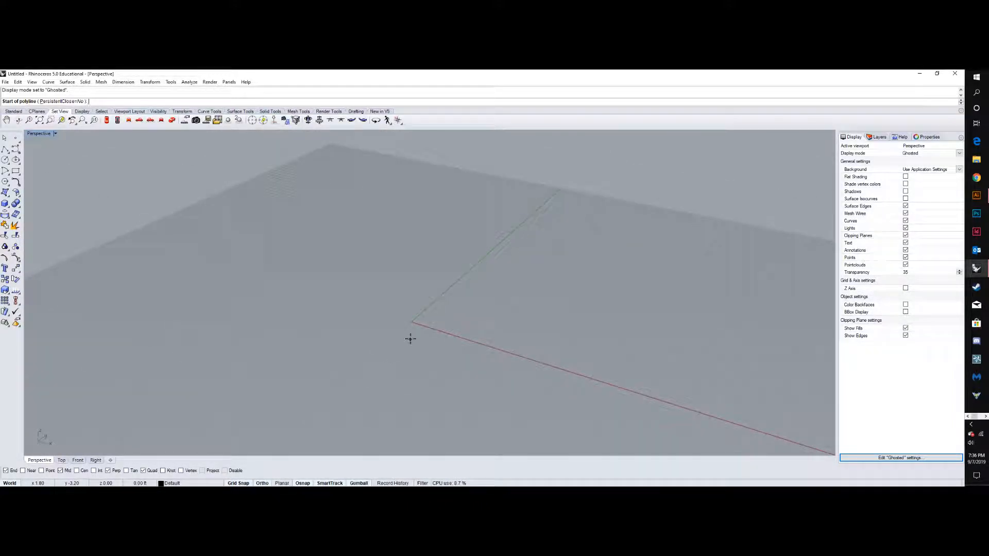
key("Return")
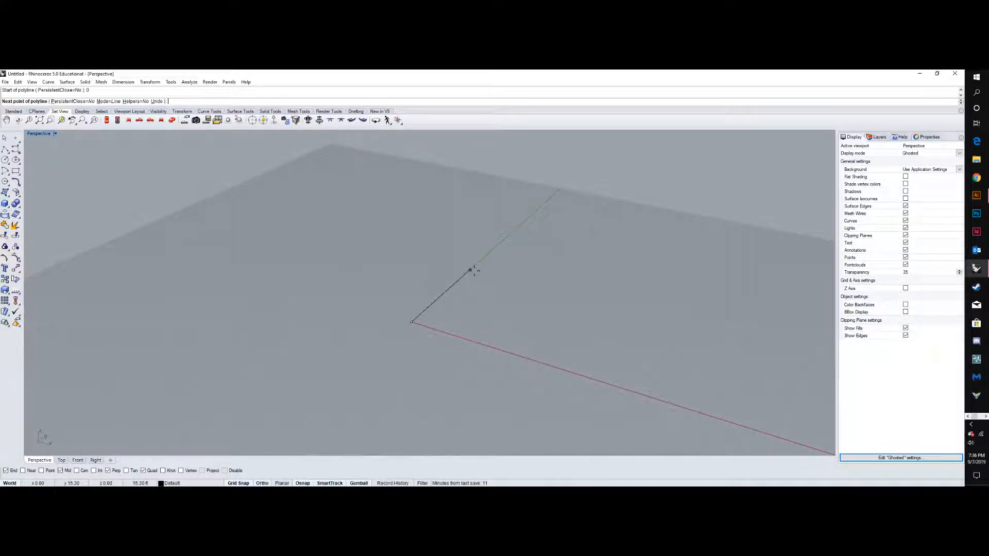
type("10'")
key("Return")
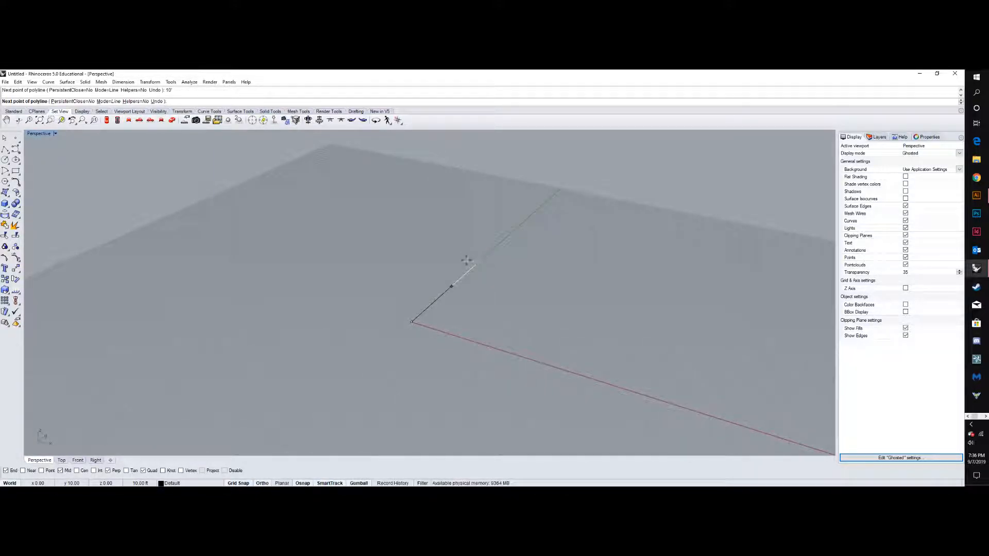
left_click(494, 283)
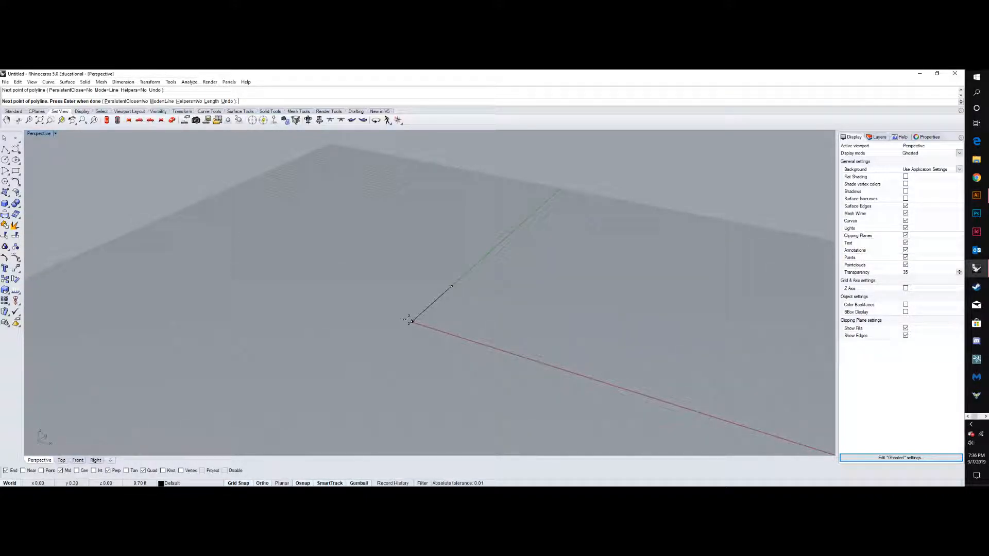
key("Return")
left_click(525, 307)
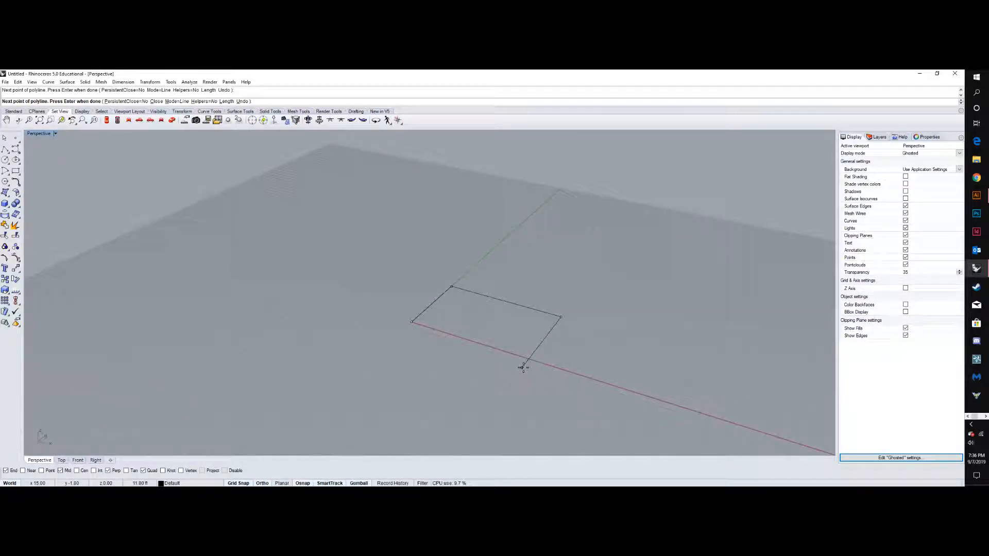
type("10'")
key("BackSpace")
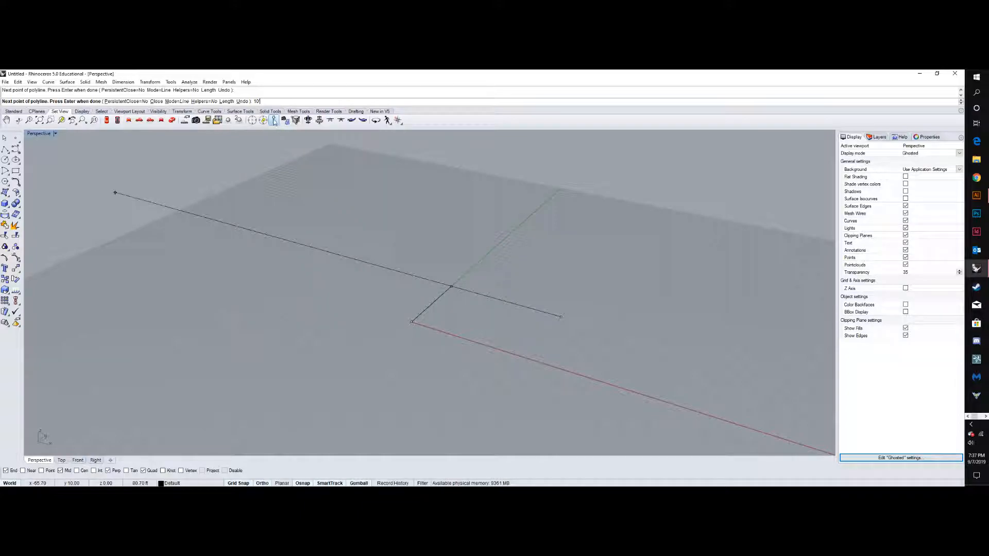
type("<")
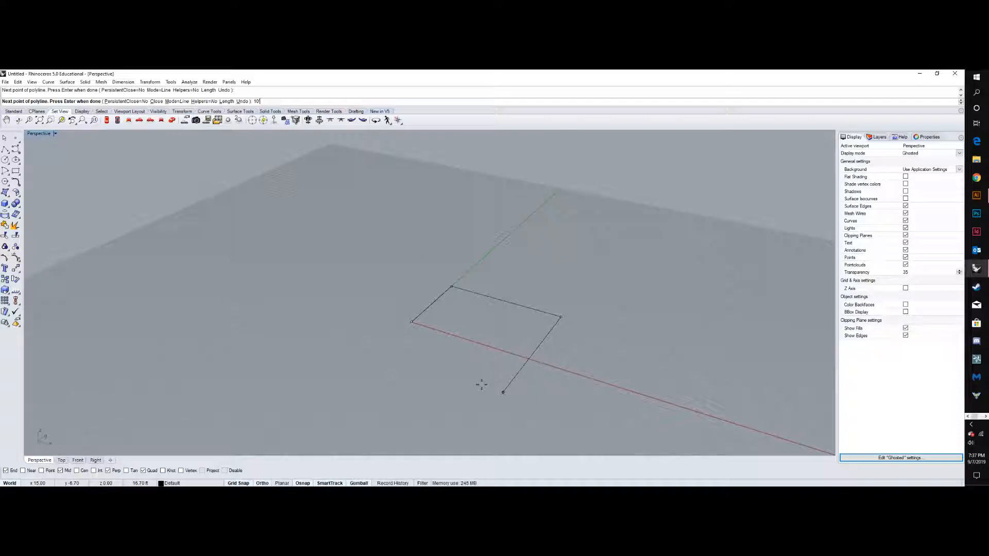
key("Return")
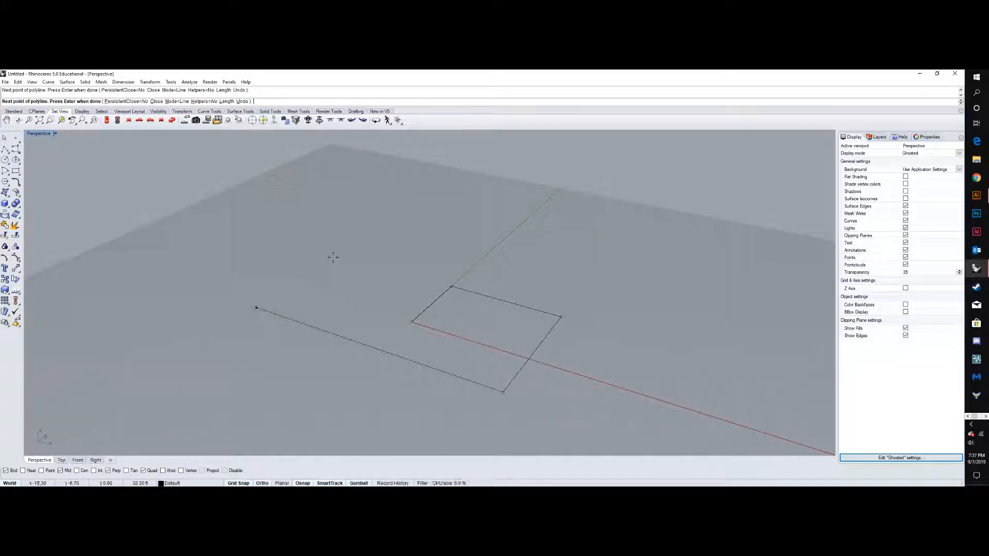
left_click(5, 139)
- Draw a closed rectangular polyline from the origin, 10 ft along the Y axis and 15 ft along the X axis
left_click(5, 150)
type("0")
key("Return")
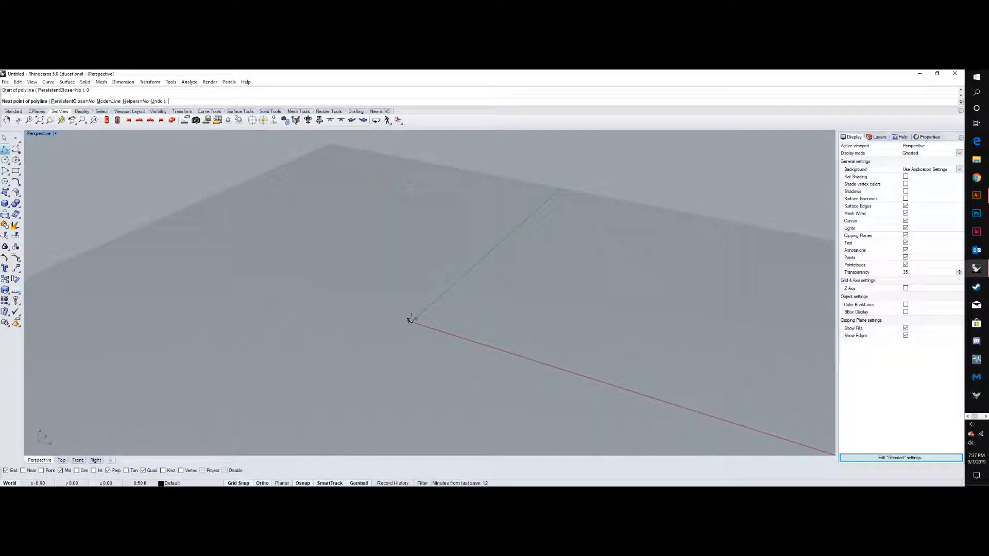
type("10")
key("Return")
left_click(470, 288)
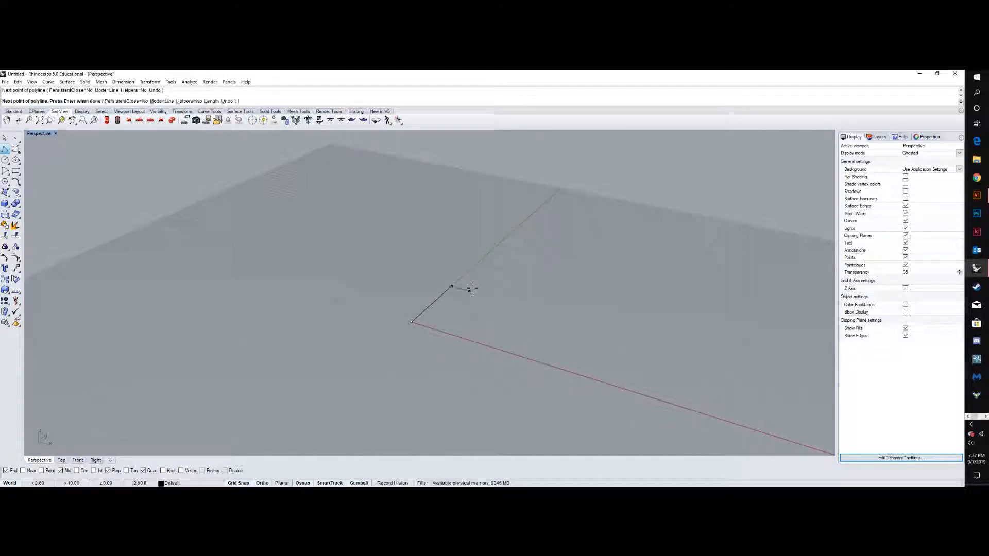
type("15")
key("Return")
left_click(557, 316)
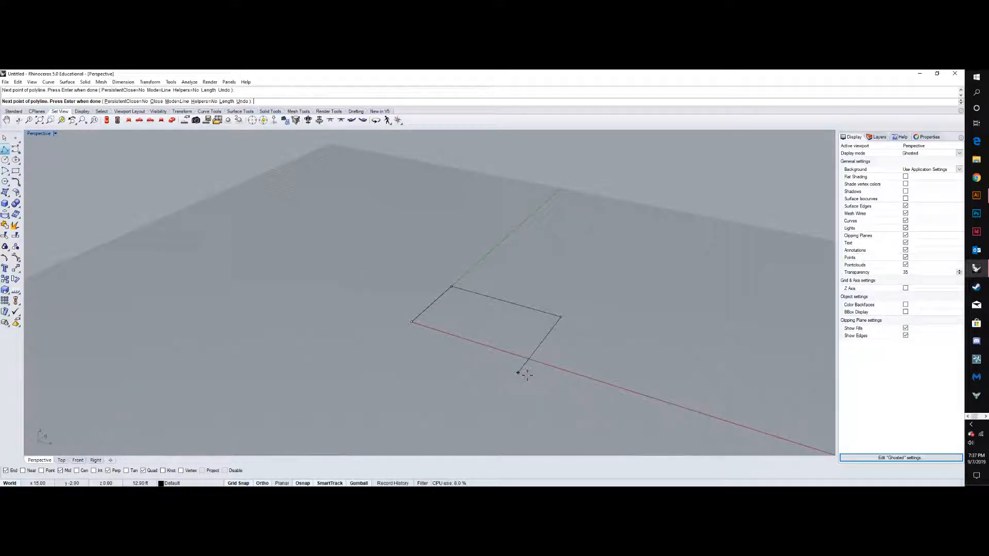
type("10")
key("Return")
left_click(524, 369)
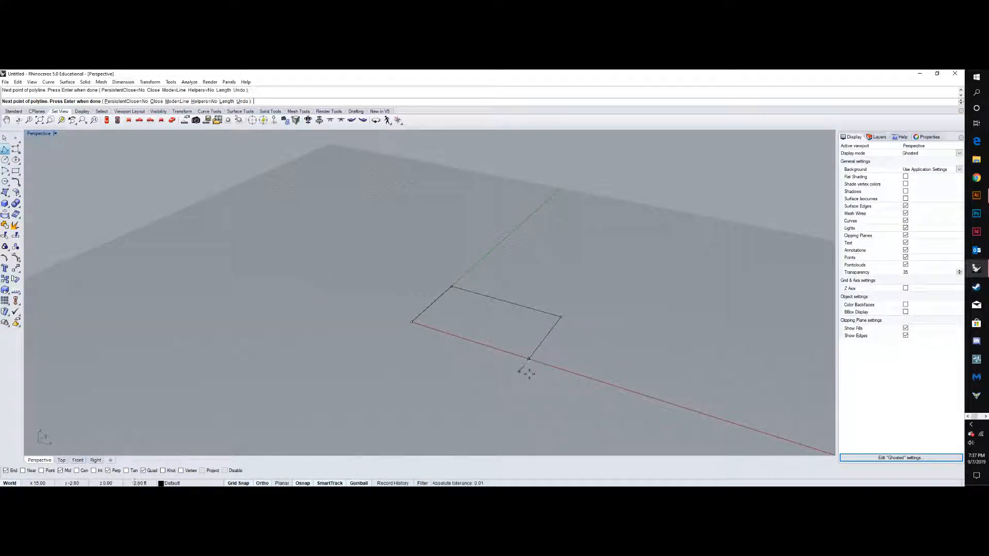
left_click(412, 324)
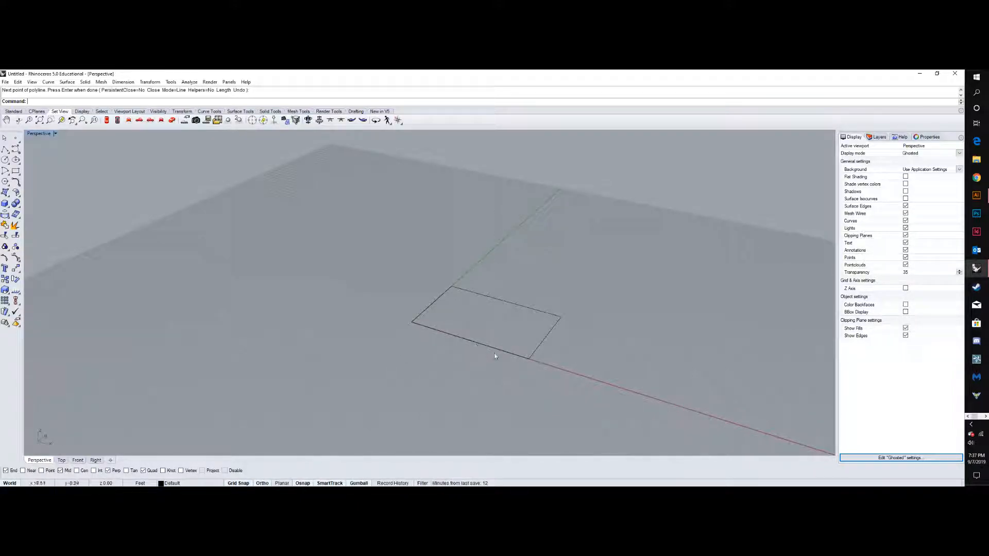
- Select the closed rectangular polyline at the origin
left_click(421, 326)
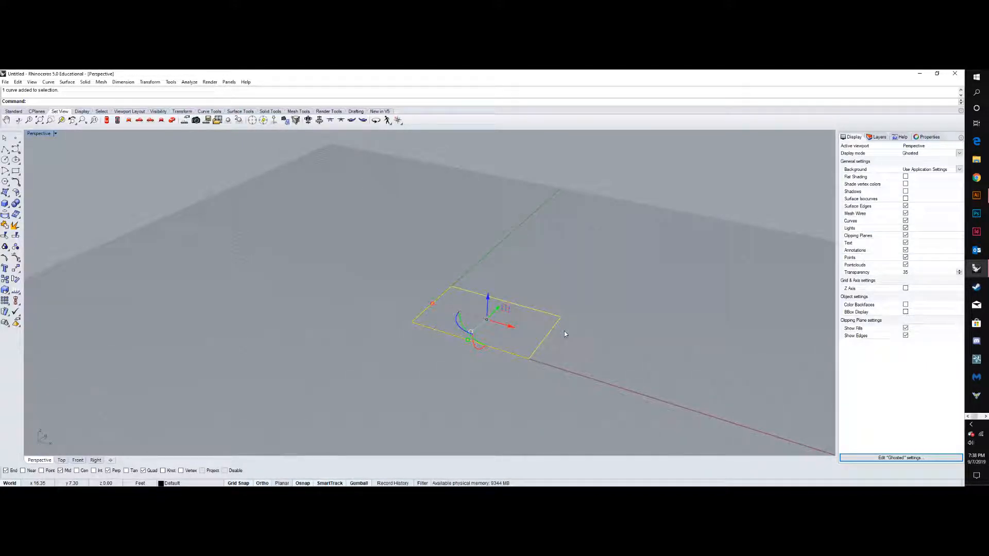
key("Escape")
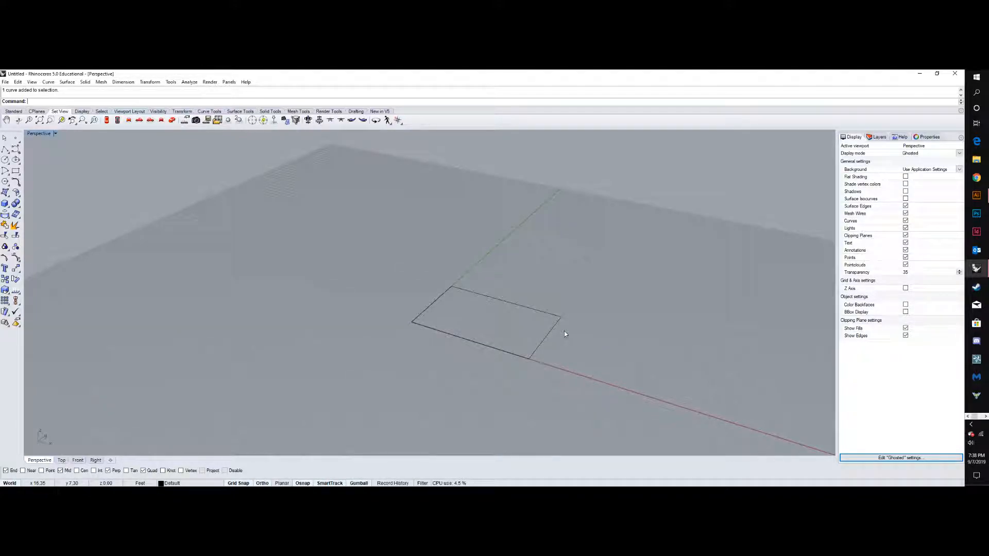
left_click(556, 323)
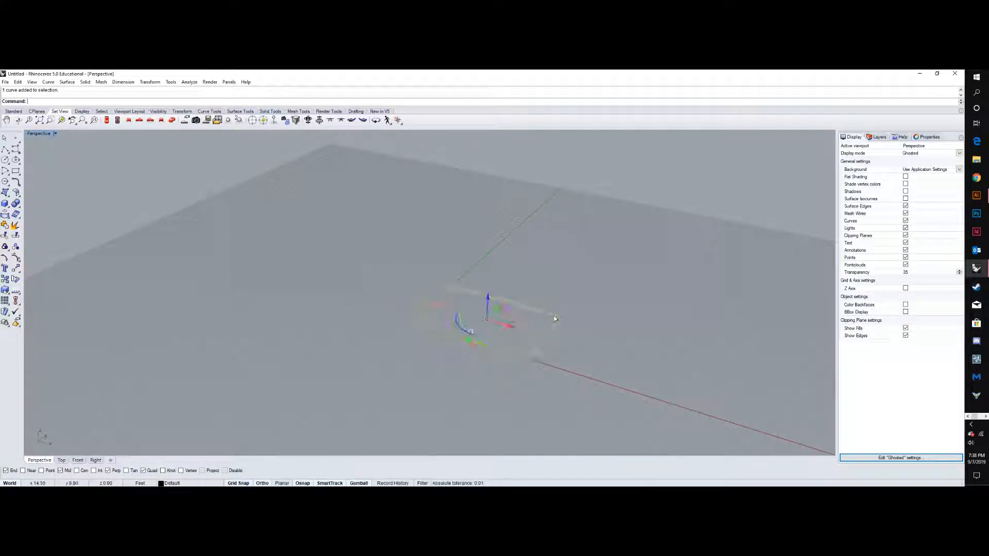
left_click(589, 325)
left_click(552, 329)
type("Planar")
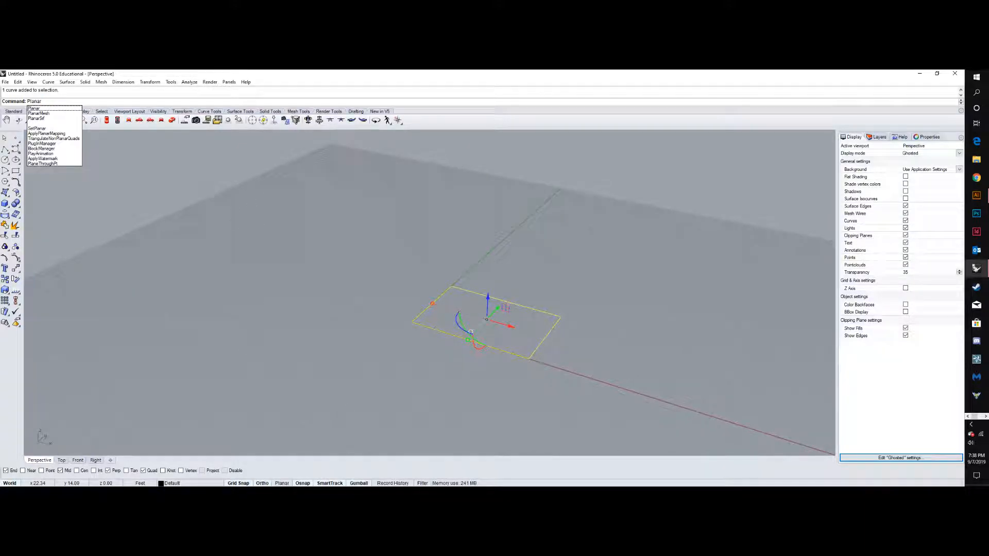
type("Srf")
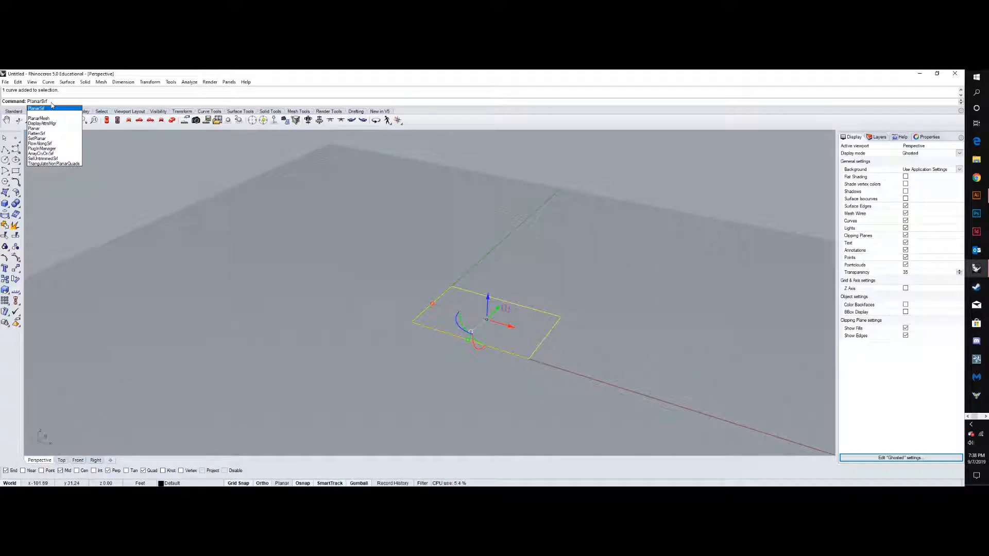
key("BackSpace")
key("BackSpace")
key("BackSpace")
key("BackSpace")
key("BackSpace")
key("BackSpace")
key("BackSpace")
key("BackSpace")
key("BackSpace")
- Create a planar surface from the selected rectangle with PlanarSrf, and clear the selection
type("Pla")
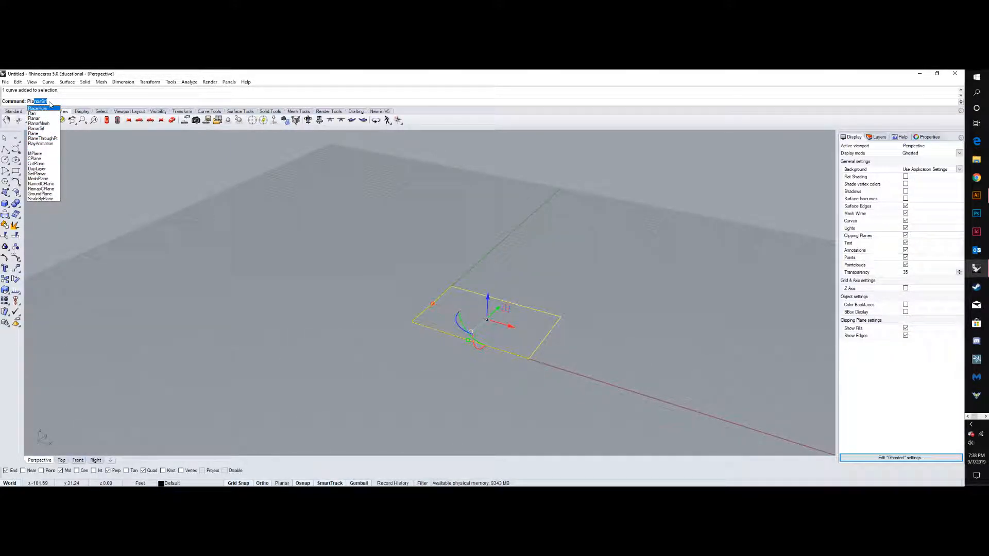
key("Return")
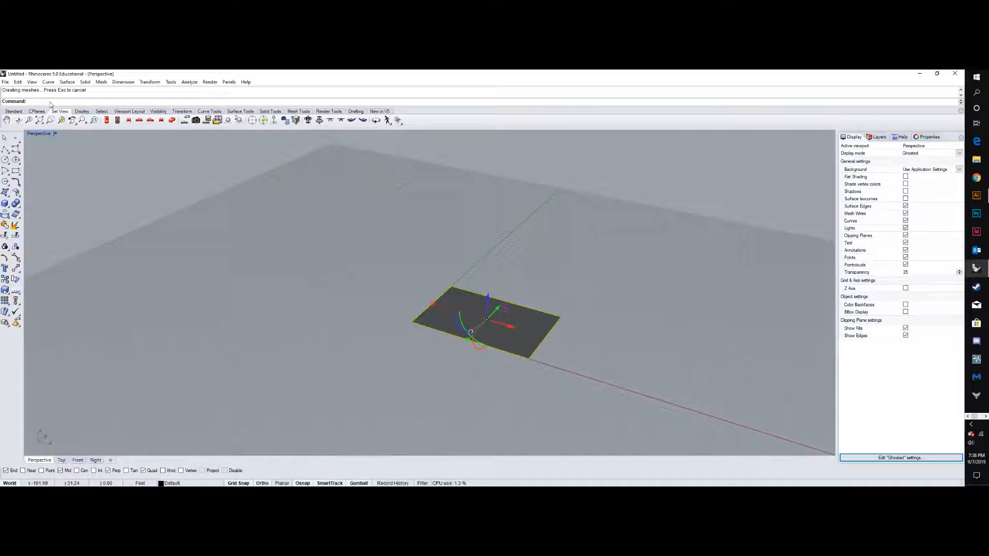
left_click(382, 287)
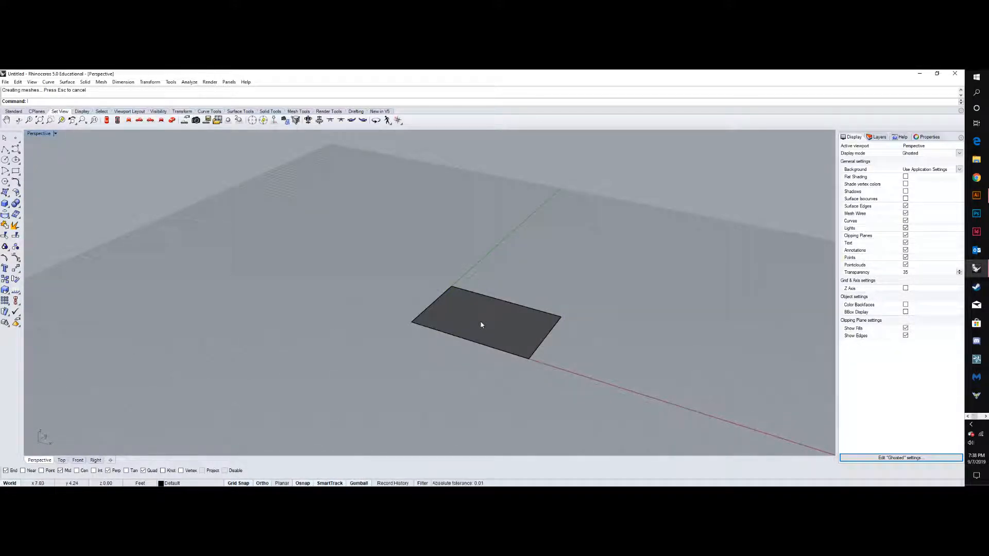
- Flip the direction of the rectangular planar surface, and deselect it
right_click_drag(484, 376, 478, 273)
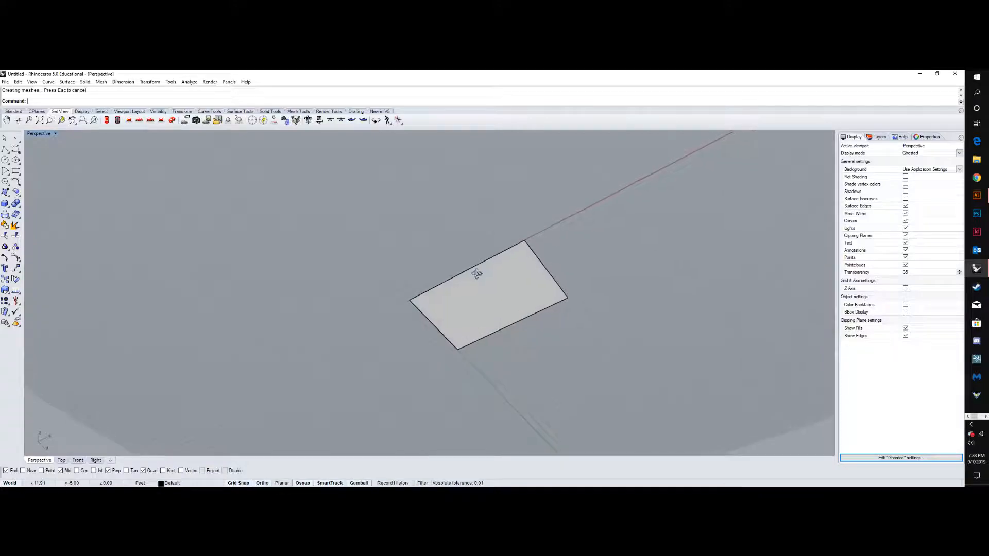
right_click_drag(560, 240, 553, 350)
left_click(531, 329)
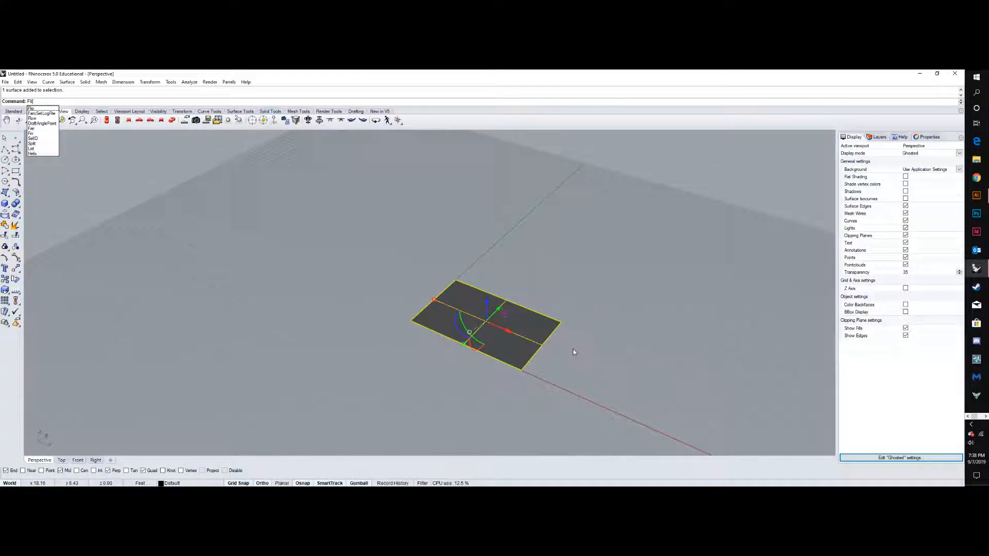
type("p")
key("Return")
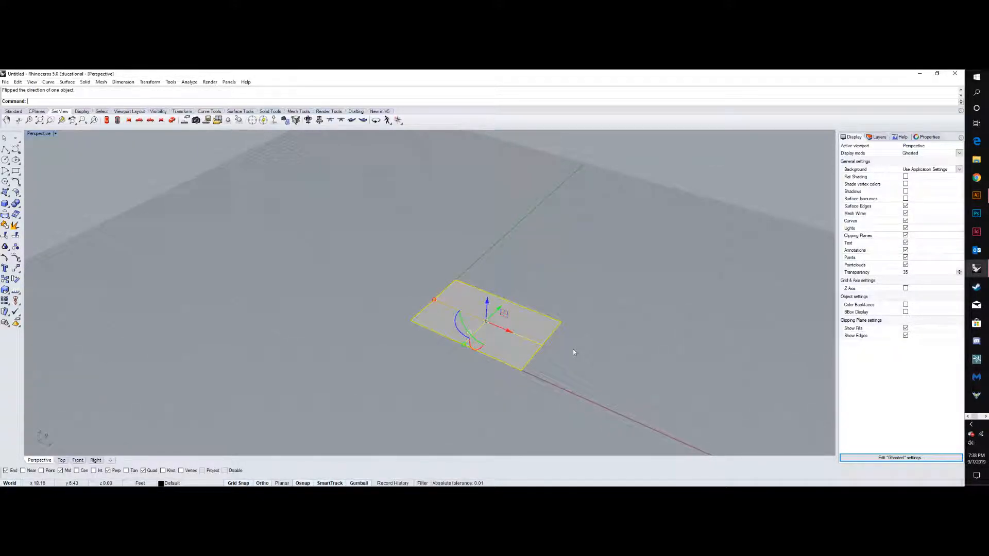
left_click(556, 383)
- Assign the rectangular planar surface to Layer 01, and deselect it
right_click_drag(556, 384, 561, 352)
left_click(510, 320)
left_click(877, 137)
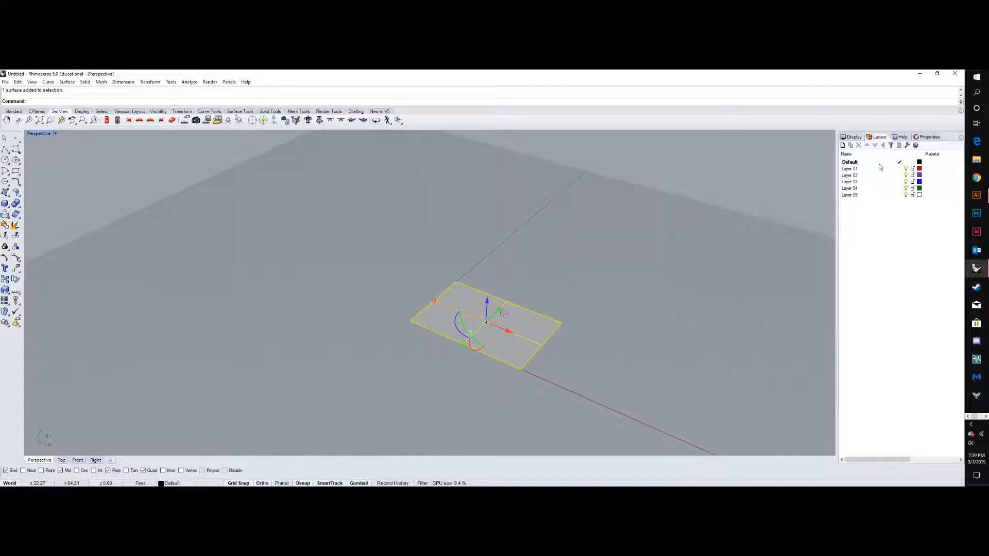
left_click(928, 137)
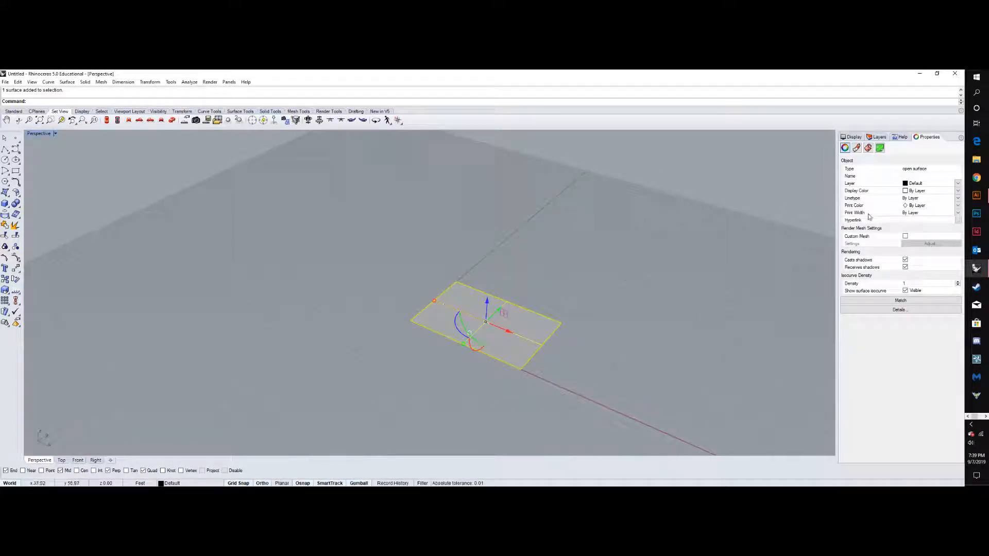
left_click(915, 184)
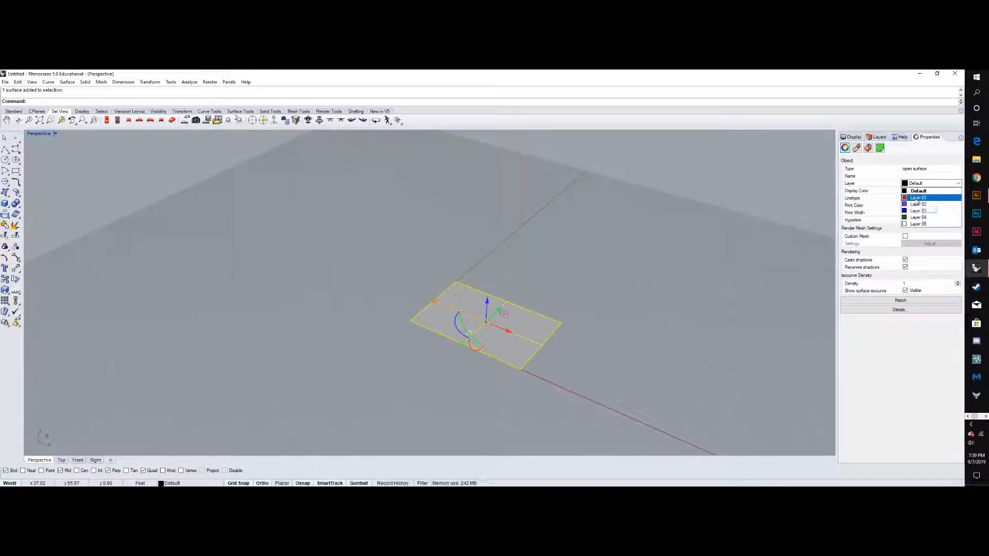
left_click(918, 198)
left_click(657, 311)
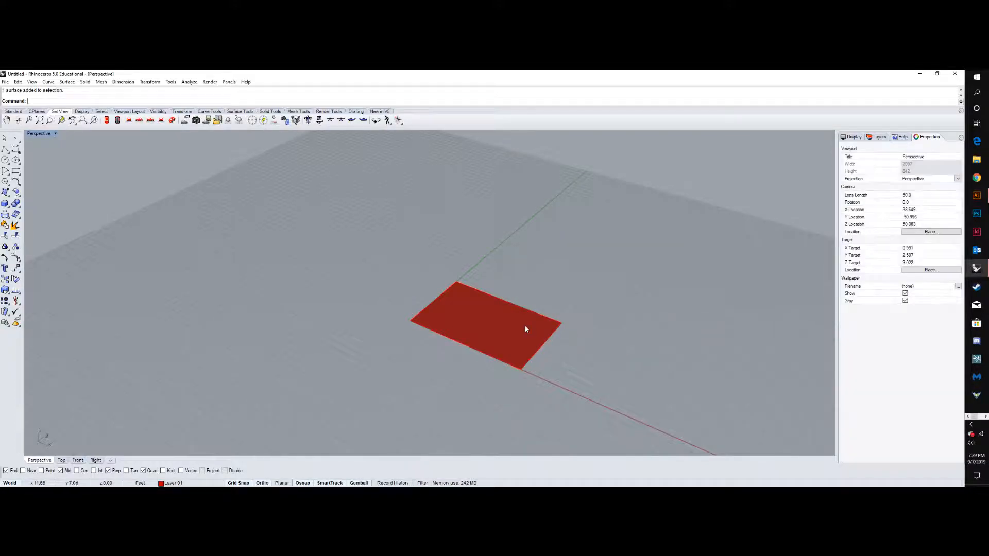
- Change the colour of Layer 01 to Gold
left_click(878, 137)
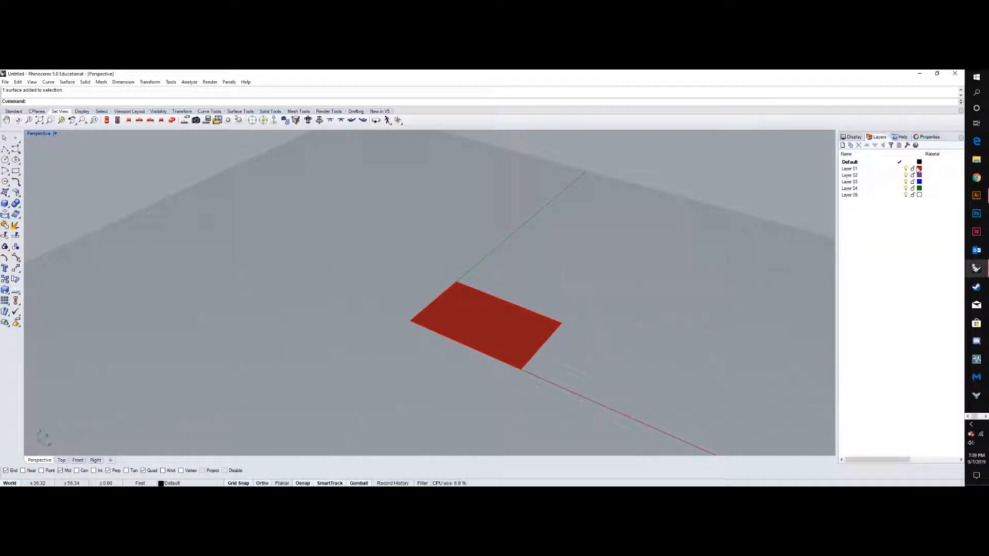
left_click(920, 169)
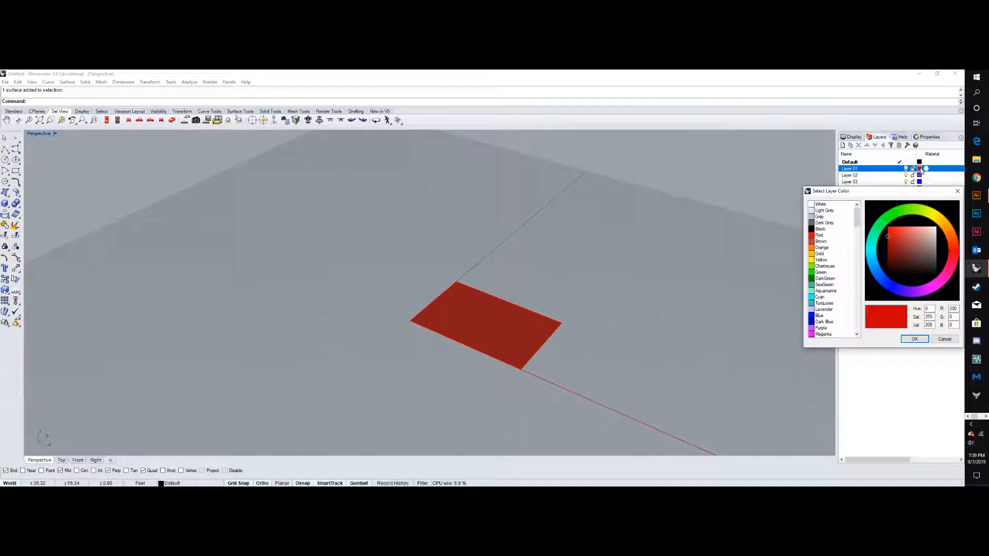
left_click(827, 254)
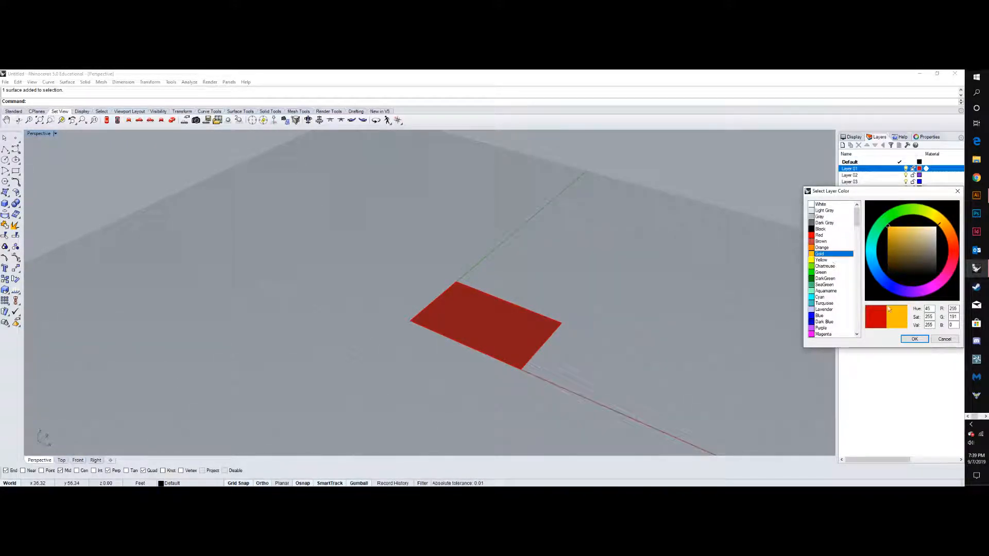
left_click(915, 339)
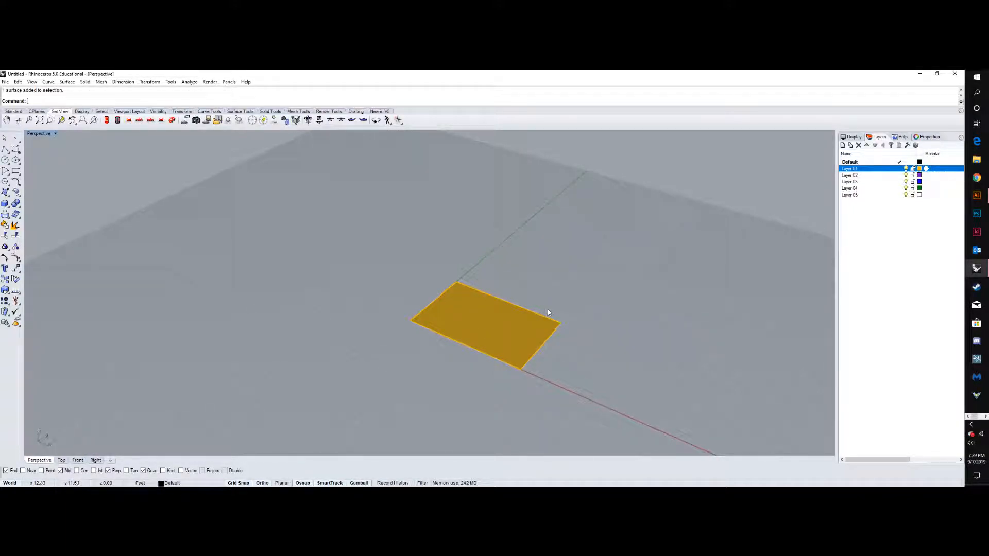
- Rename Layer 01 as "concrete"
right_click_drag(574, 329, 448, 335)
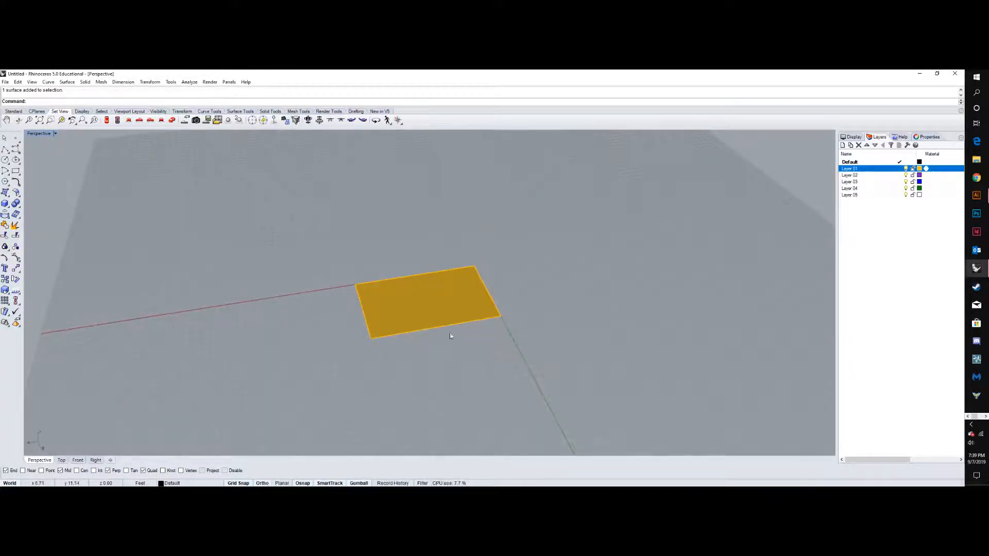
right_click(859, 172)
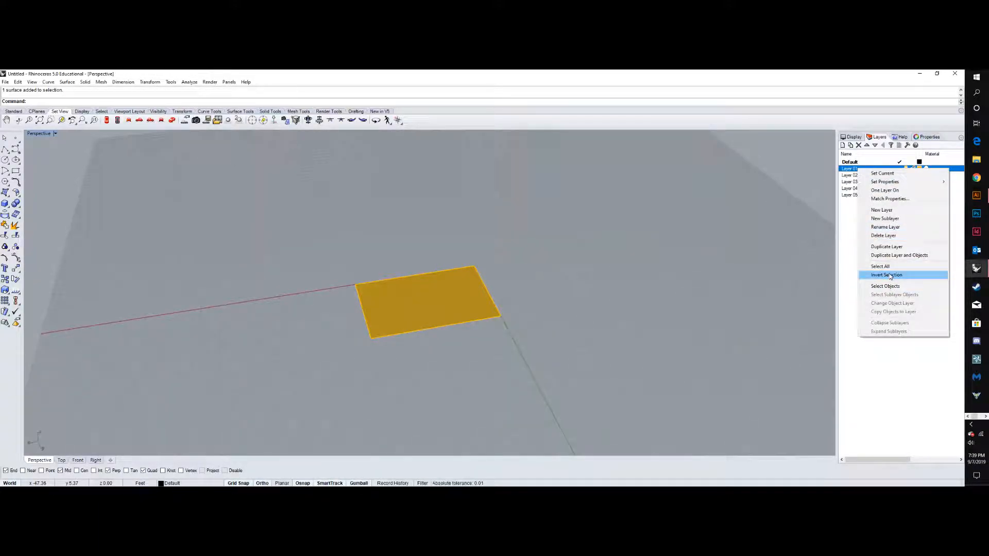
left_click(884, 227)
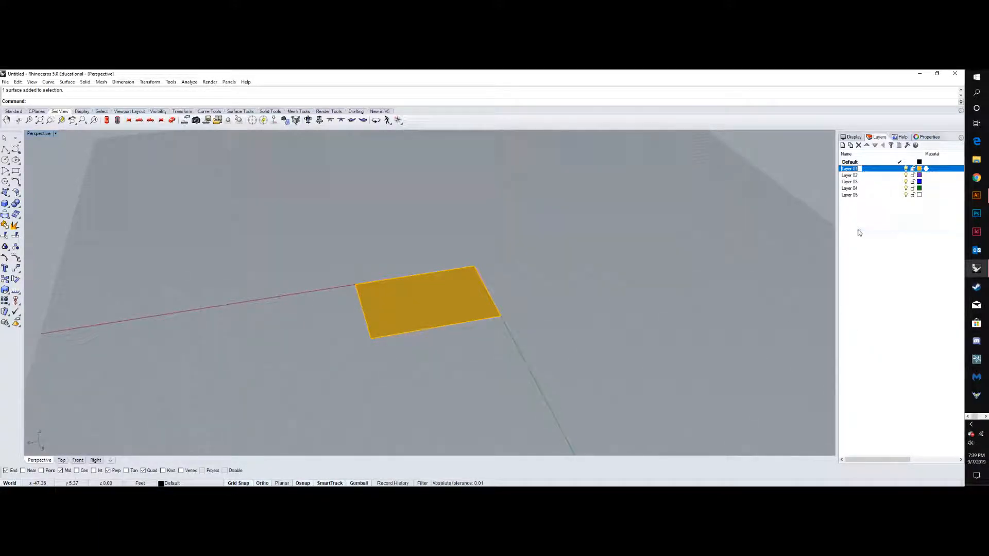
type("concrete")
key("Return")
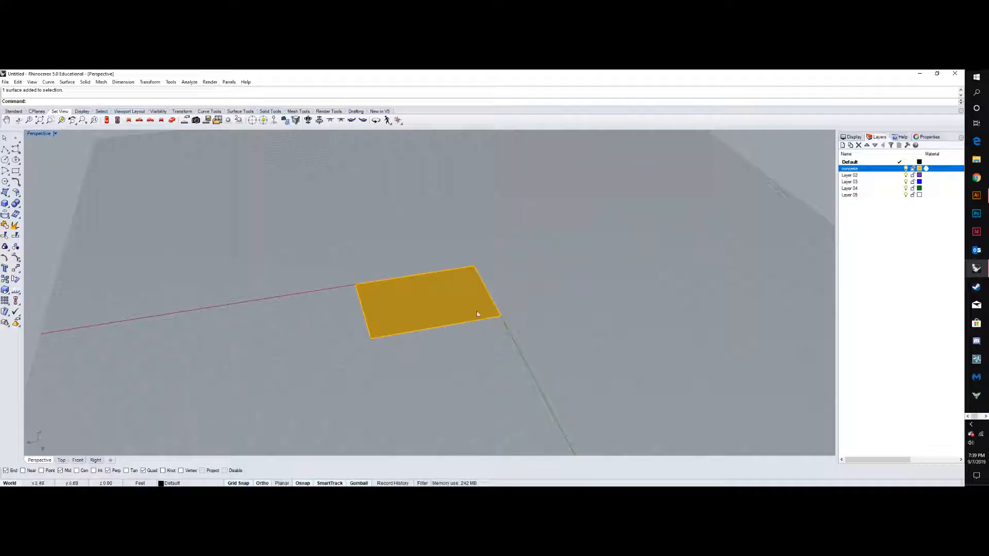
- Rename the "concrete" layer as "contour line"
right_click(859, 169)
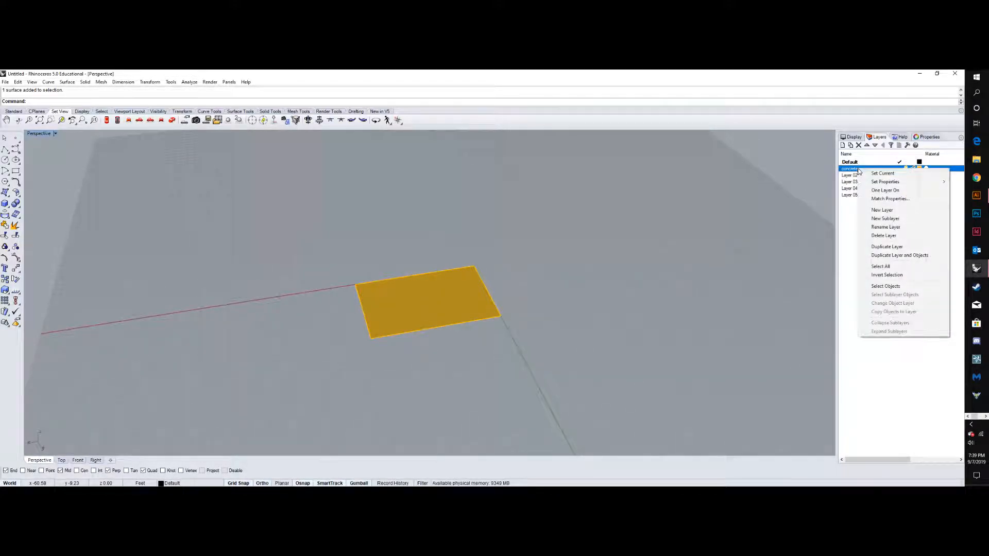
left_click(895, 228)
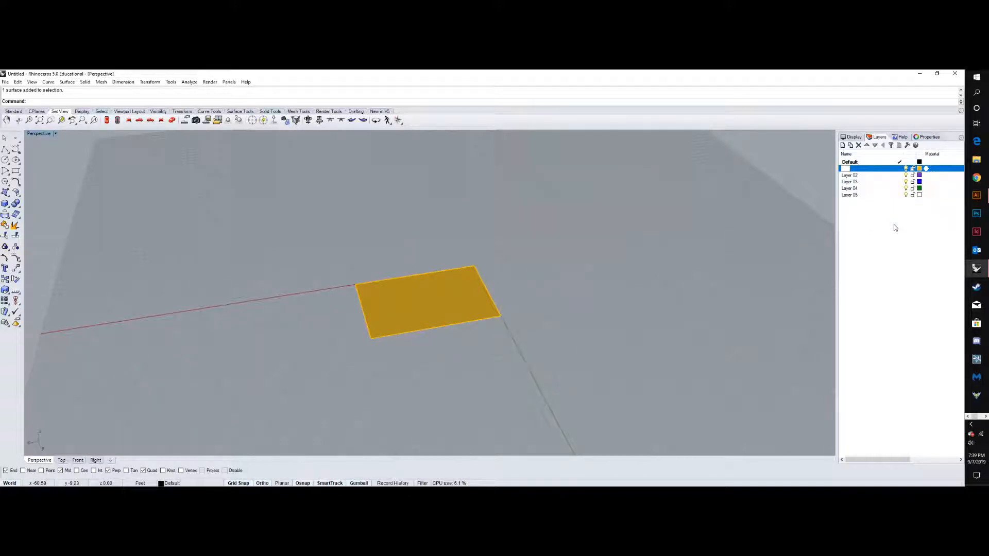
type("contour lin")
key("Return")
- Rename the contour line layer back to "Layer 01"
right_click(864, 170)
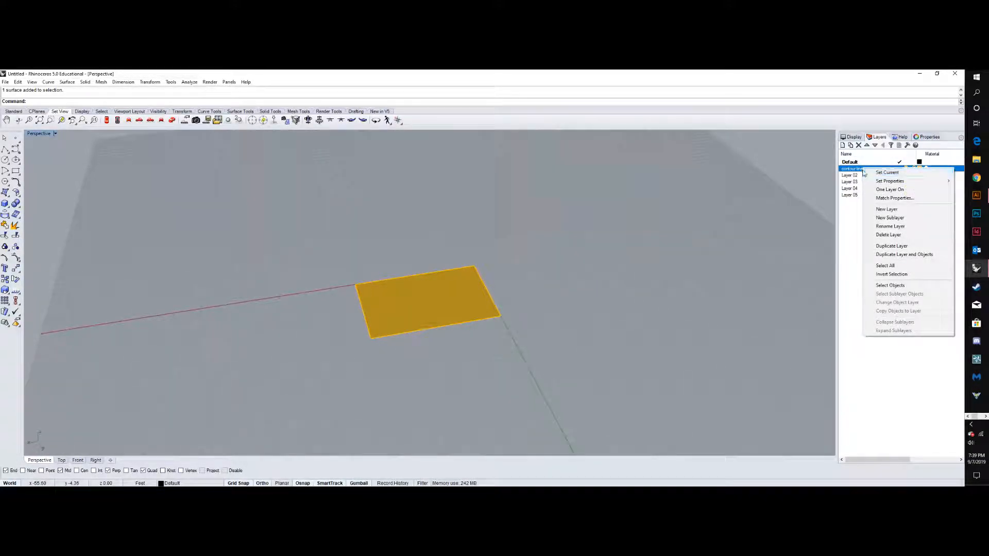
left_click(890, 226)
key("BackSpace")
type("Layer 01")
key("Return")
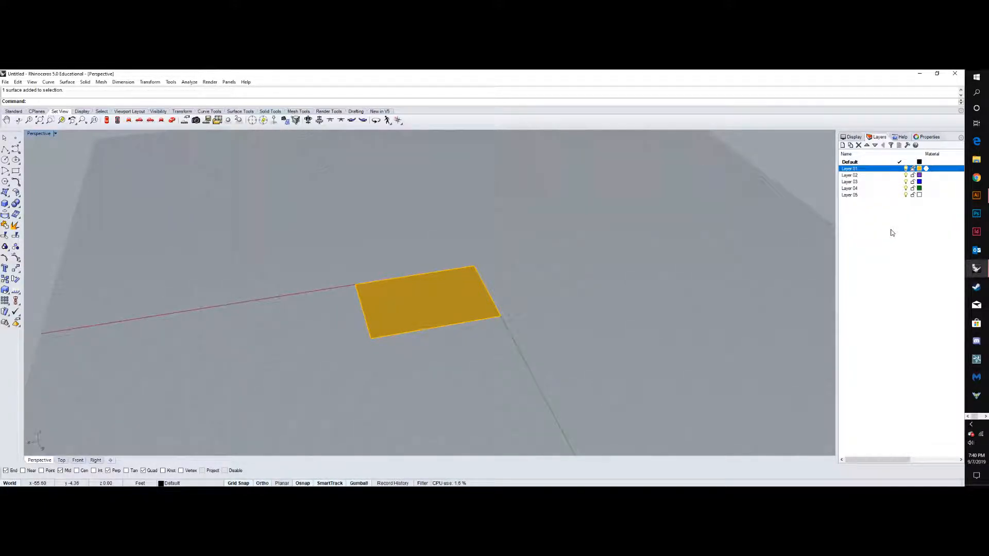
- Select the rectangular planar surface rather than its curve, and extrude it 10 ft upward with ExtrudeSrf
right_click_drag(440, 236, 541, 305)
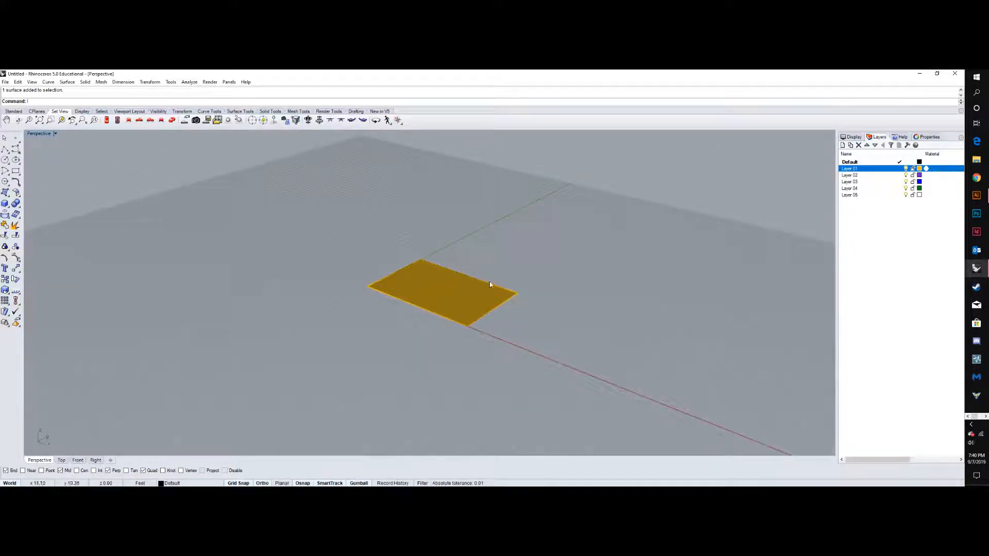
left_click(499, 308)
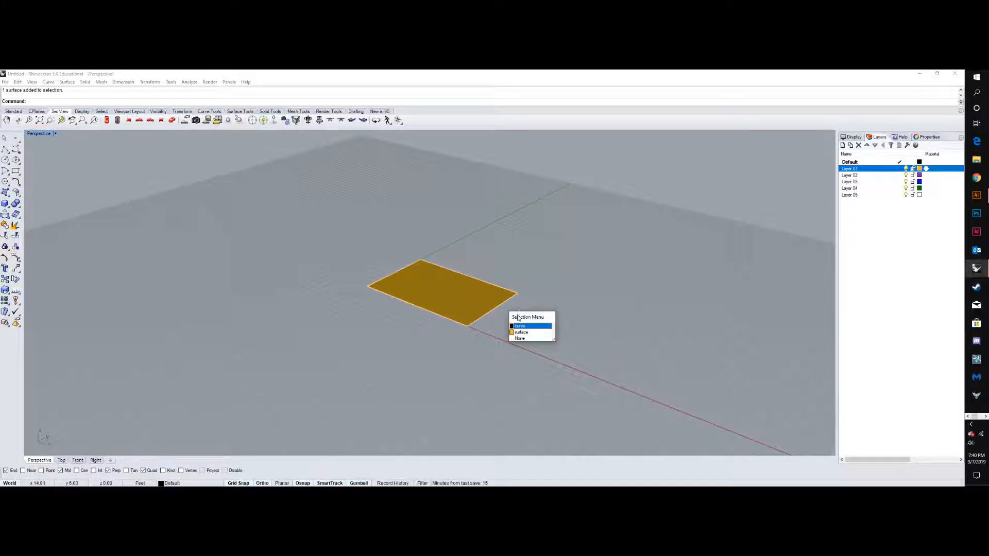
left_click(527, 333)
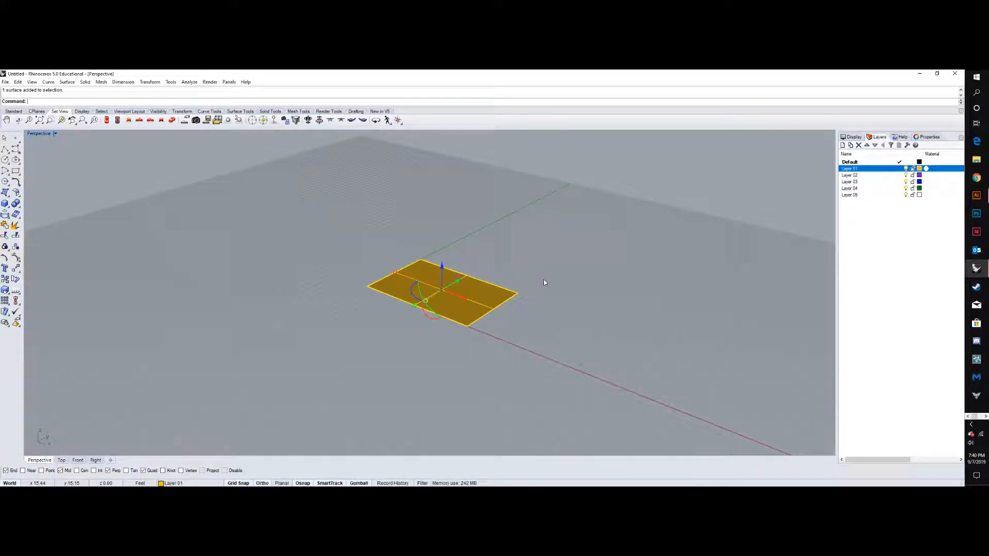
type("Extrude")
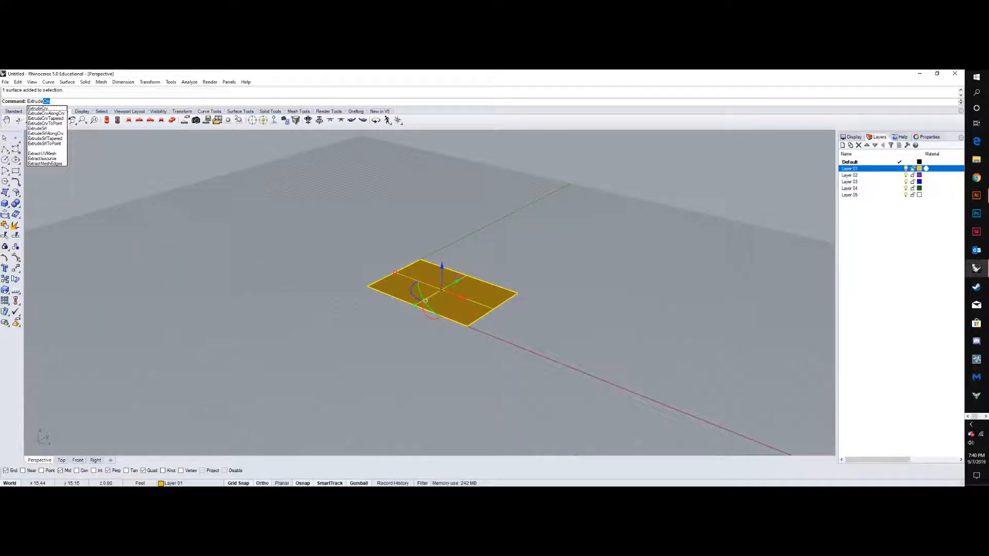
type("Srf")
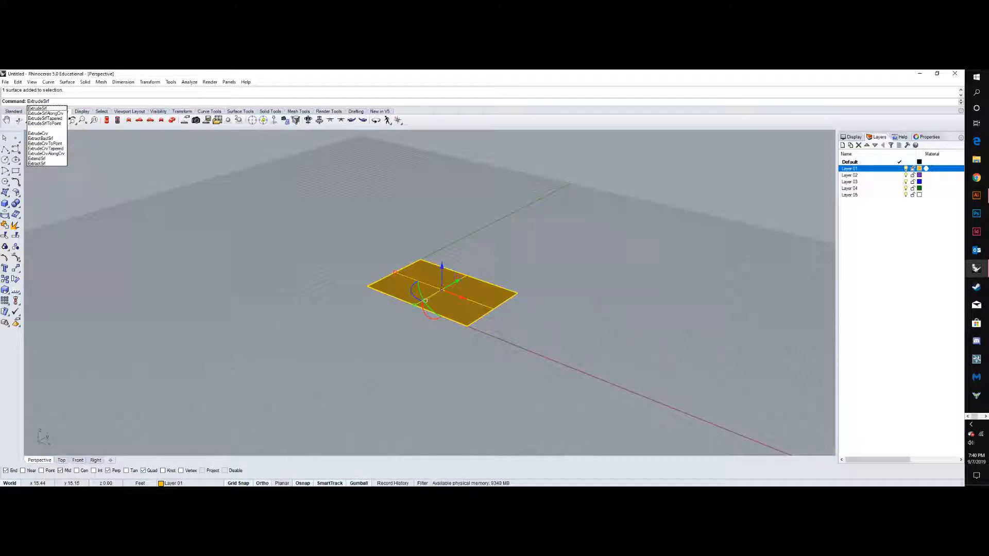
key("Return")
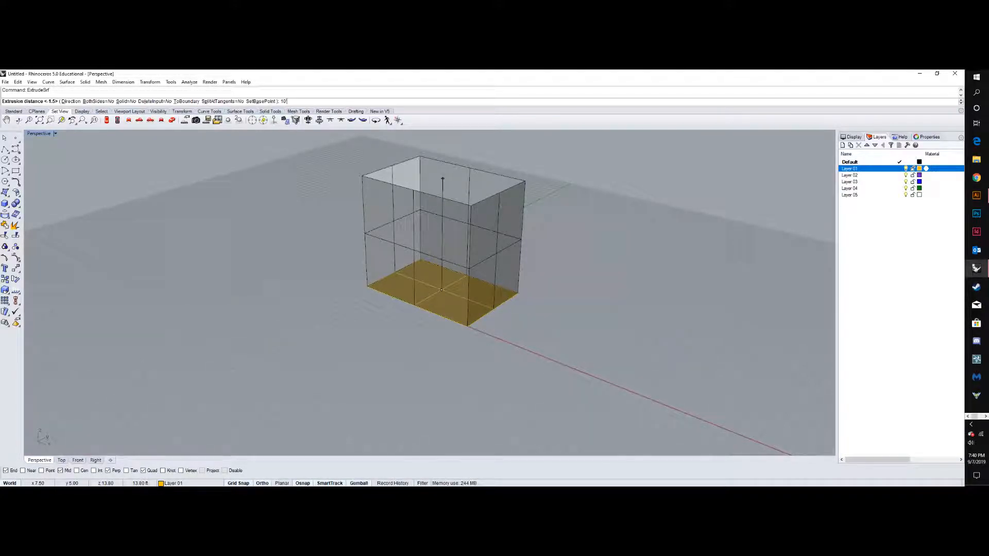
key("Return")
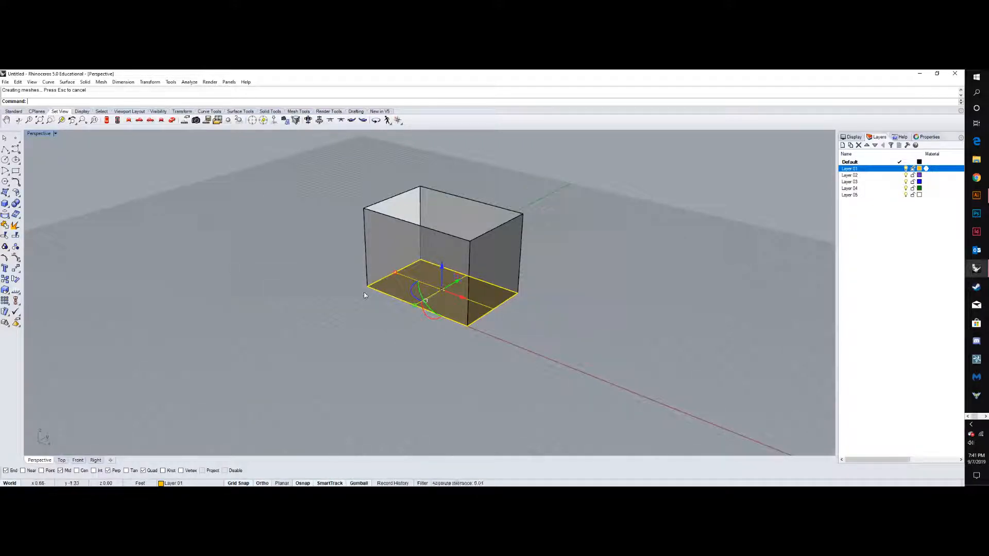
- Extrude the still-selected base surface 10 ft upward a second time with ExtrudeSrf
type("ExtrudeSrf")
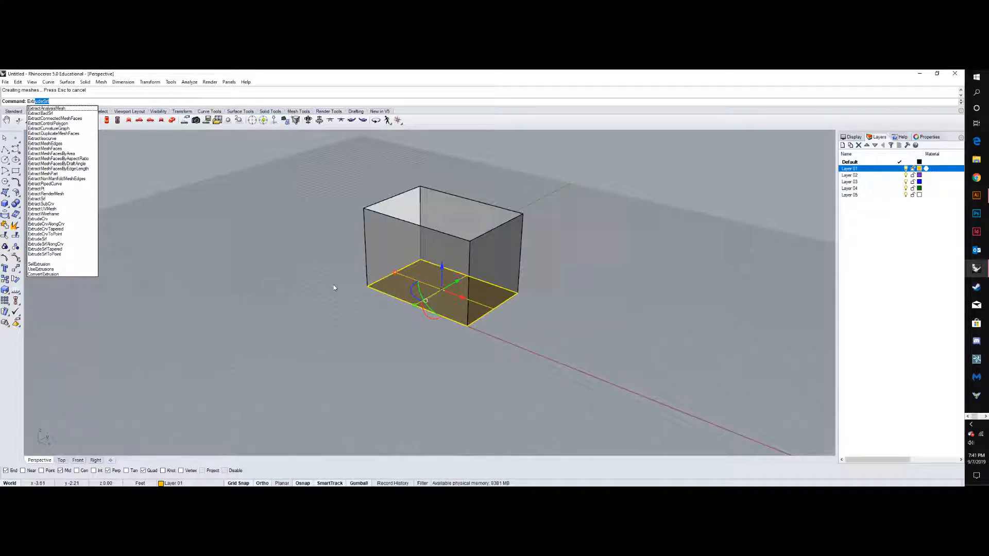
key("Return")
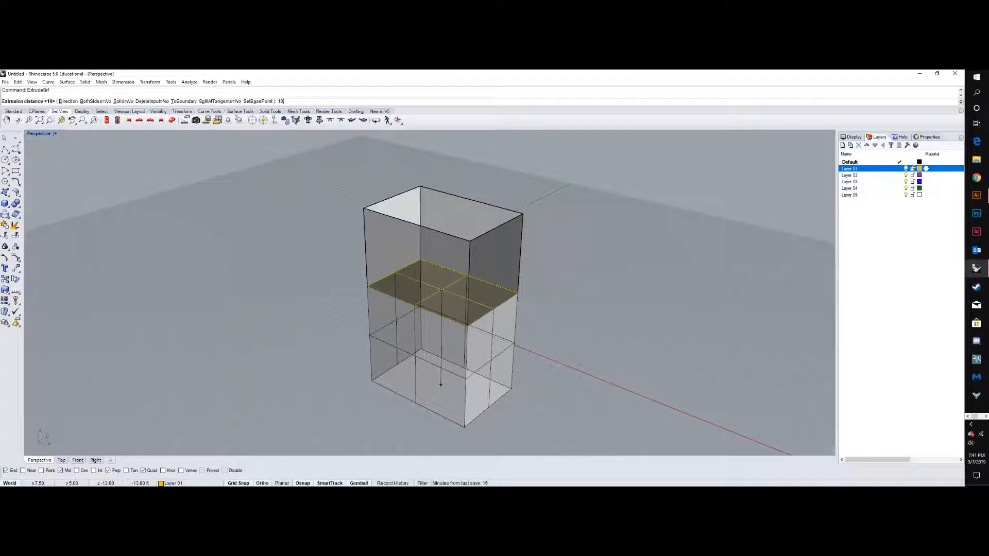
key("Return")
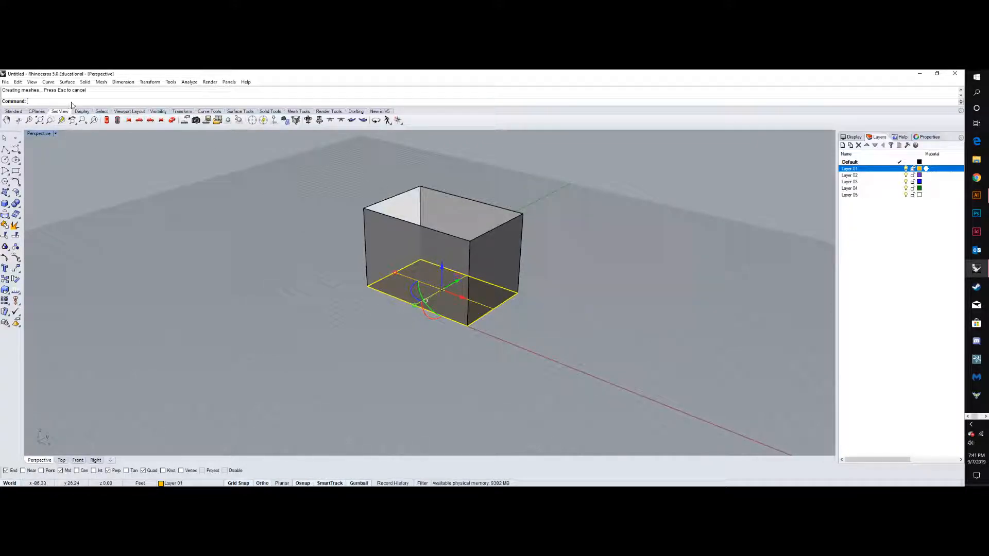
- Extrude the base surface by -10 ft with ExtrudeSrf, and delete the resulting downward extrusion
right_click(242, 219)
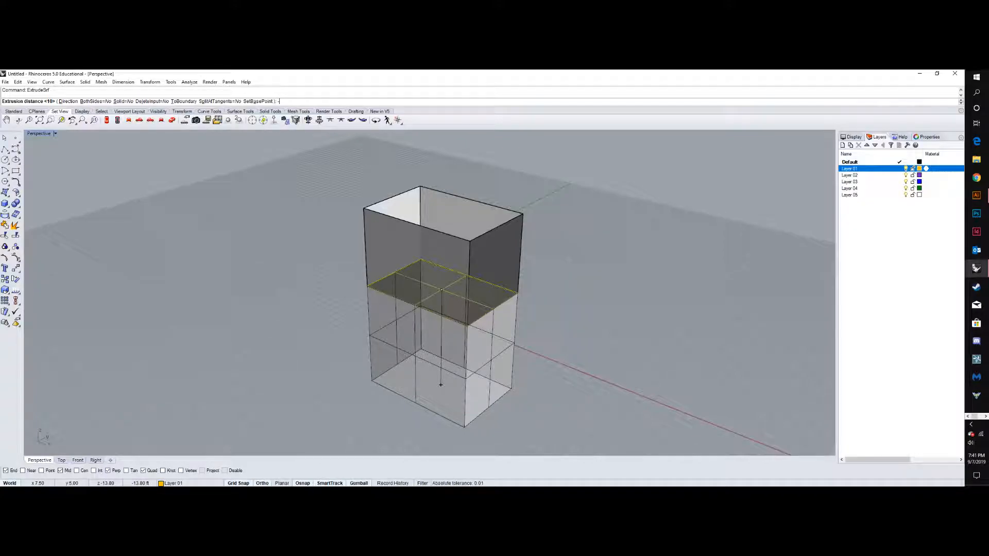
type("-10")
key("Return")
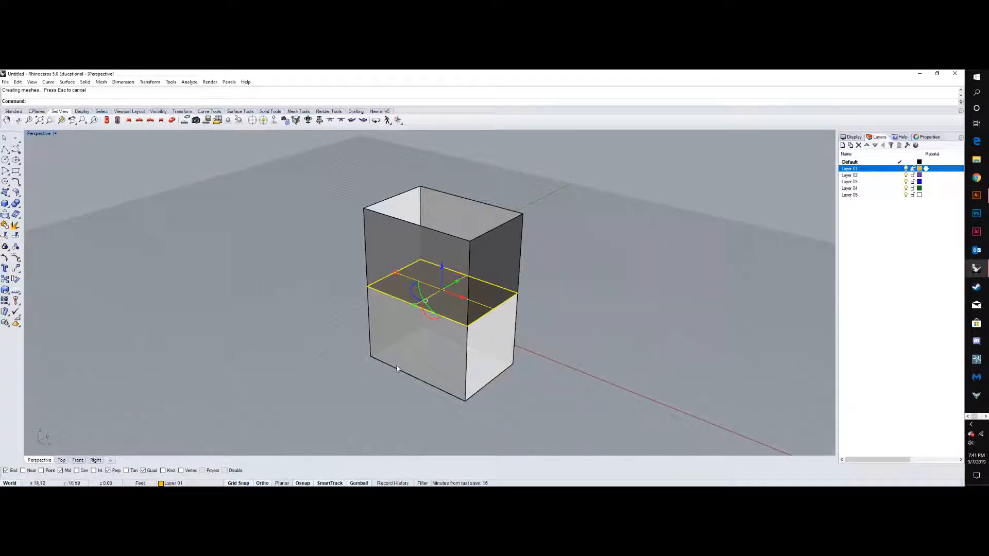
left_click(462, 384)
key("Delete")
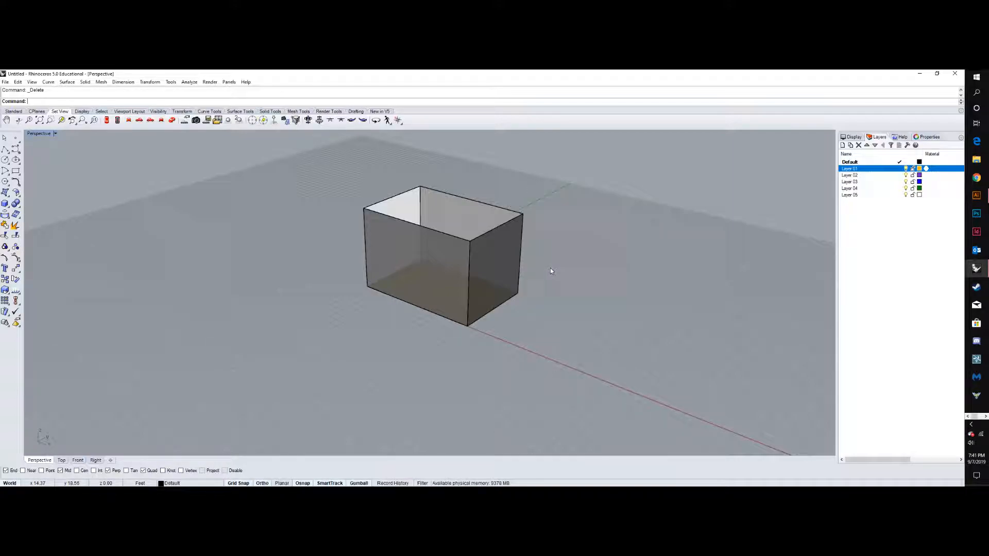
right_click_drag(548, 262, 469, 244)
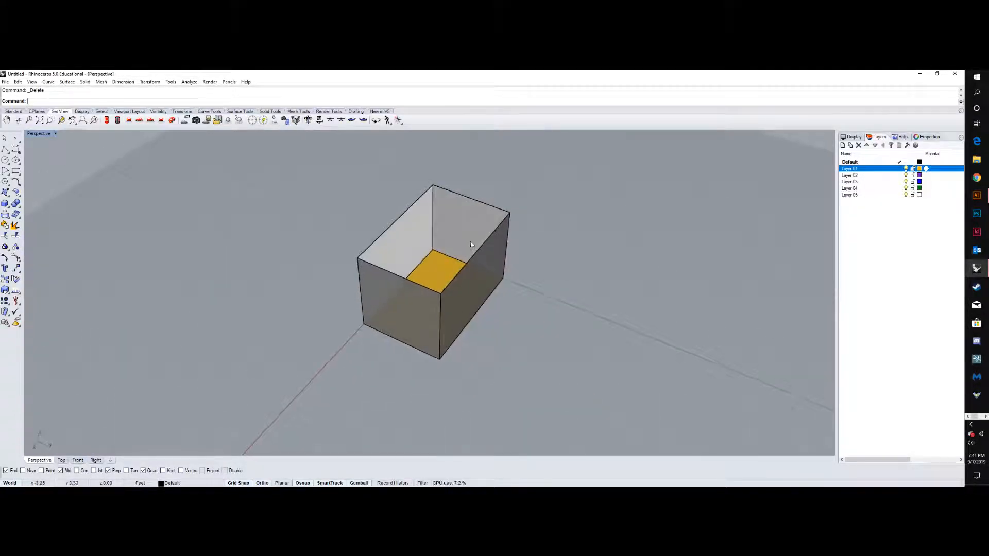
left_click(470, 244)
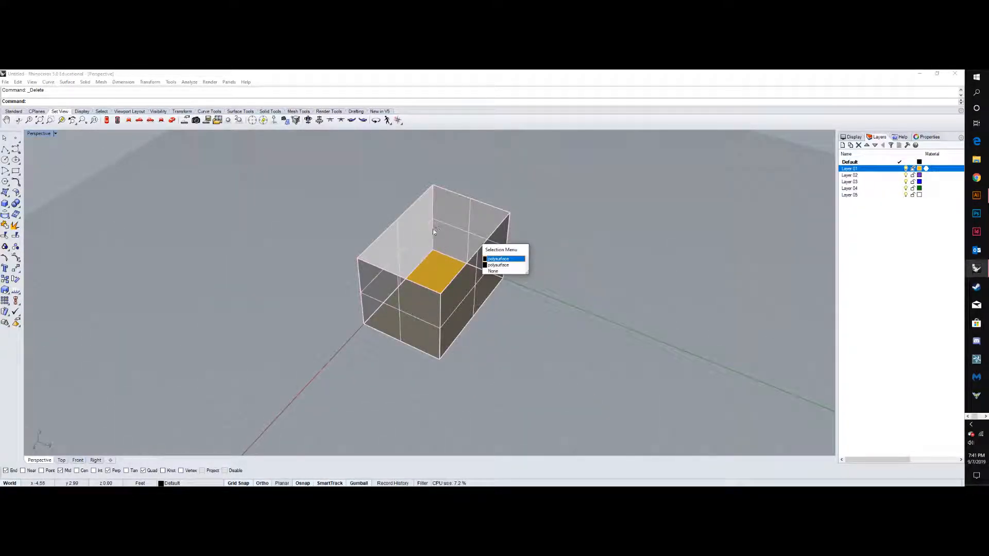
left_click(503, 272)
right_click_drag(524, 325, 529, 278)
left_click(499, 249)
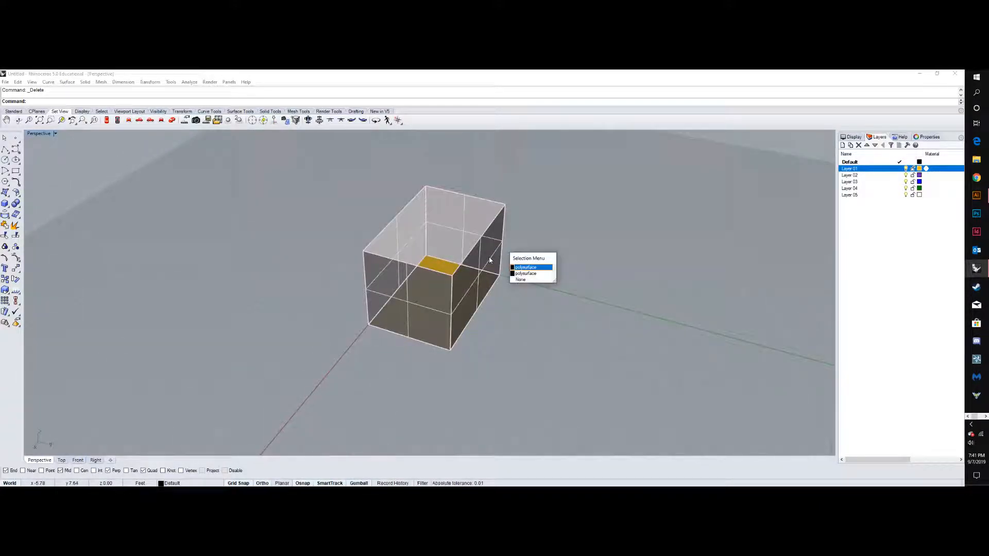
left_click(527, 268)
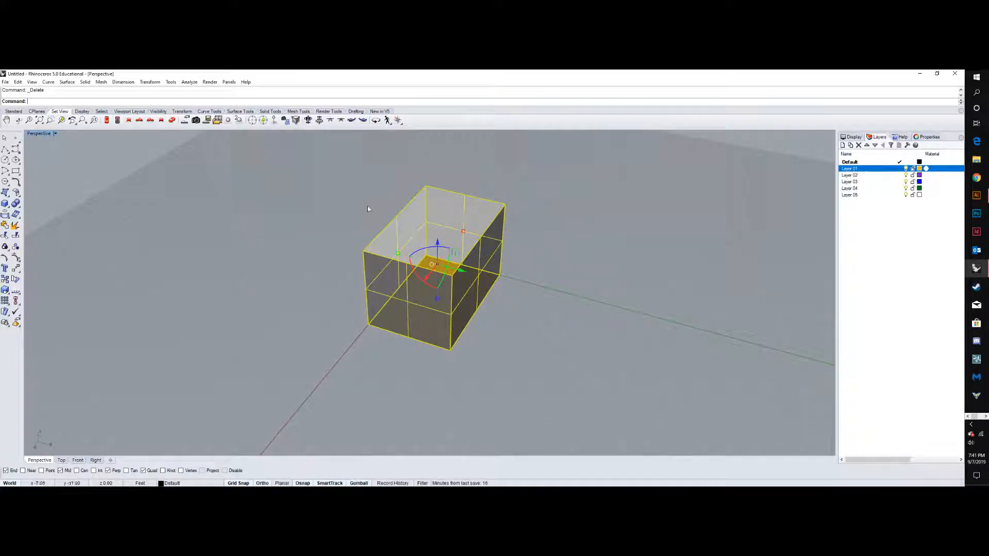
key("Escape")
left_click(504, 221)
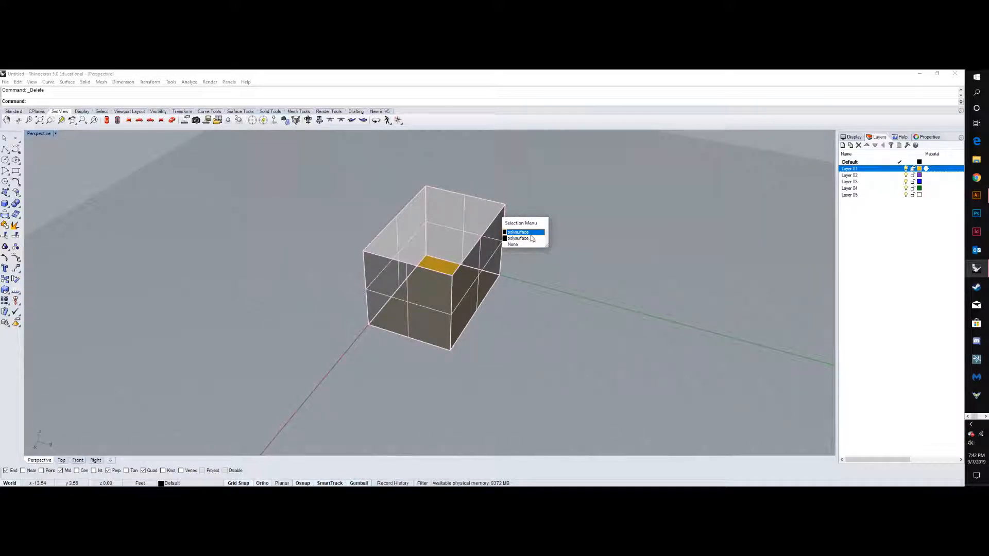
left_click(560, 233)
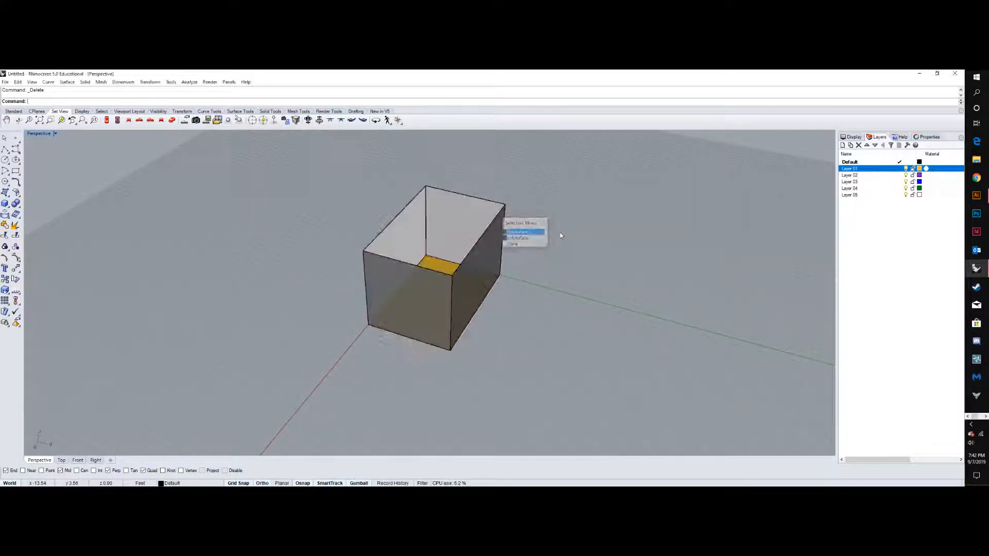
- Delete one of the two overlapping polysurfaces that form the walls above the base surface
left_click(502, 209)
left_click(535, 227)
key("Delete")
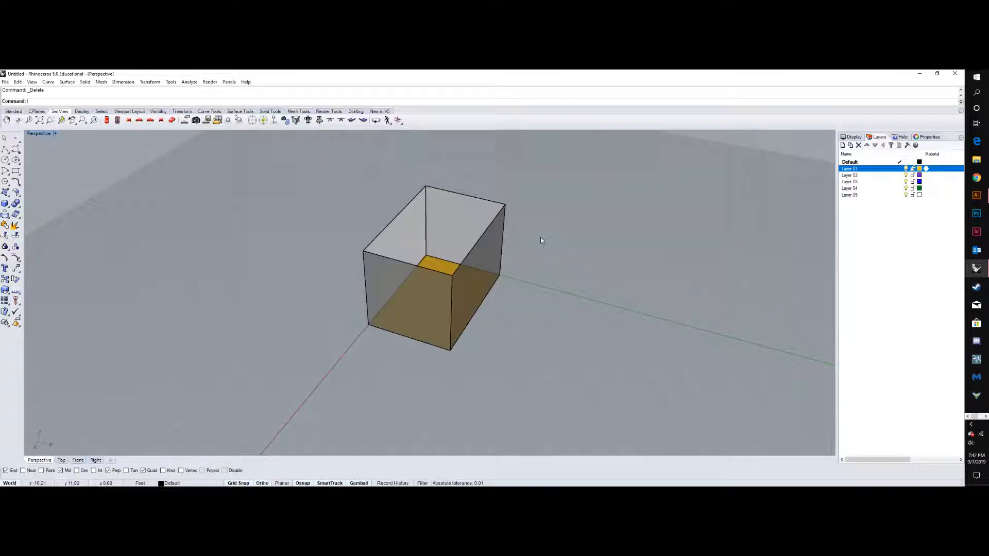
- Select the remaining wall polysurface to check for leftover duplicates, and clear the selection
left_click(505, 219)
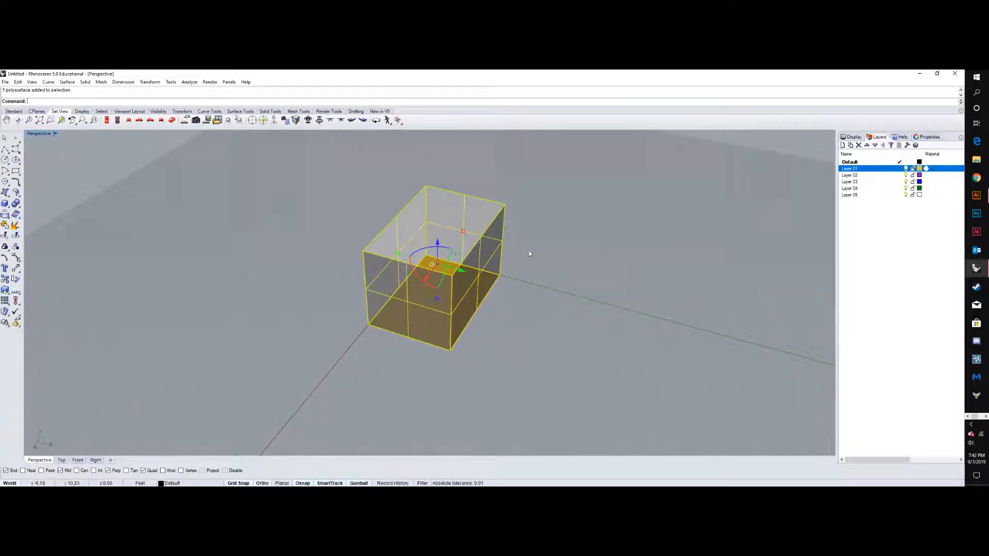
right_click_drag(513, 230, 549, 263)
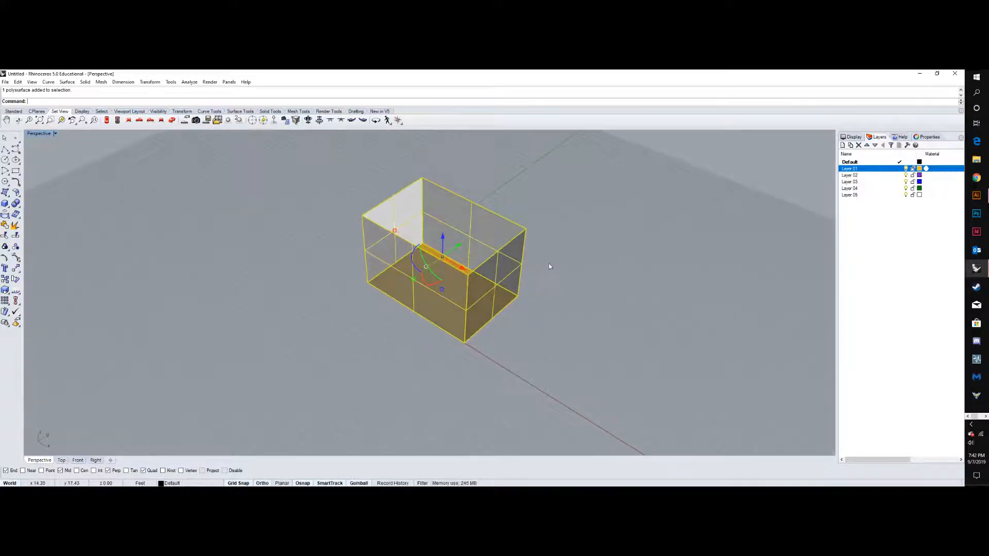
scroll(519, 270, "down", 4)
left_click(549, 239)
scroll(524, 264, "up", 3)
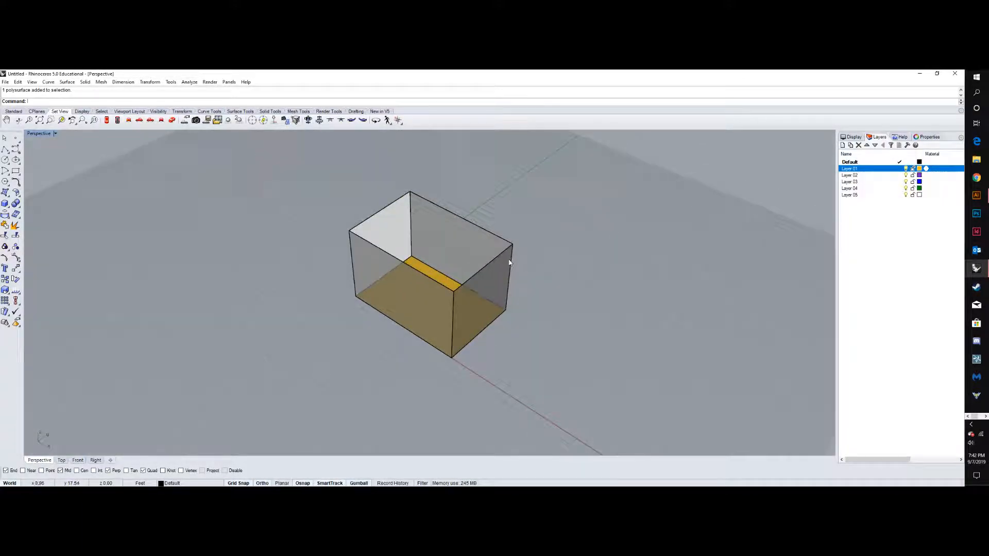
- Close the open top and bottom of the wall polysurface with the Cap command, and clear the selection
left_click(509, 255)
right_click_drag(540, 260, 454, 211)
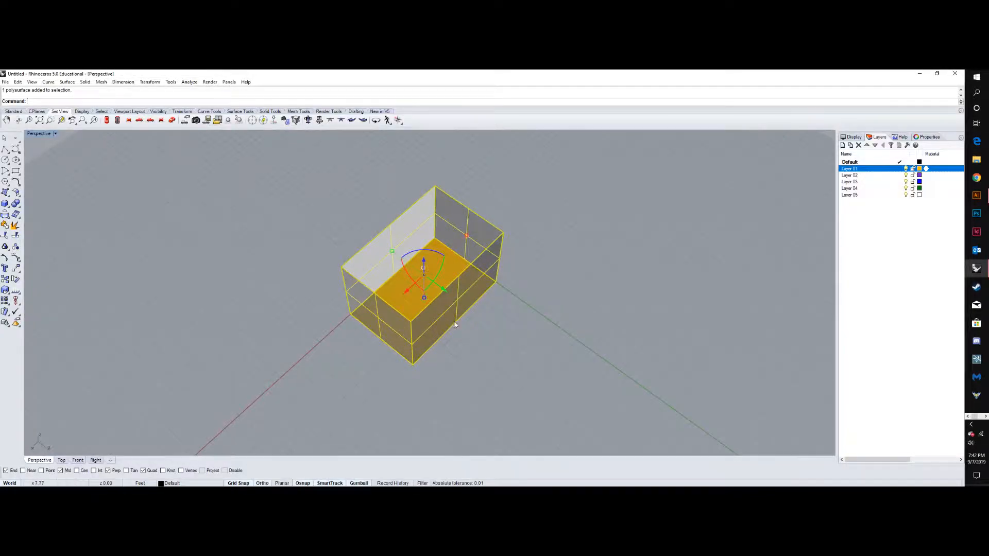
right_click_drag(452, 324, 543, 298)
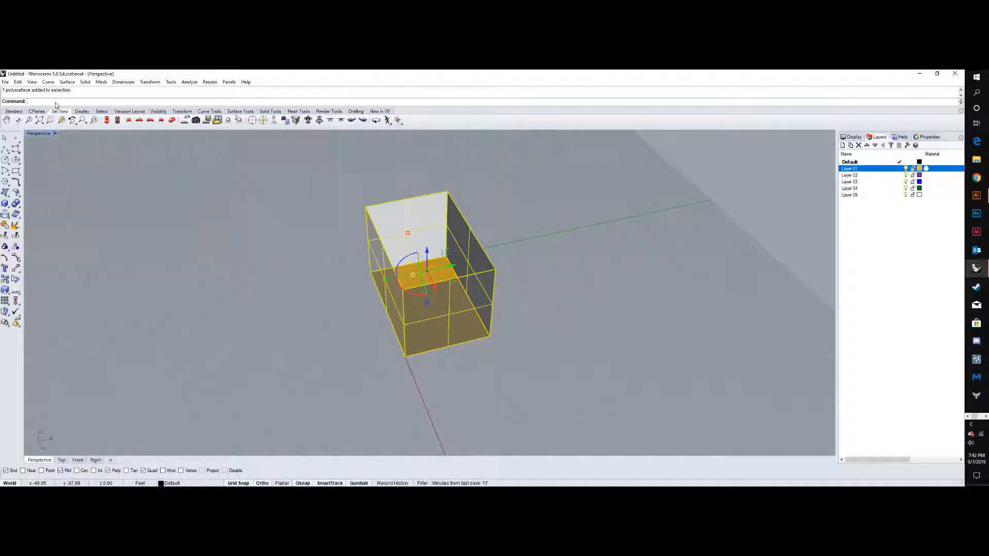
type("p")
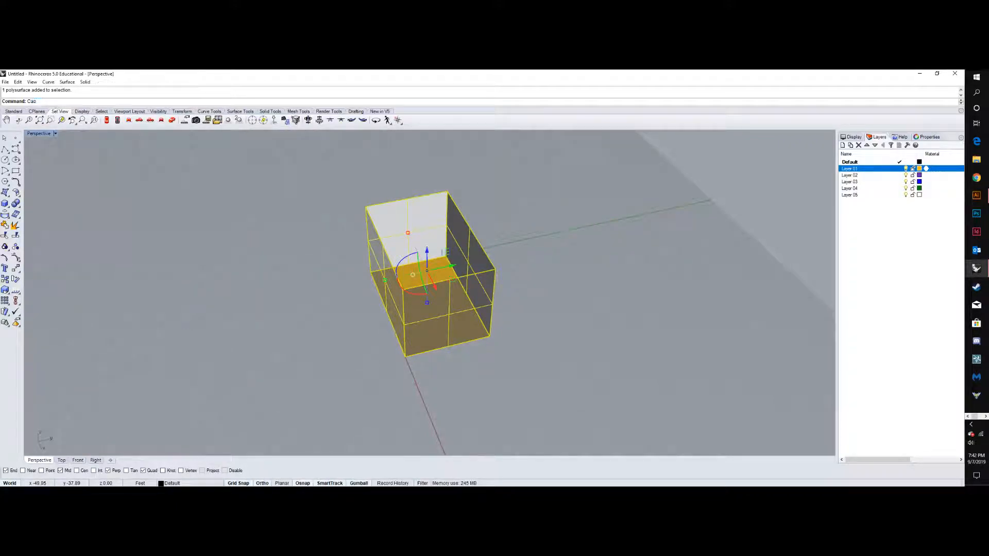
key("Return")
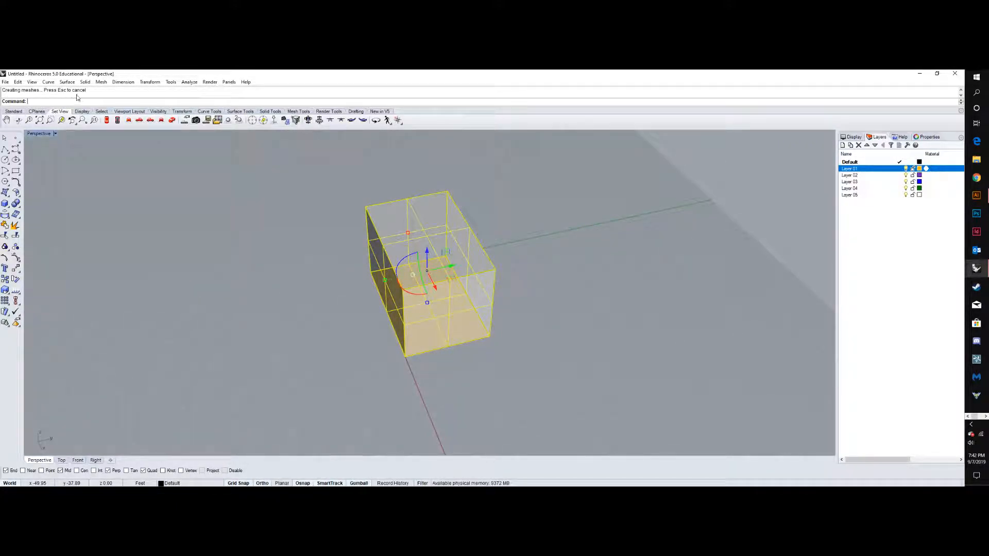
left_click(230, 216)
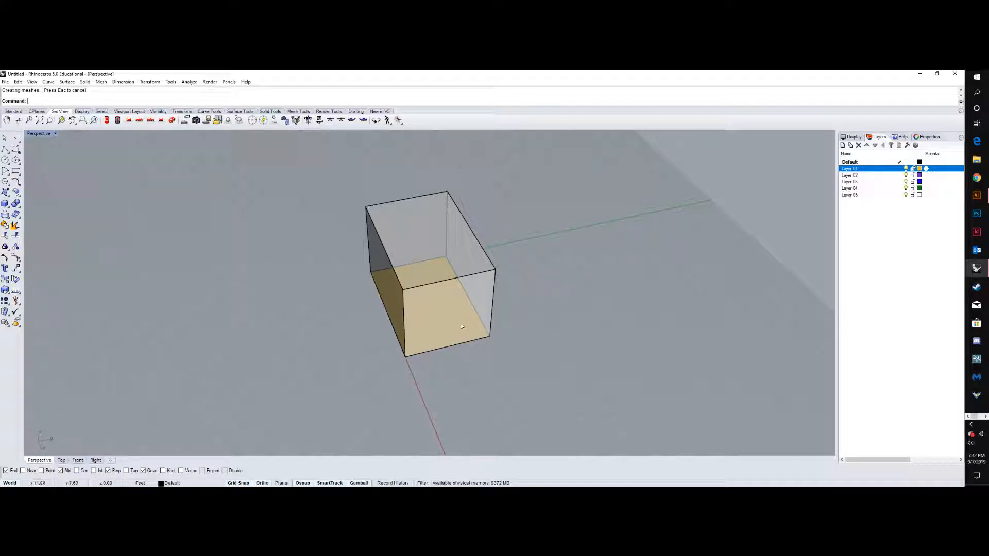
- Pull the original base surface on Layer 01 down out of the box and delete it
right_click_drag(501, 322, 433, 292)
left_click(433, 292)
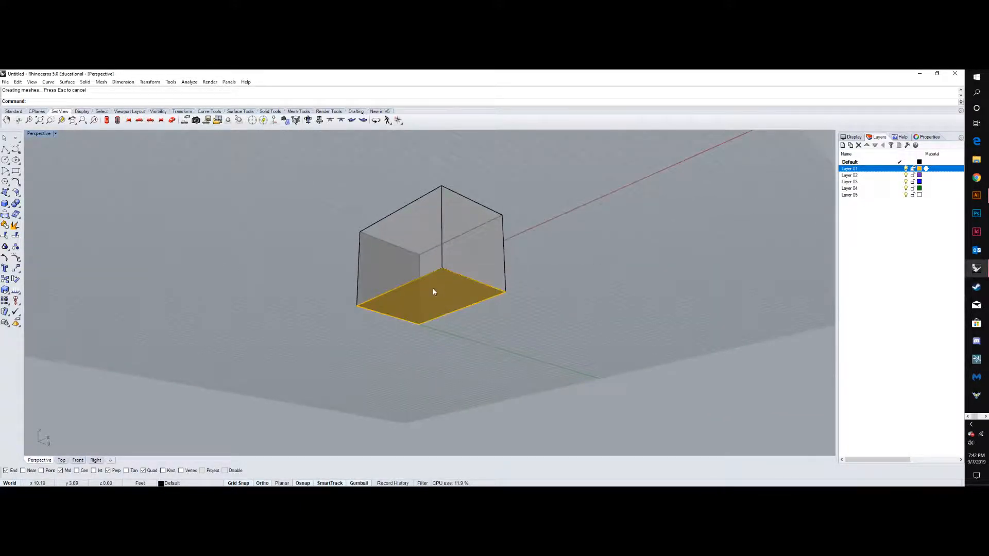
left_click(472, 310)
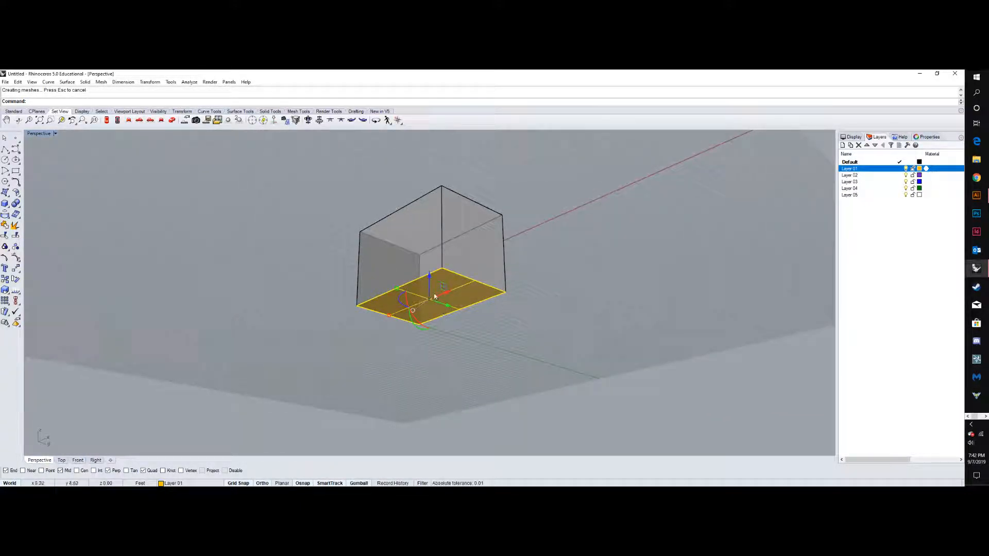
left_click_drag(435, 297, 437, 365)
right_click_drag(531, 276, 453, 355)
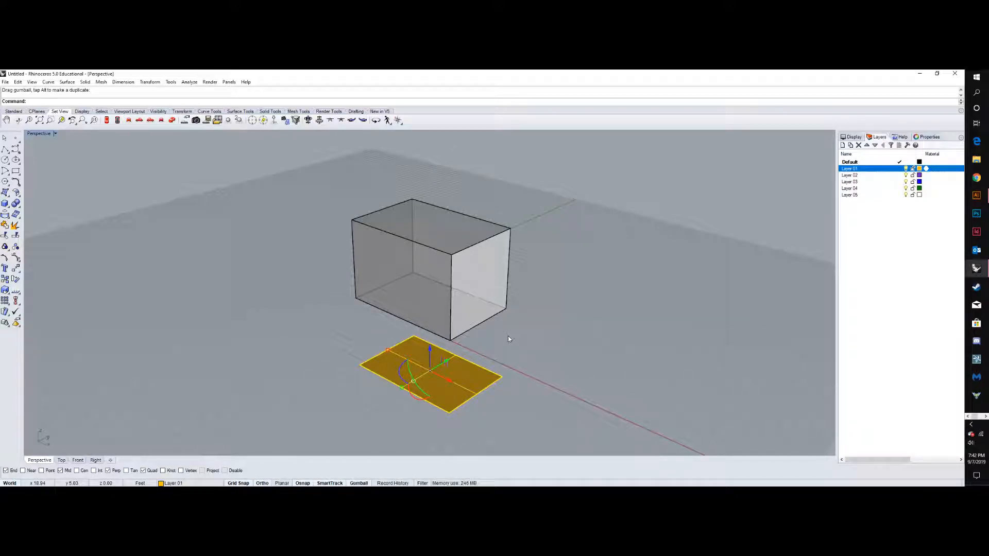
key("Delete")
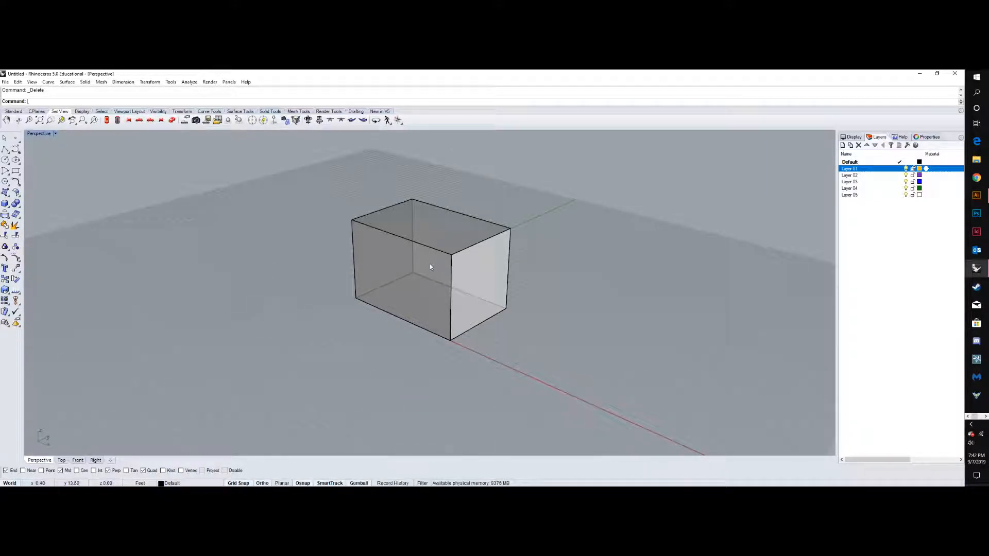
- Move the base rectangle curve 25 ft along the X axis, out from under the box, using the gumball
scroll(382, 246, "down", 5)
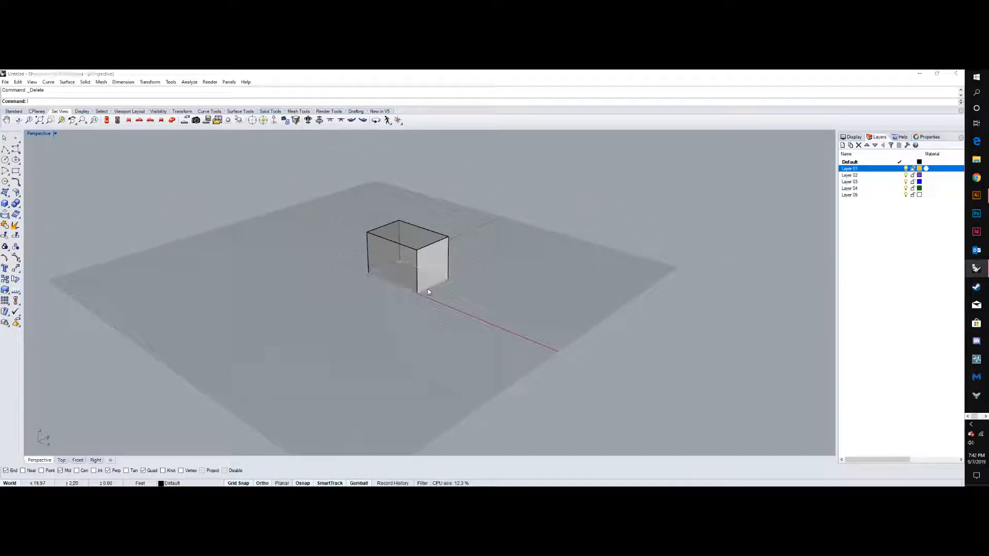
left_click(428, 288)
left_click(456, 310)
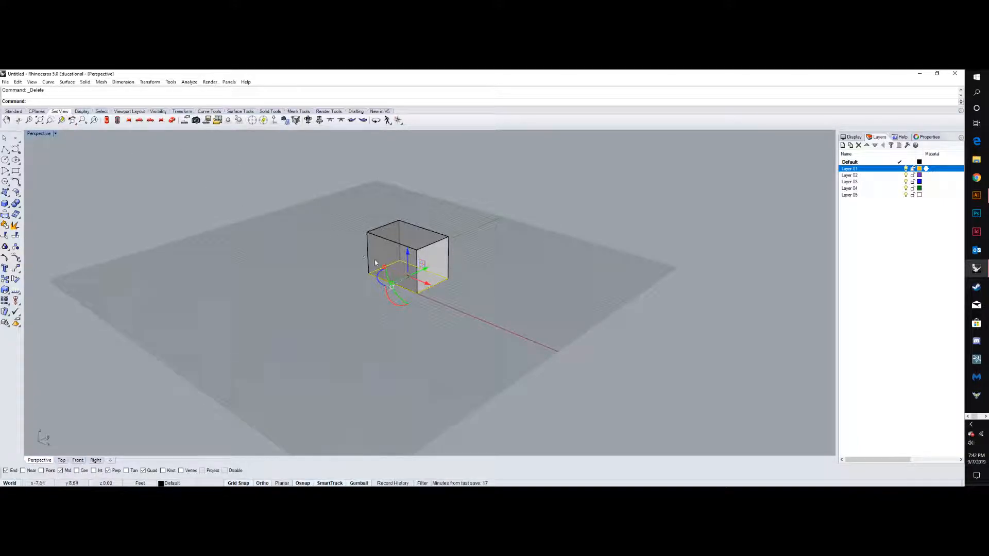
left_click(424, 285)
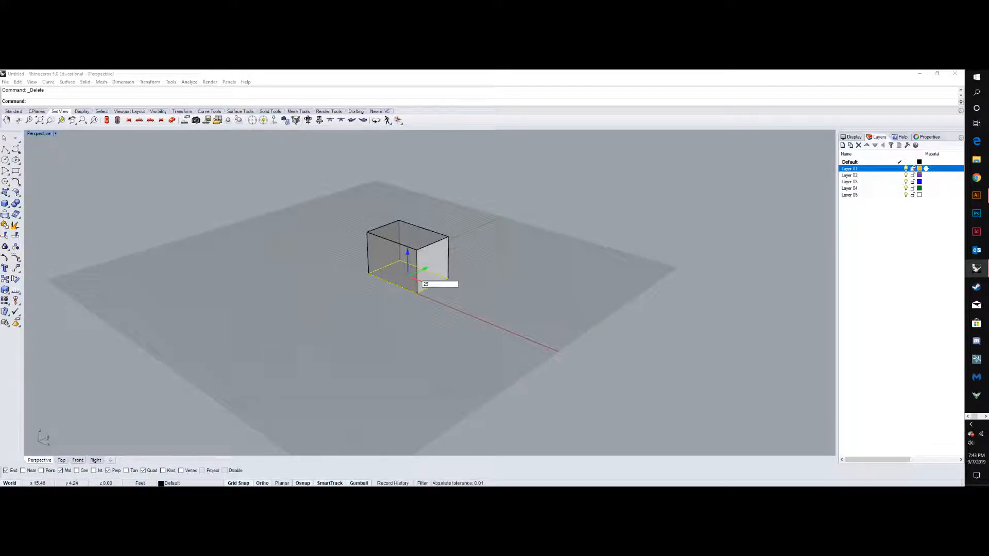
key("Return")
left_click(485, 270)
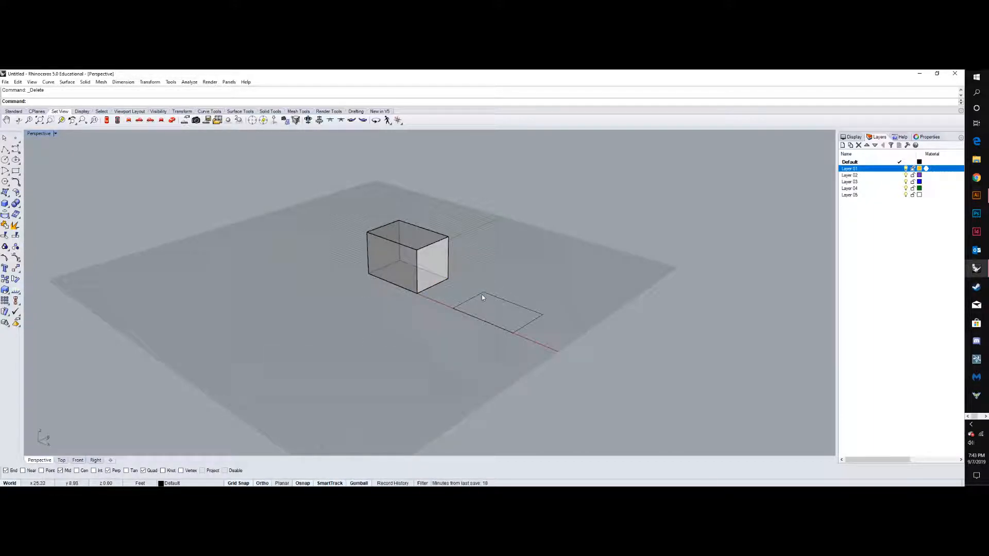
- Extrude the moved rectangle upward with ExtrudeCrv into open walls as high as the first box
scroll(474, 349, "up", 2)
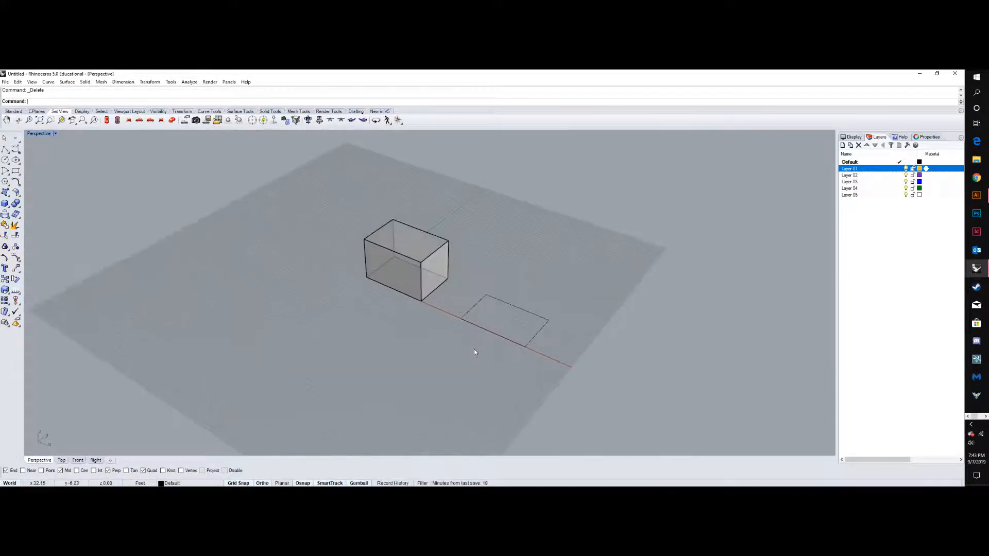
scroll(532, 324, "up", 4)
left_click(532, 323)
scroll(342, 234, "down", 4)
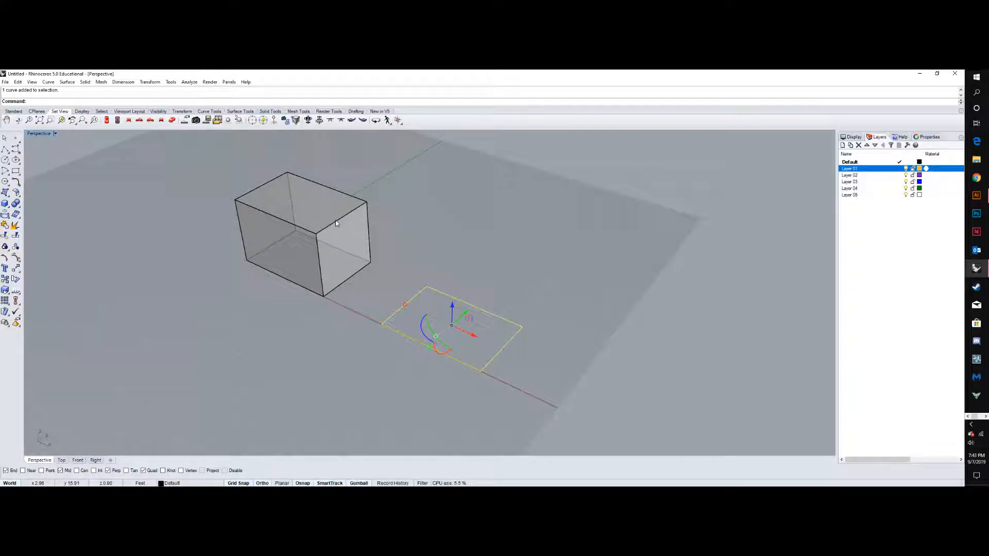
type("E")
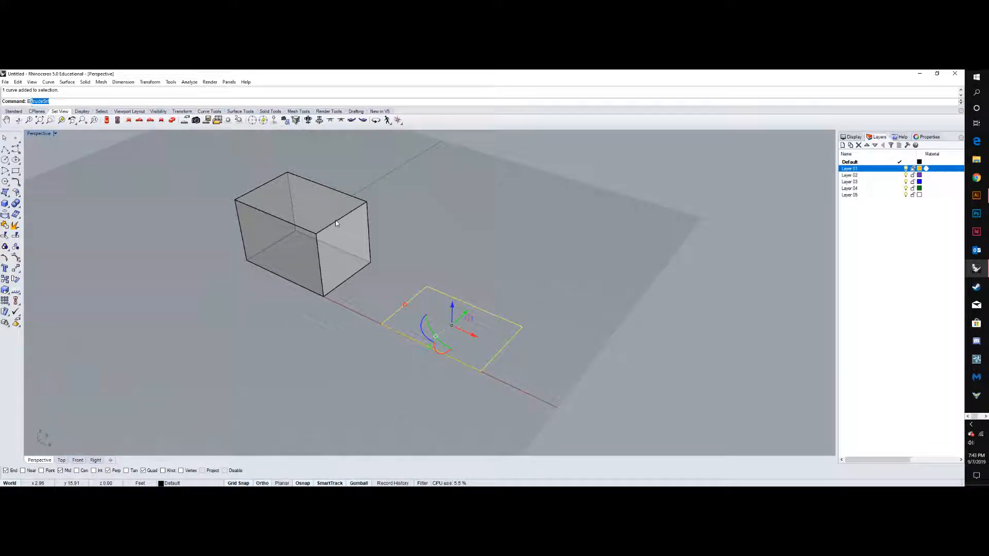
type("xtrudeCrv")
key("Return")
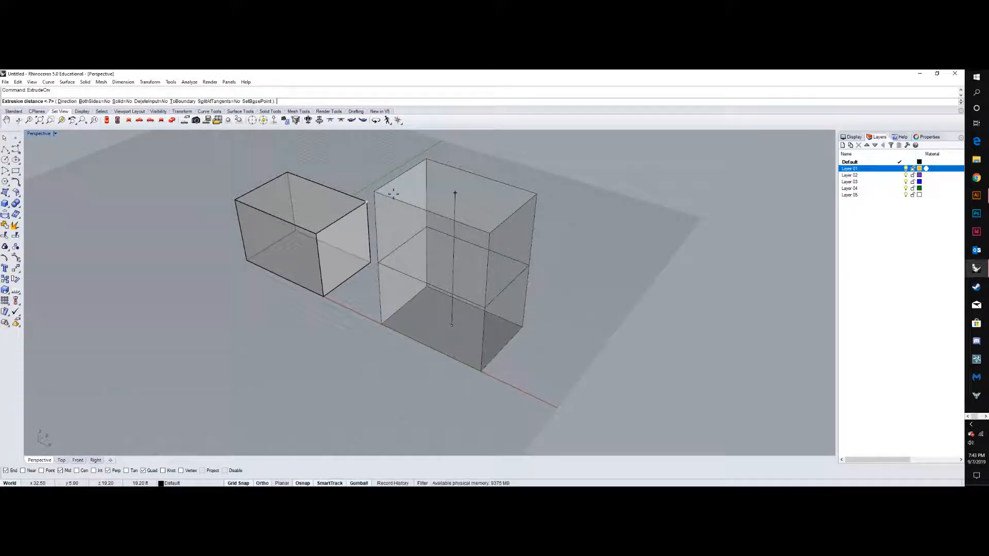
key("Return")
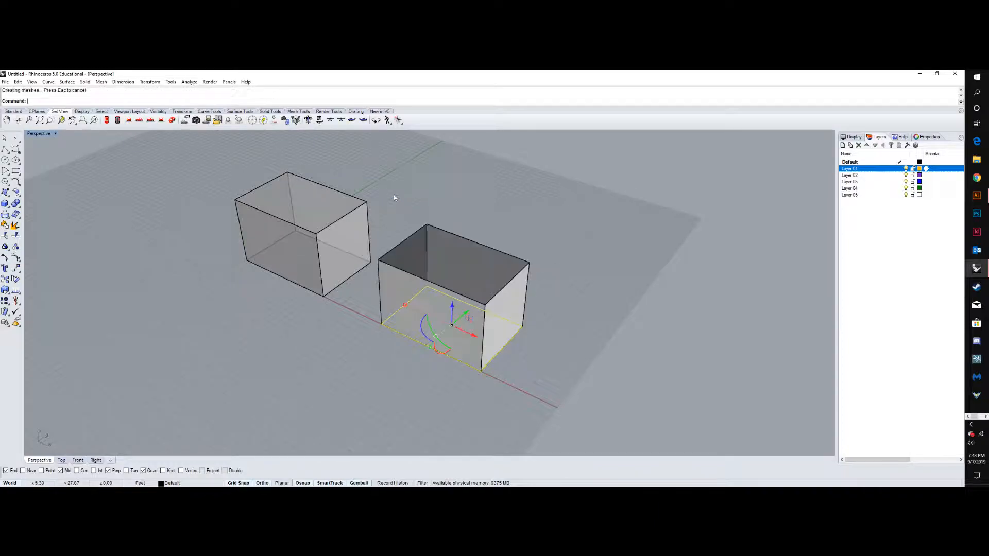
- Cap the new extrusion so that it becomes a closed box, and clear the selection
left_click(530, 216)
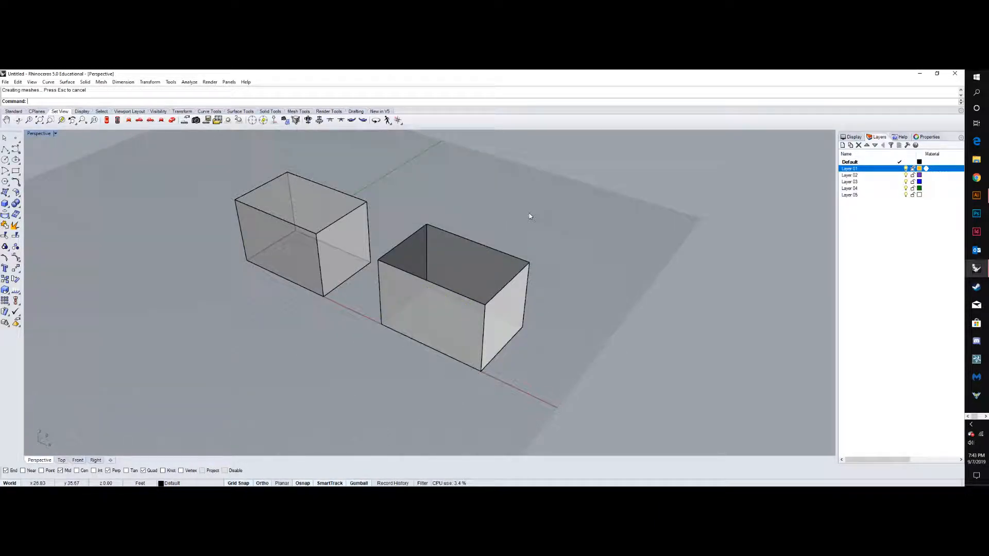
left_click(499, 255)
type("cap")
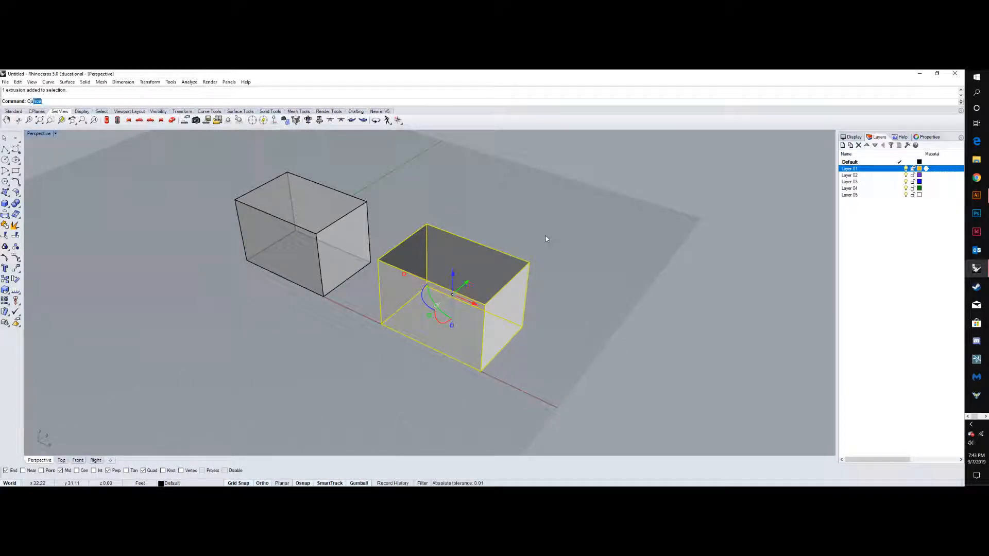
key("Return")
left_click(562, 232)
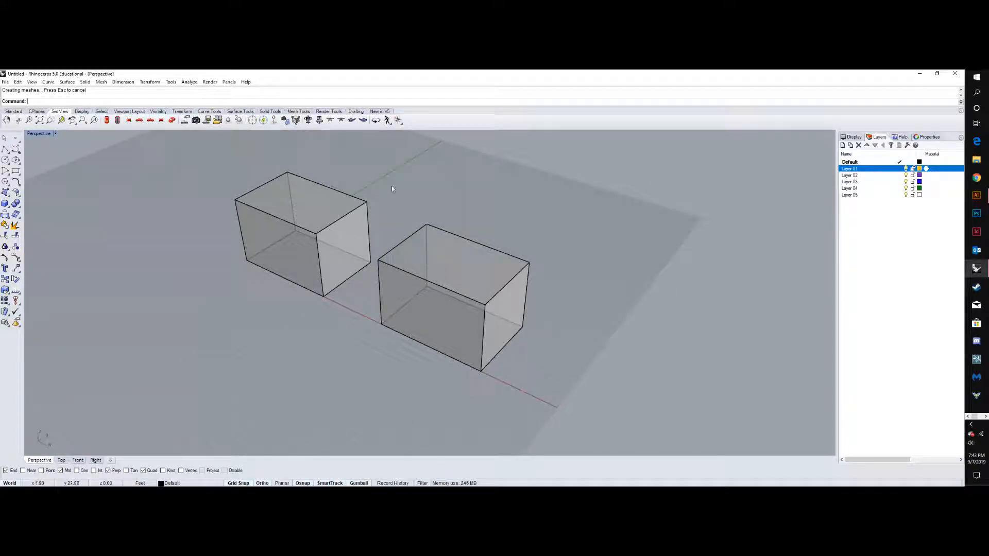
- Select the two capped boxes one after the other and compare them from several angles
scroll(501, 304, "down", 2)
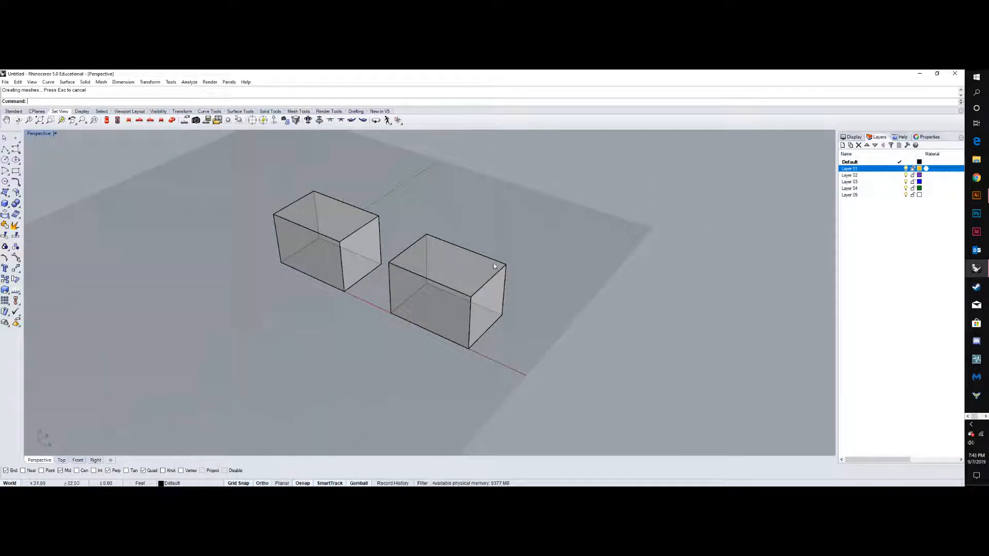
right_click_drag(470, 298, 424, 295)
left_click(459, 252)
right_click_drag(494, 288, 540, 302)
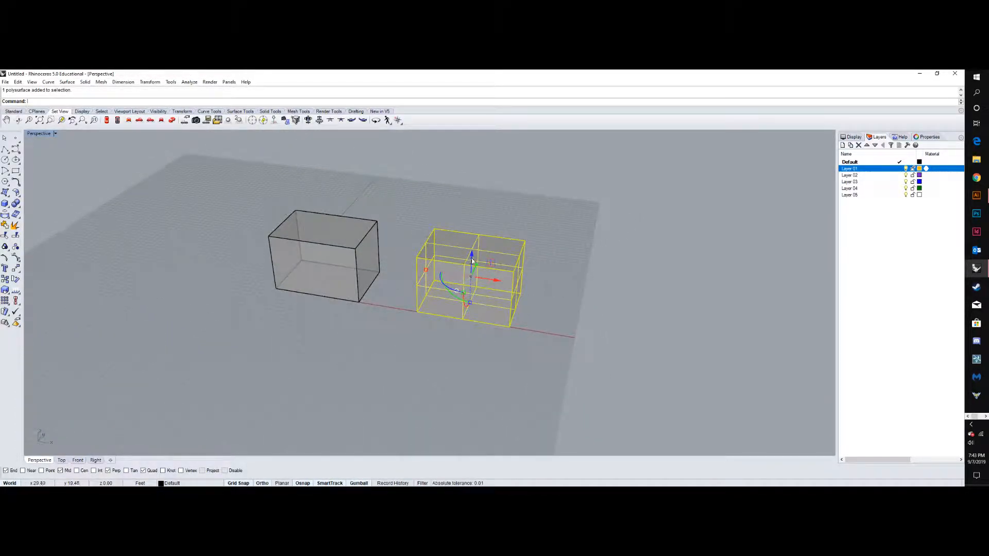
left_click(508, 221)
left_click(373, 247)
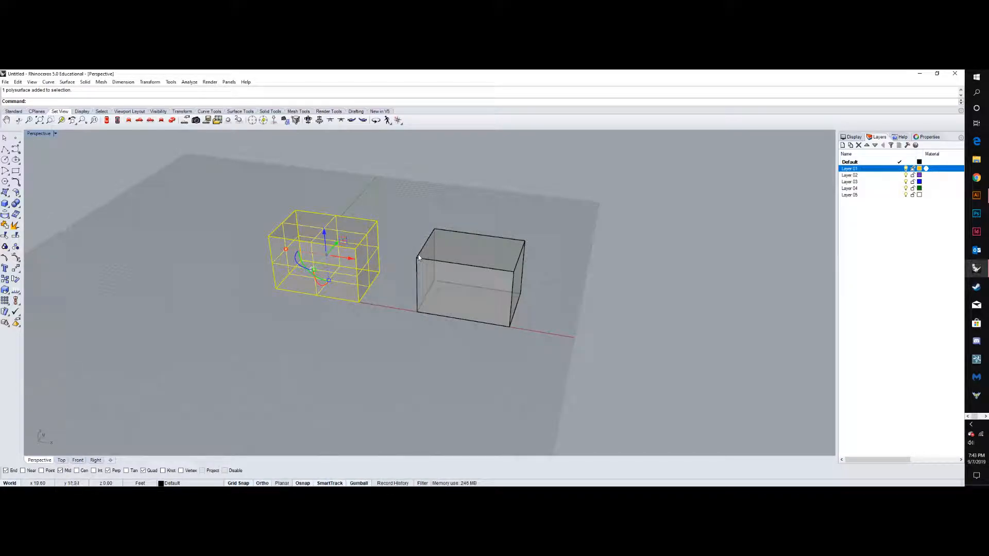
left_click(421, 225)
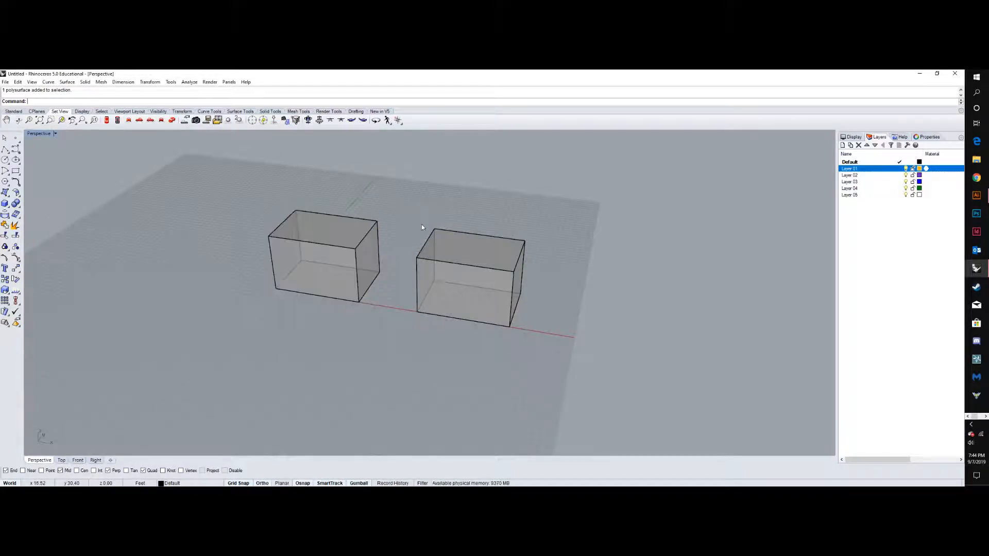
left_click(429, 243)
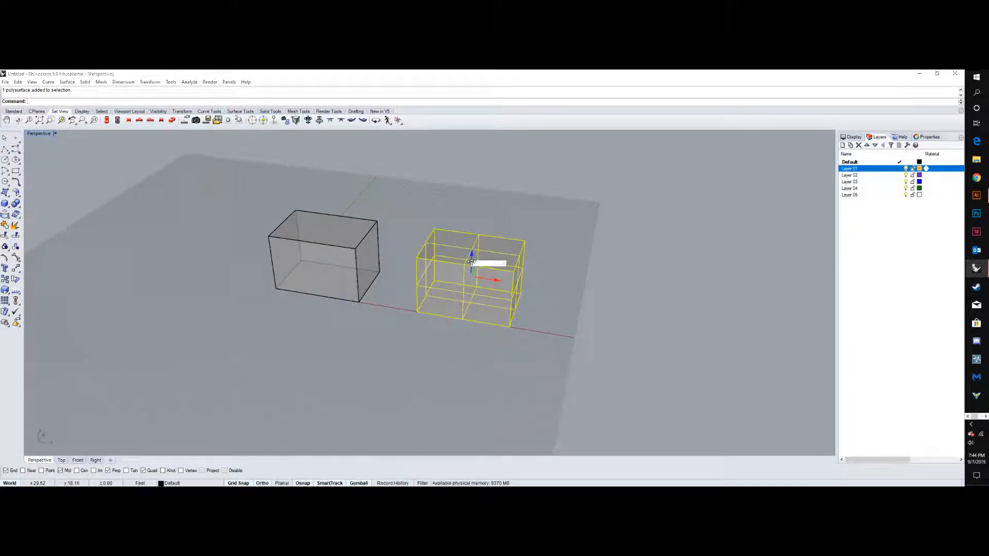
key("Escape")
key("Escape")
left_click(474, 246)
left_click(494, 225)
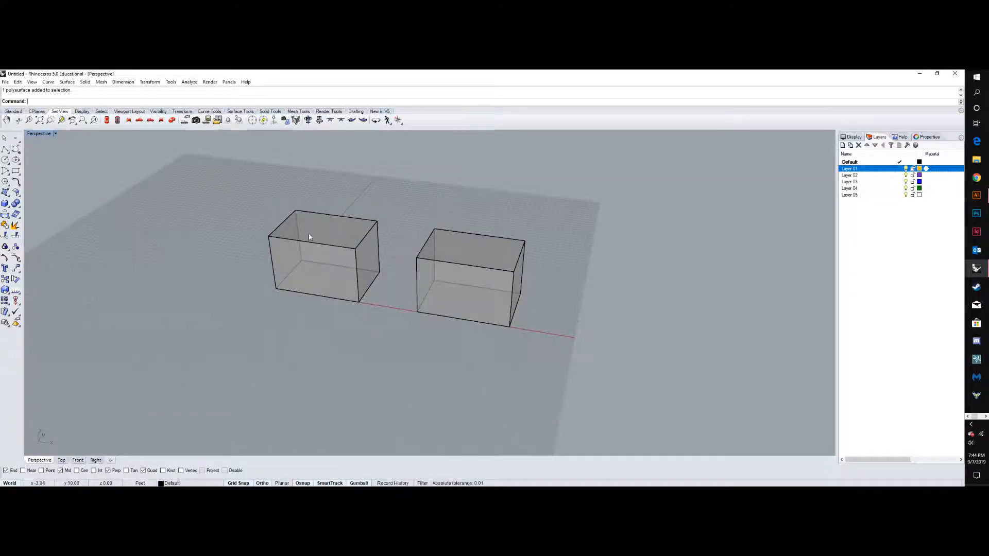
- Start a polyline at the first box's upper front corner on the X axis side, with a 5 ft segment back along the front top edge
scroll(389, 222, "up", 4)
scroll(448, 232, "down", 3)
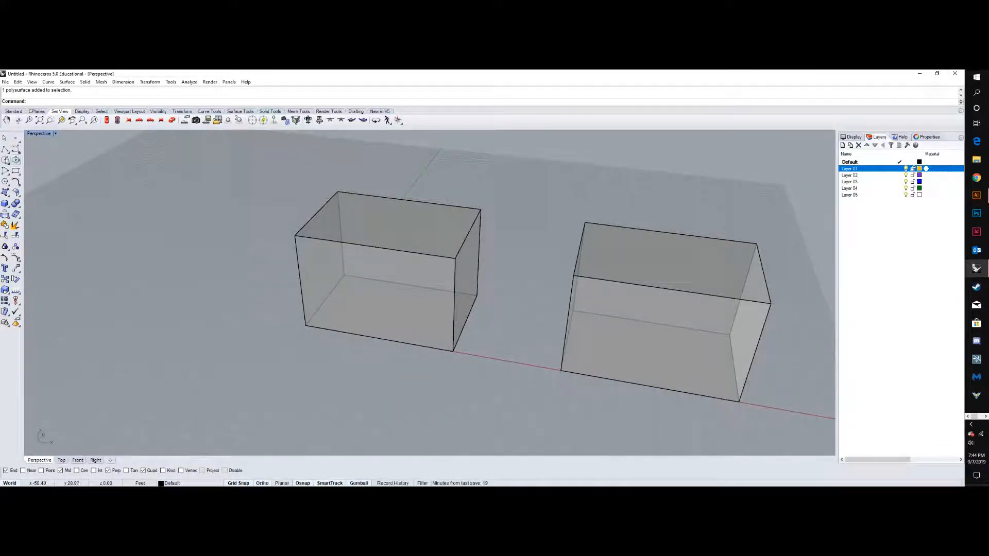
left_click(5, 149)
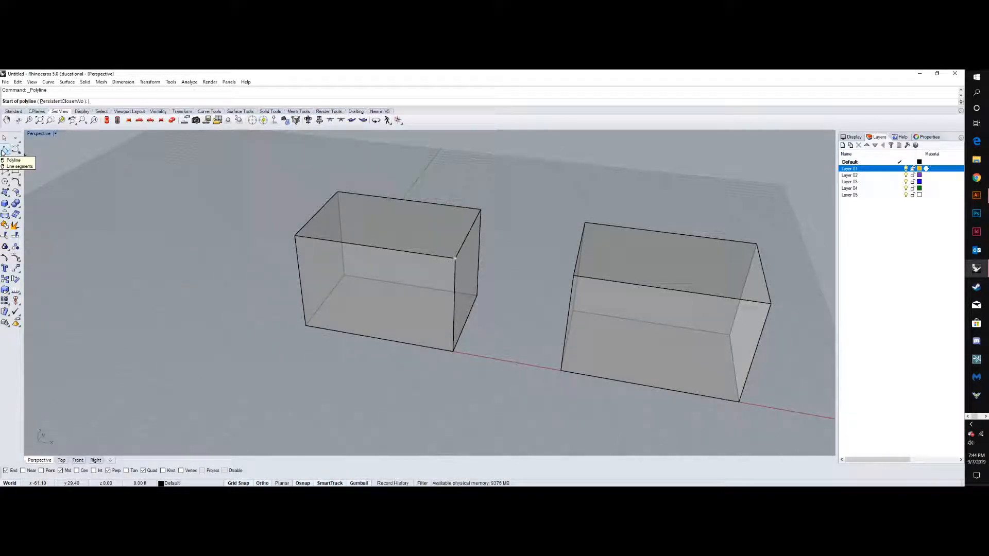
left_click(454, 257)
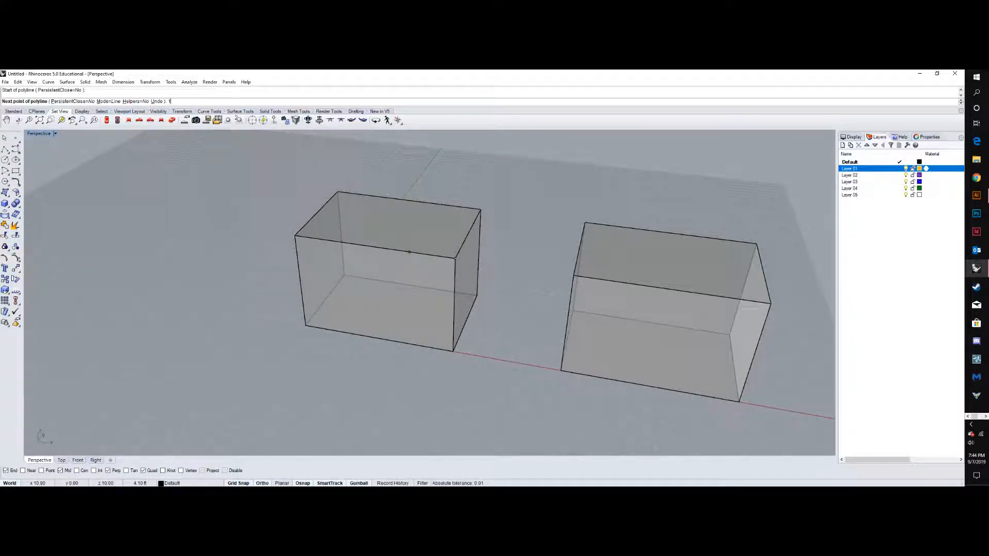
key("Return")
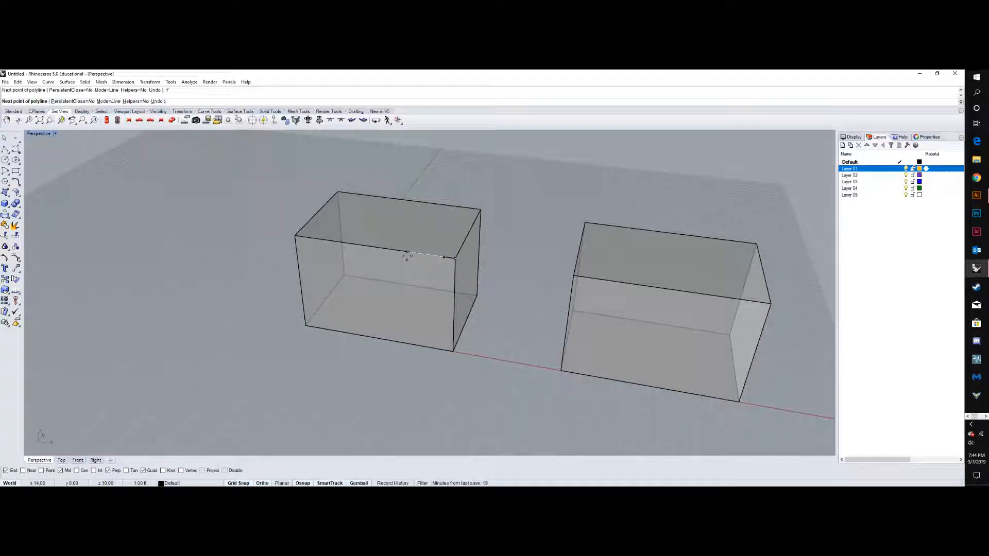
type("5'")
key("Return")
left_click(399, 253)
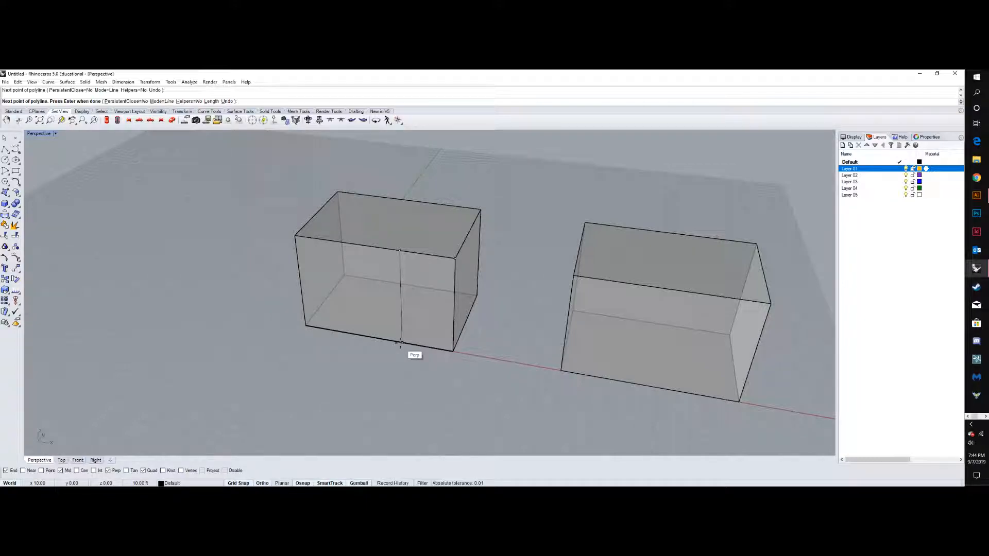
- Complete the polyline as a closed 5 ft square on the first box's front face, with a 5 ft downward segment returning to the starting corner
type("1")
type("5")
key("Return")
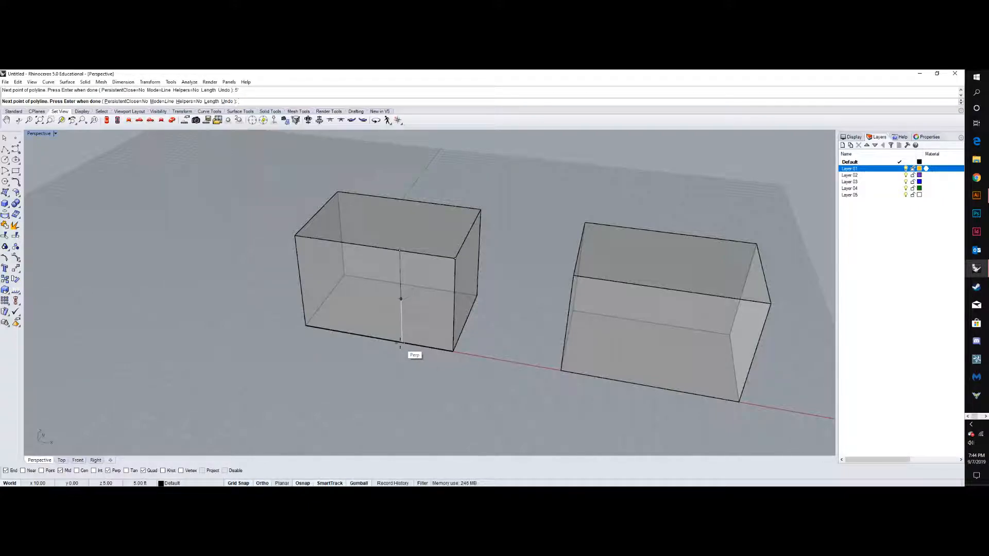
left_click(401, 343)
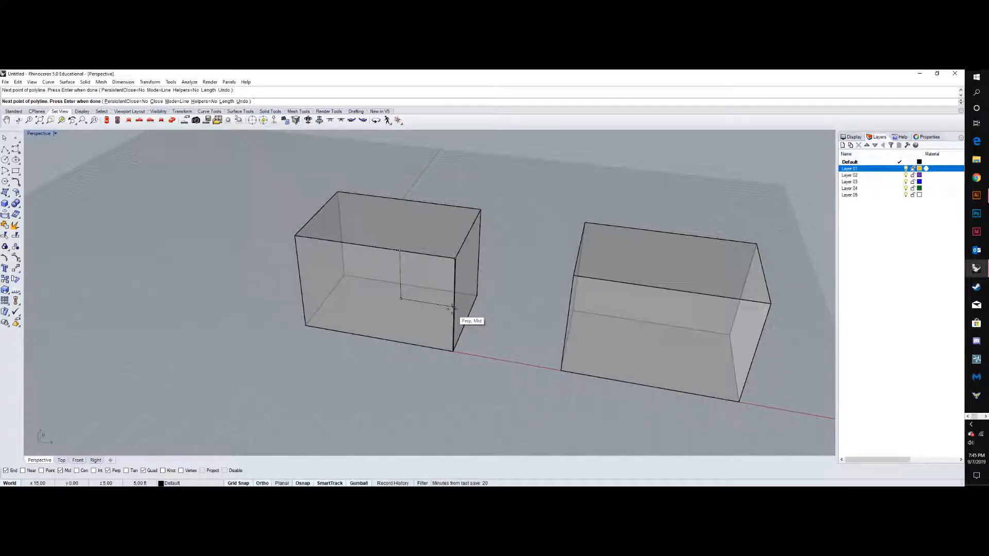
left_click(452, 308)
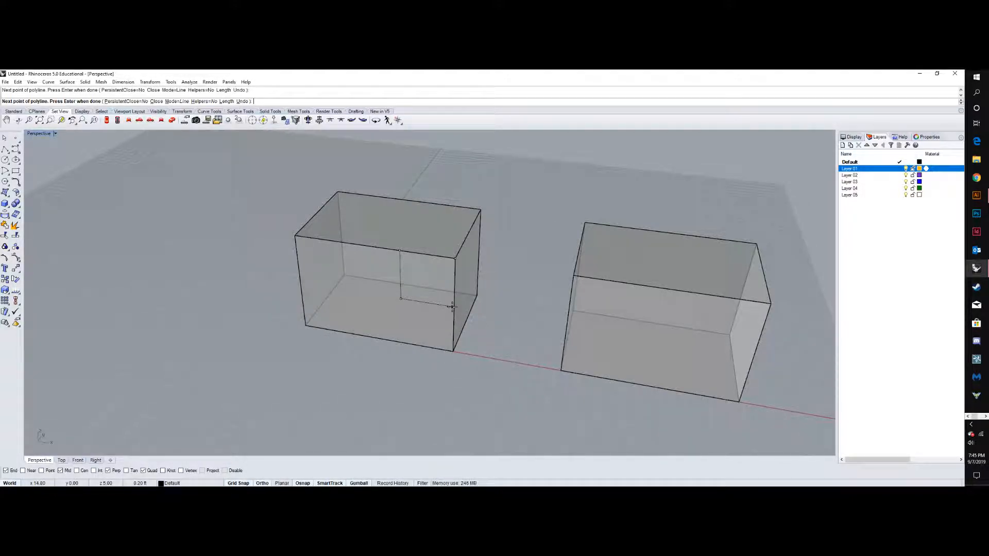
left_click(455, 260)
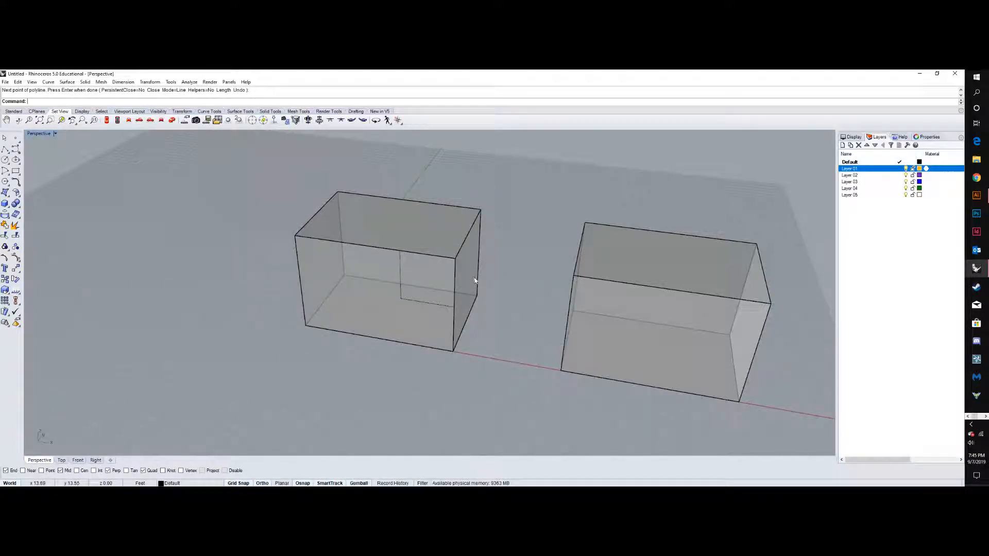
left_click(443, 304)
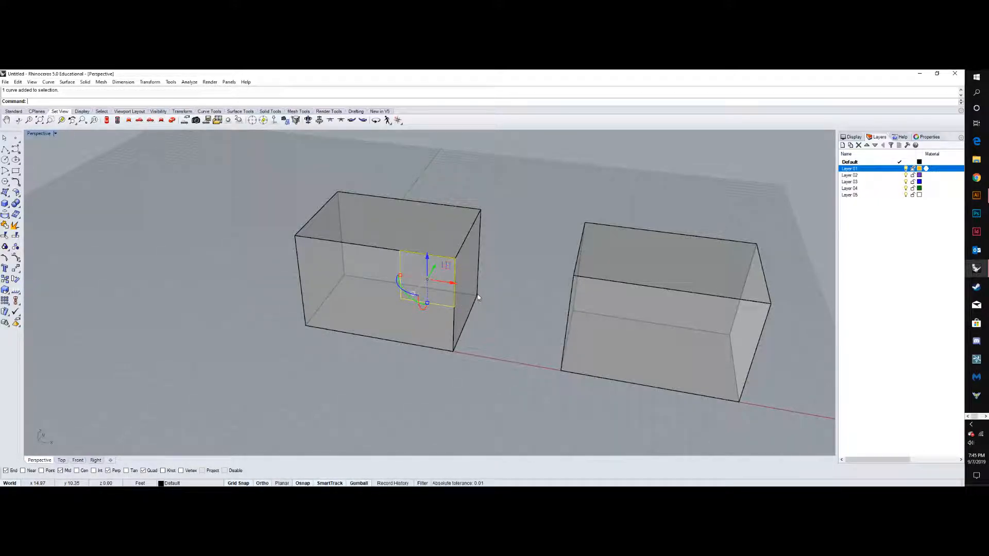
left_click(598, 274)
key("Escape")
left_click(433, 304)
key("Up")
type("trudeS")
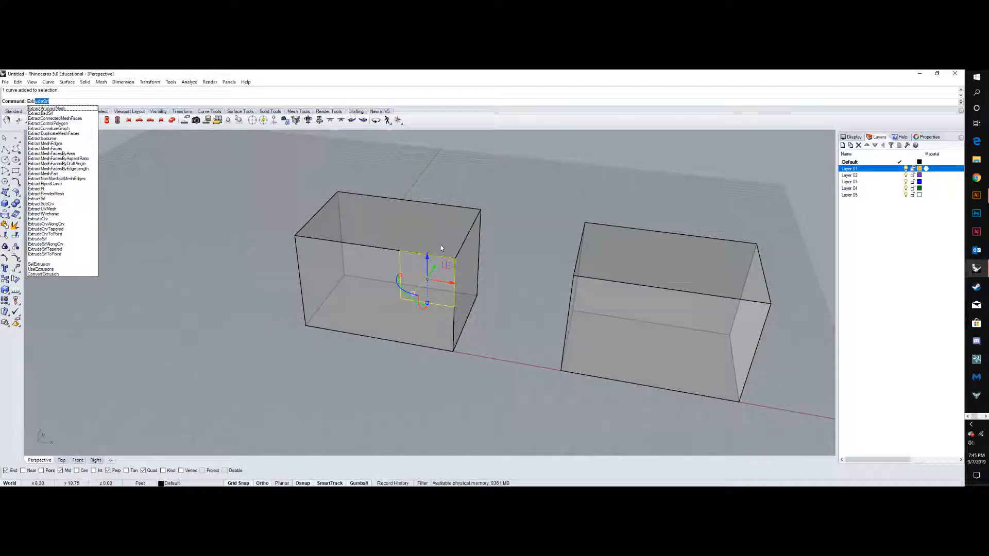
type("rf")
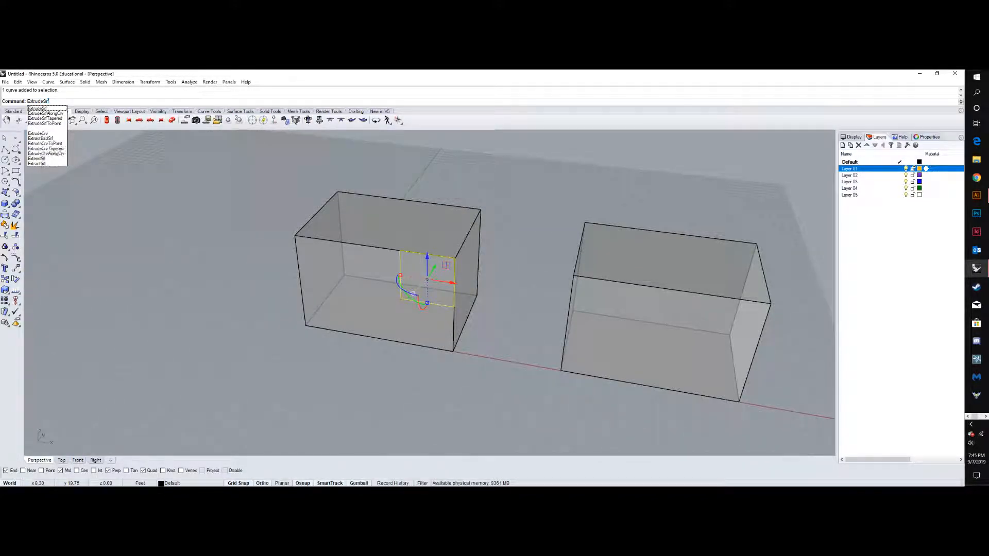
key("Return")
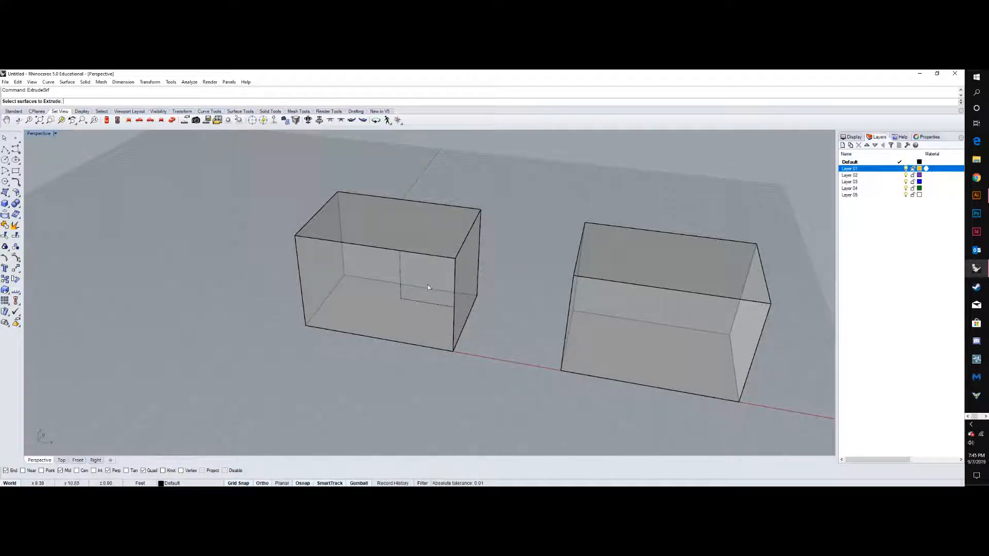
key("Escape")
- Extrude the square outline with ExtrudeCrv back through the first box and well beyond its rear face
type("Ex")
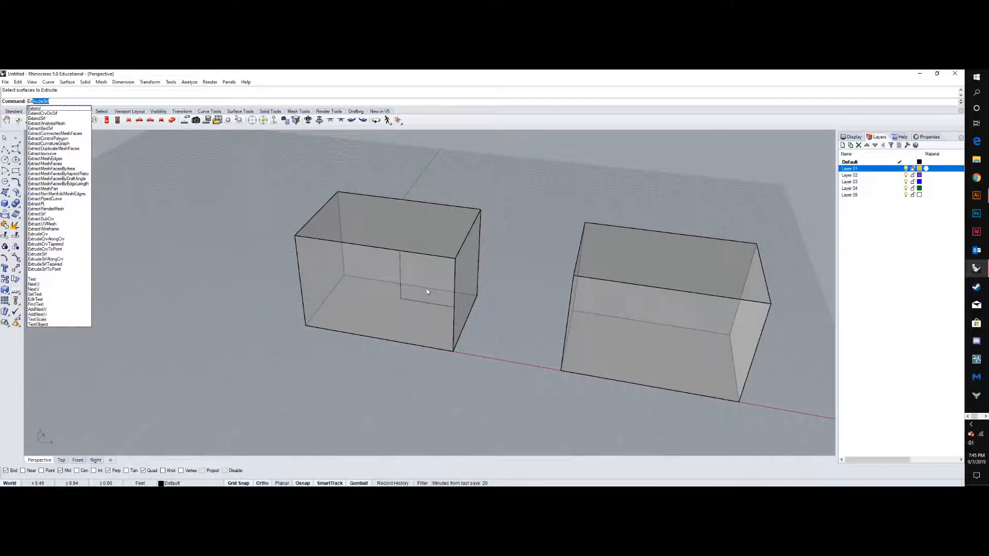
type("trude")
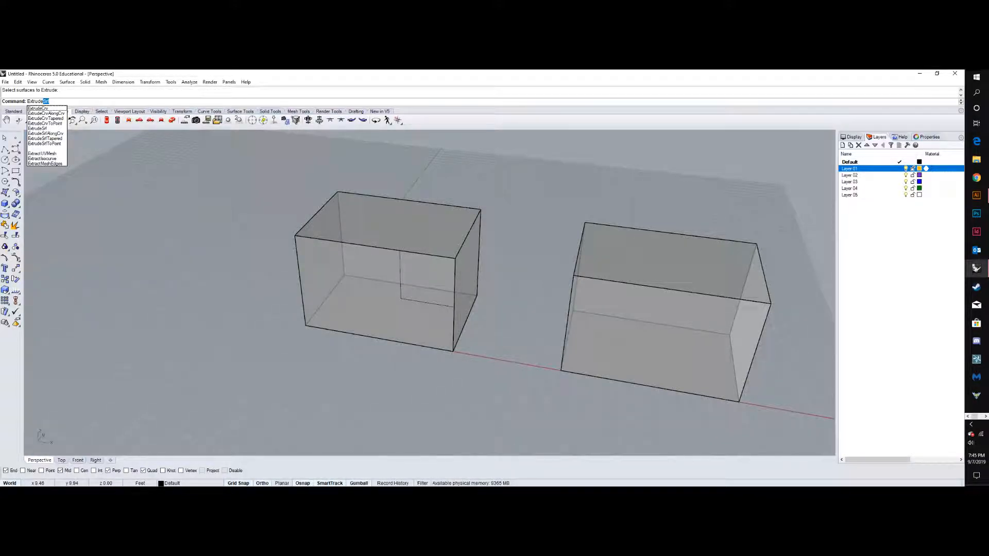
type("Cr")
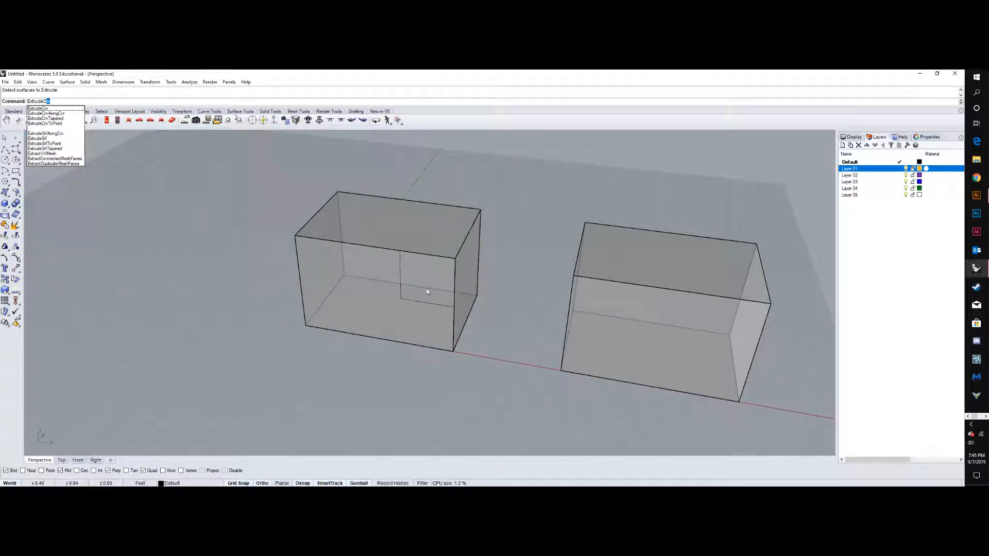
type("v")
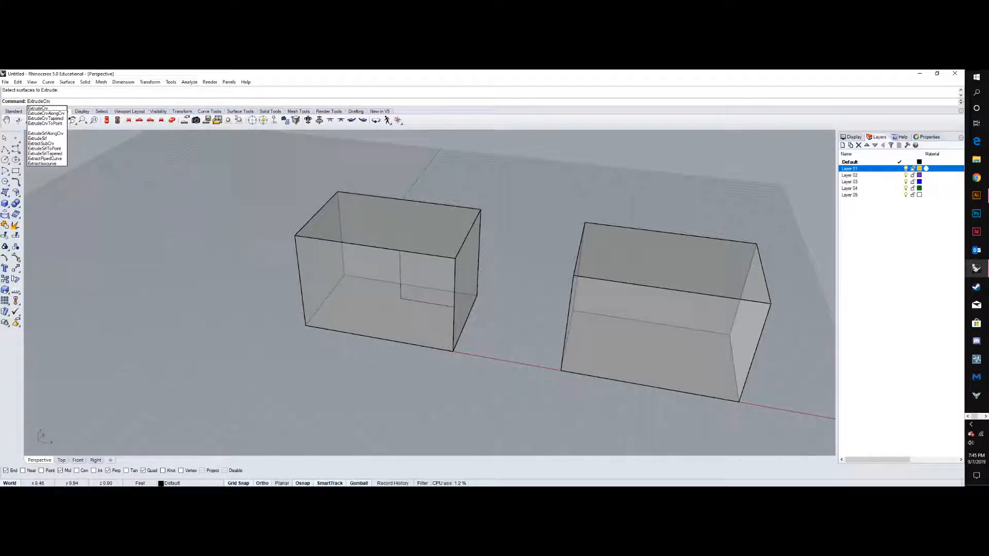
key("Return")
left_click(438, 306)
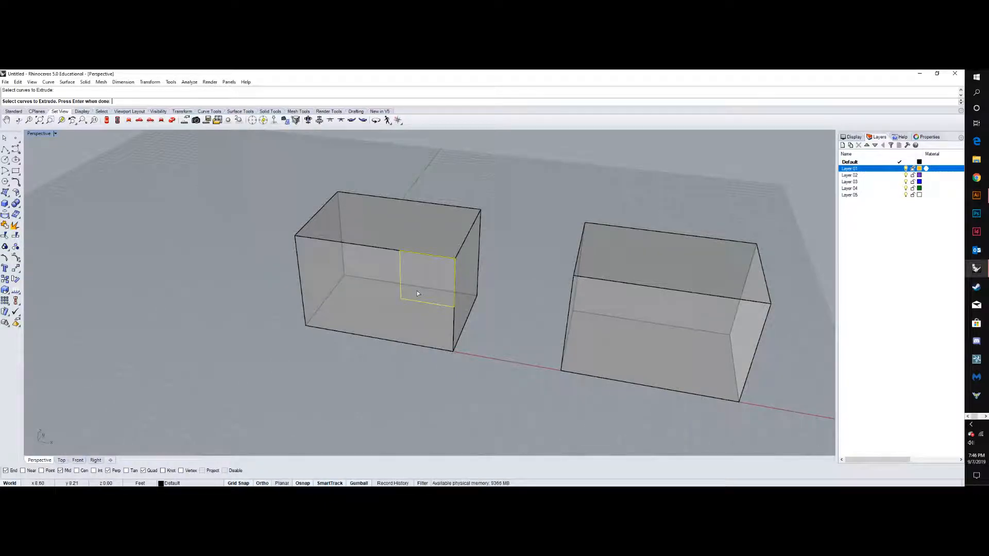
key("Return")
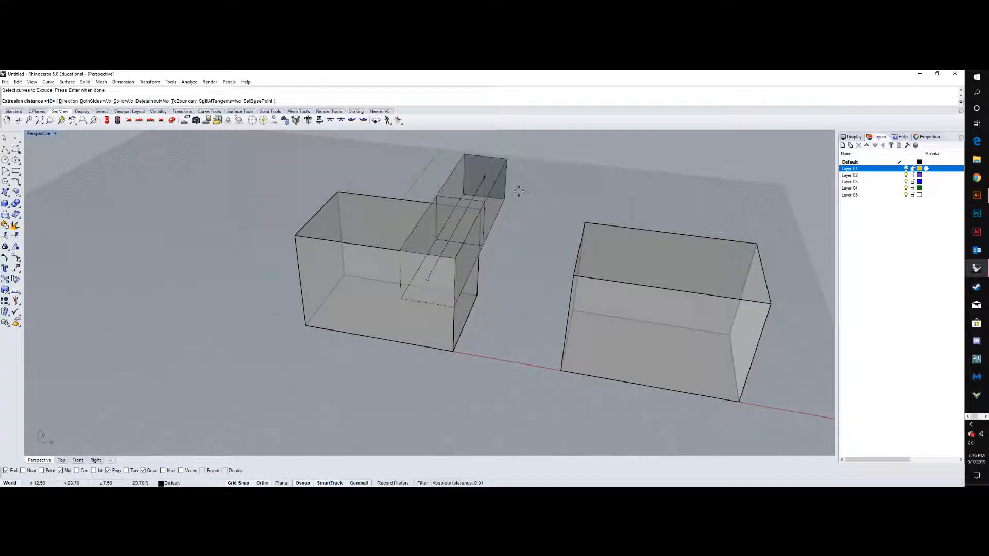
left_click(487, 173)
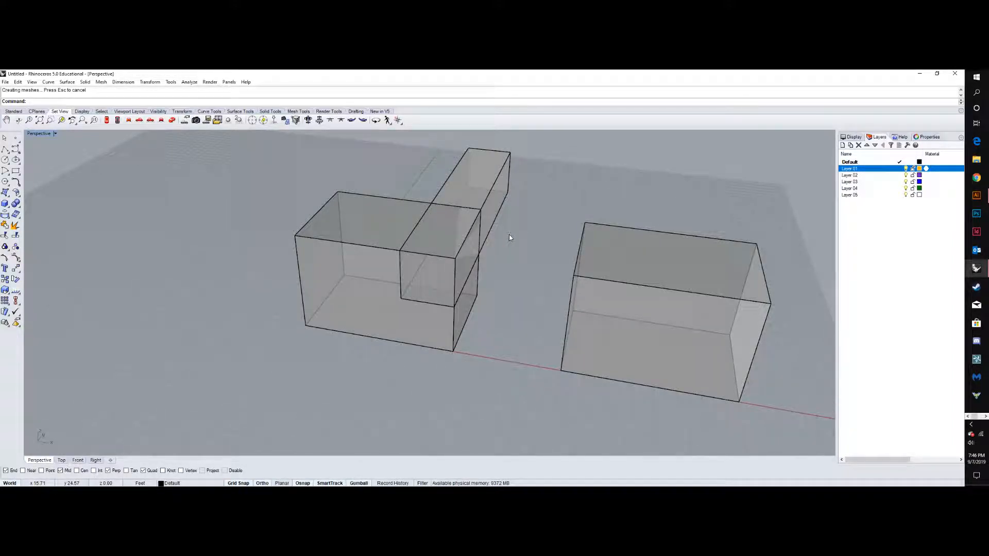
- Assign the new square extrusion to Layer 02 and clear the selection
left_click(490, 216)
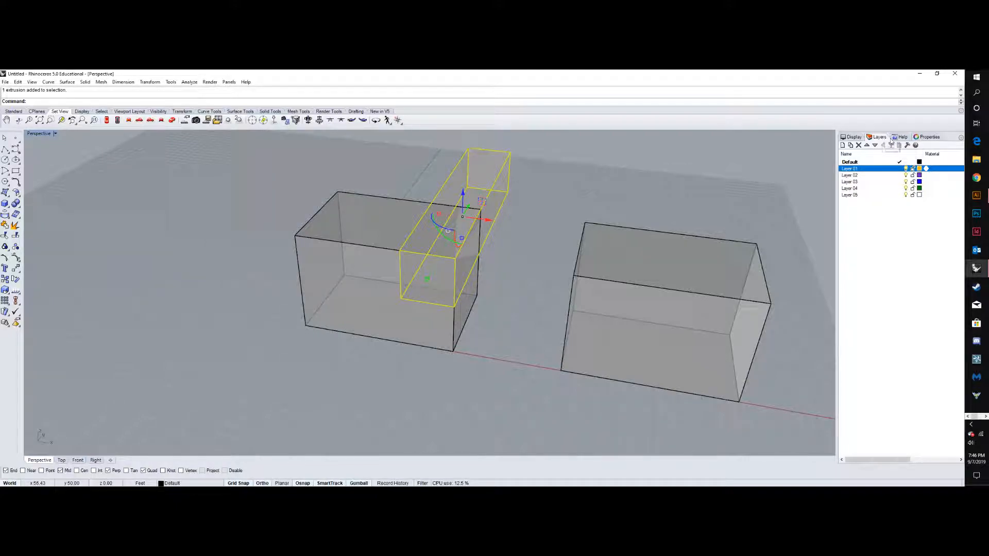
left_click(927, 137)
left_click(934, 186)
left_click(918, 204)
left_click(700, 189)
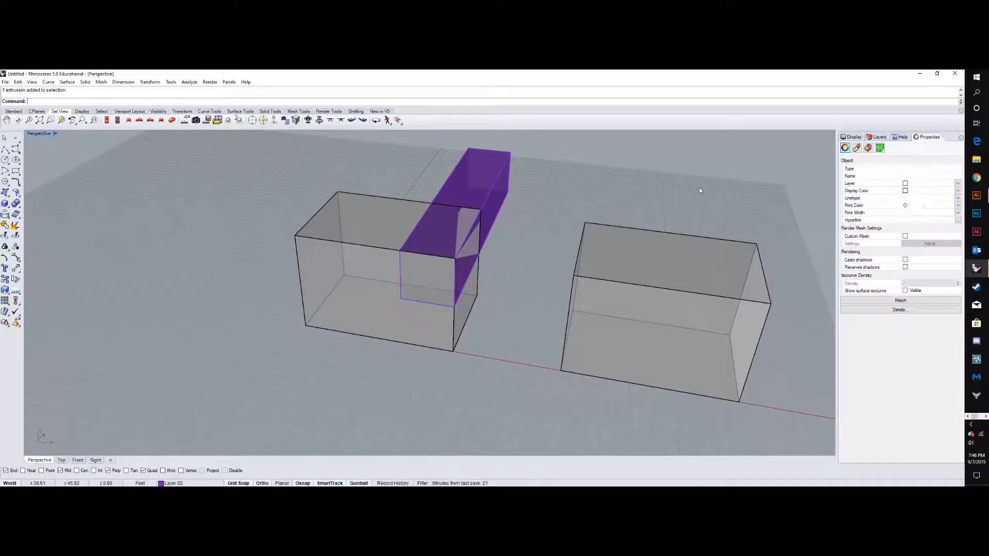
- Move the purple extrusion forward along the Y axis so that it protrudes slightly from the first box's front face
left_click(498, 179)
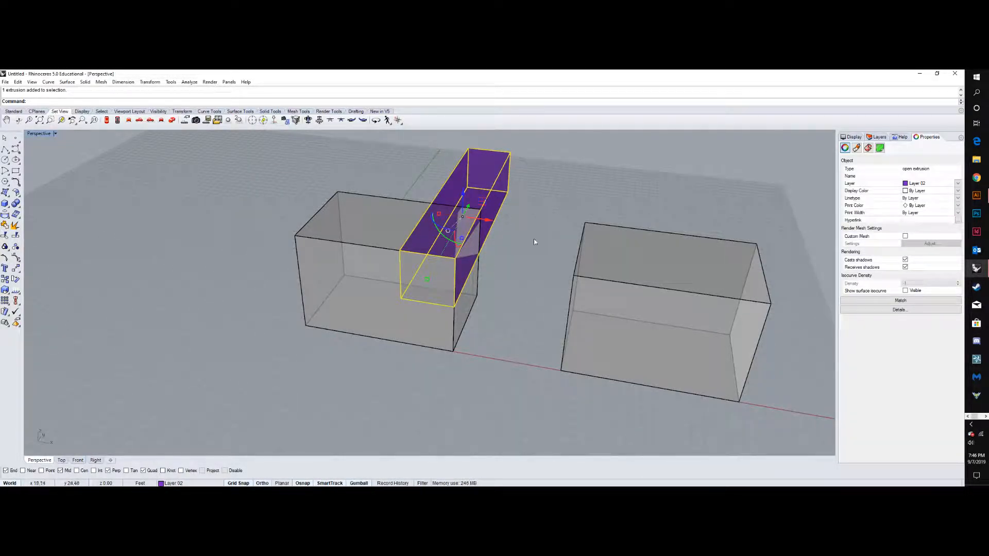
right_click_drag(541, 228, 512, 221)
left_click_drag(512, 222, 497, 229)
key("Escape")
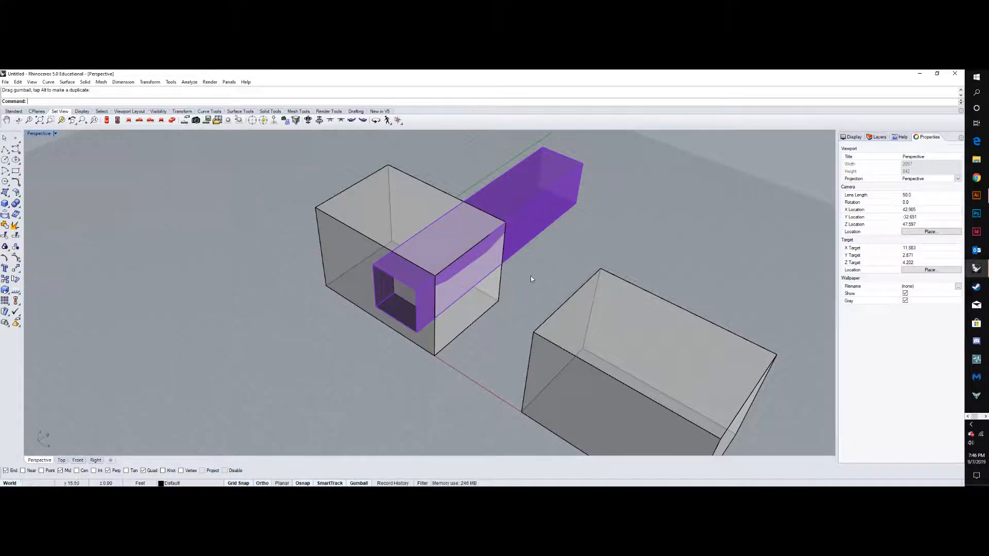
- Cap the open ends of the purple extrusion to make it a closed solid, and clear the selection
right_click_drag(533, 275, 517, 278)
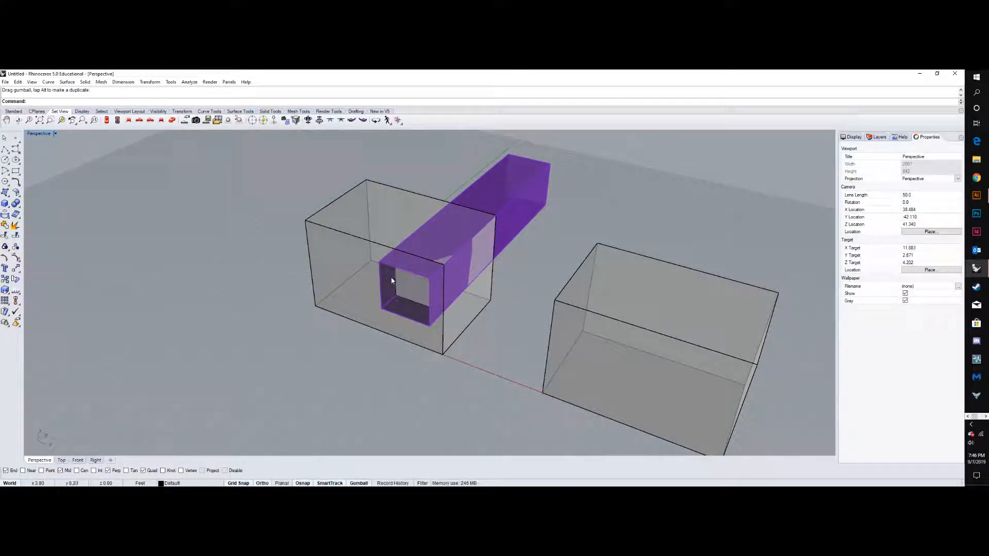
left_click(357, 238)
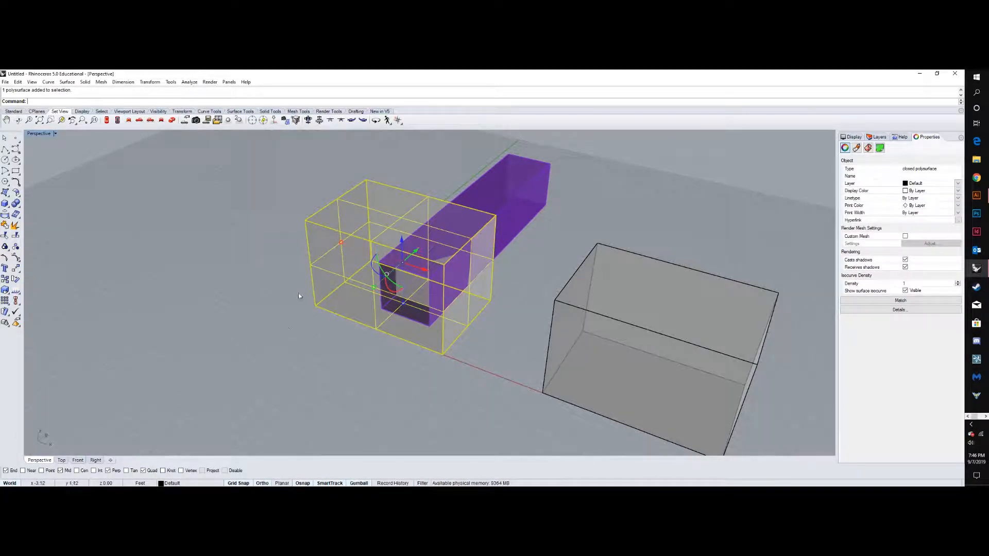
left_click(287, 343)
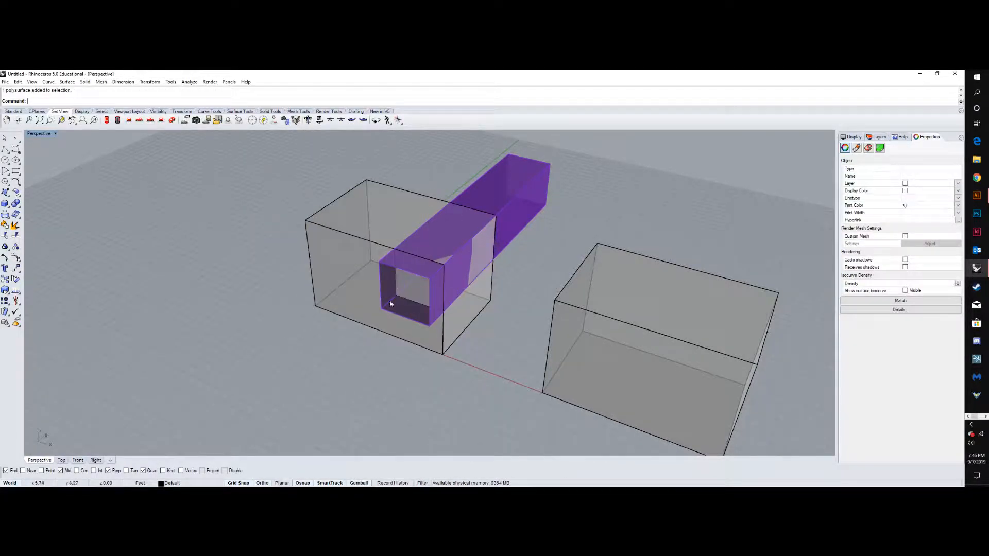
left_click(407, 275)
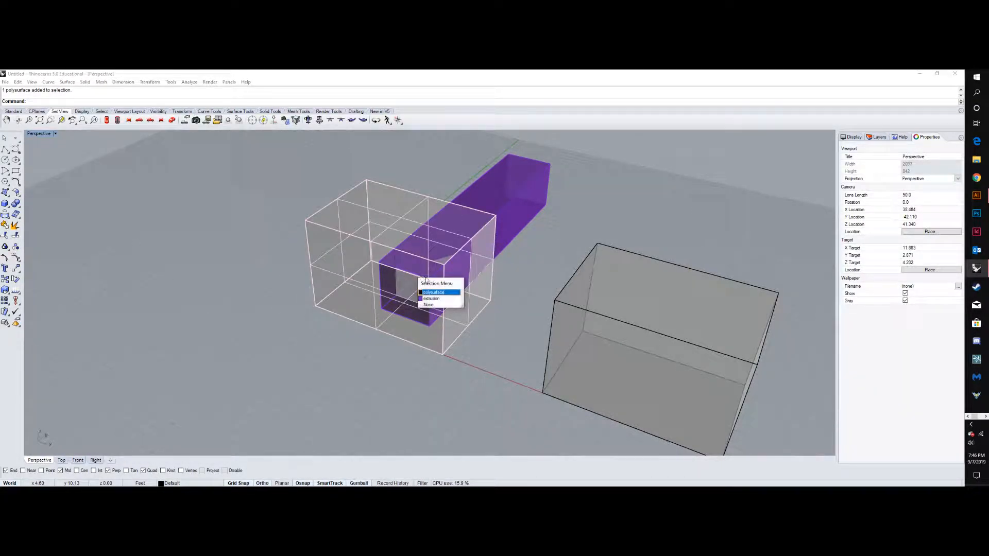
left_click(441, 299)
type("cap")
key("Return")
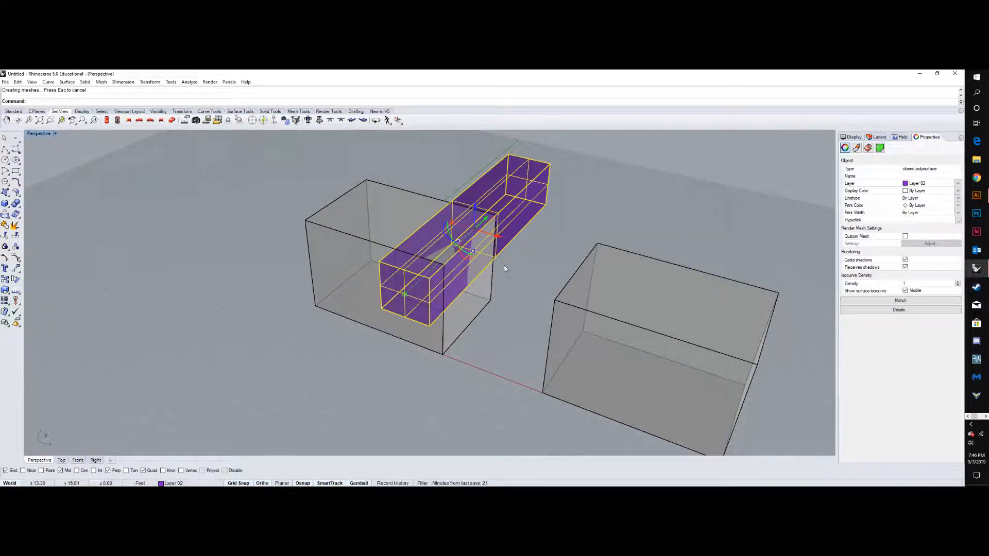
left_click(518, 268)
- Subtract the purple solid from the first box with BooleanDifference, cutting a notch along its upper edge
right_click_drag(527, 262, 543, 254)
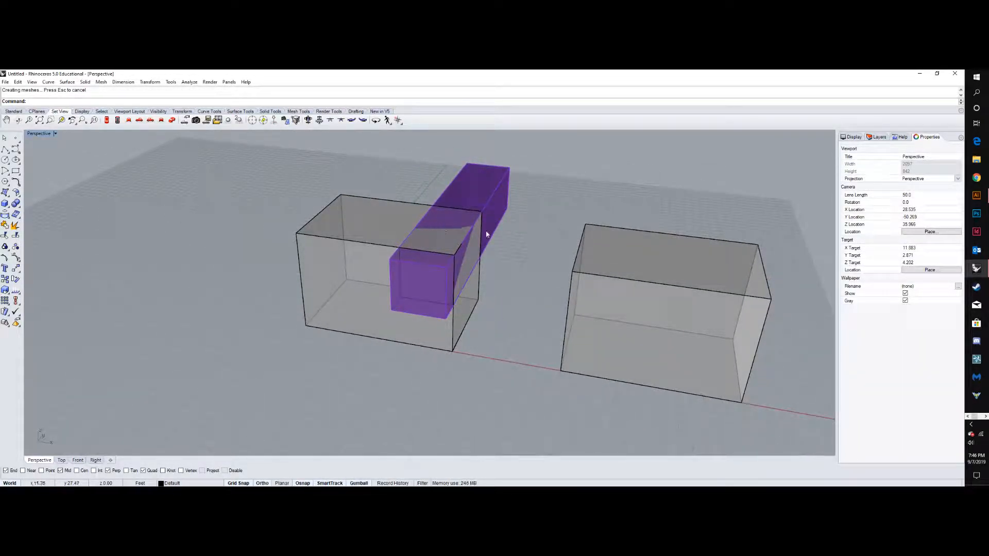
left_click(371, 247)
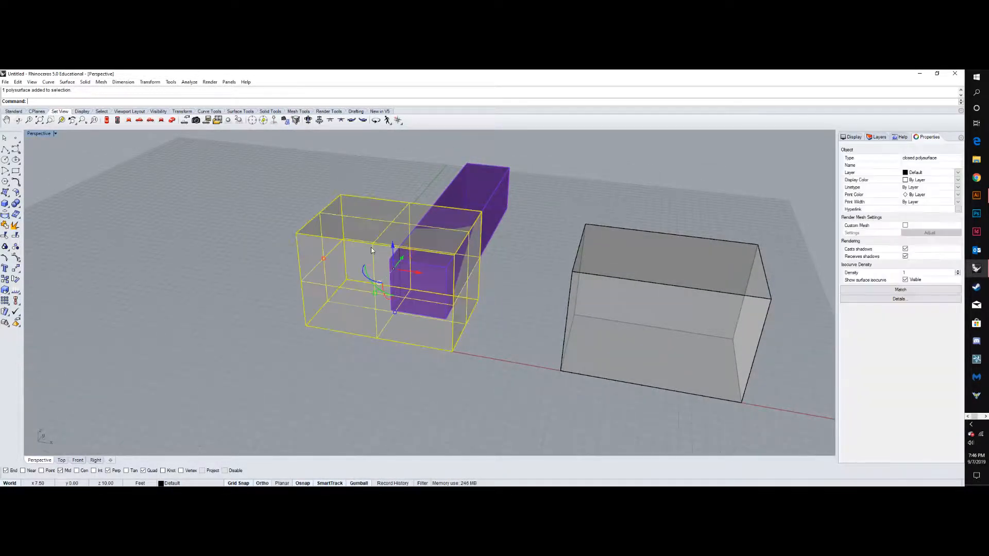
left_click(514, 220)
left_click(497, 205)
left_click(525, 224)
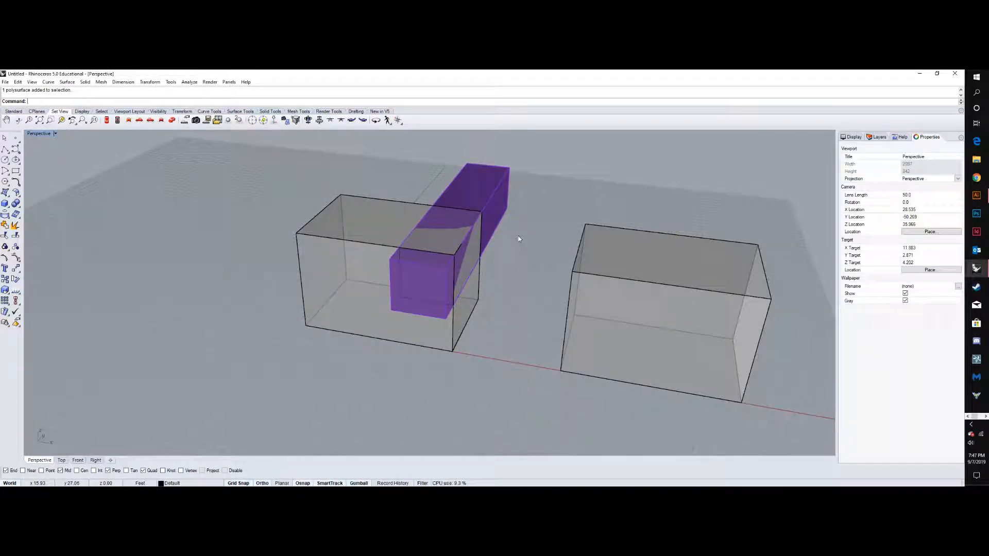
type("BooleanDifference")
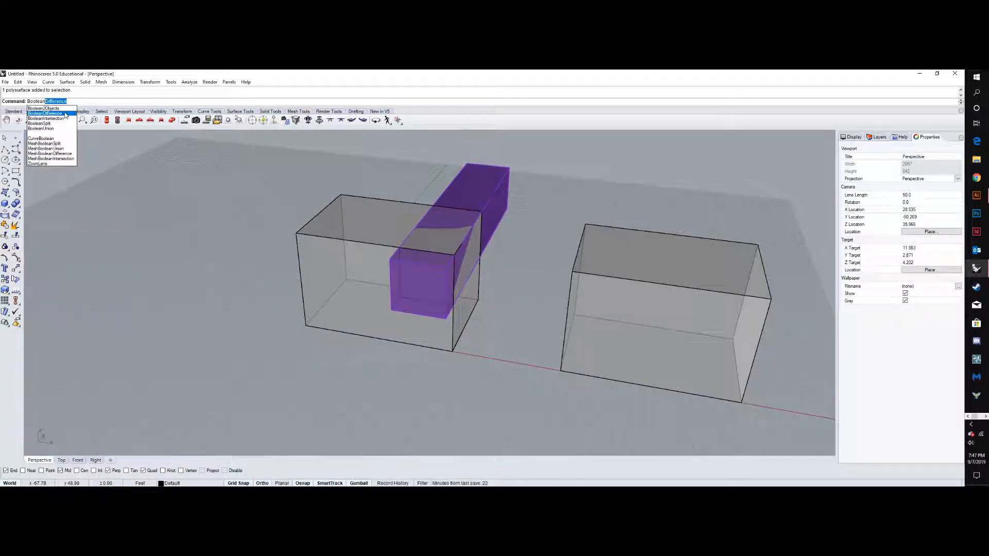
left_click(65, 115)
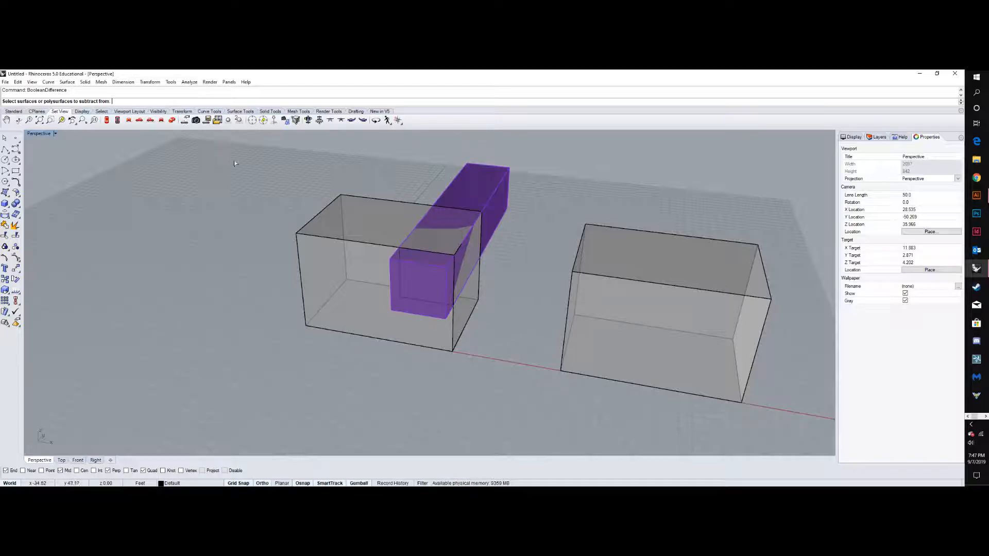
left_click(308, 235)
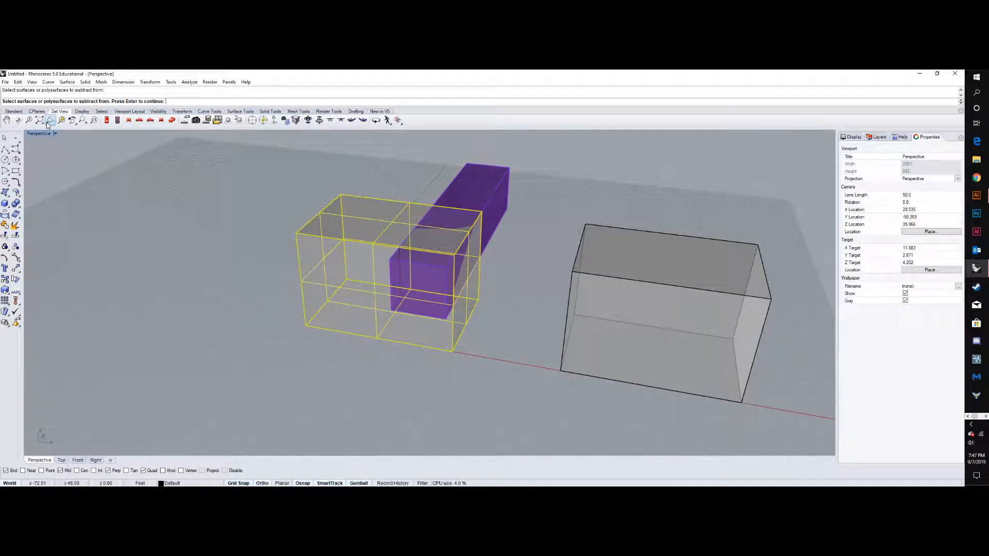
key("Return")
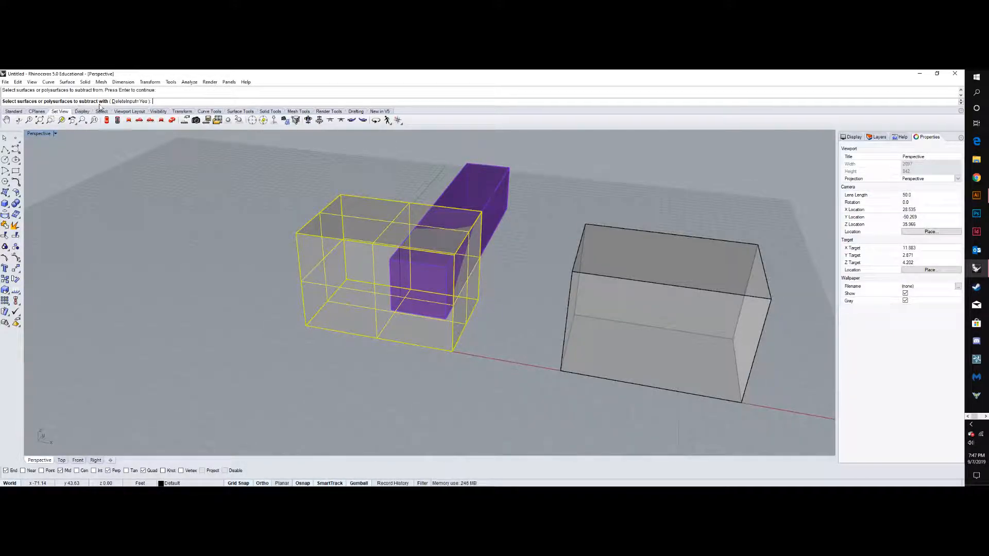
left_click(464, 176)
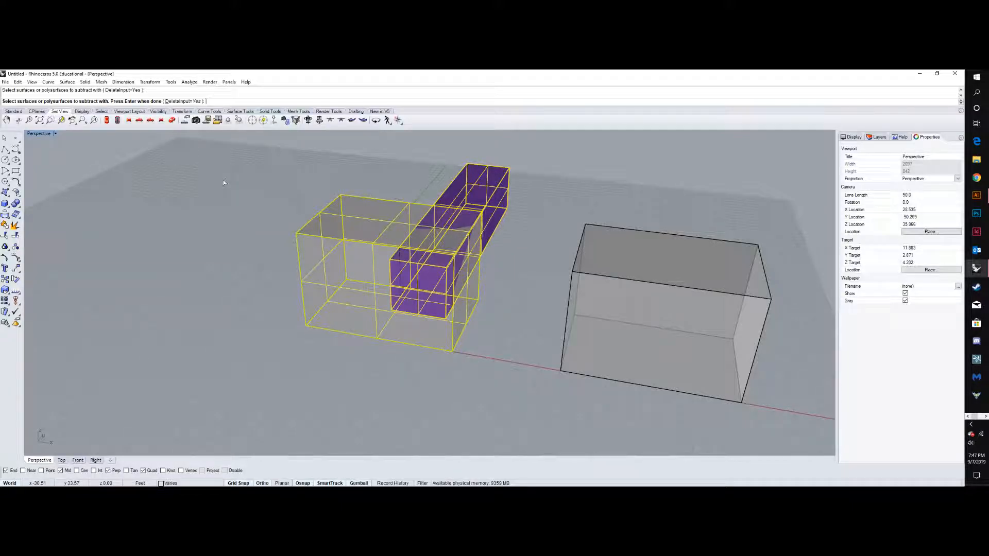
key("Return")
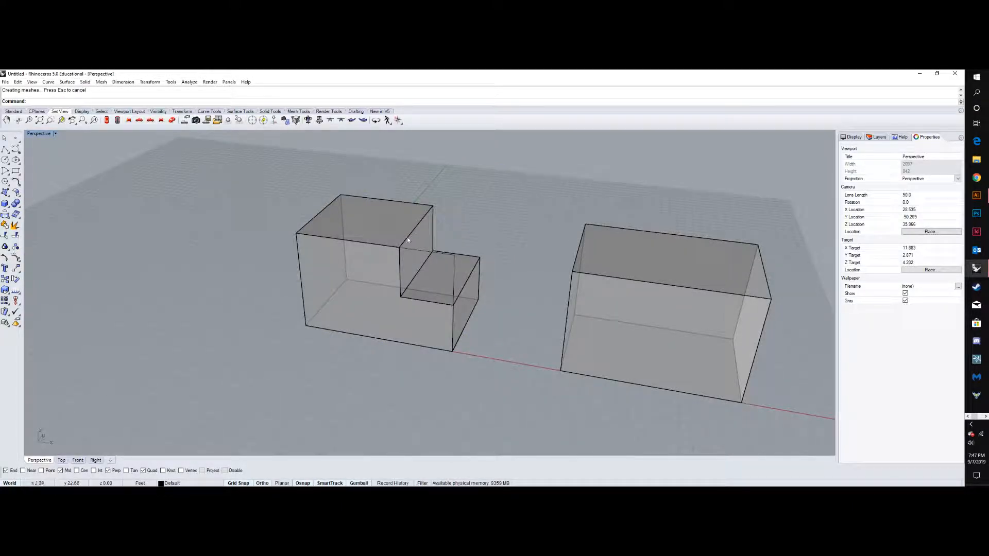
- Delete the leftover square outline at the front of the notch
right_click_drag(468, 236, 427, 265)
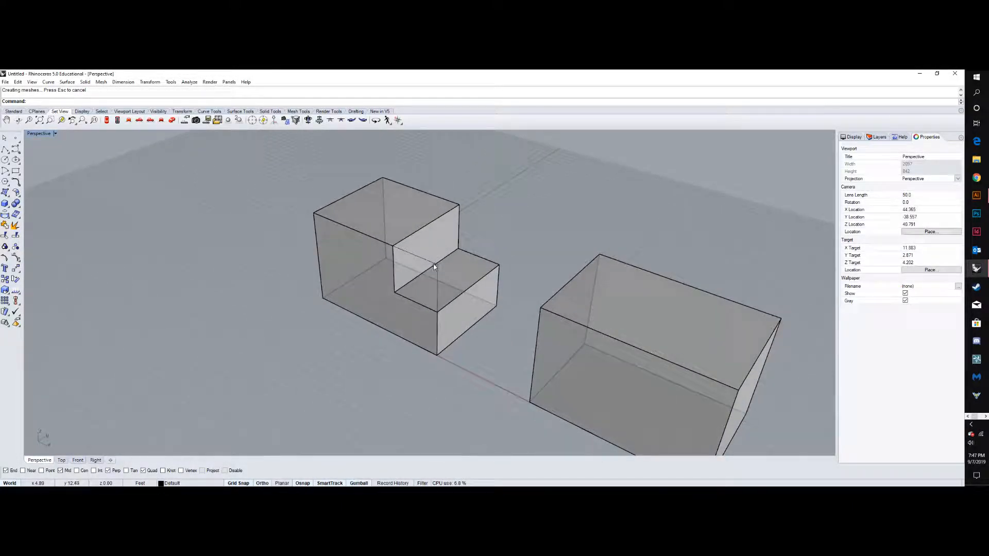
left_click(456, 273, "ctrl+shift")
key("Delete")
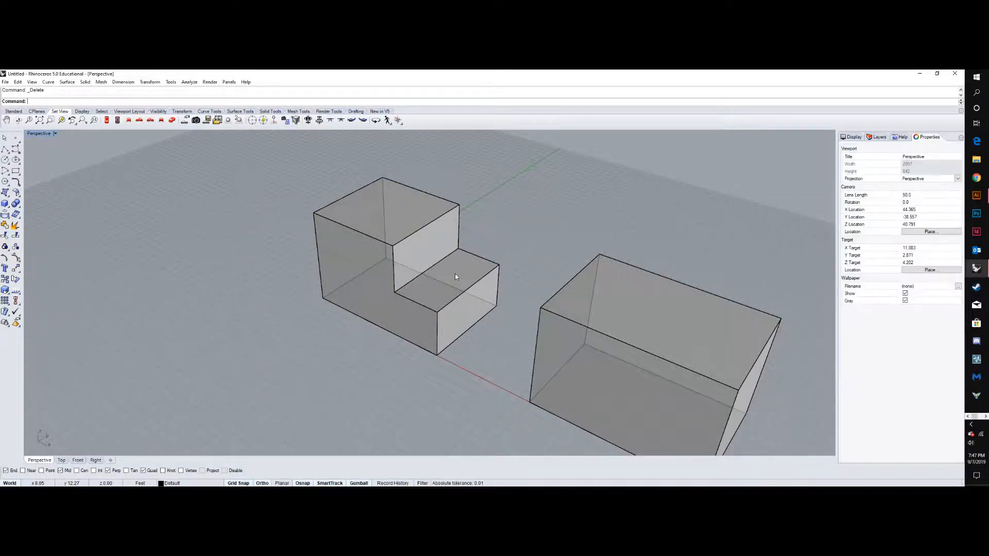
- Move the second box by its lower front corner to the notched box's lower back corner so the two sit flush
right_click_drag(506, 243, 542, 217)
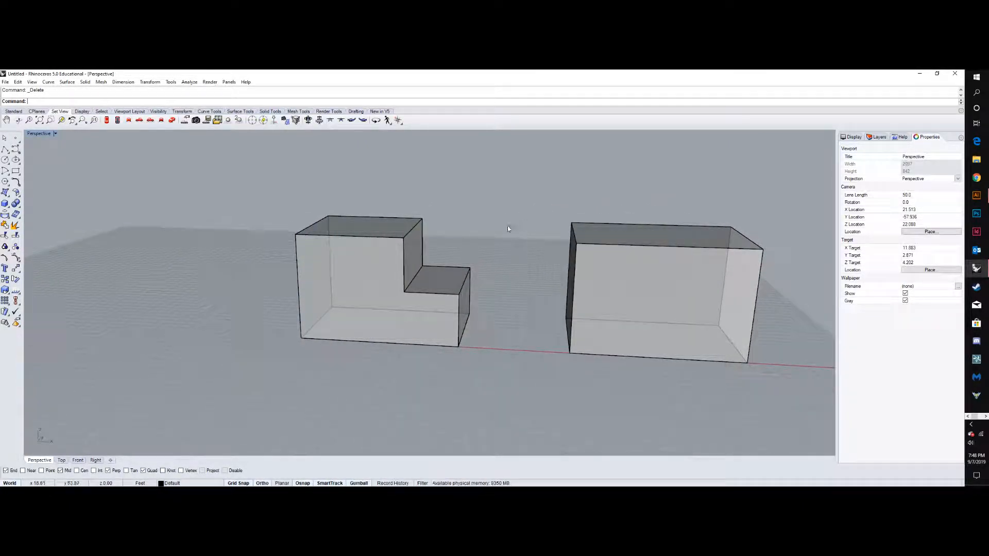
right_click_drag(505, 238, 467, 266)
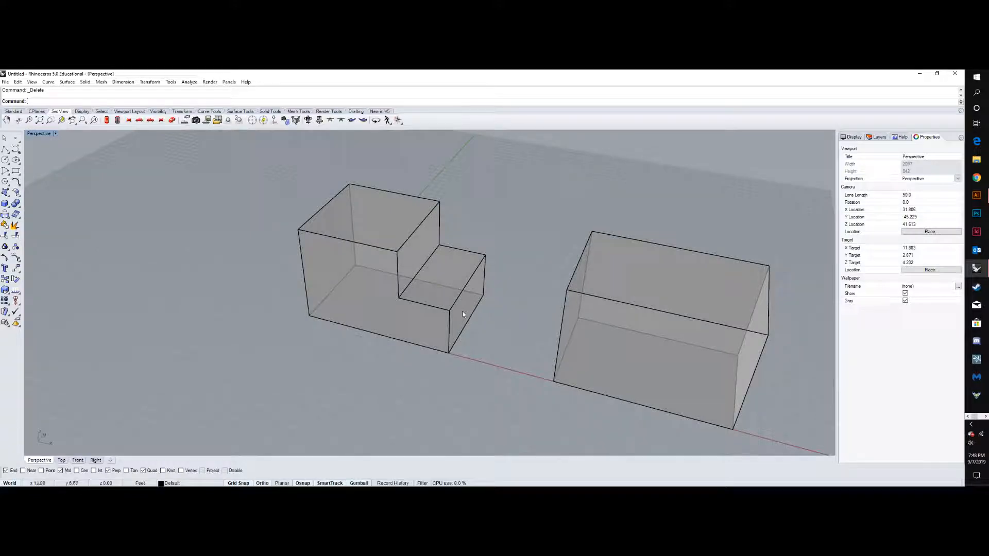
left_click(561, 321)
scroll(301, 329, "down", 6)
scroll(434, 321, "up", 5)
right_click_drag(589, 333, 538, 329)
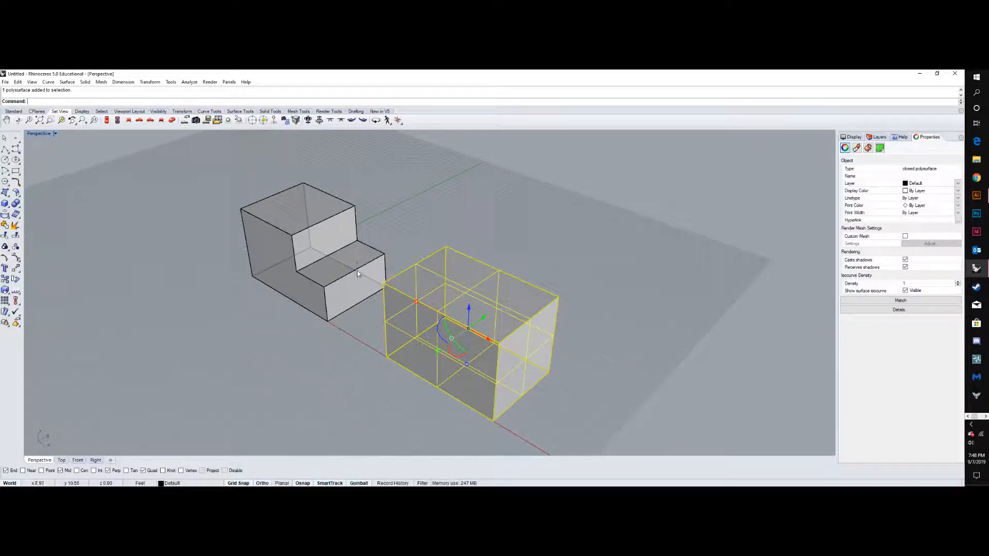
type("move")
key("Return")
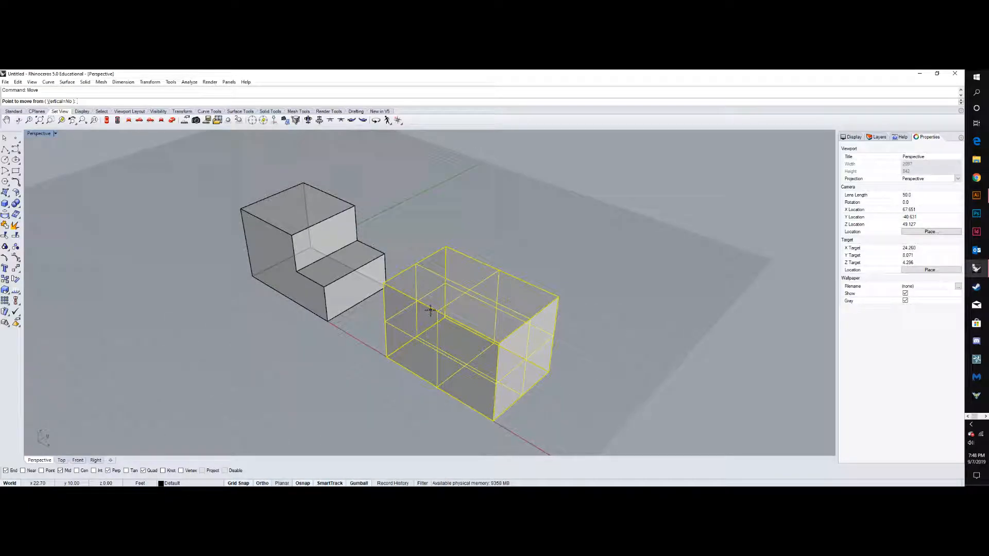
left_click(493, 420)
left_click(493, 421)
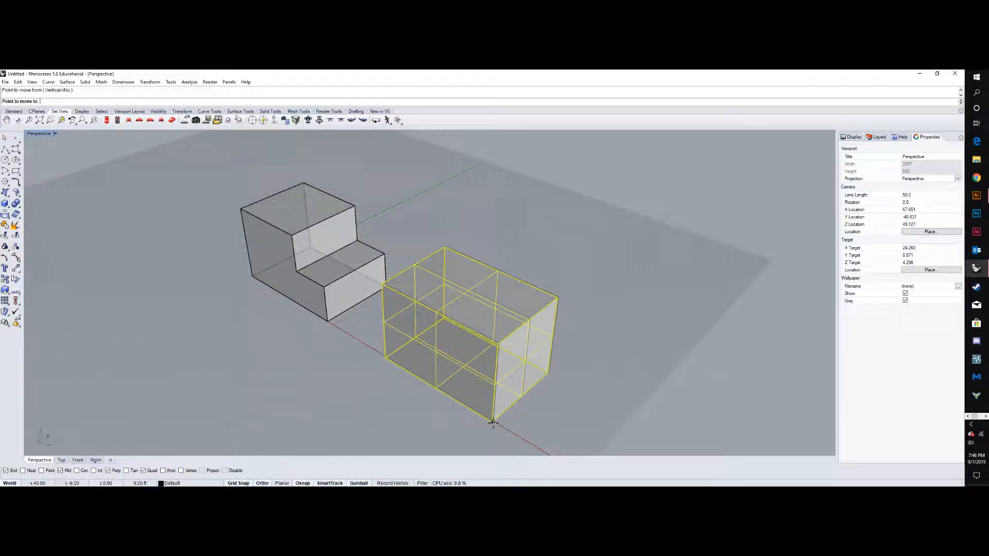
left_click(385, 282)
left_click(492, 305)
- Merge the notched box and the full box behind it into one solid with BooleanUnion, and clear the selection
right_click_drag(492, 305, 463, 248)
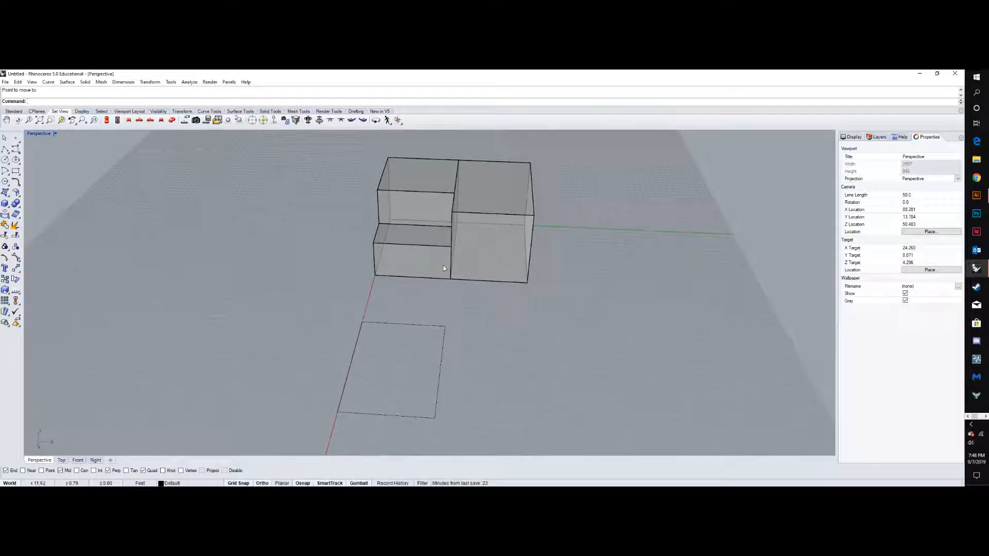
right_click_drag(443, 288, 428, 253)
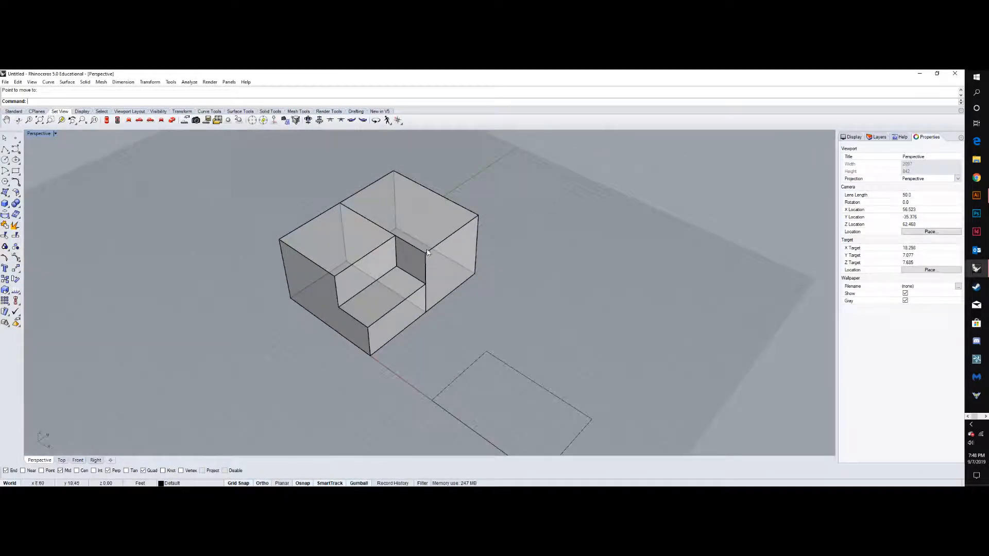
type("B")
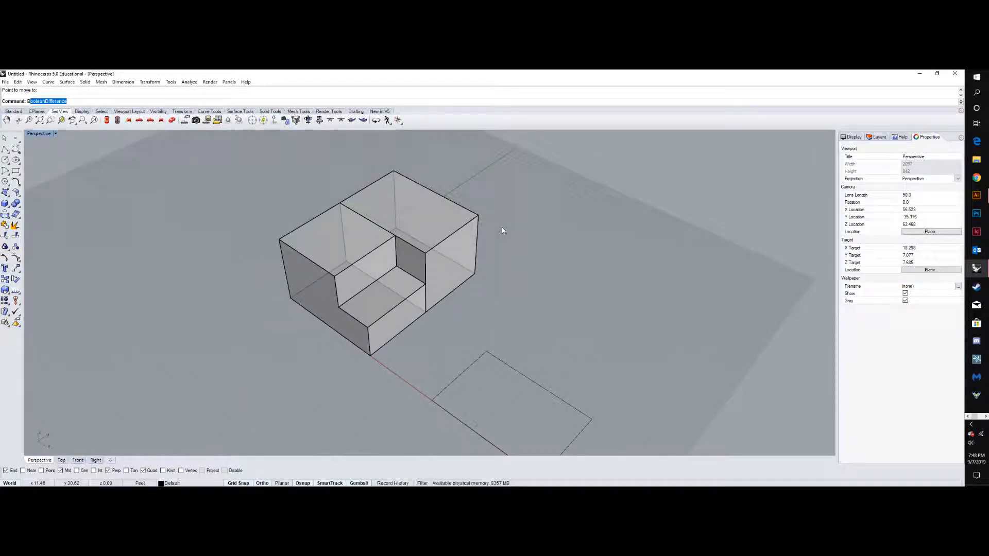
type("oo")
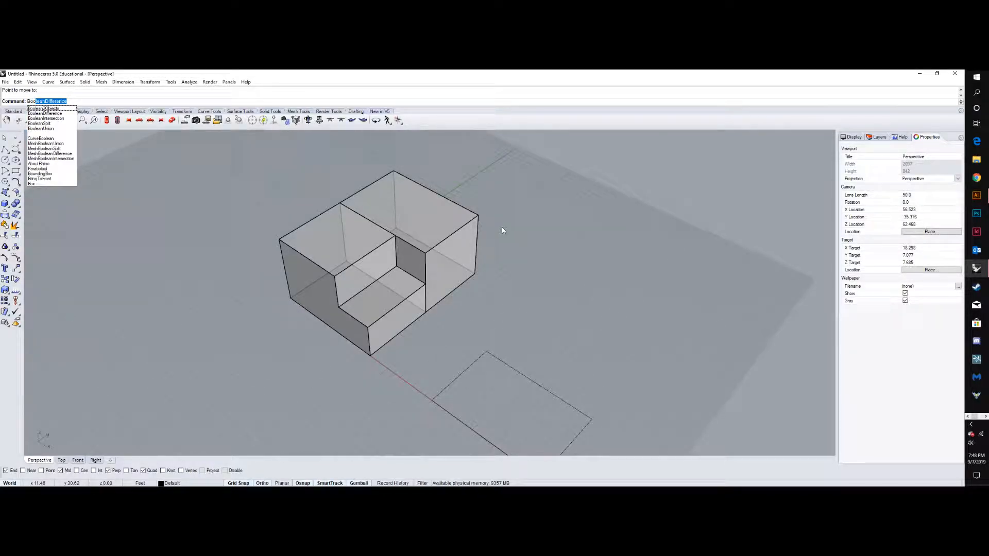
type("leanUnion")
key("Return")
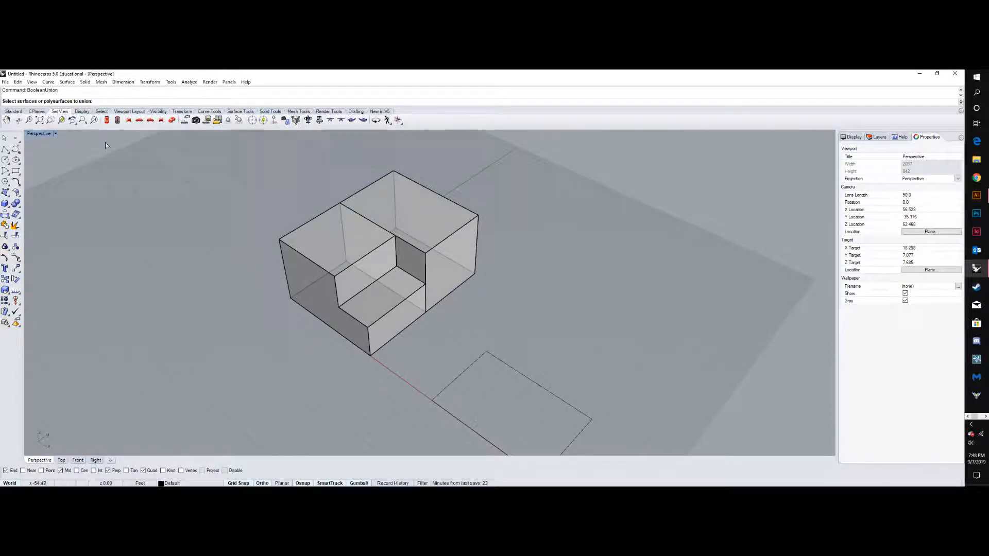
left_click(362, 190)
left_click(321, 212)
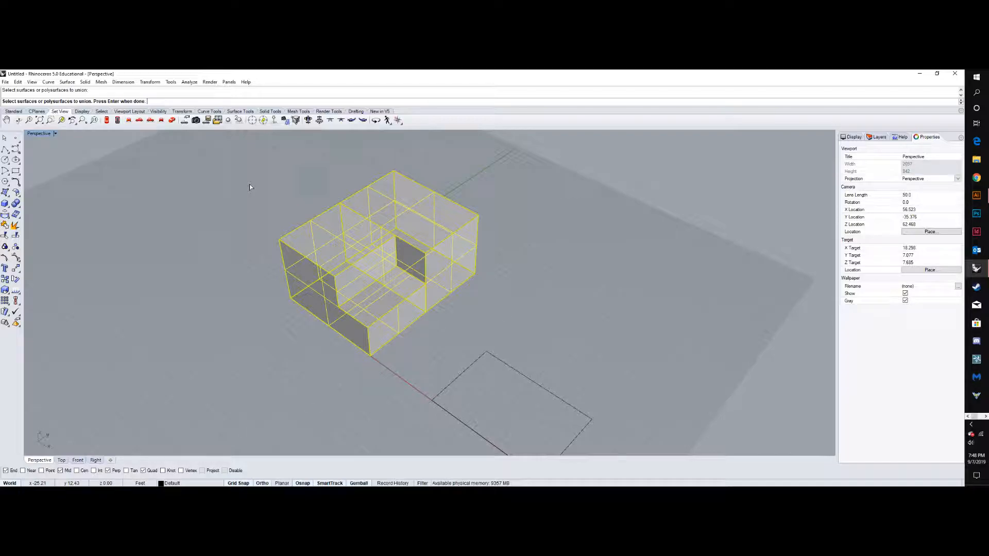
key("Return")
left_click(384, 215)
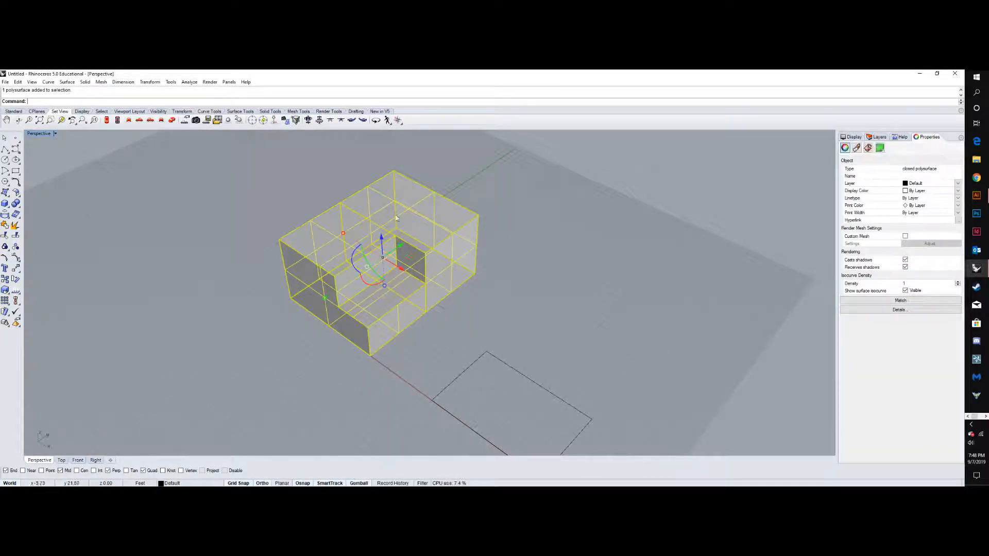
left_click(519, 260)
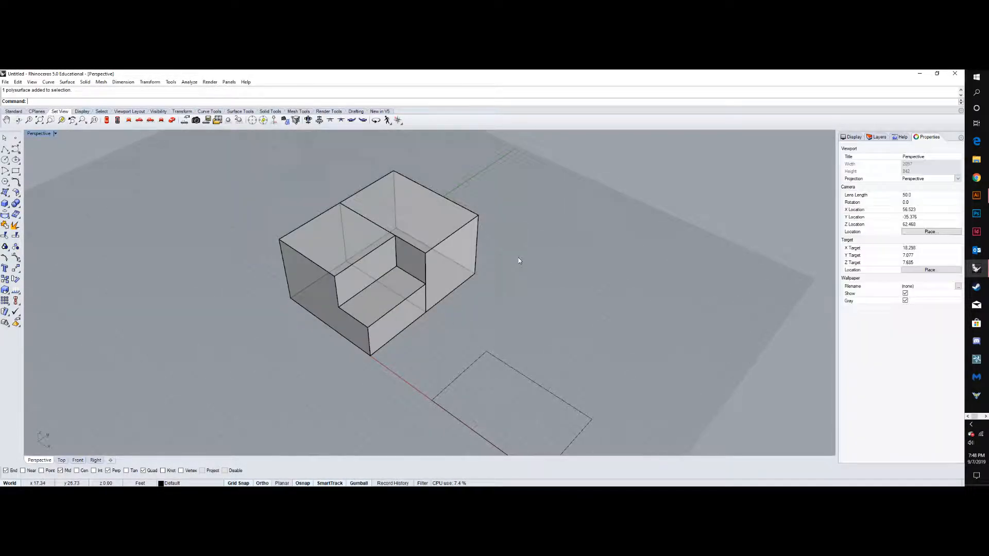
- Switch the Perspective view to the Rendered display mode and inspect the merged solid from above and below
left_click(32, 82)
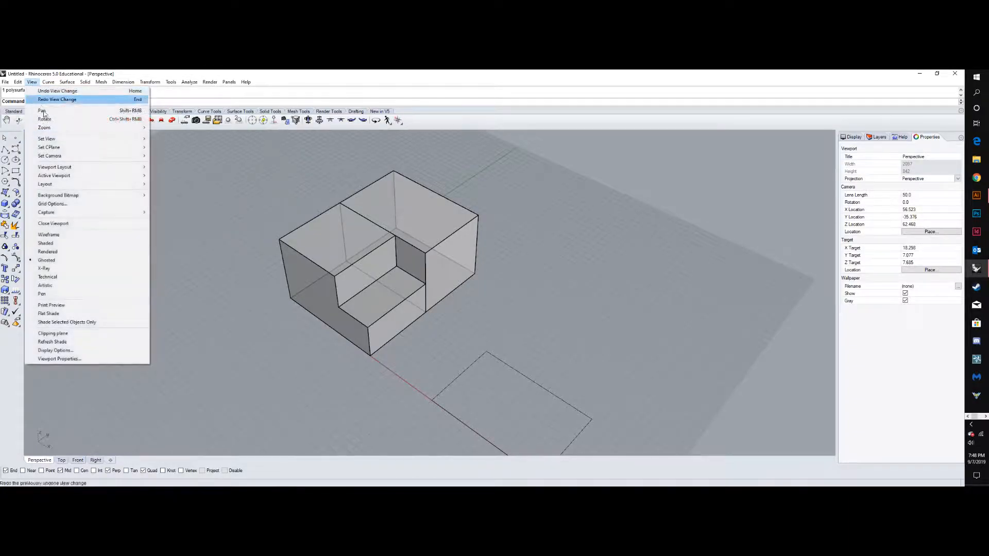
left_click(67, 252)
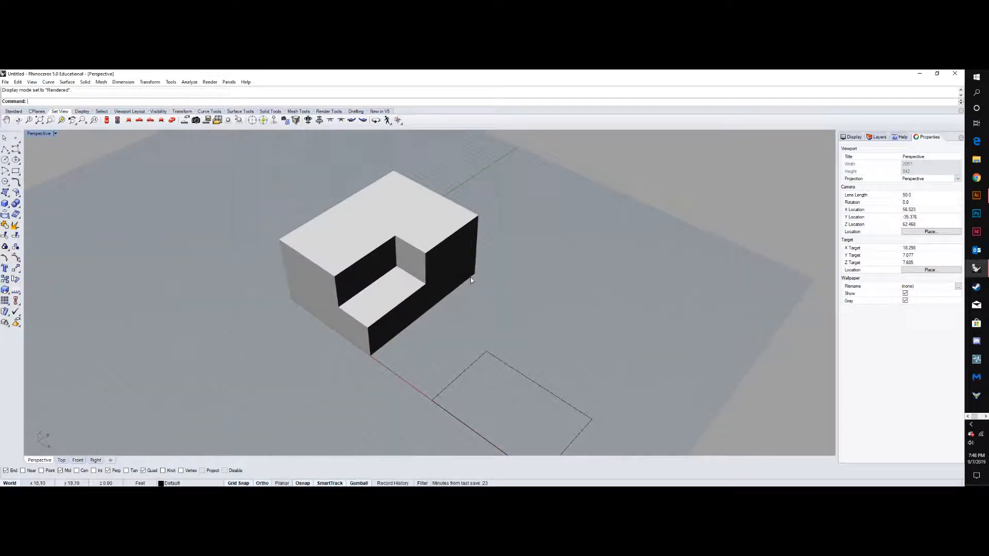
right_click_drag(476, 302, 481, 200)
scroll(458, 210, "down", 4)
scroll(375, 305, "up", 4)
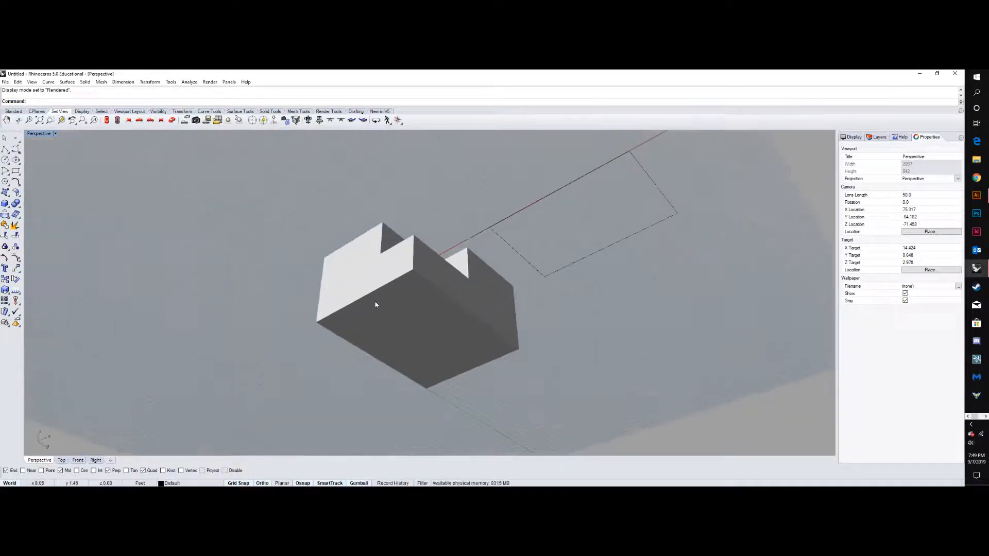
right_click_drag(419, 231, 461, 236)
left_click(461, 236)
left_click(554, 285)
right_click_drag(565, 295, 420, 289)
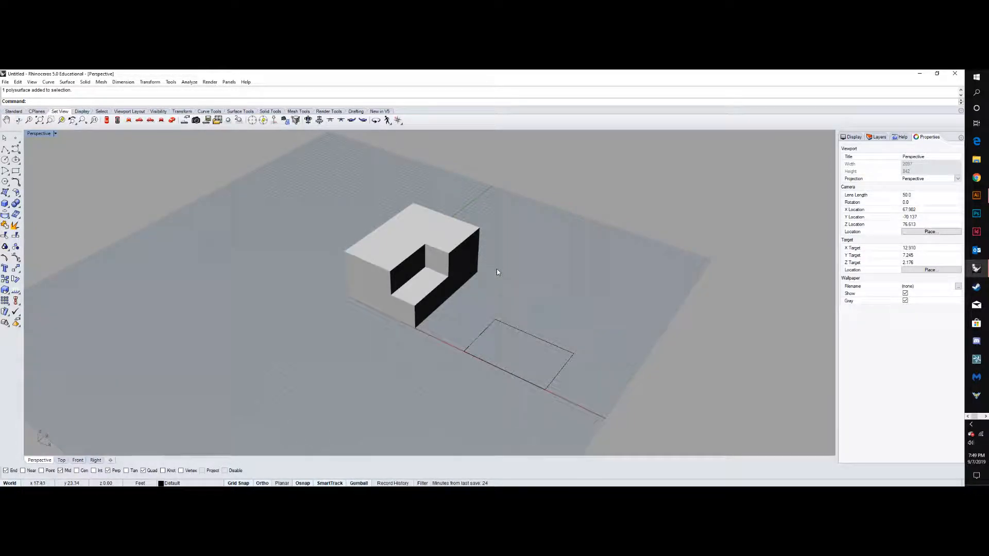
right_click_drag(502, 261, 387, 251)
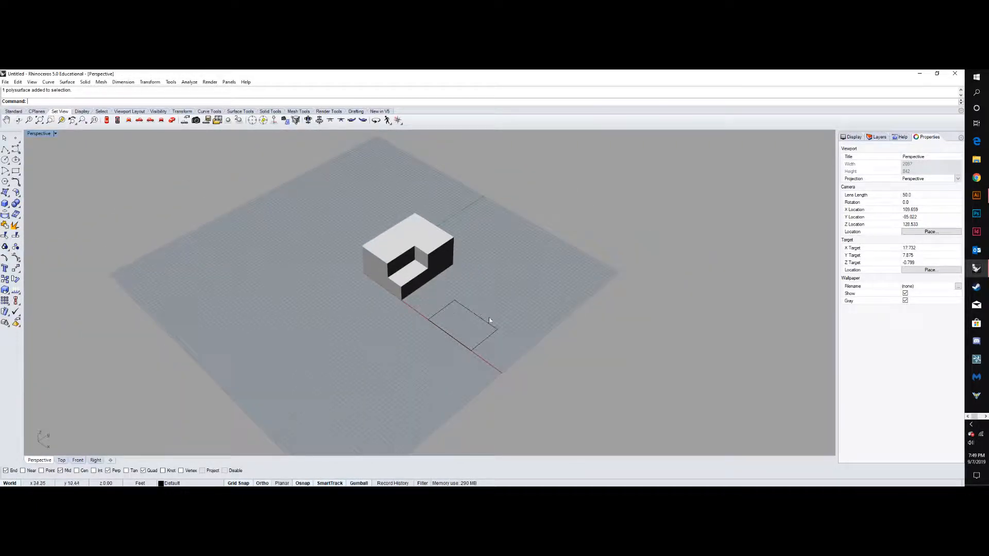
- Extrude the remaining rectangle on the ground plane upward by 10 ft with ExtrudeCrv, without capping it
scroll(480, 317, "up", 3)
scroll(486, 312, "up", 1)
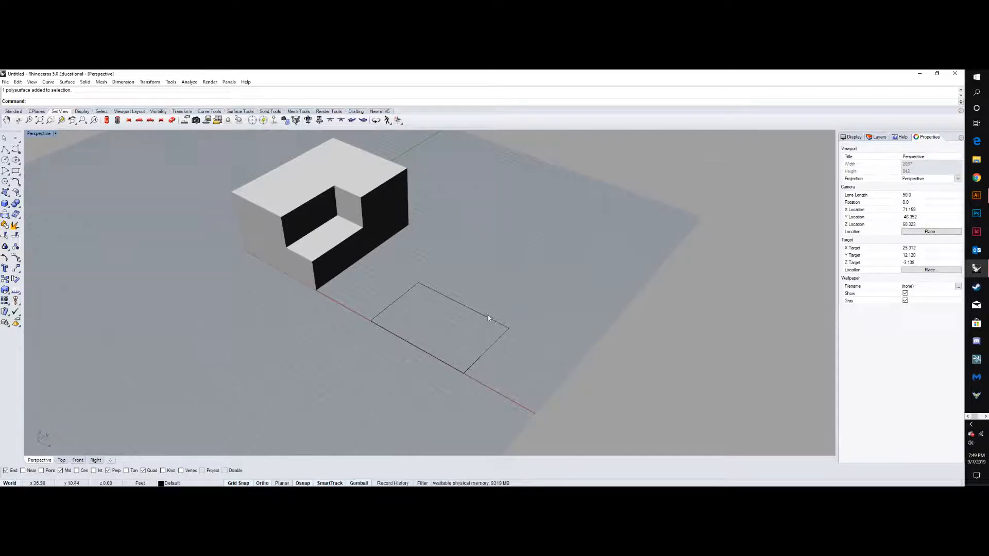
left_click(487, 317)
scroll(484, 320, "up", 3)
scroll(485, 301, "down", 2)
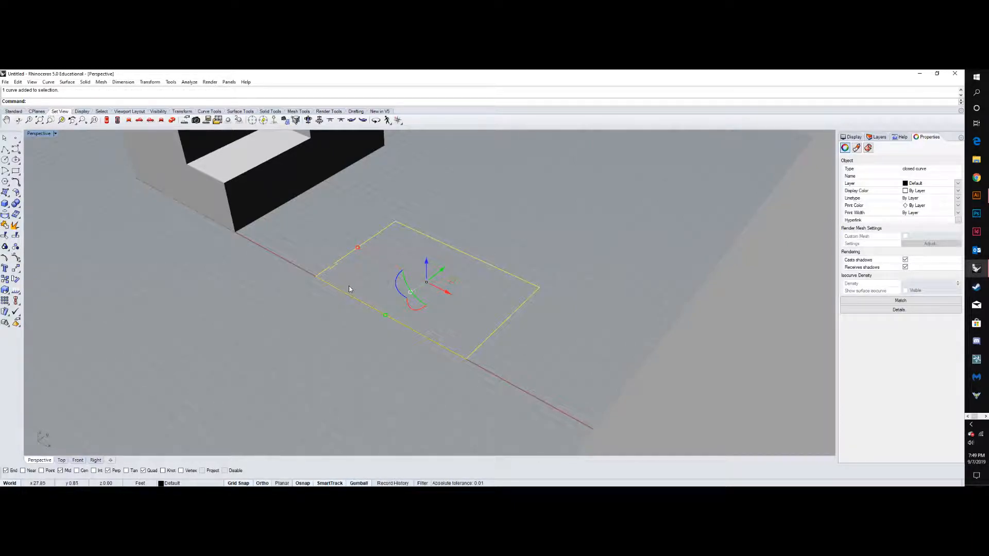
left_click(513, 257)
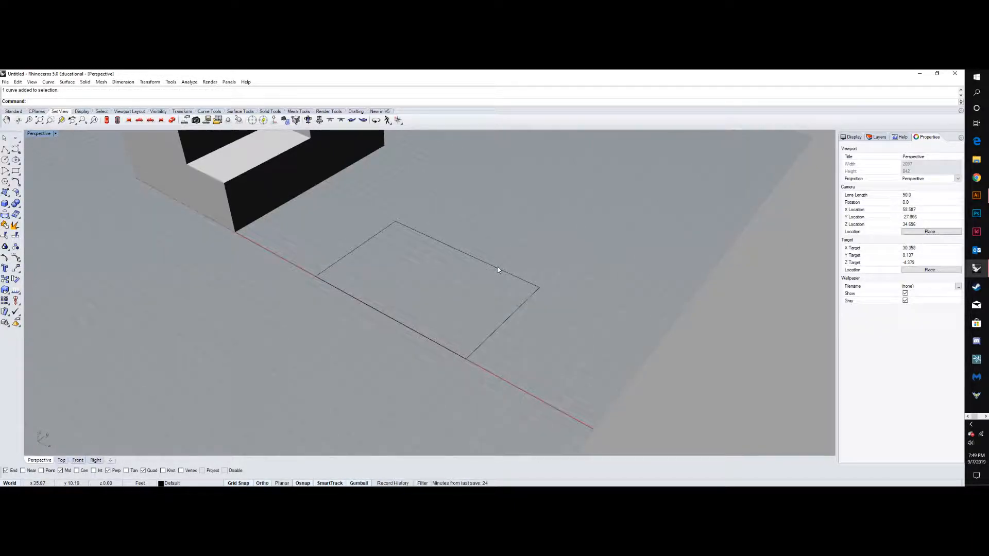
left_click(499, 269)
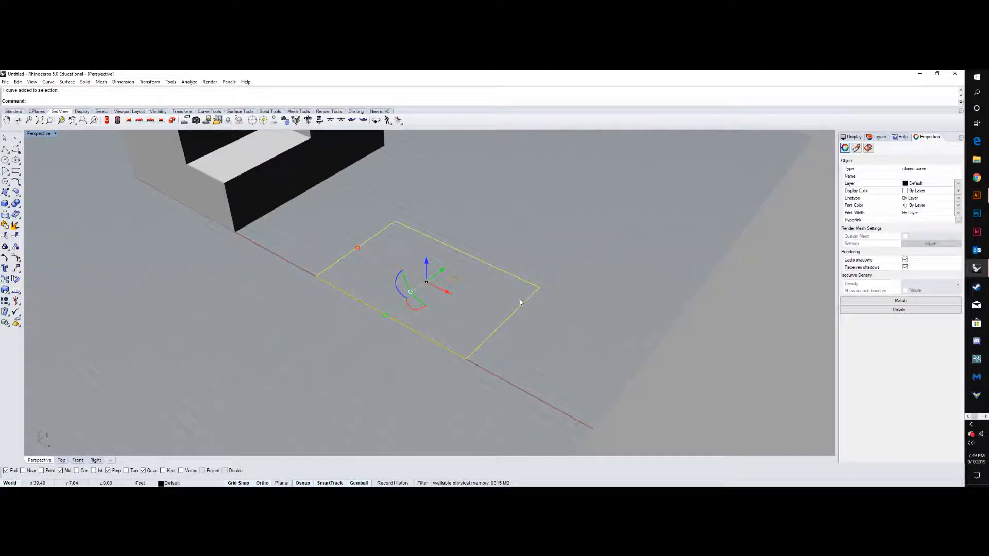
type("ExtrudeCrv")
key("Return")
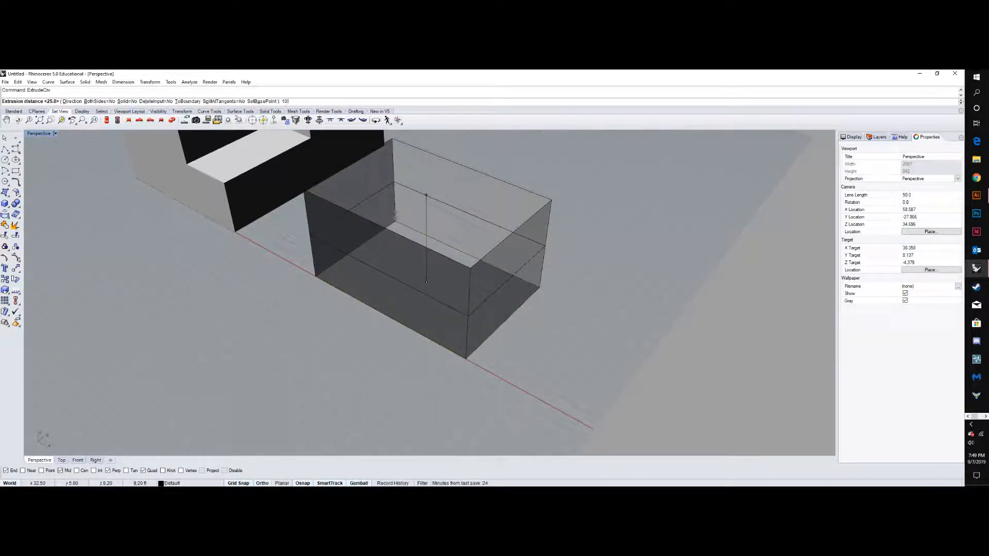
type("10")
key("Return")
left_click(422, 336)
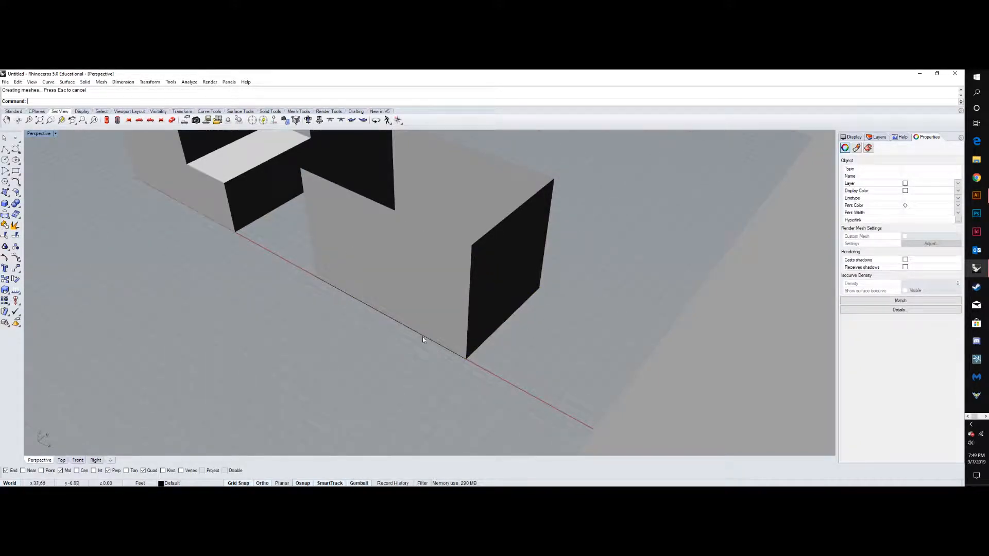
- Set the Perspective view back to the Ghosted display mode and look over the new open extrusion's walls
left_click(32, 82)
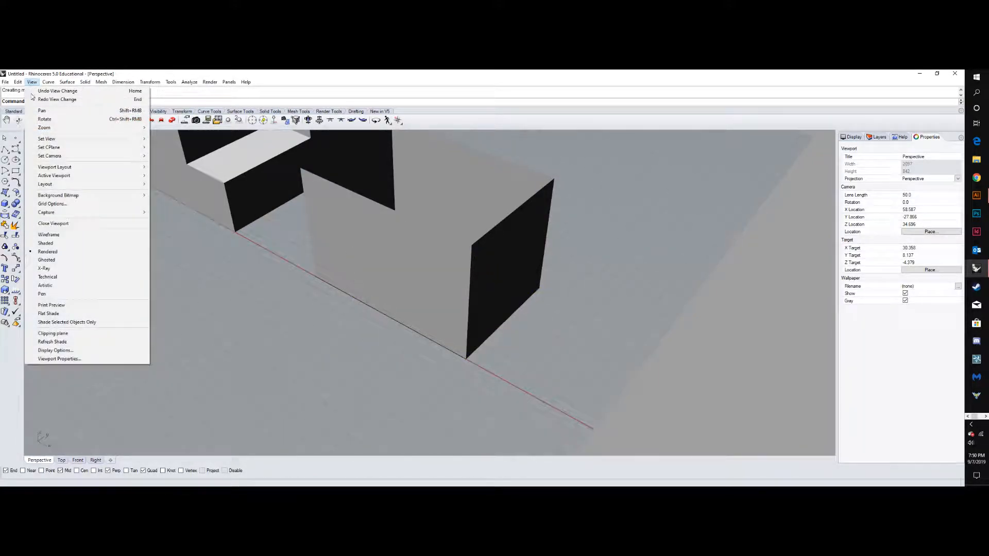
left_click(68, 260)
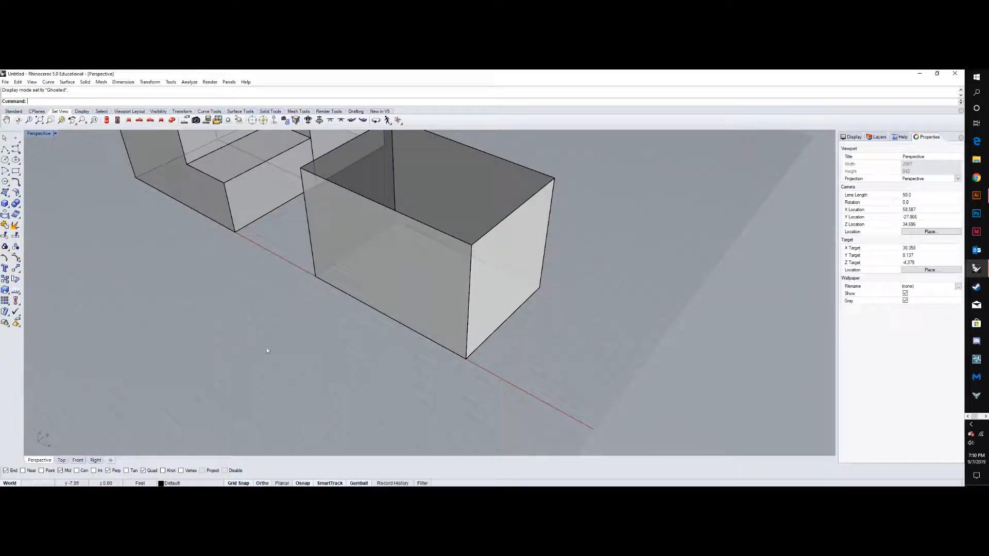
right_click_drag(390, 385, 446, 410)
scroll(447, 411, "down", 4)
right_click_drag(530, 325, 379, 307)
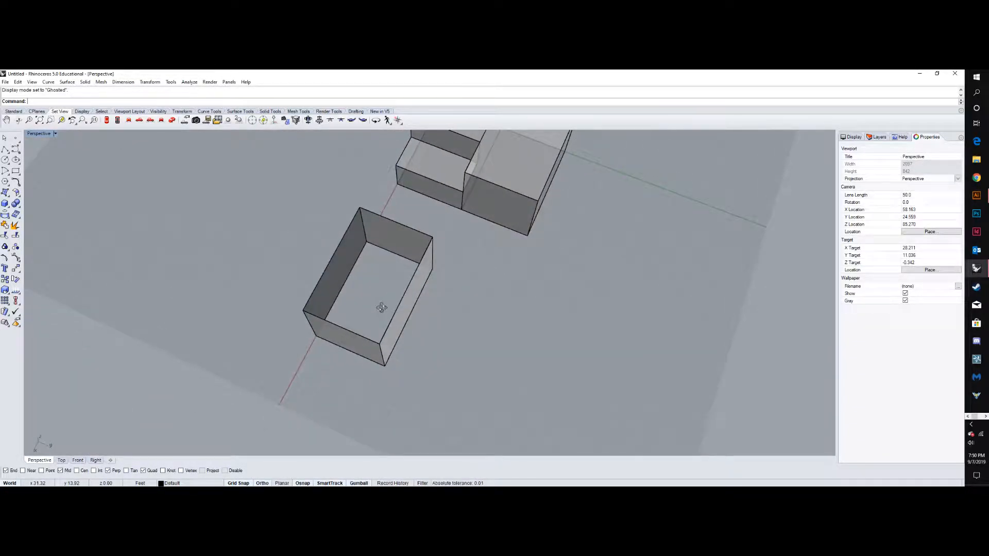
left_click(411, 285)
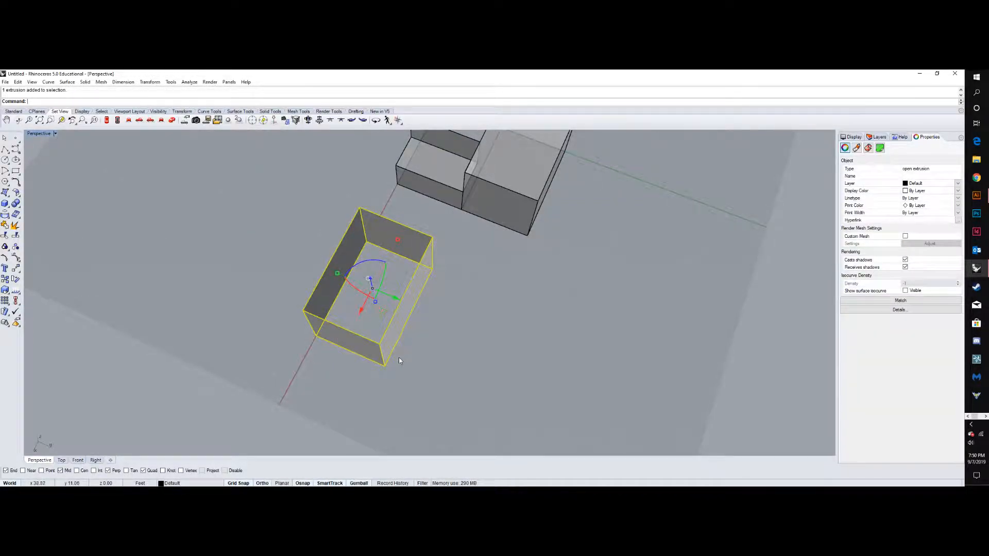
right_click_drag(399, 359, 489, 333)
key("Escape")
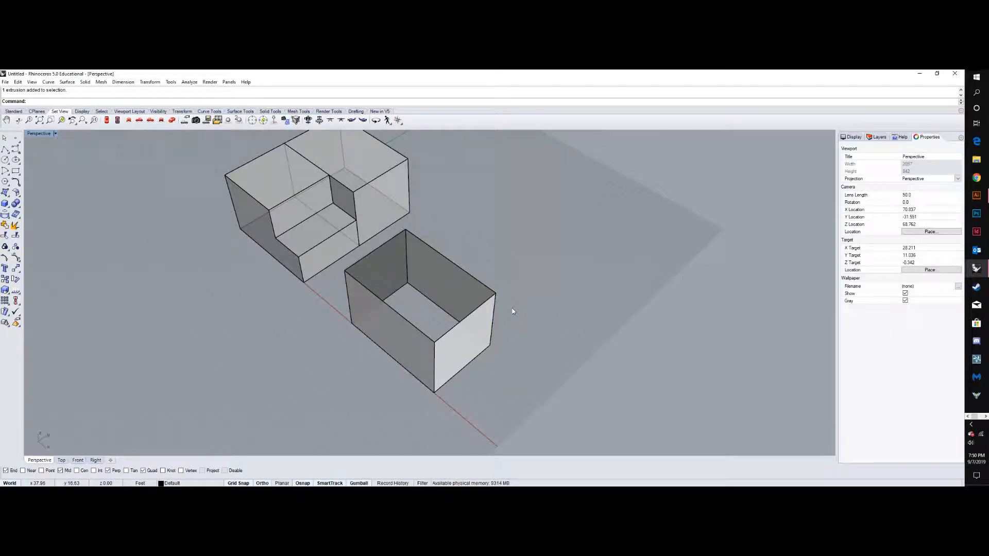
- Thicken the open extrusion's walls with OffsetSrf as a solid, flipping the offset inward and keeping the 0.125 ft distance
type("ffset")
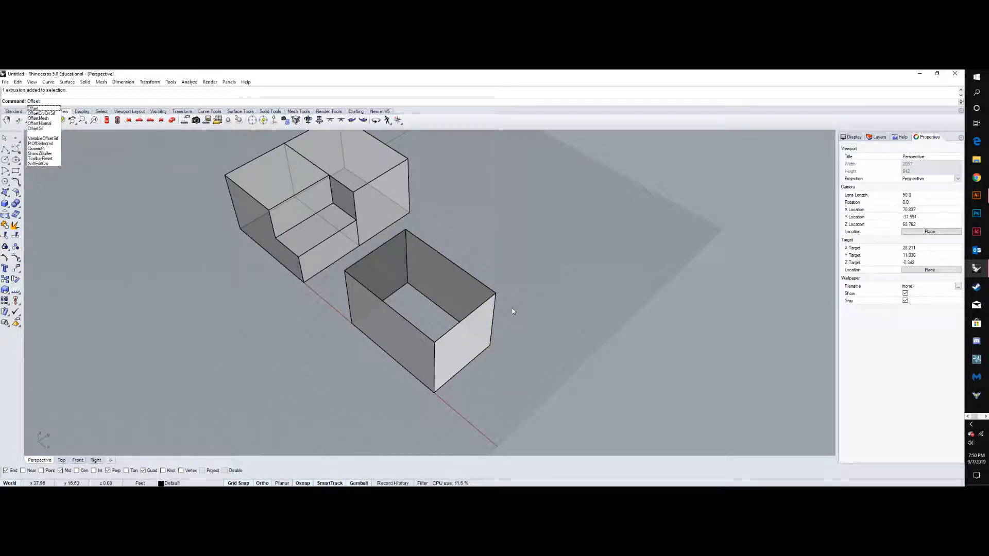
type("Srf")
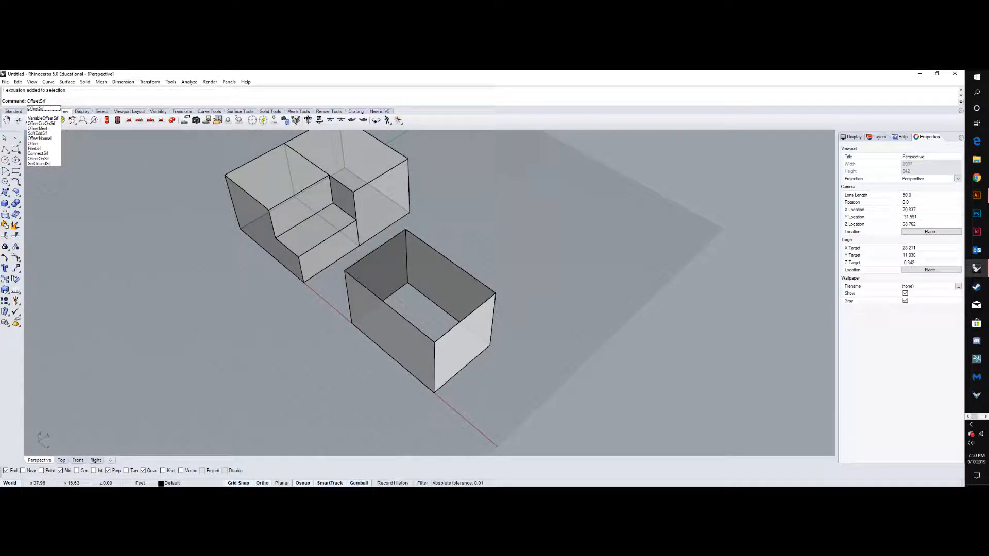
key("Return")
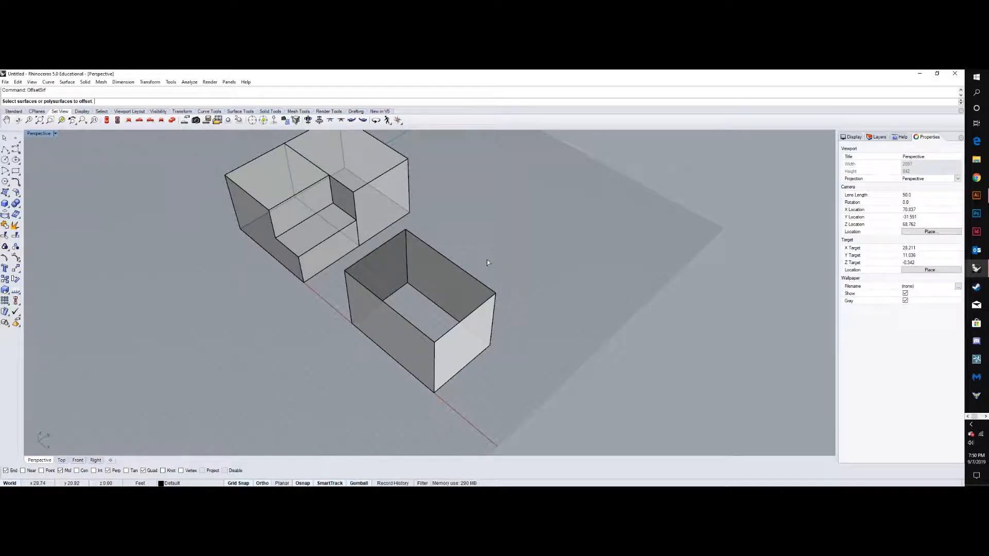
left_click(430, 257)
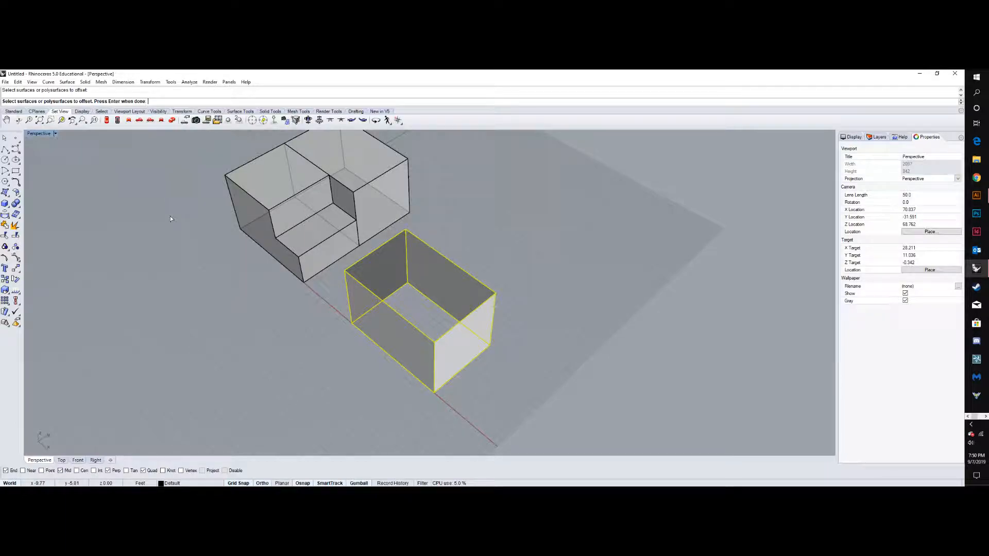
key("Return")
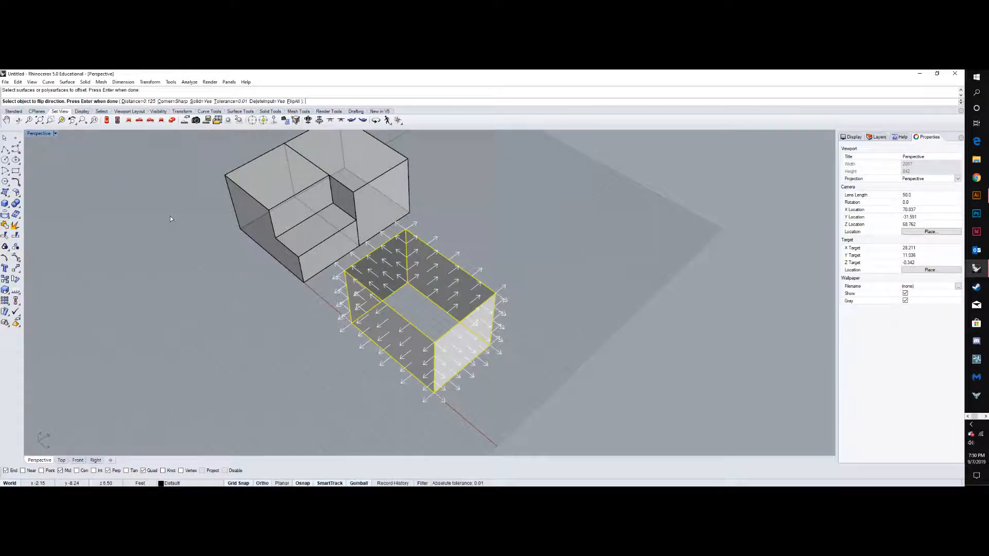
right_click_drag(508, 269, 553, 223)
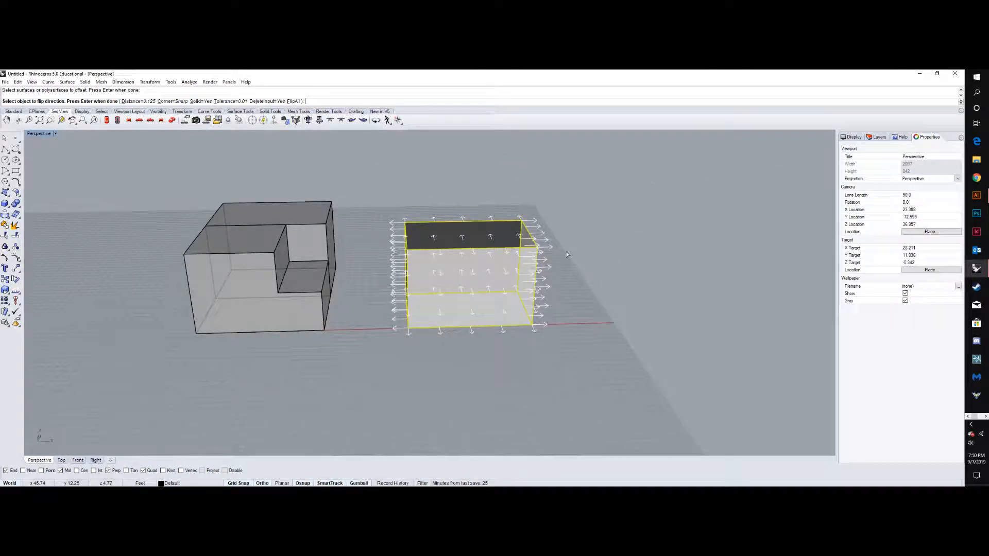
right_click_drag(576, 253, 484, 279)
right_click_drag(553, 243, 475, 255)
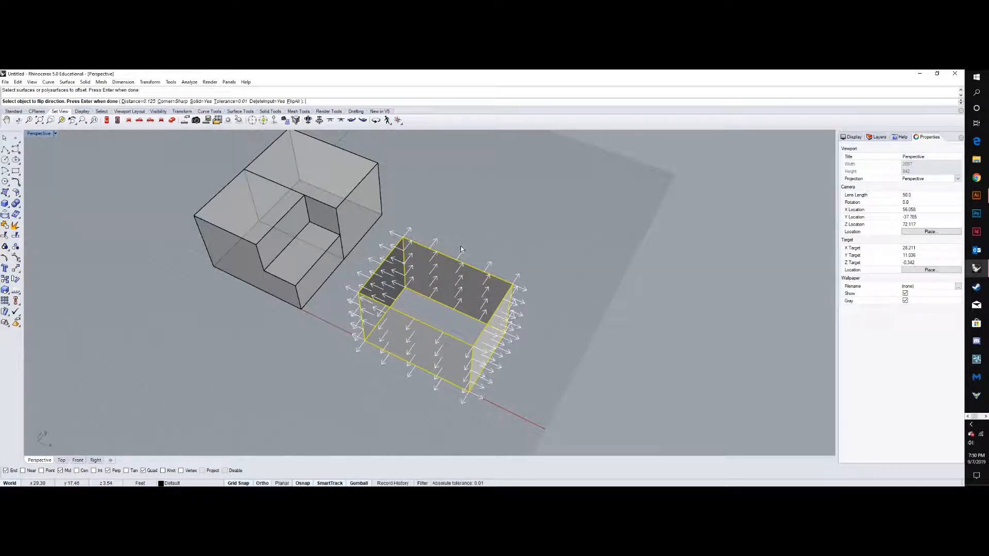
right_click_drag(461, 246, 478, 337)
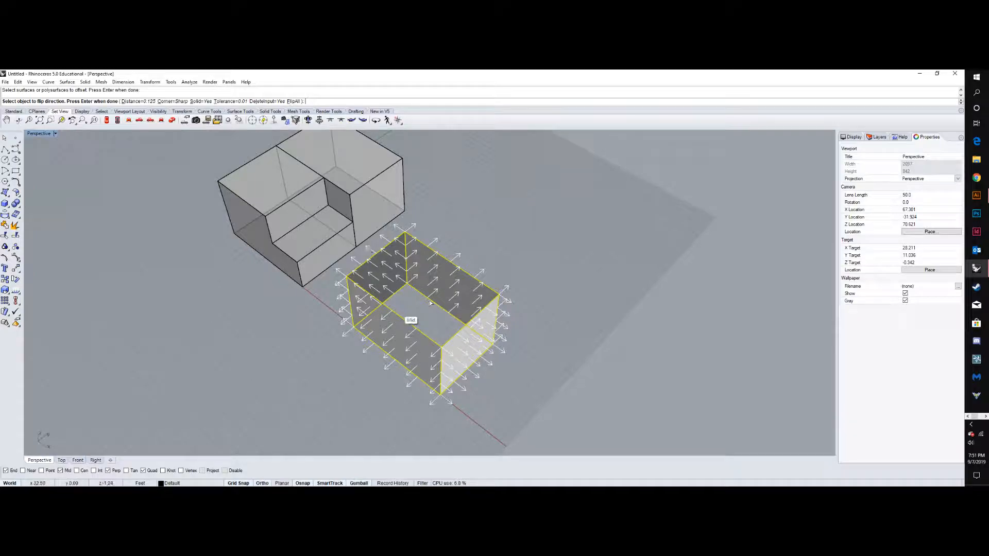
left_click(440, 267)
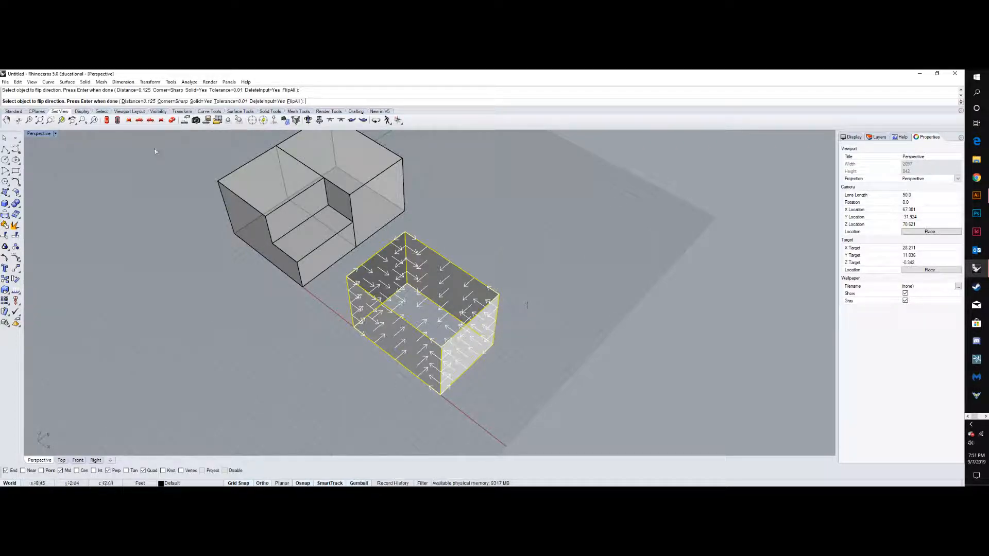
key("Return")
- Check the thickness of the offset walls up close, and undo the OffsetSrf operation
scroll(462, 280, "up", 6)
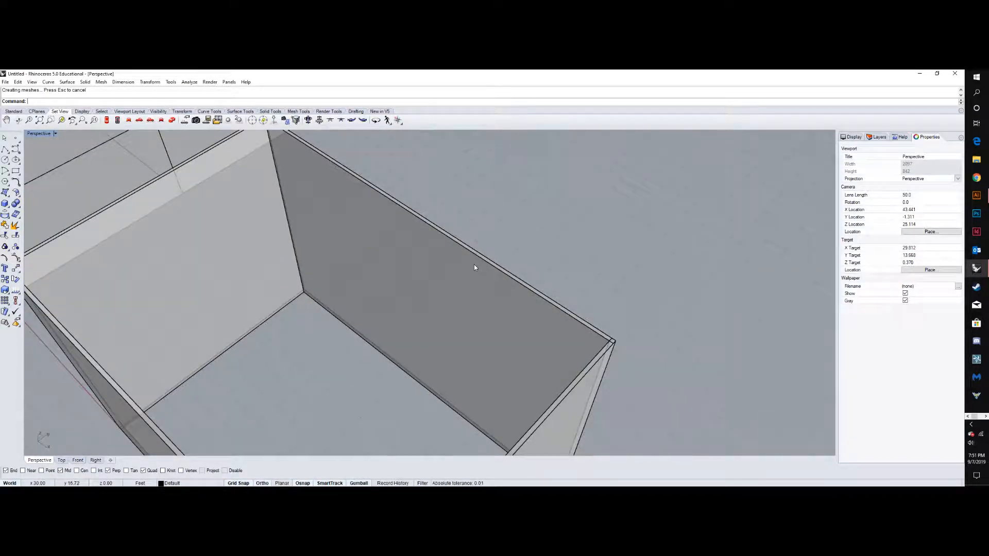
scroll(474, 265, "down", 5)
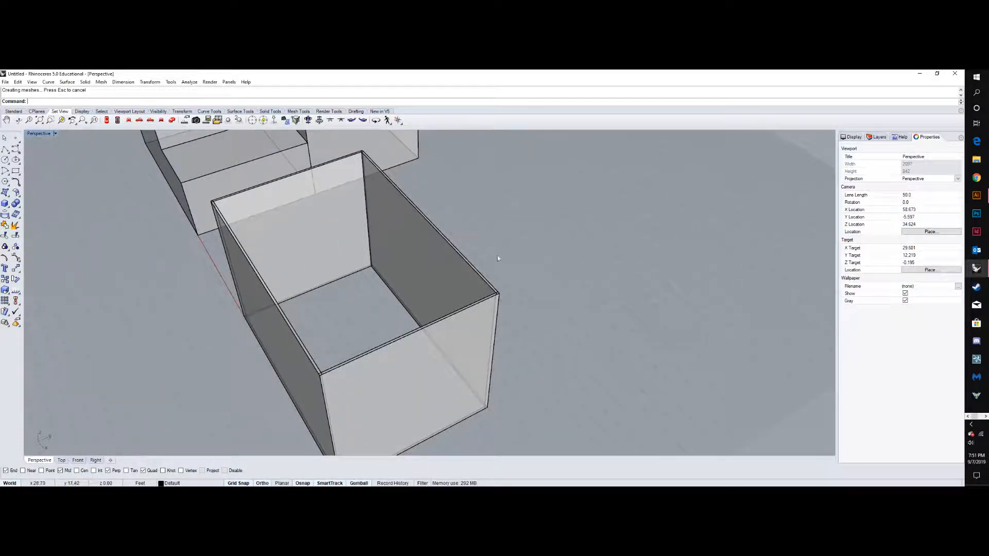
scroll(495, 273, "down", 2)
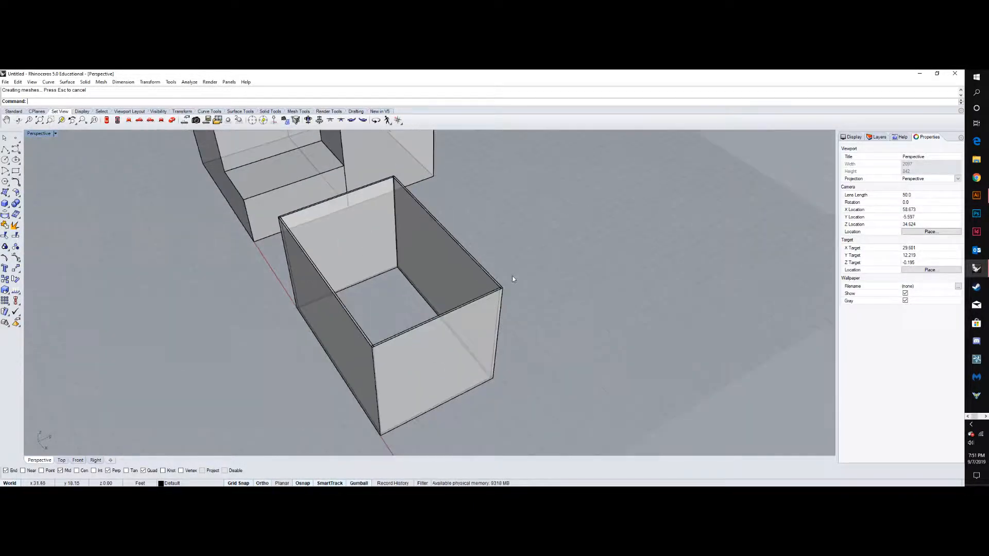
left_click(495, 299)
key("ctrl+z")
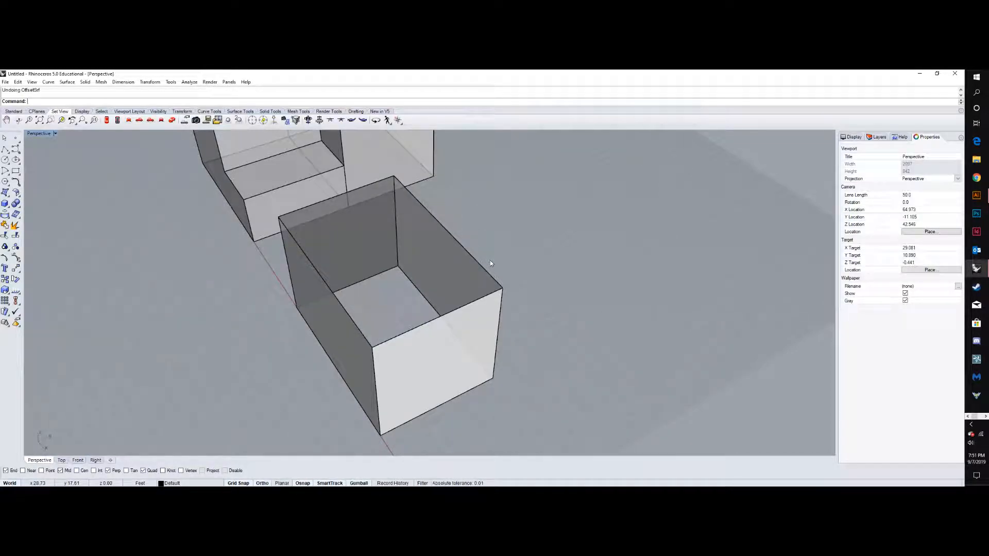
- Thicken the open extrusion's walls inward with OffsetSrf as a solid, using an offset distance of 4 inches
type("OffsetSrf")
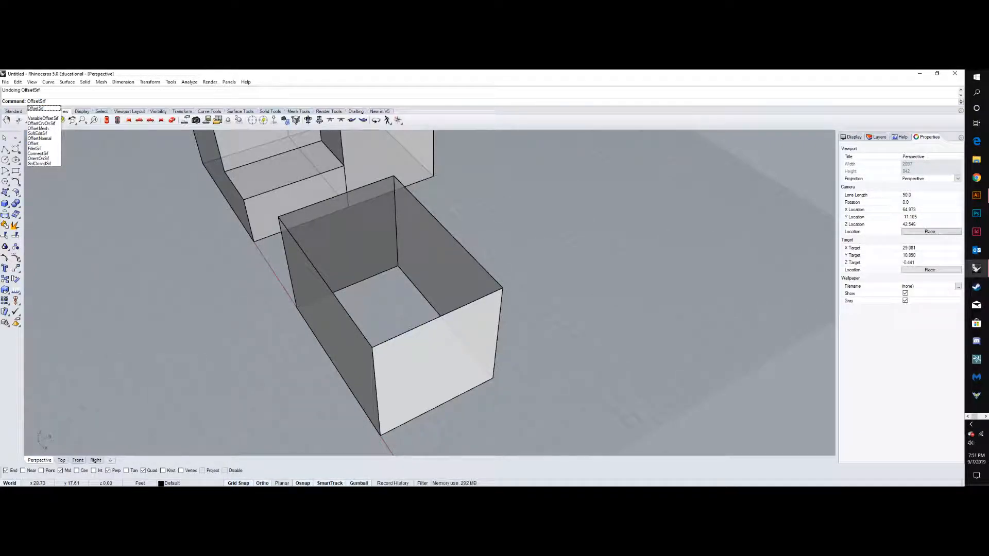
key("Return")
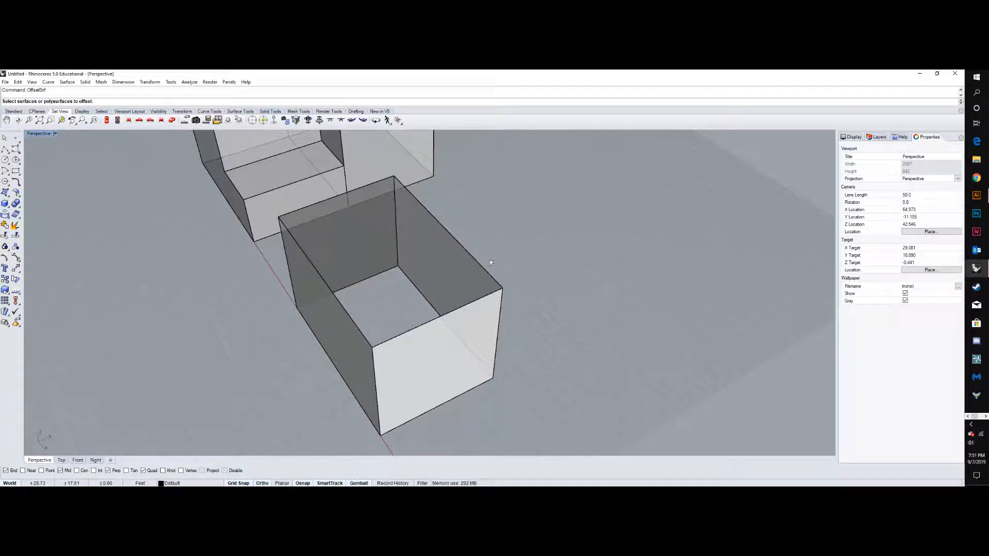
left_click(449, 255)
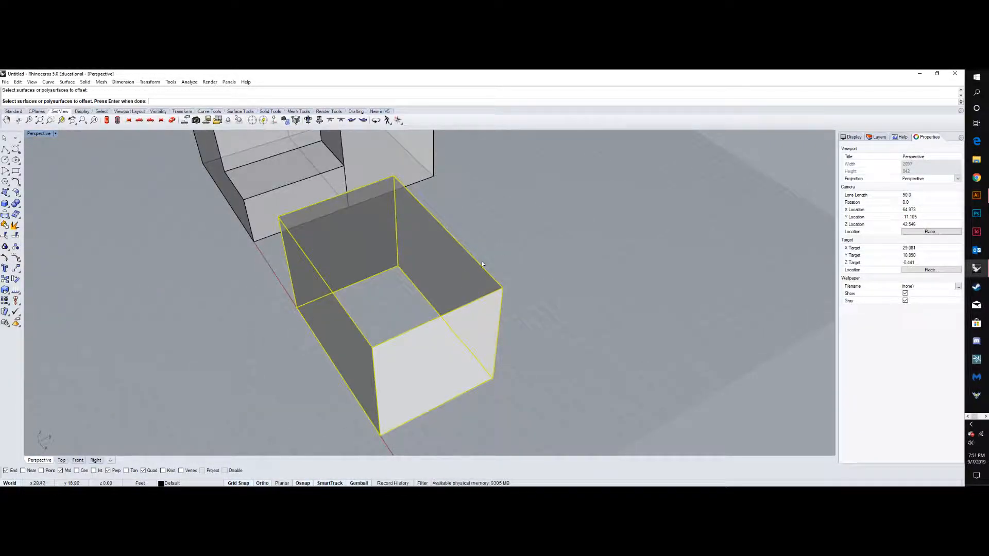
key("Return")
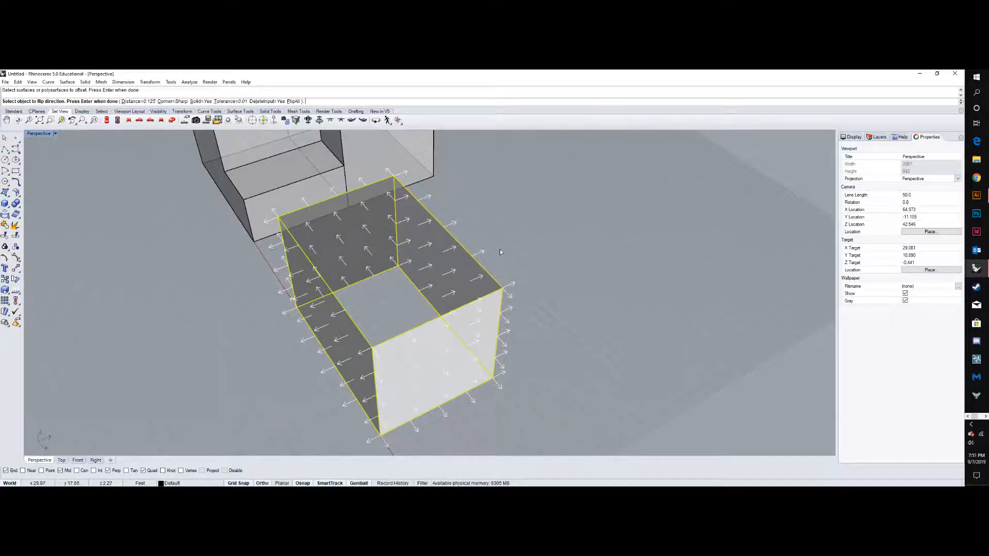
left_click(464, 253)
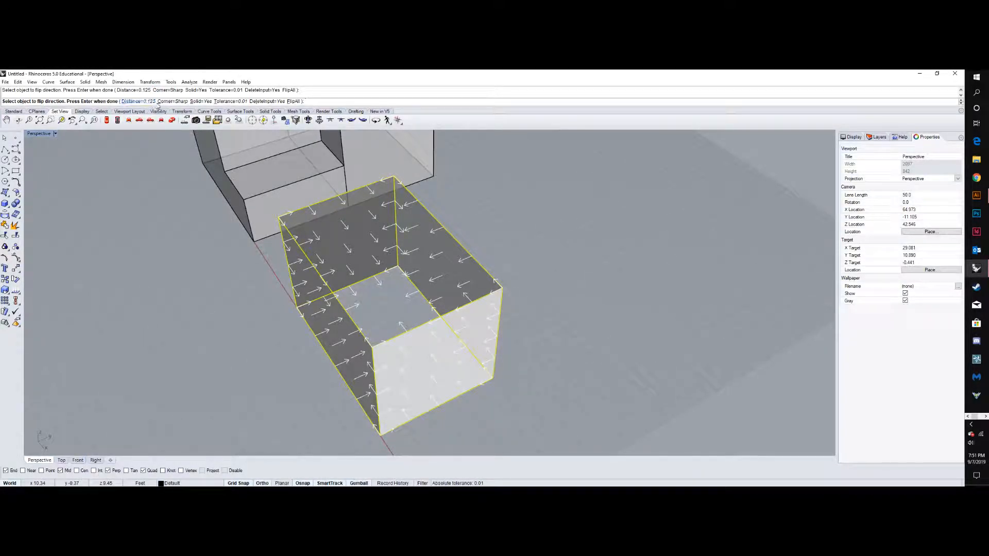
left_click(131, 102)
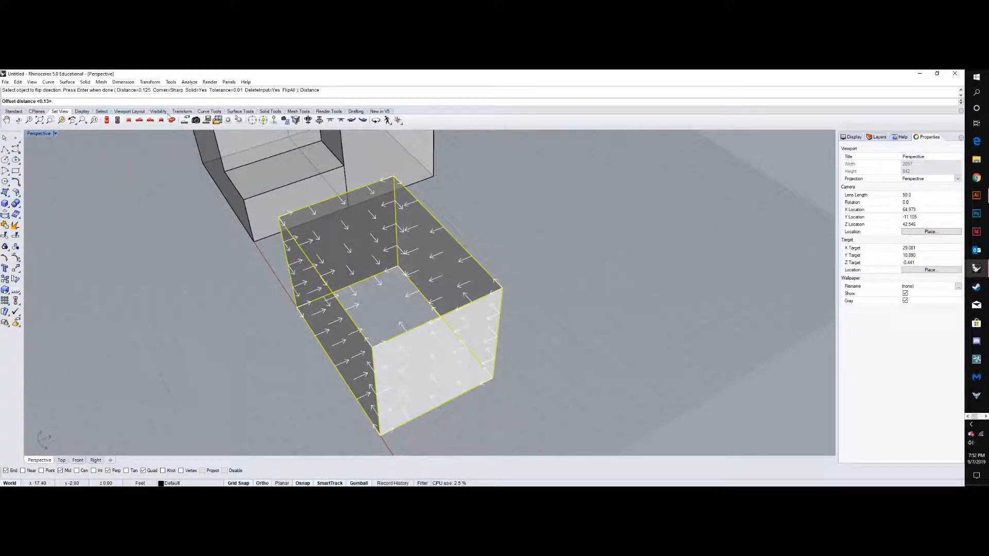
type(".")
type("4")
type("'")
key("Return")
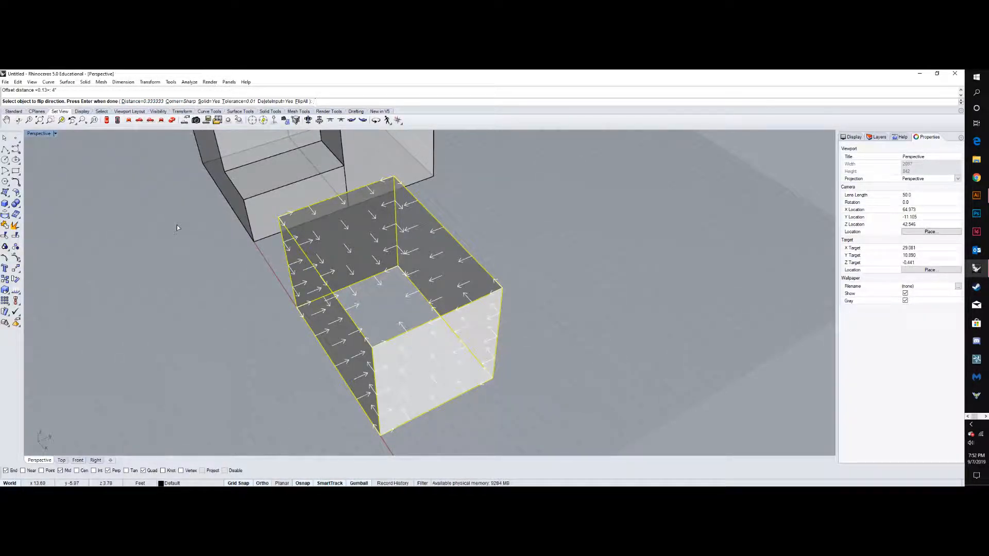
key("Return")
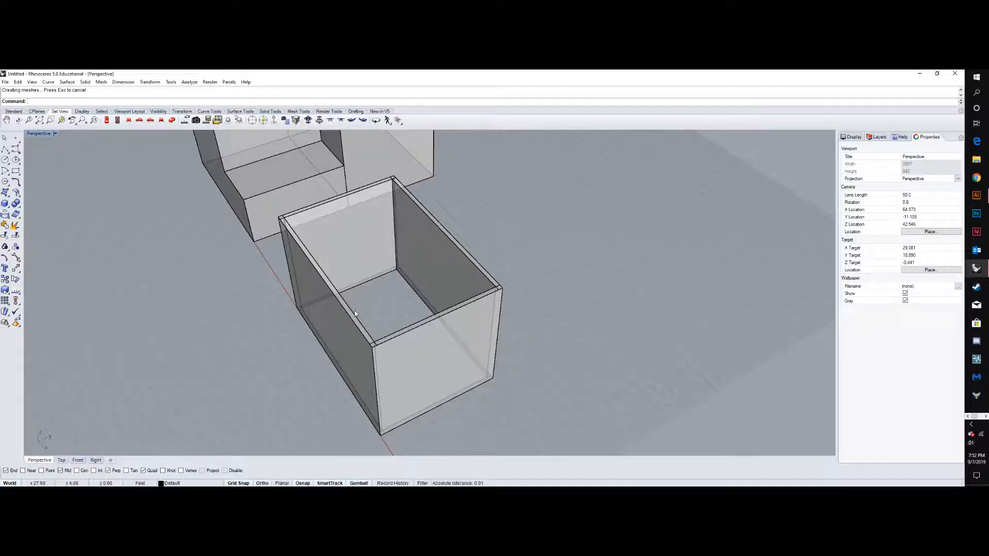
- Look over the thickened open box and the merged solid from several angles in the Perspective view
scroll(360, 308, "down", 3)
right_click_drag(320, 304, 336, 281)
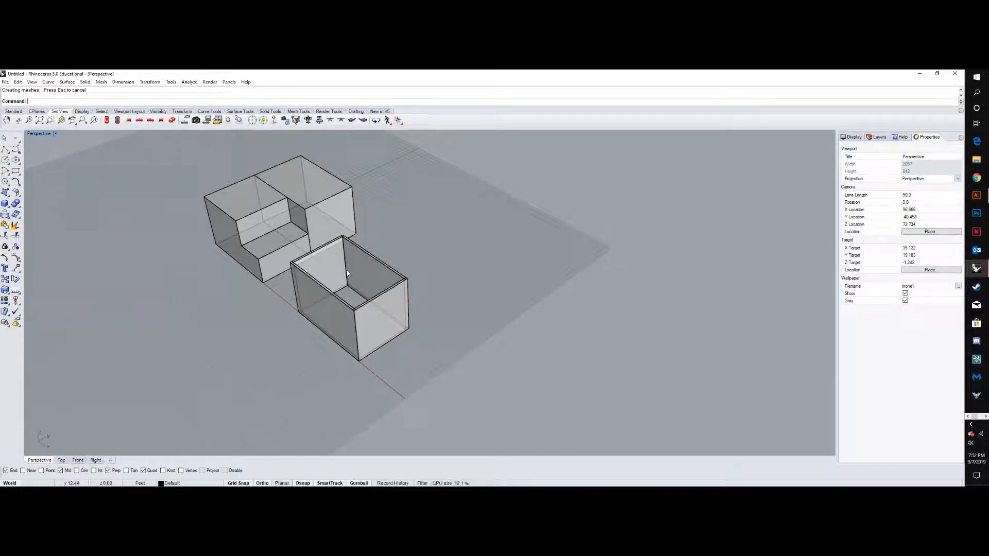
scroll(340, 273, "down", 3)
right_click_drag(425, 278, 428, 278)
scroll(449, 276, "down", 2)
scroll(384, 317, "up", 5)
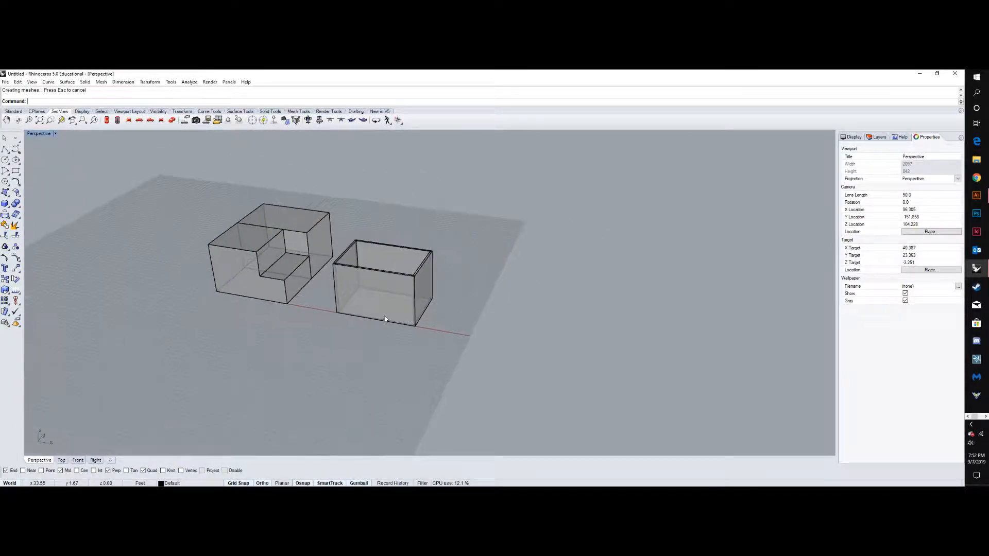
right_click_drag(387, 303, 356, 320)
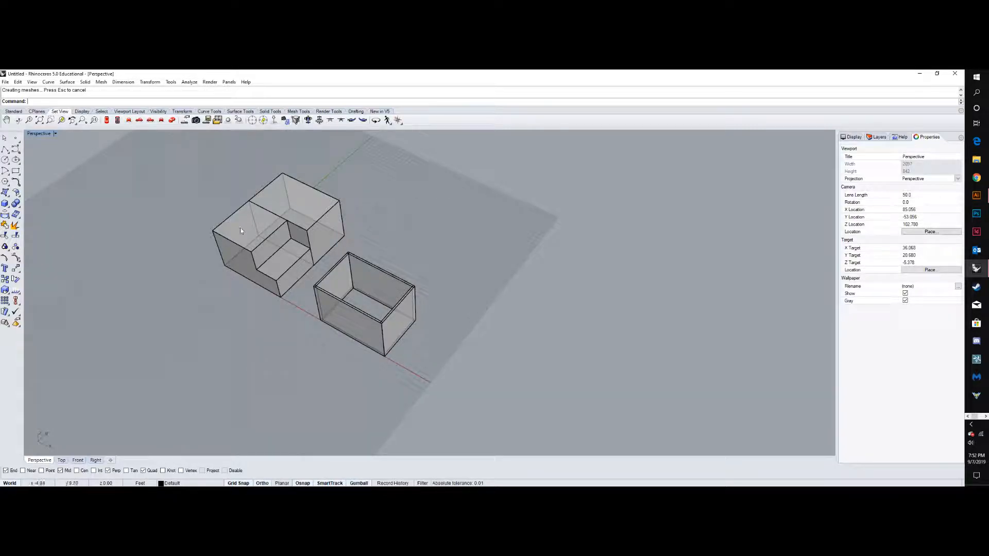
- Draw an open winding curve through about 13 points with InterpCrv on the ground plane in front of the boxes, placing its points in the Top view
left_click(7, 173)
left_click(9, 175)
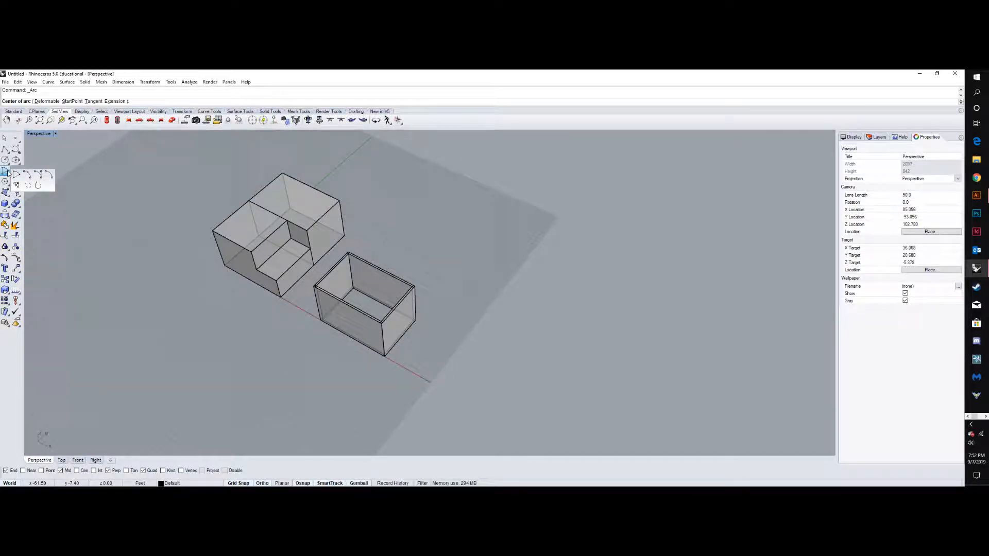
left_click(19, 153)
left_click(37, 154)
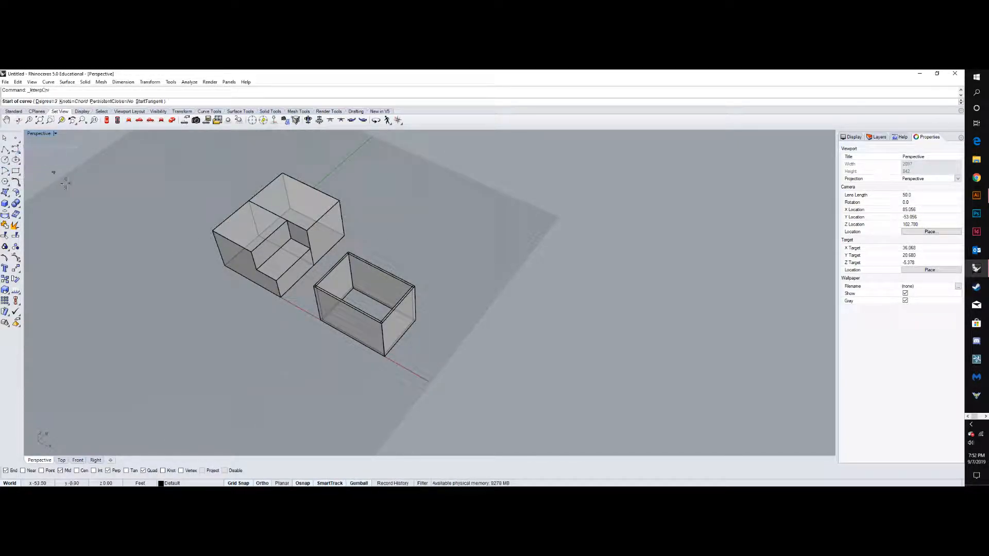
left_click(183, 299)
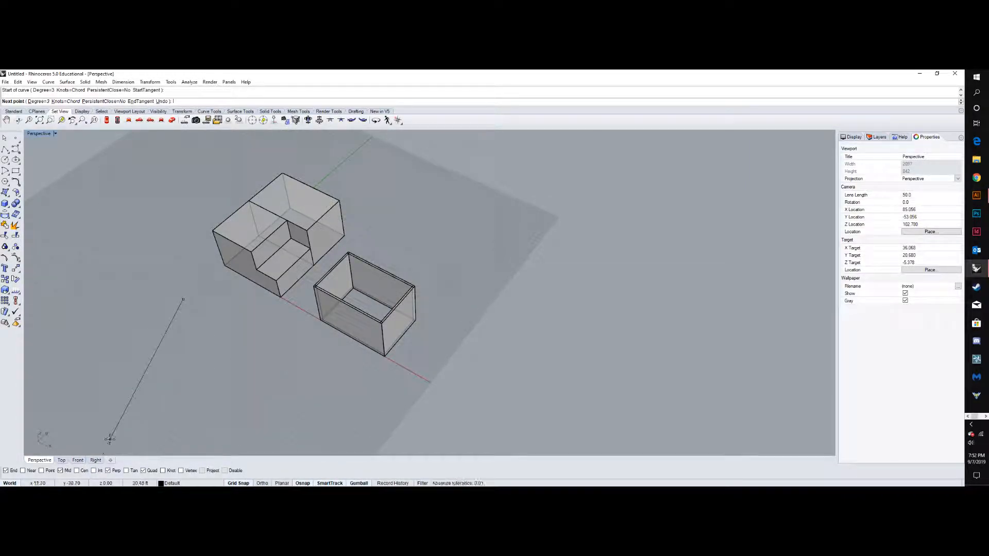
left_click(61, 460)
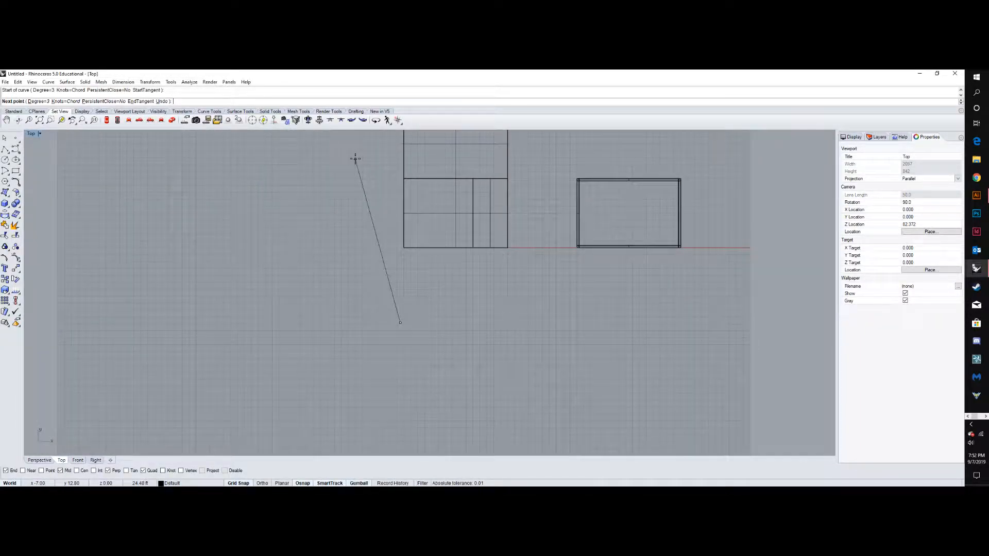
scroll(404, 332, "up", 2)
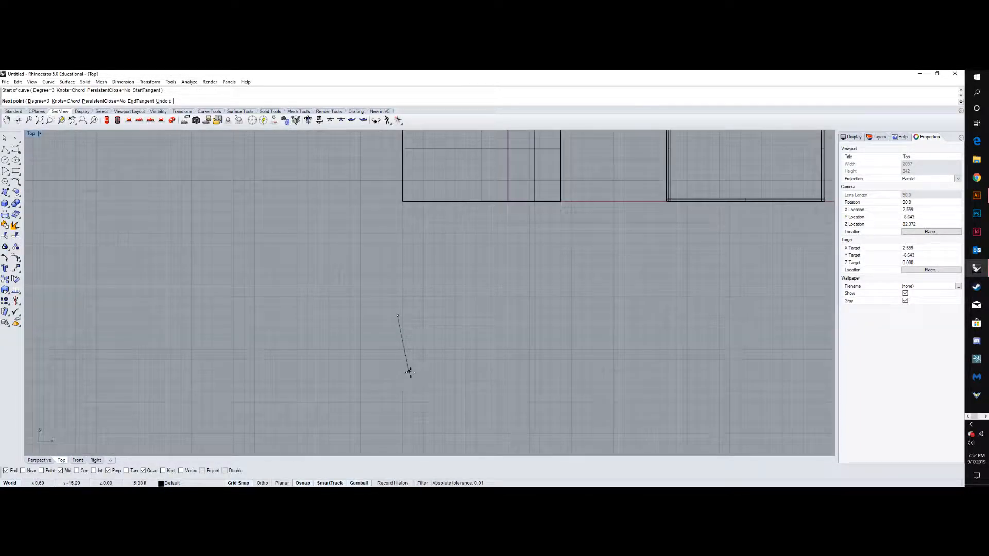
left_click(432, 355)
left_click(460, 329)
left_click(496, 291)
left_click(553, 322)
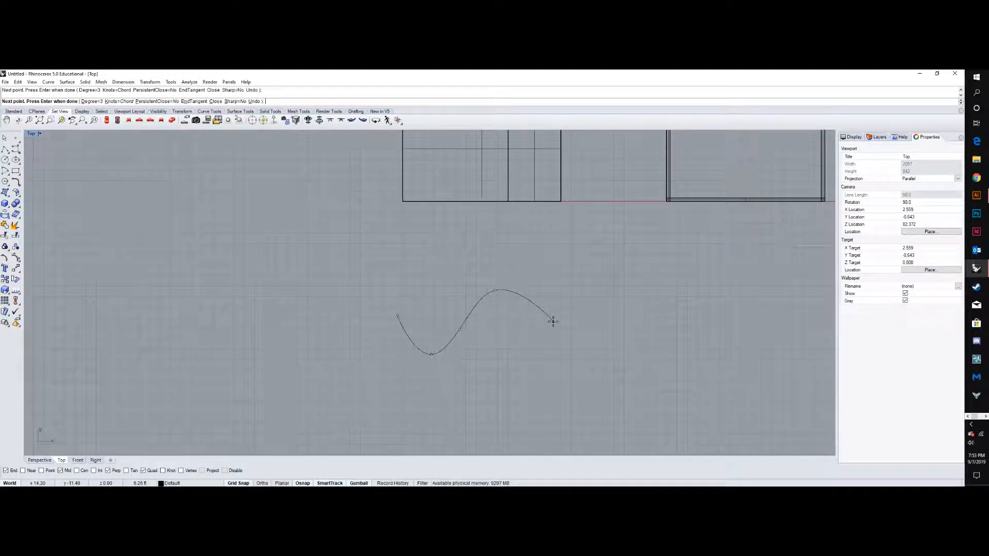
left_click(504, 363)
left_click(519, 408)
left_click(600, 378)
left_click(616, 314)
left_click(649, 272)
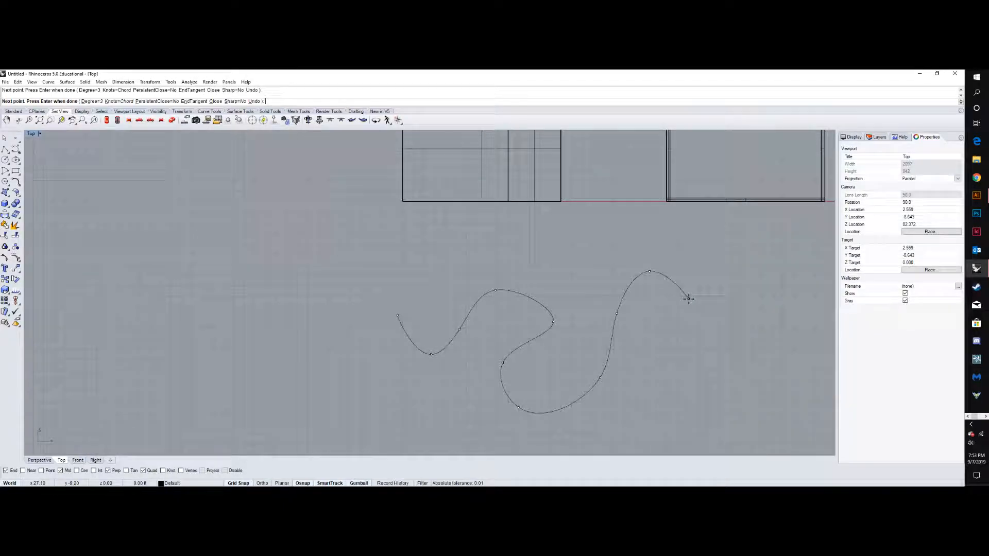
left_click(689, 298)
left_click(680, 331)
left_click(730, 339)
key("Return")
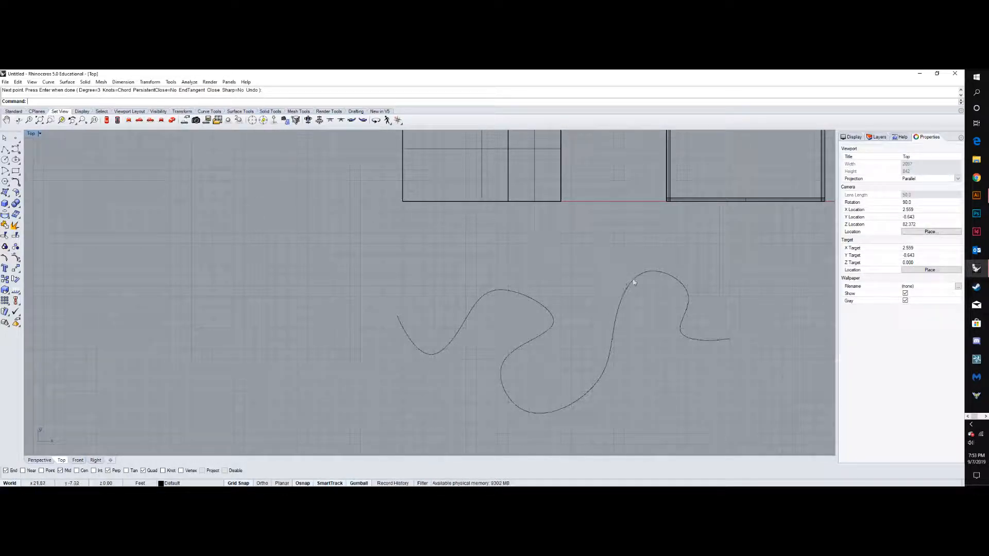
- Extrude the winding curve upward 8 feet with ExtrudeCrv to make a freestanding curved wall surface
left_click(536, 338)
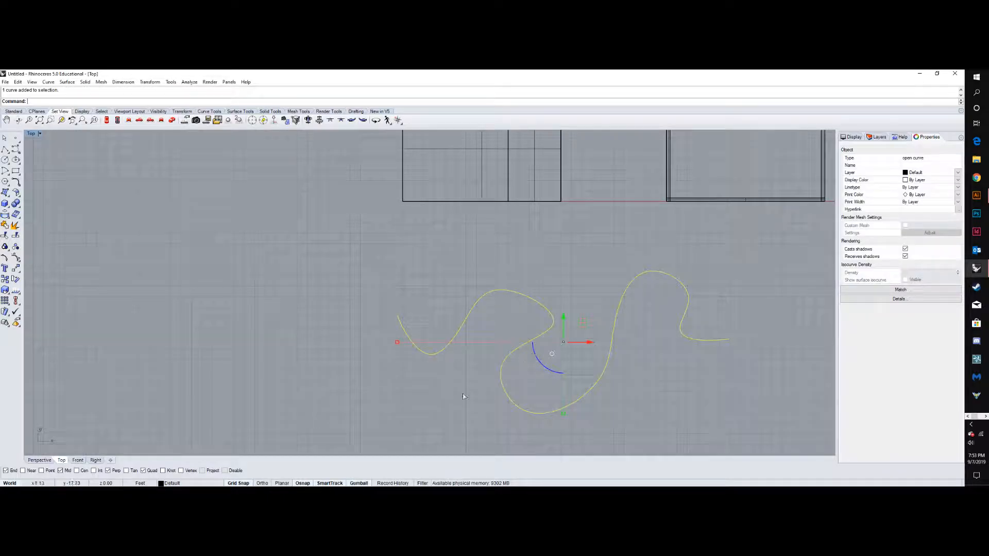
left_click(40, 461)
right_click_drag(360, 329, 302, 351)
scroll(302, 350, "up", 3)
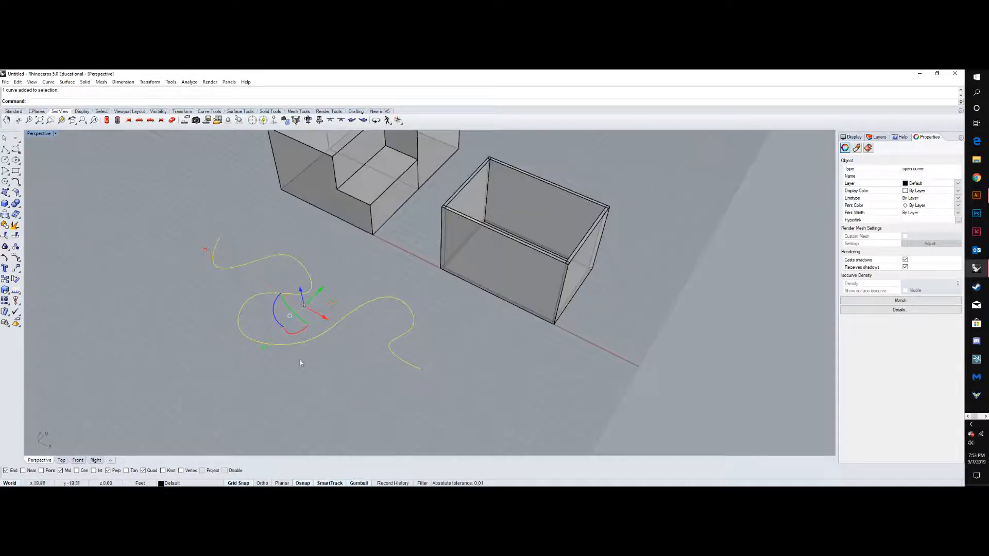
type("Extru")
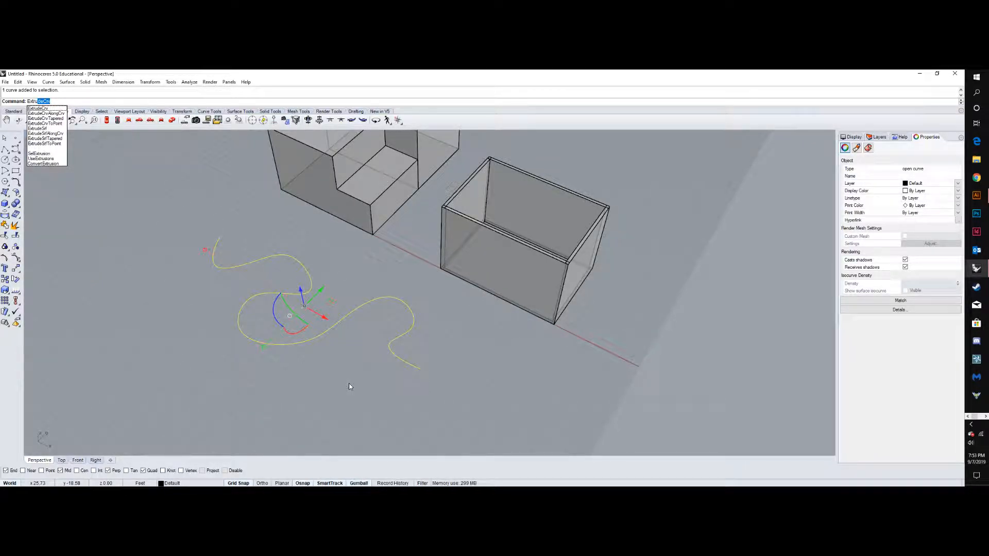
key("Return")
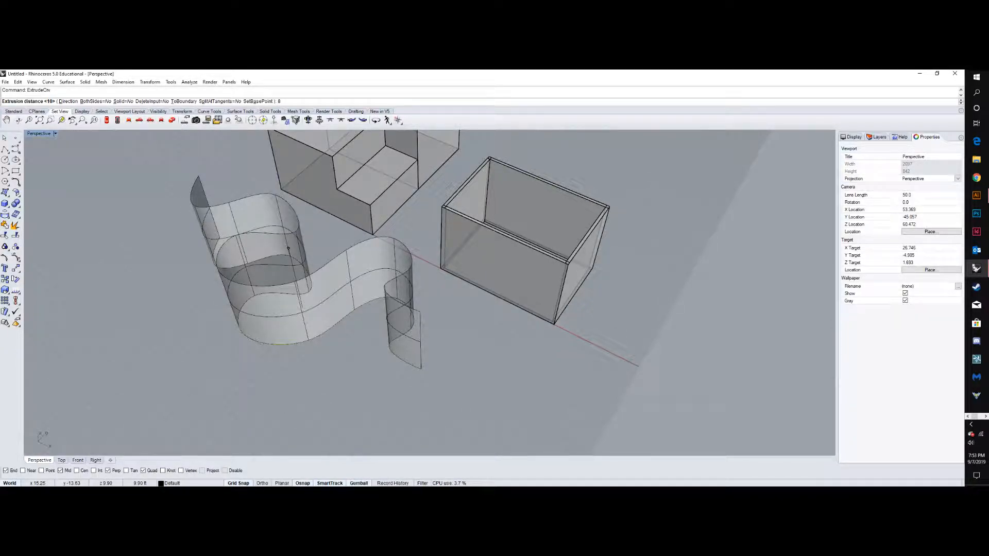
type("8")
key("Return")
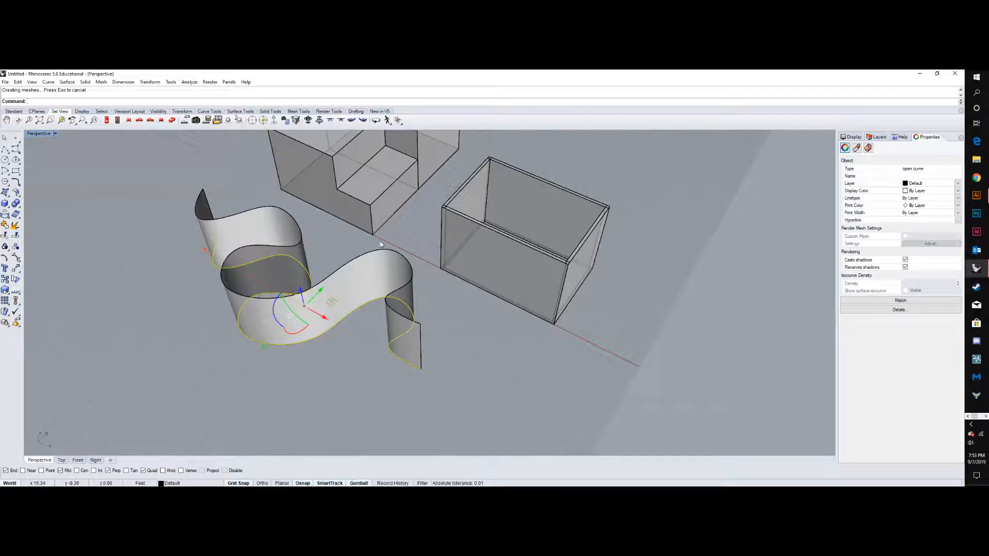
left_click(449, 348)
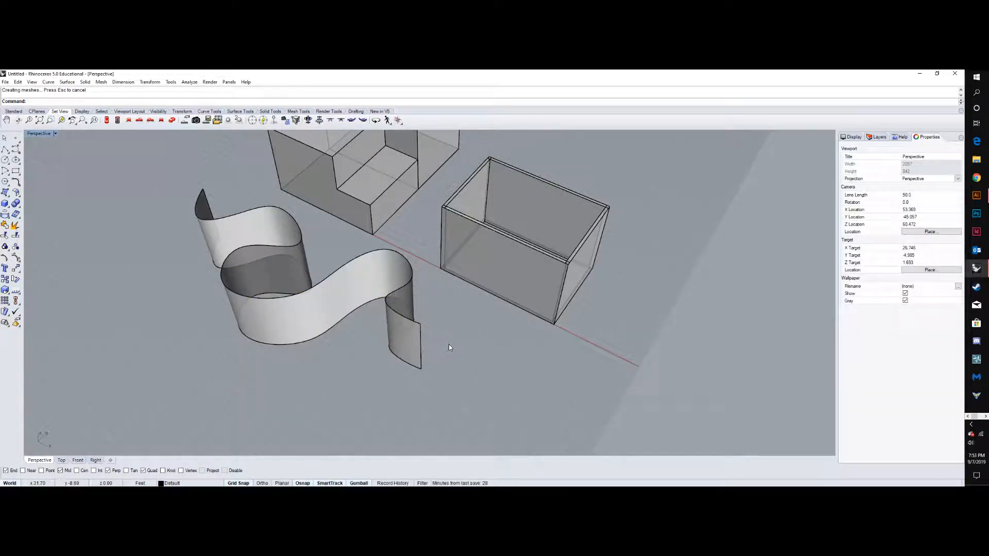
- Thicken the curved wall surface with OffsetSrf as a solid, offsetting it 0.5 feet to the side facing away from the boxes
type("OffsetSrf")
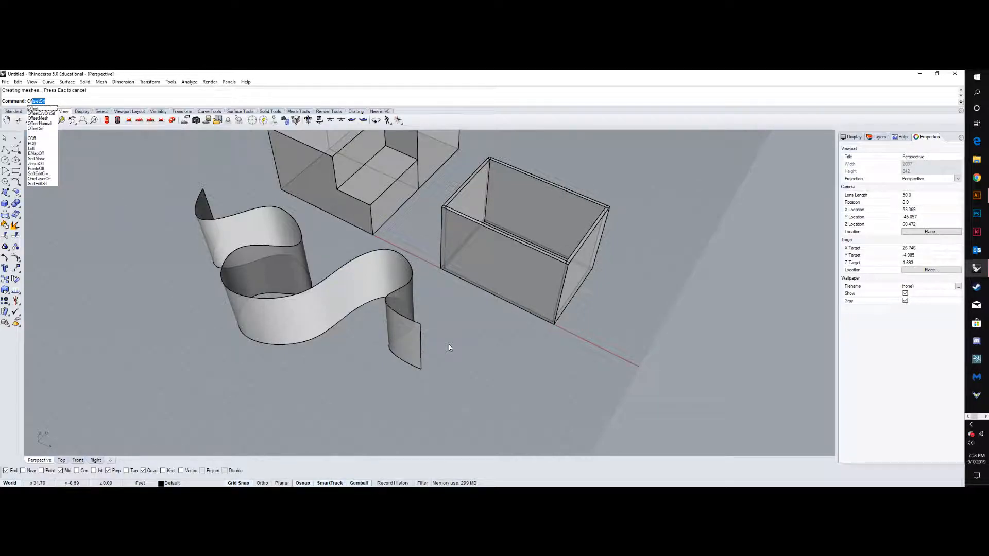
key("Return")
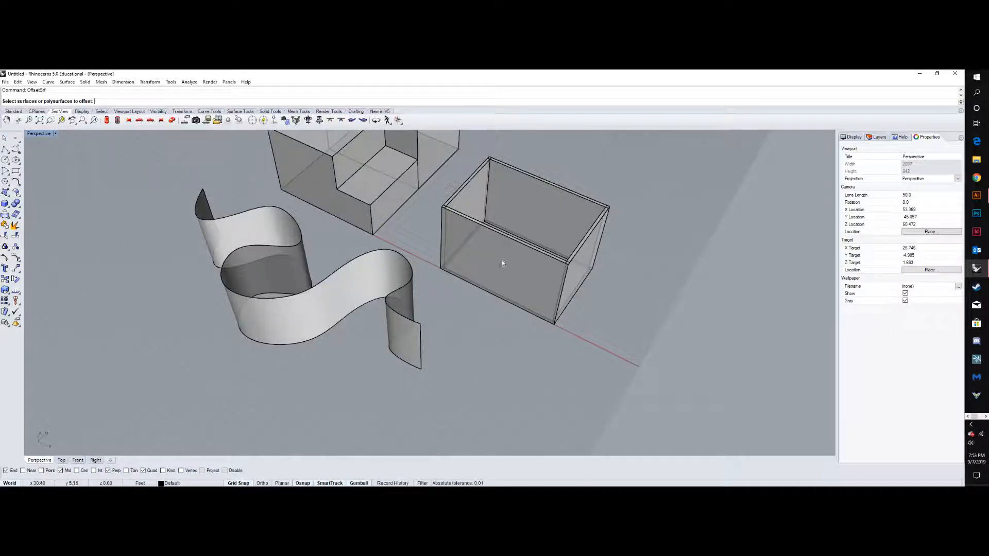
scroll(502, 261, "down", 2)
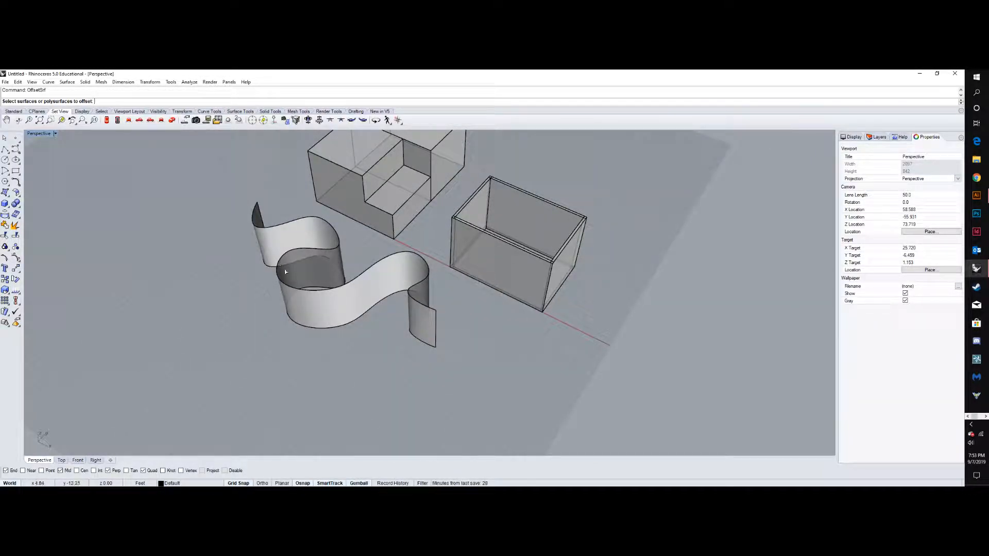
left_click(321, 299)
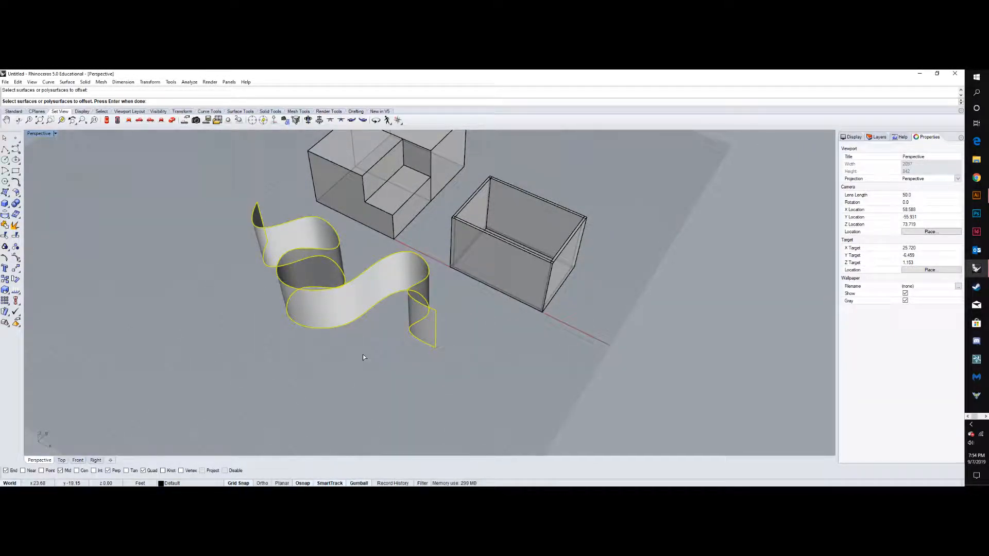
key("Return")
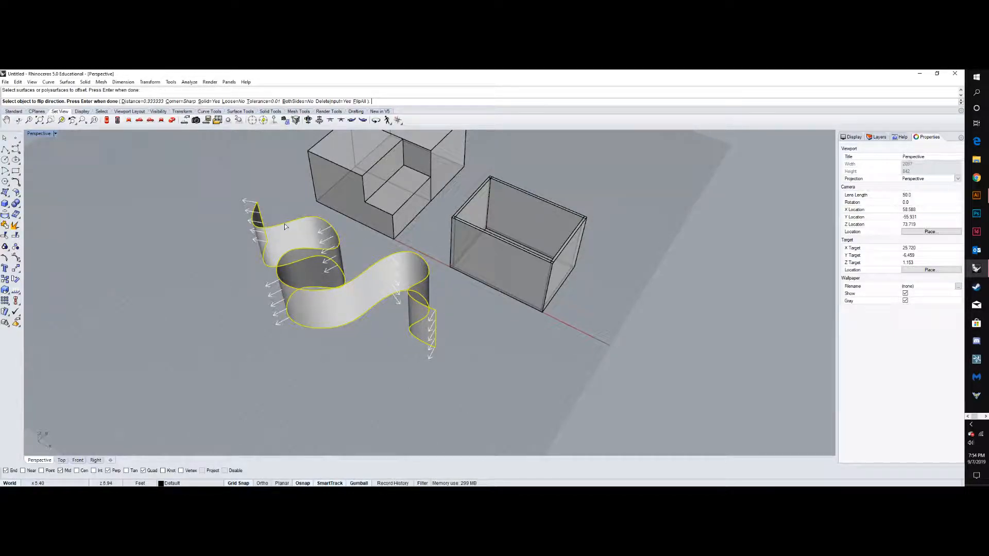
right_click_drag(338, 294, 363, 338)
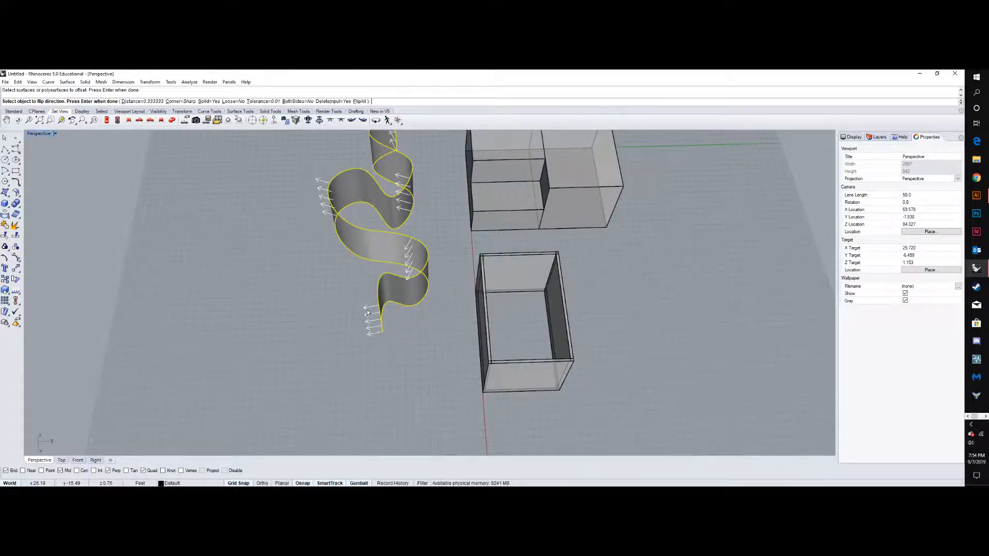
scroll(362, 338, "down", 4)
scroll(349, 251, "up", 3)
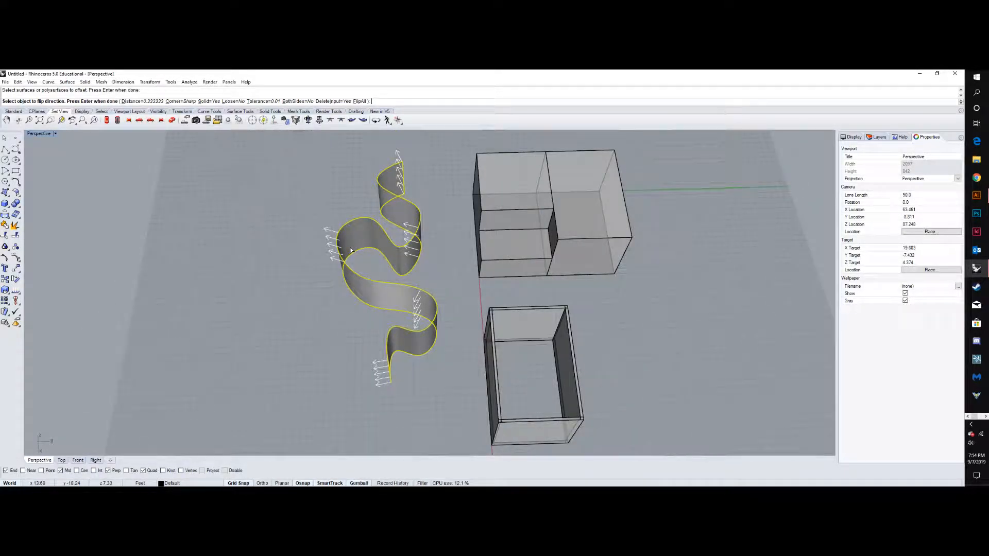
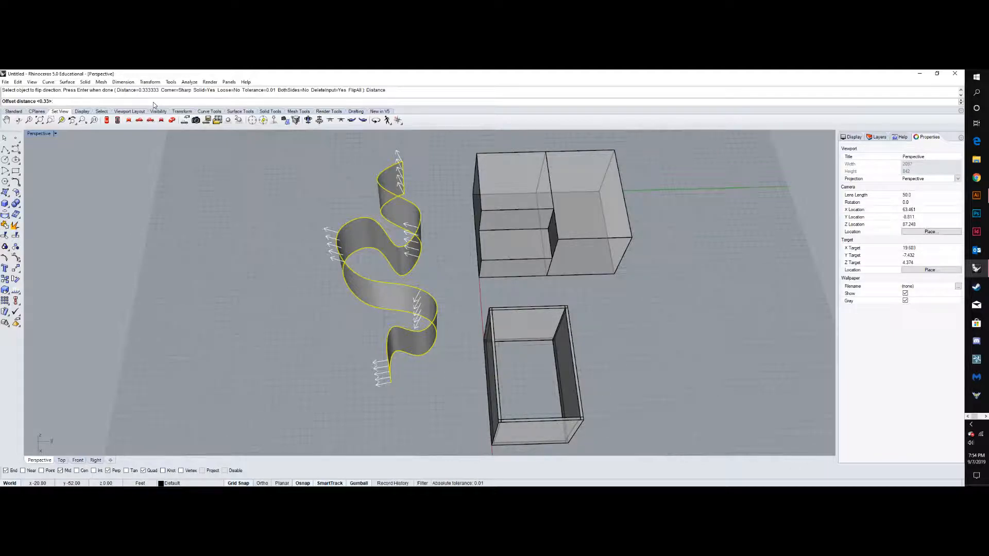
type("0")
type("\"")
key("Return")
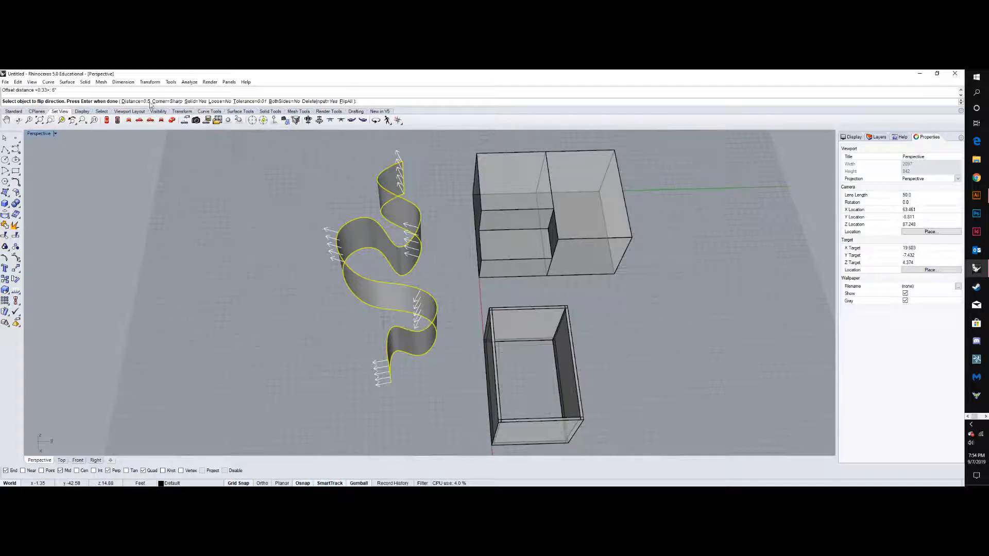
key("Return")
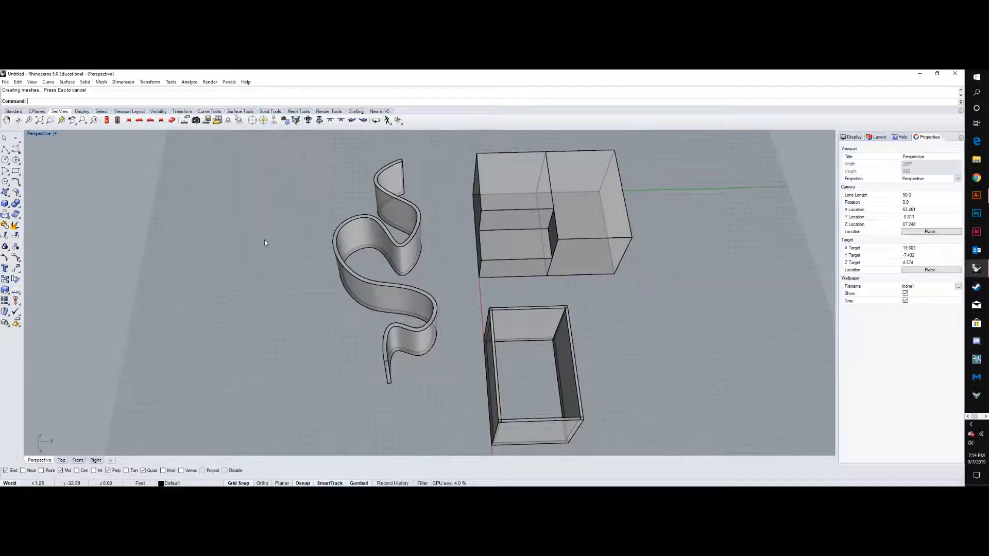
scroll(341, 259, "up", 3)
scroll(342, 232, "down", 2)
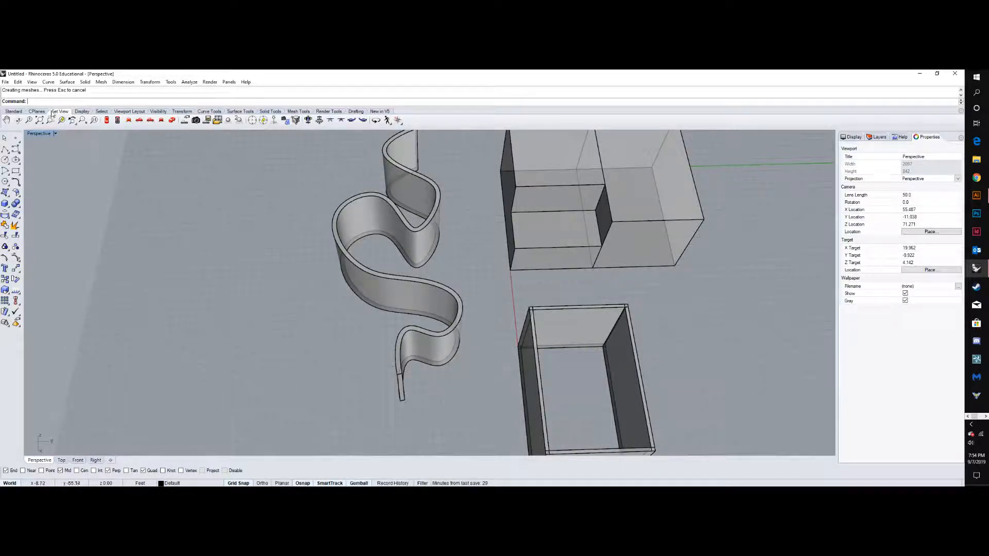
right_click(202, 185)
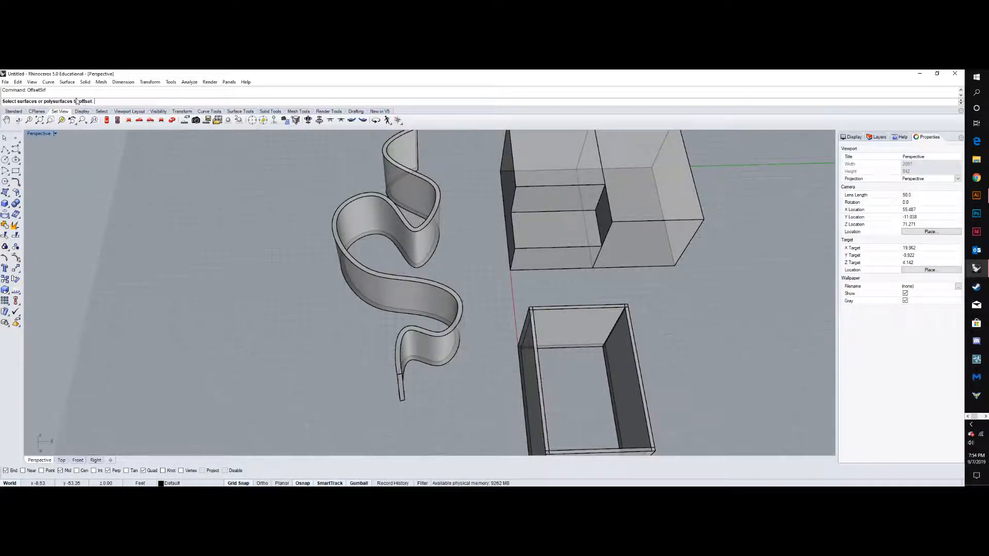
left_click(349, 211)
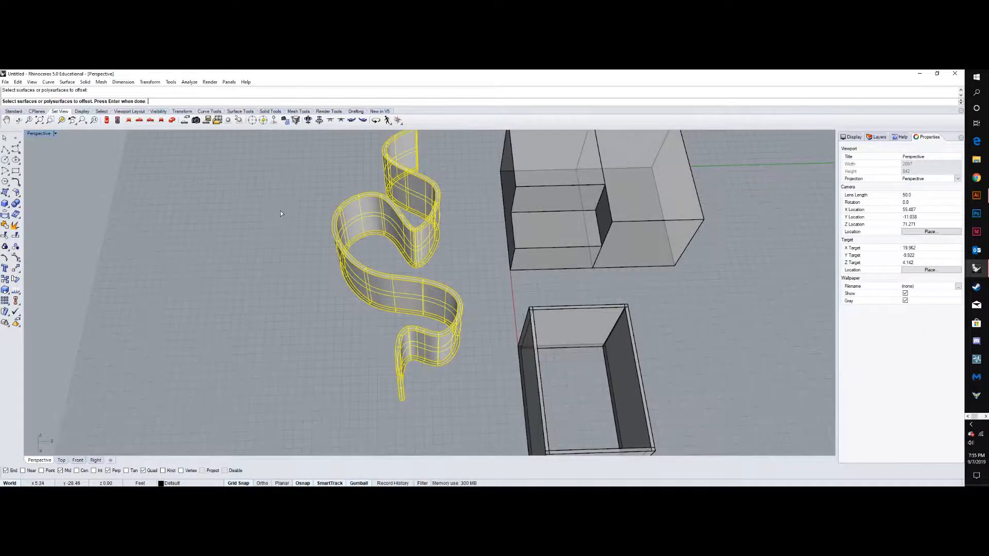
key("Return")
- Extrude the original winding curve at the wall's base again with ExtrudeCrv, 8 feet high
type("ex")
key("Return")
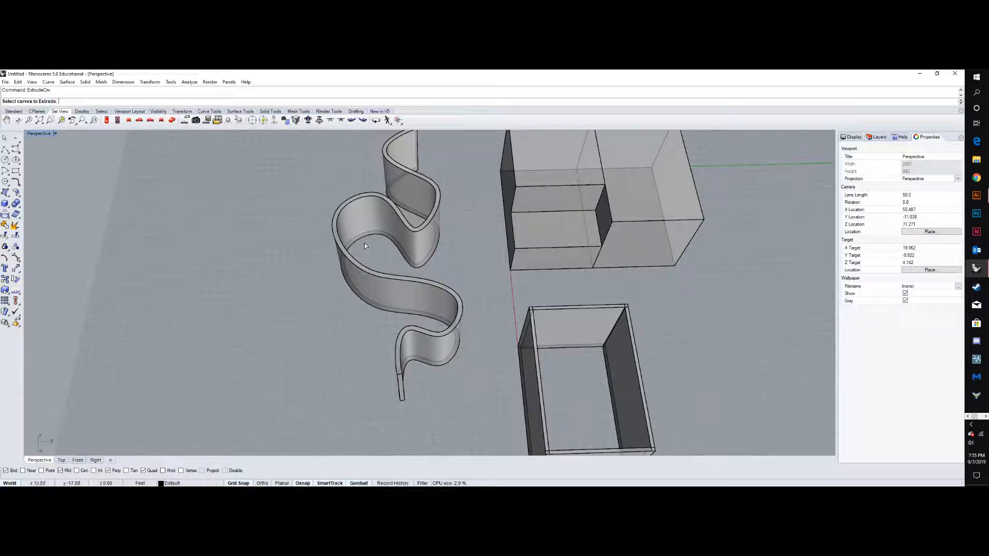
left_click(374, 251)
left_click(387, 257)
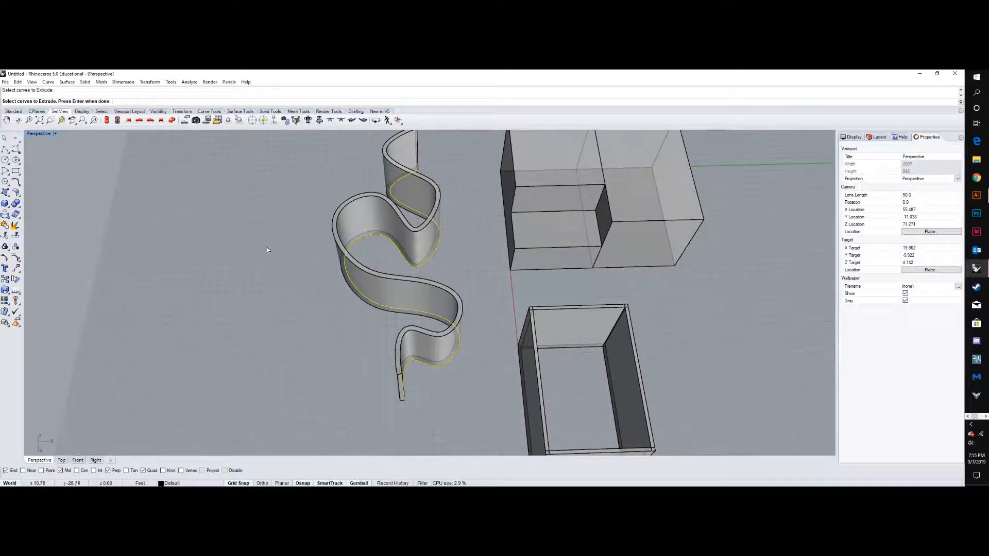
key("Return")
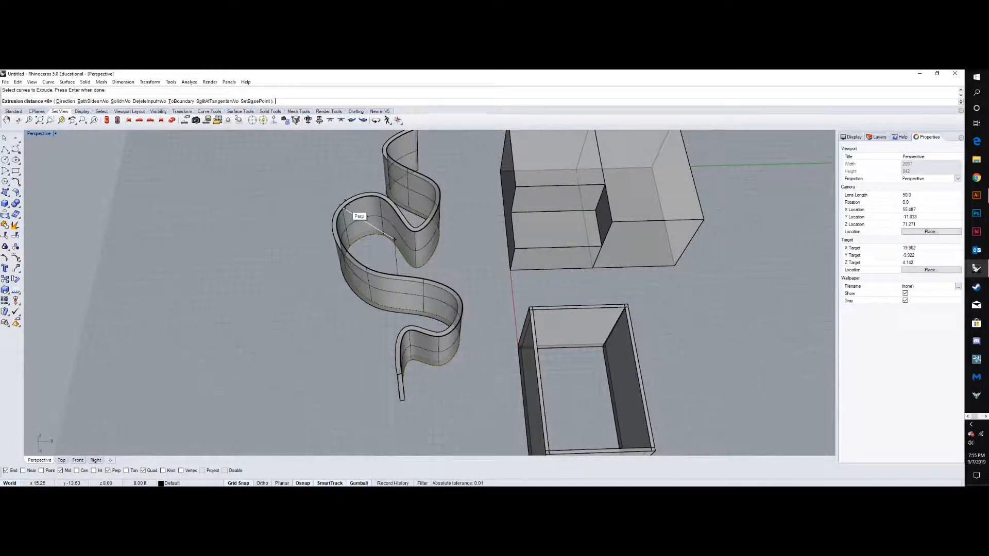
left_click(394, 239)
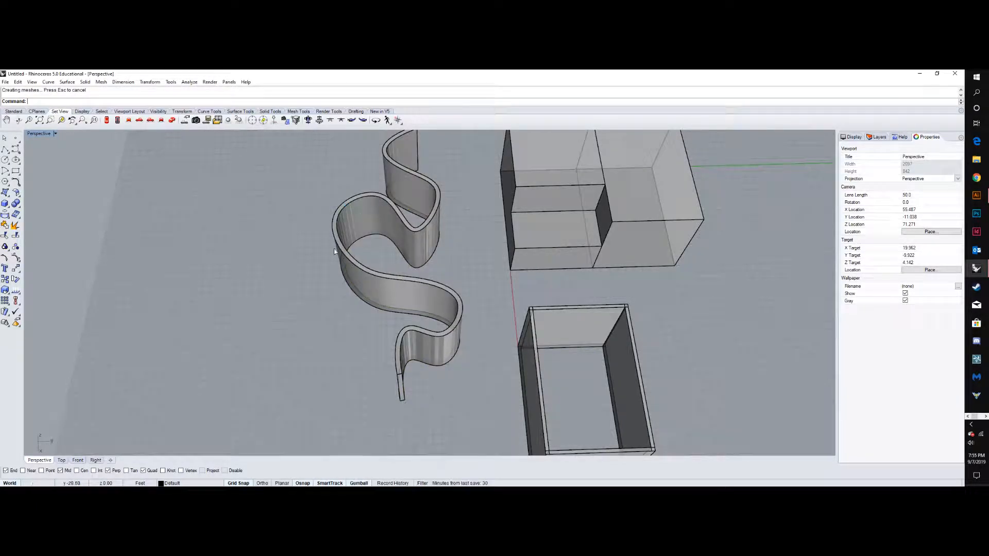
- Offset the new extrusion as a 0.5-foot-thick solid with OffsetSrf, flipping the direction toward the boxes
type("offsetsrf")
key("Return")
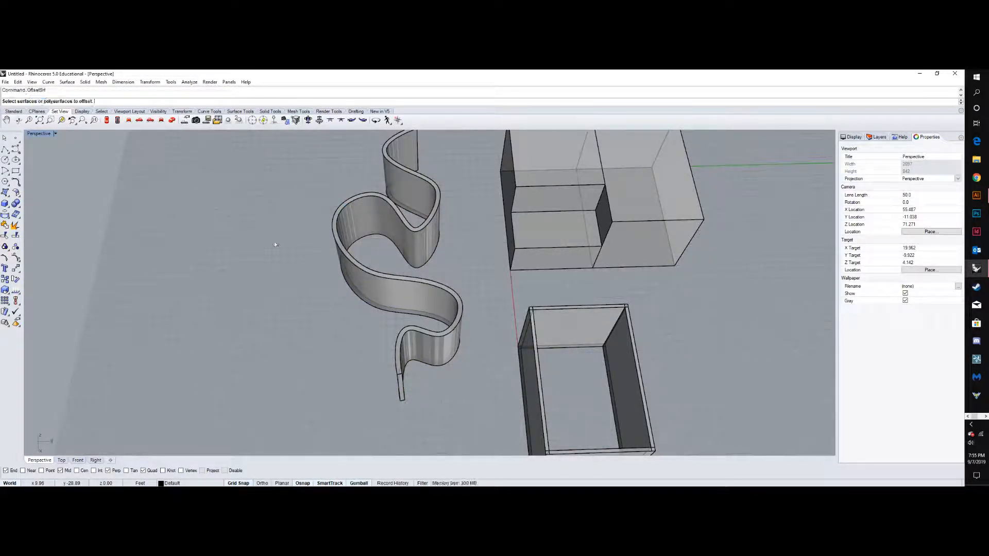
left_click(356, 229)
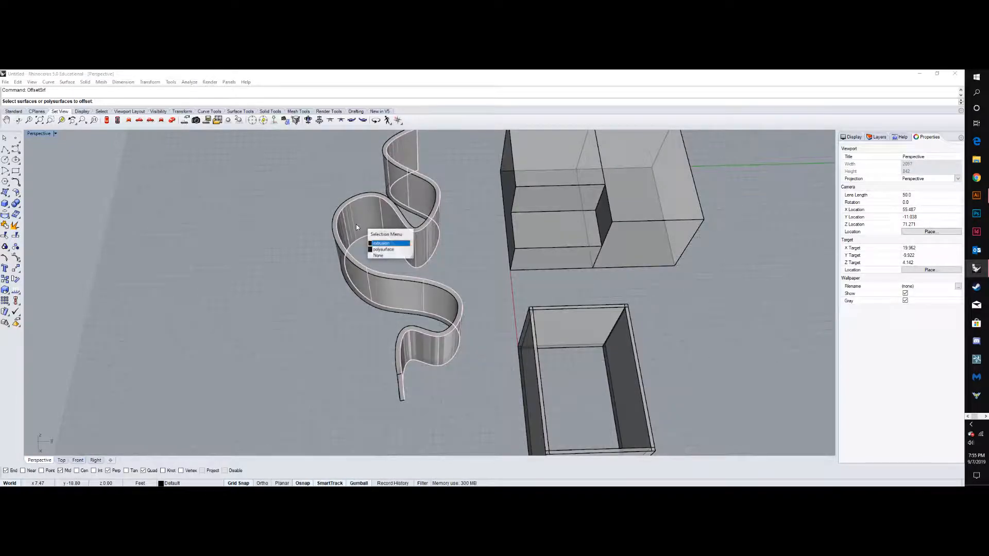
left_click(379, 244)
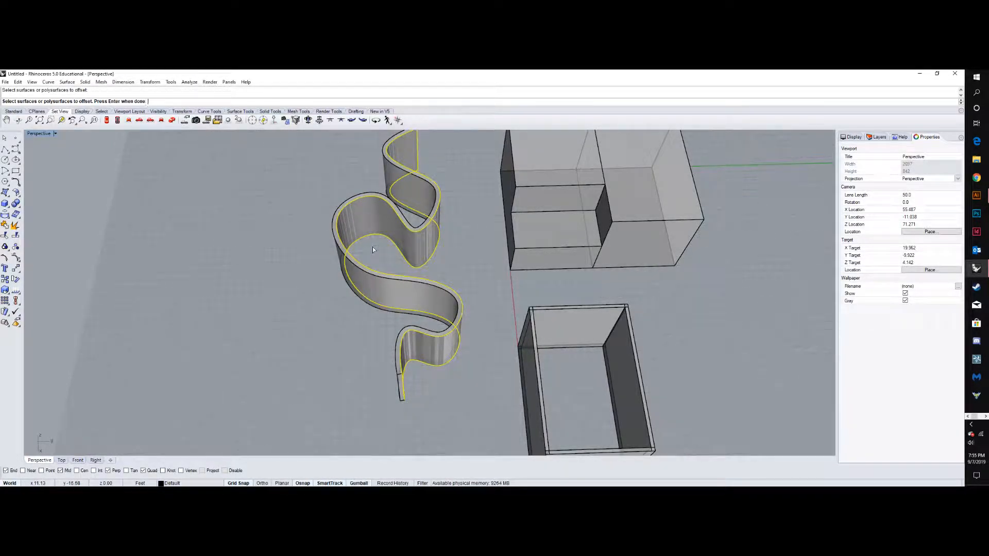
key("Return")
left_click(349, 222)
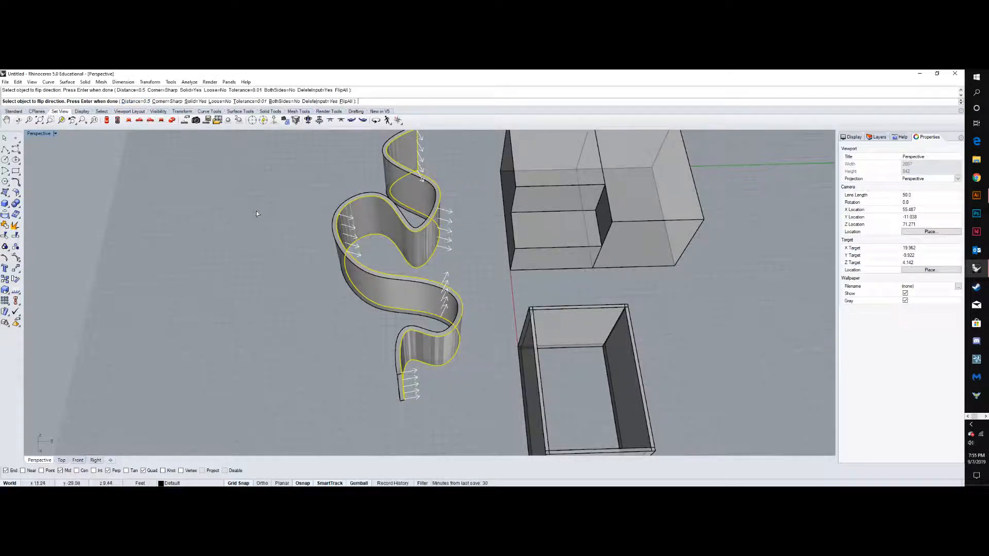
key("Return")
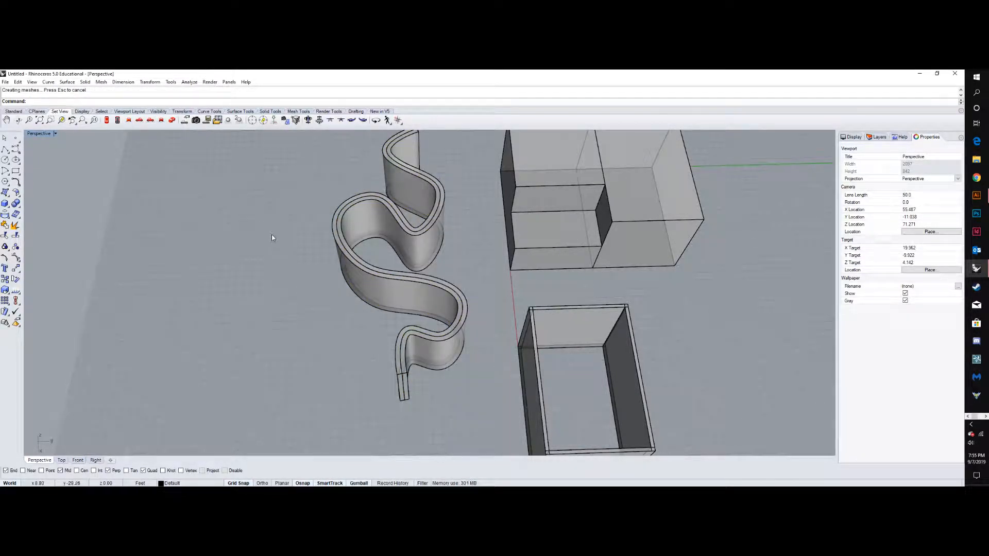
- Merge the two adjoining curved wall solids into one with BooleanUnion
left_click(346, 224)
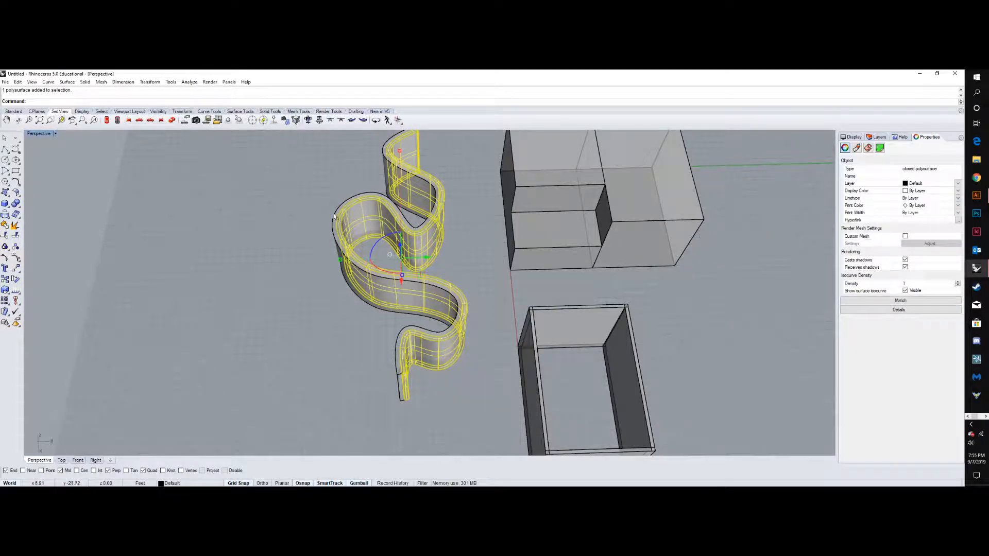
left_click(336, 218, "shift")
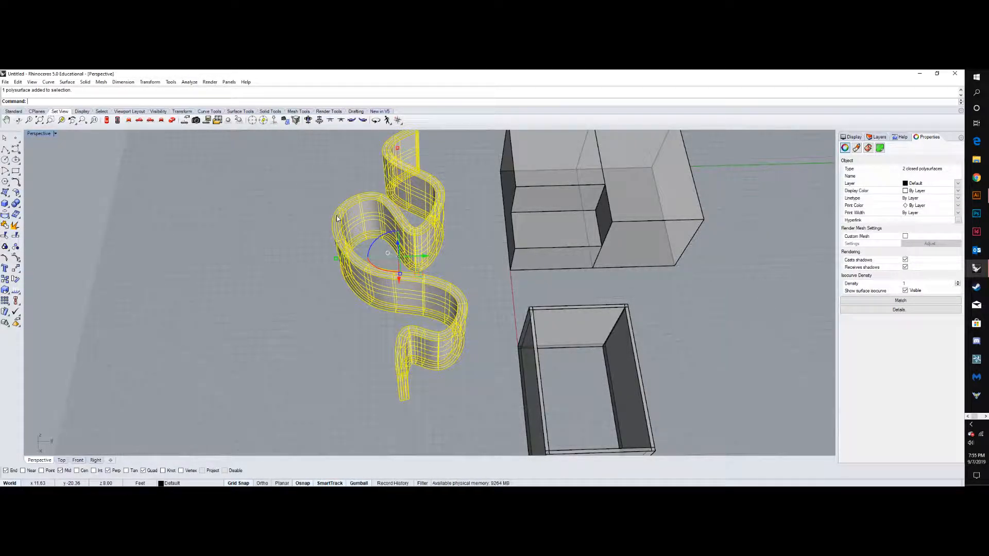
right_click_drag(289, 274, 347, 254)
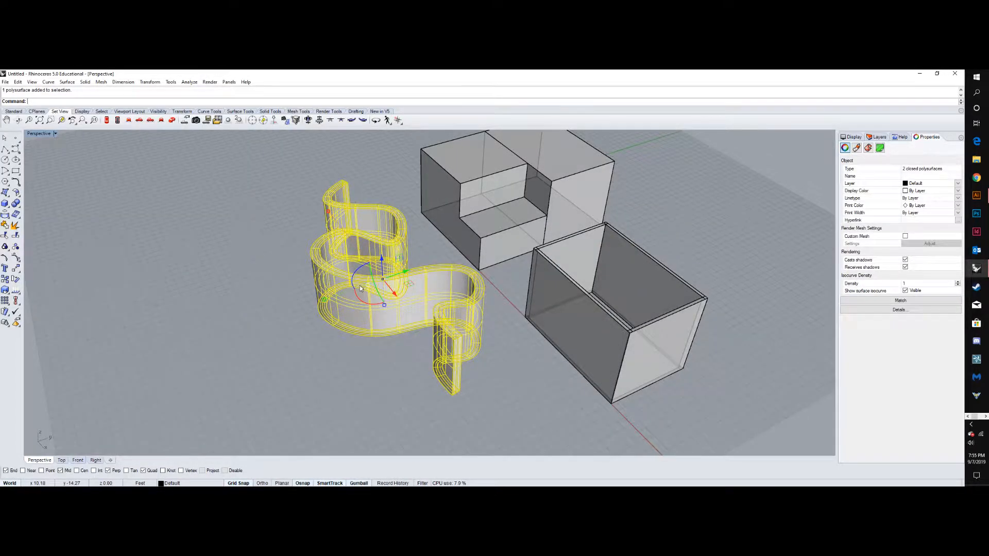
right_click_drag(360, 288, 355, 326)
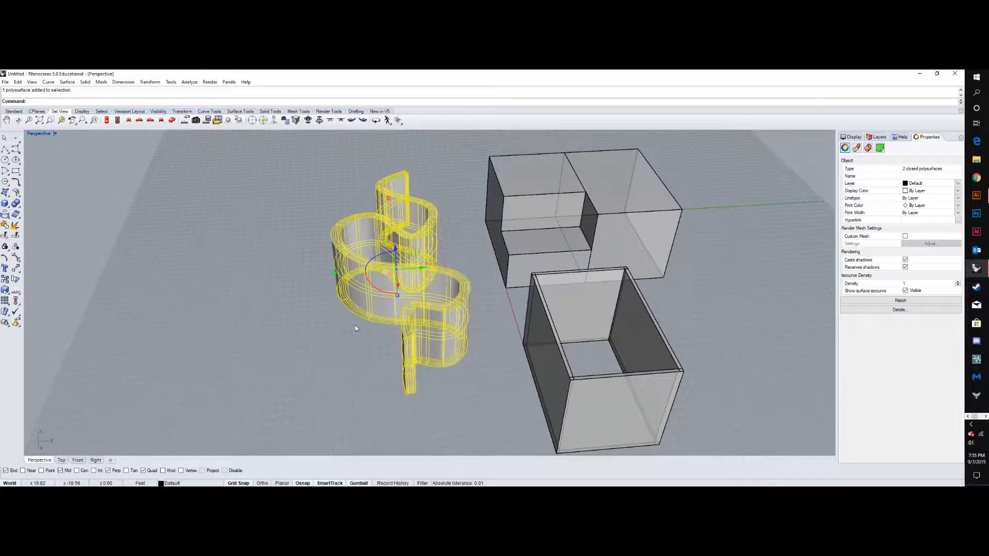
type("Bolle")
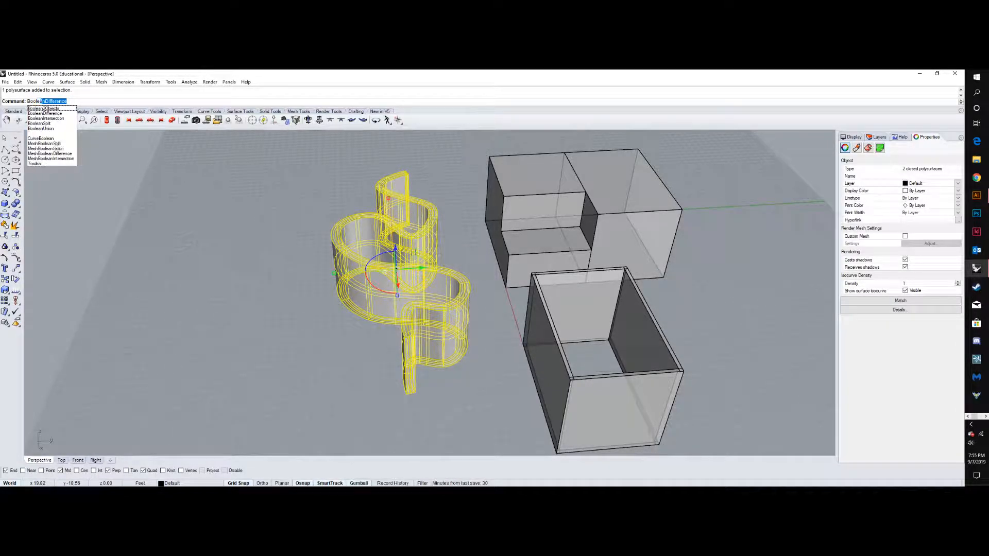
type("anUnion")
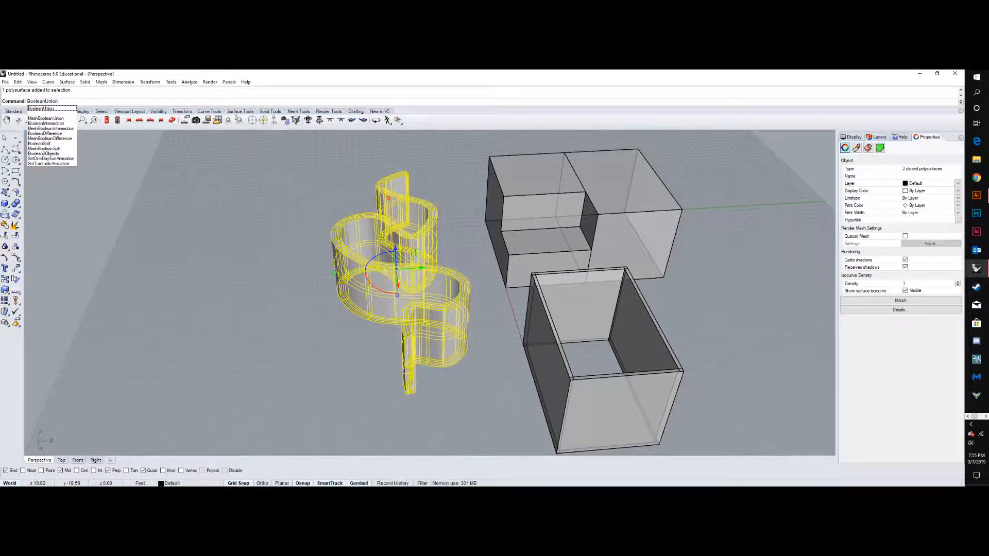
key("Return")
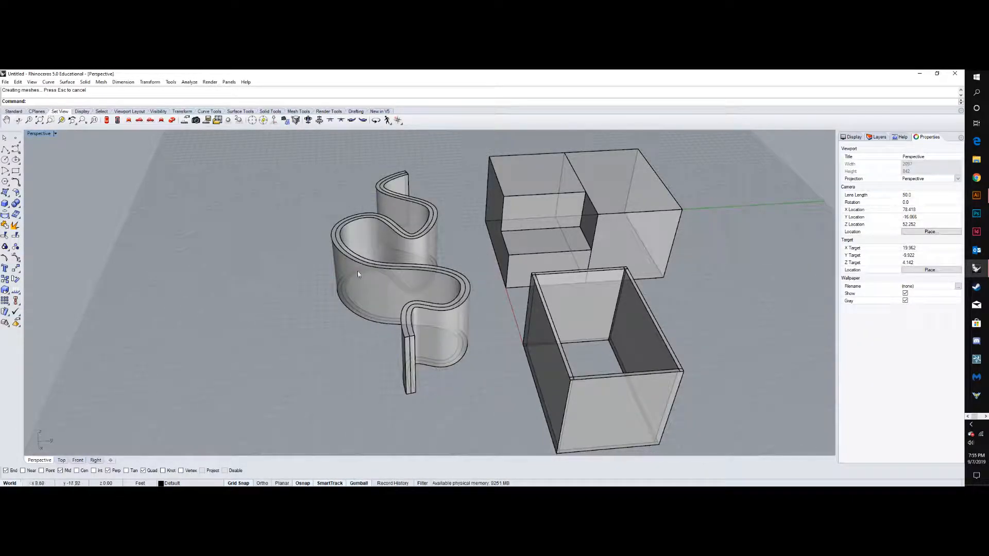
- Examine the merged curved wall from several angles and distances
left_click(359, 274)
left_click(290, 329)
right_click_drag(290, 330, 389, 292)
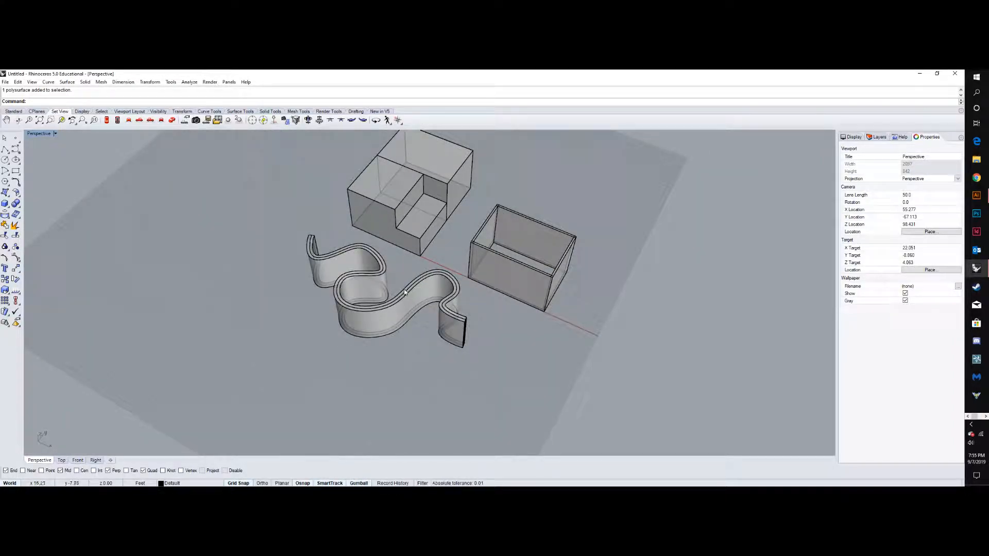
right_click_drag(384, 345, 432, 306)
scroll(459, 288, "down", 4)
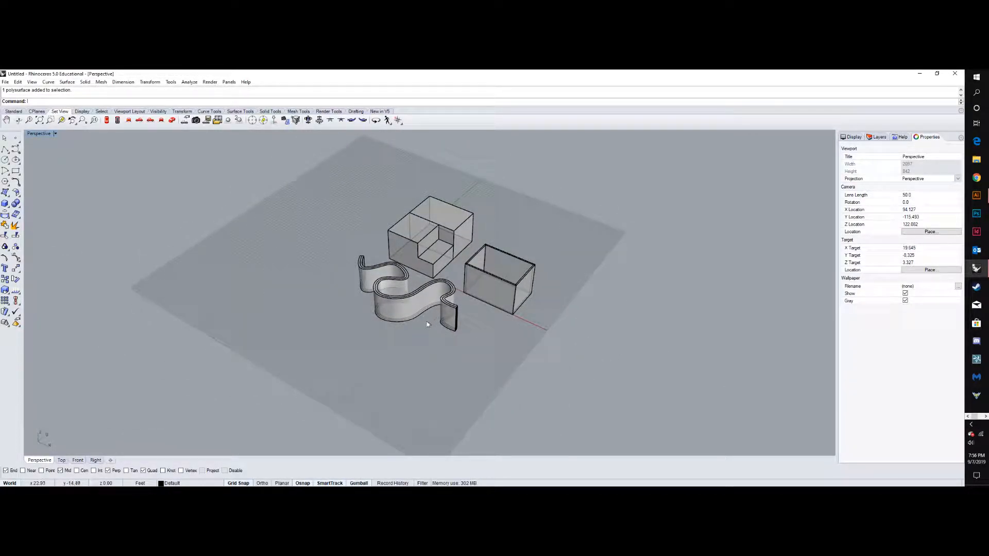
scroll(417, 312, "up", 8)
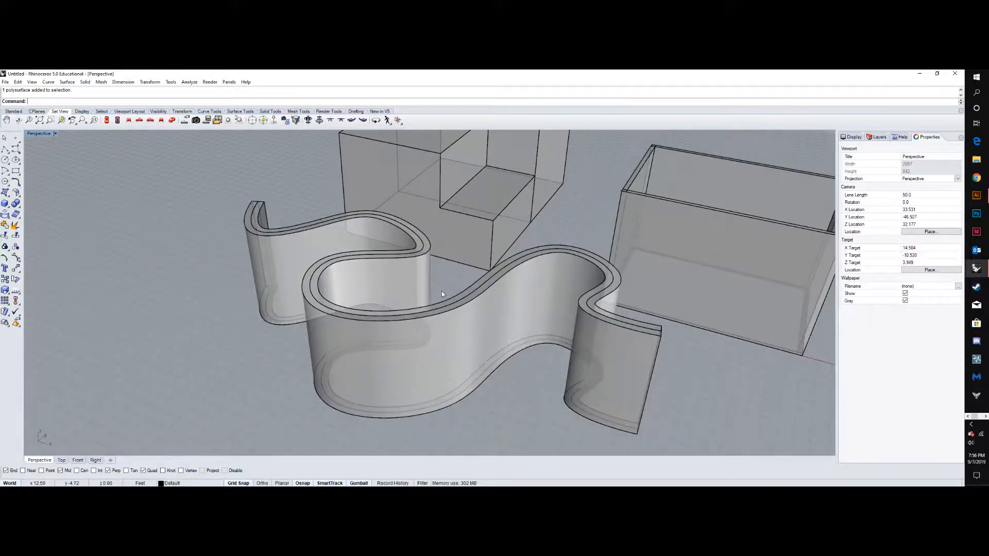
right_click_drag(383, 284, 508, 274)
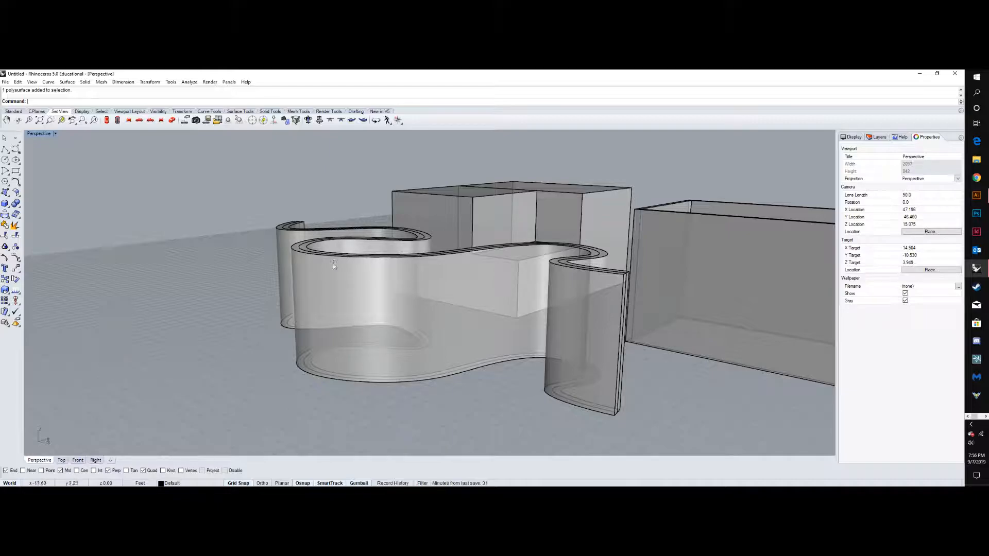
scroll(340, 242, "down", 5)
right_click_drag(336, 262, 397, 274)
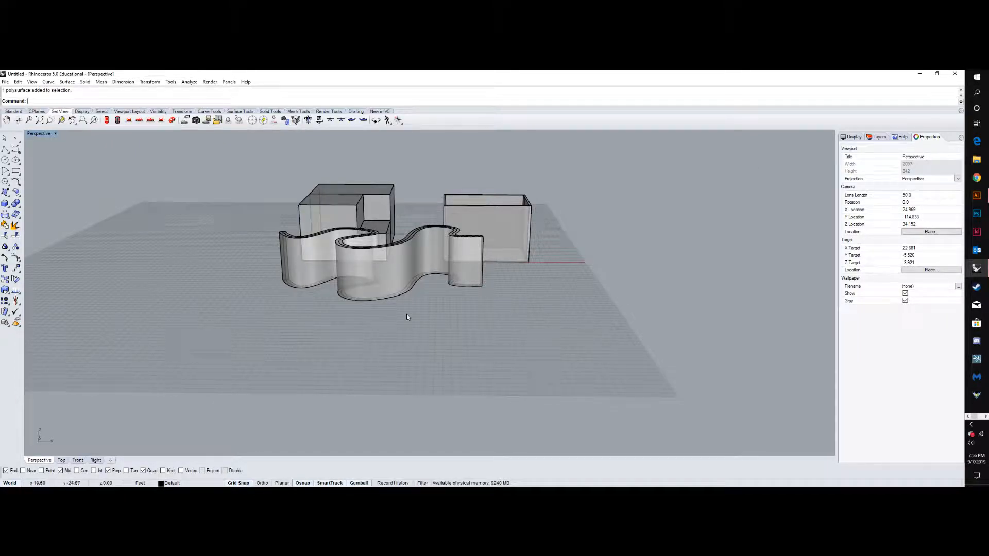
right_click_drag(487, 267, 391, 348)
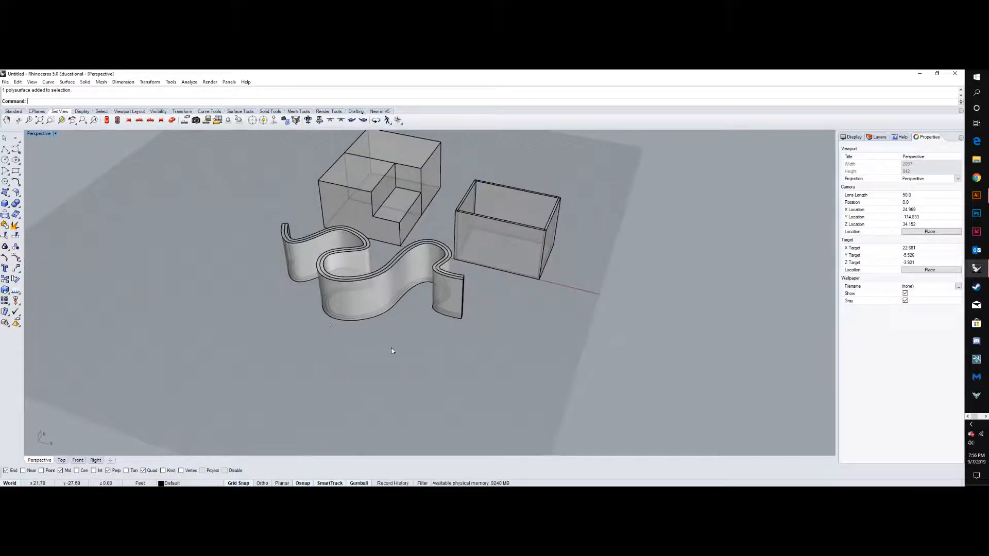
- Draw a large circle on the empty ground beyond the curved wall and a smaller one overlapping it, about 9.4 feet in diameter
left_click(6, 160)
left_click(166, 293)
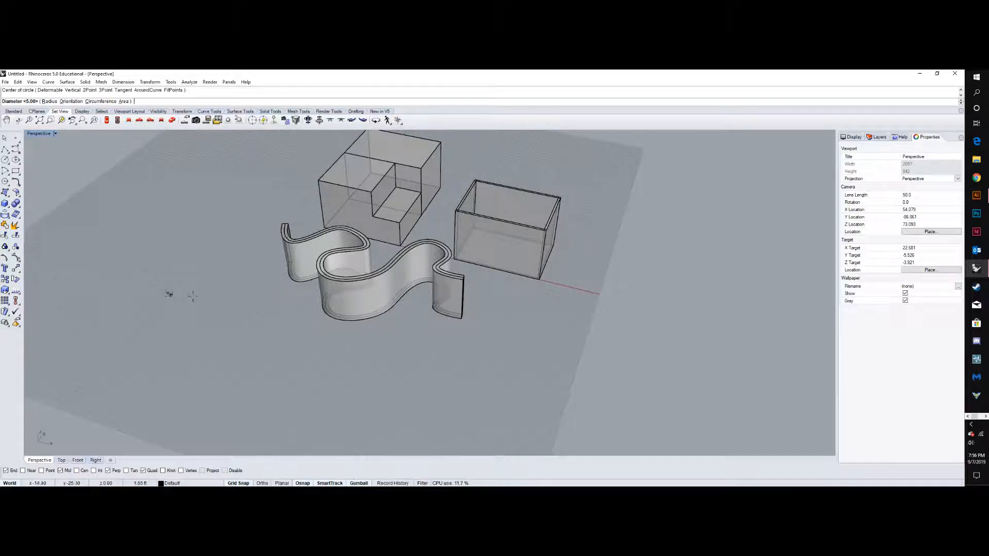
left_click(218, 289)
left_click(15, 160)
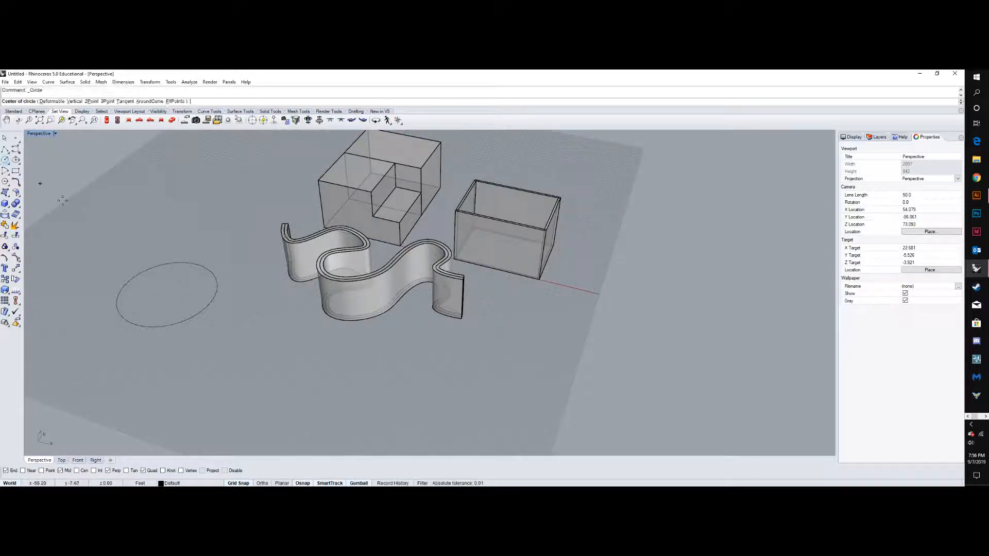
left_click(140, 283)
left_click(160, 292)
- Draw a circle about 19.4 feet in diameter overlapping the first two, and a tiny circle inside it
left_click(5, 160)
left_click(157, 276)
left_click(199, 245)
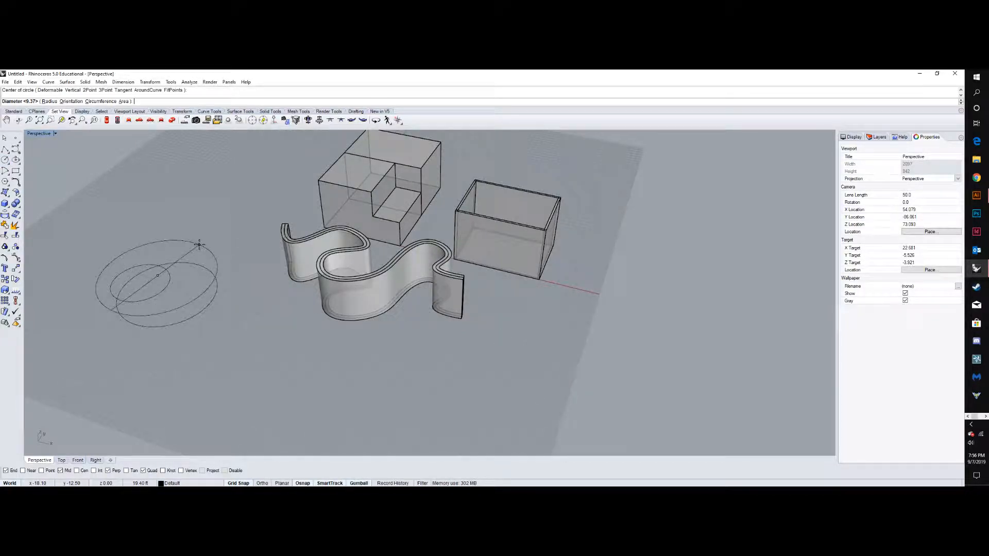
left_click(6, 160)
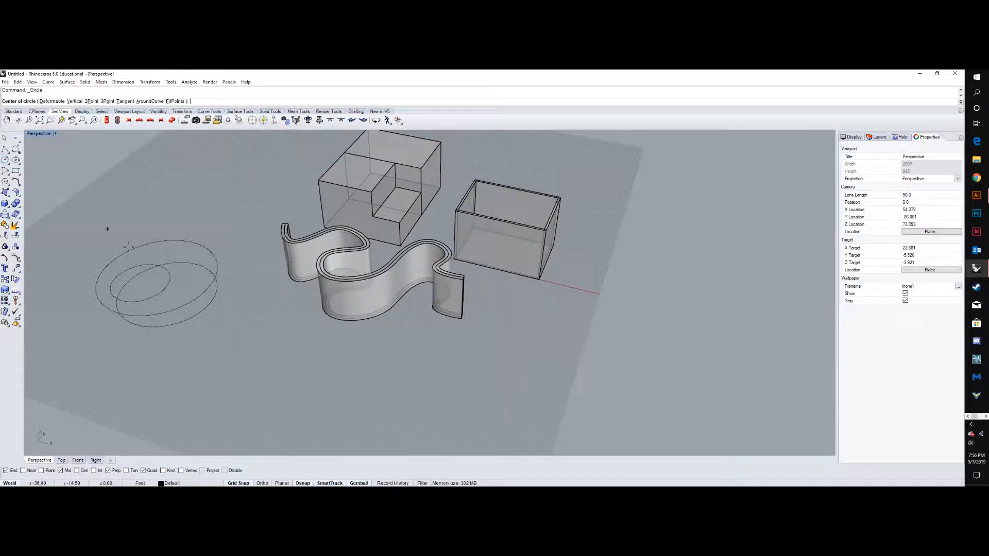
left_click(182, 275)
left_click(186, 274)
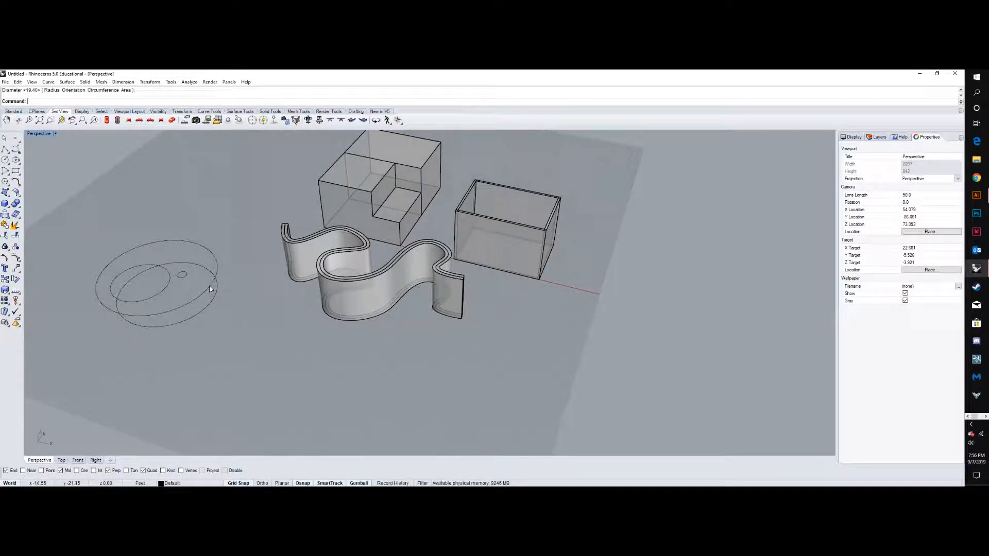
- Raise the 19.4-foot circle vertically off the ground plane with the gumball
left_click(167, 309)
scroll(178, 308, "down", 3)
scroll(171, 299, "up", 5)
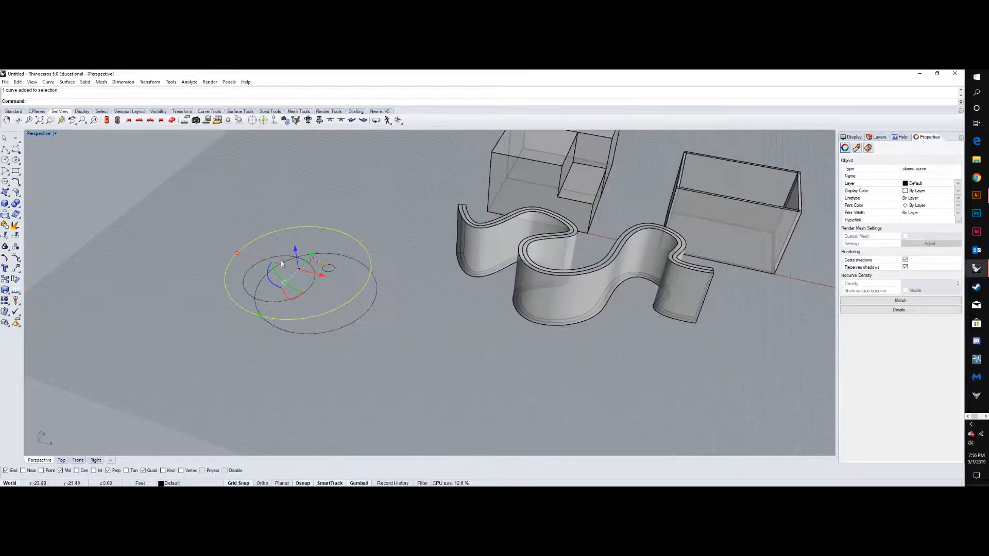
left_click(295, 251)
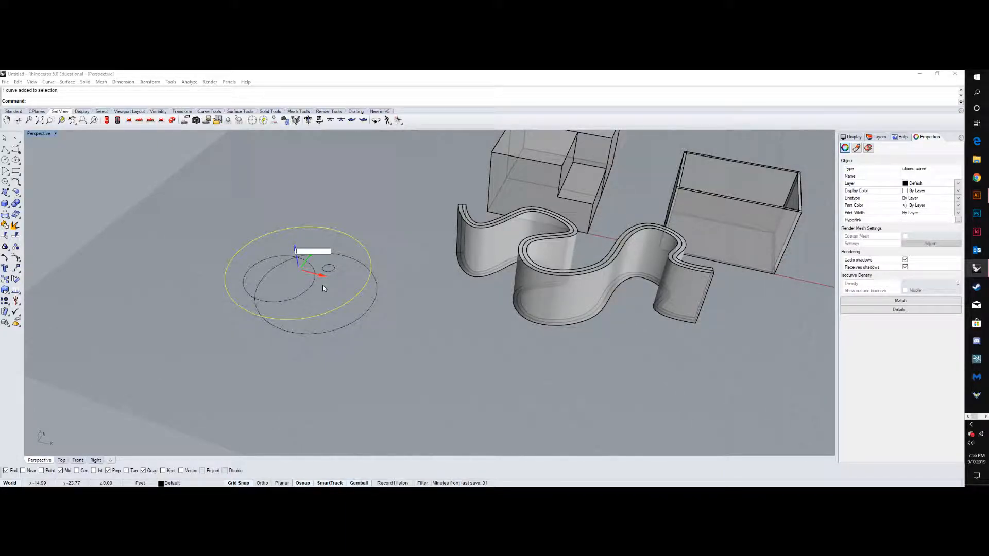
key("Return")
- Raise the medium-small circle 10 feet vertically with the gumball
left_click(302, 299)
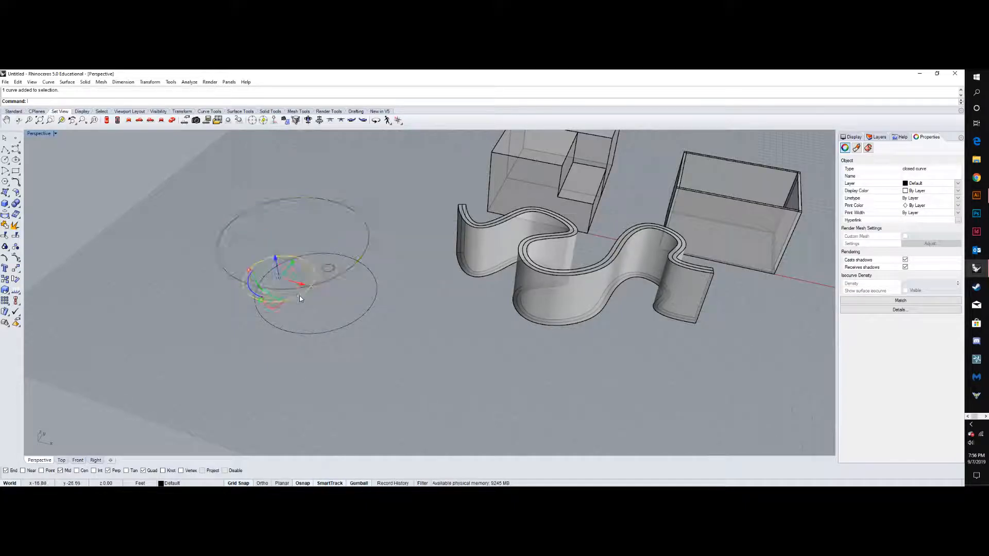
left_click(276, 264)
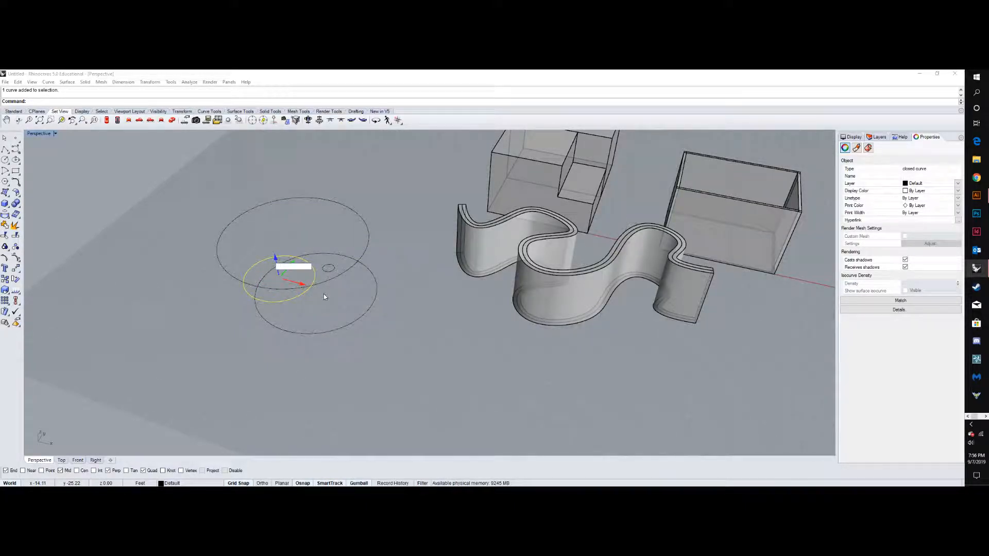
type("10")
key("Return")
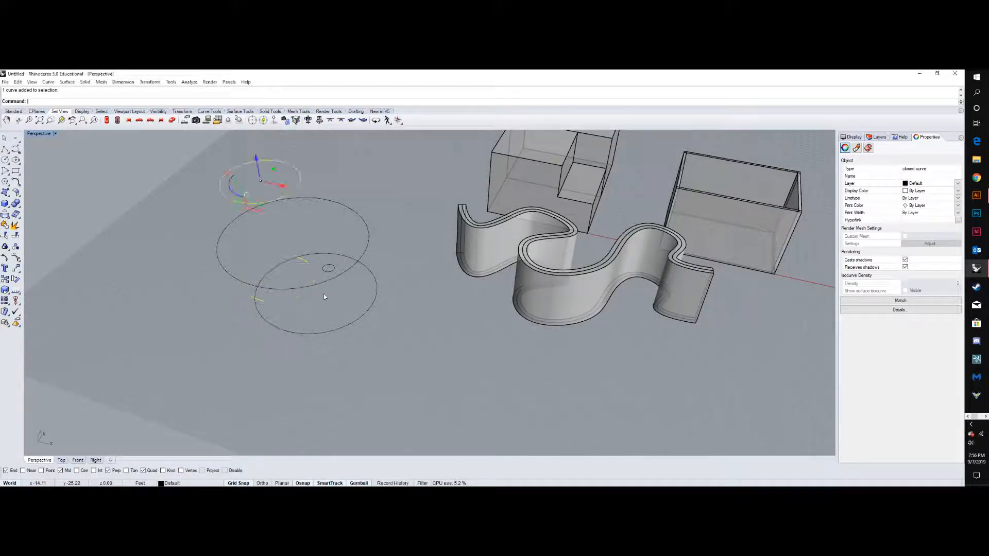
- Raise the tiny circle 17 feet vertically with the gumball and deselect it
left_click(328, 269)
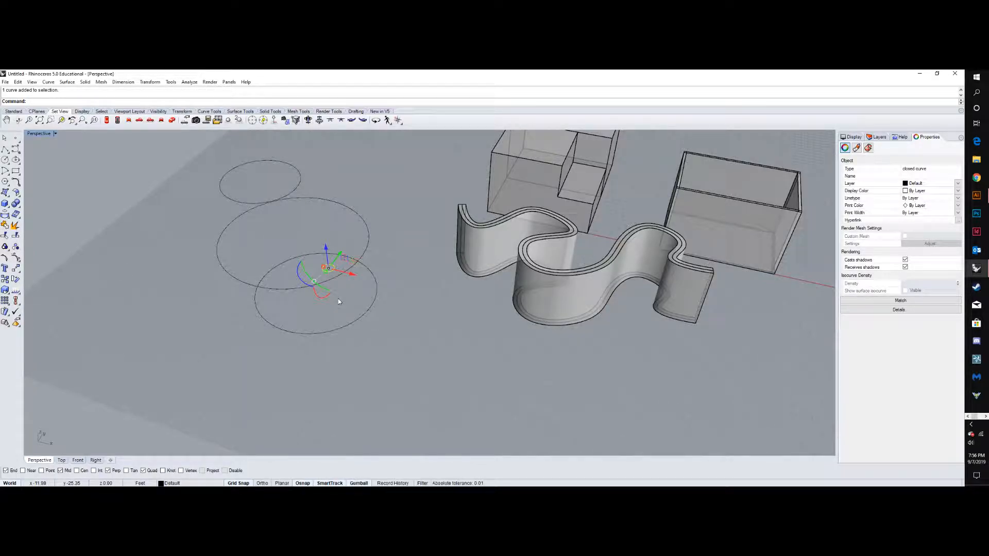
left_click(330, 260)
type("17")
key("Return")
left_click(387, 233)
- Start a Loft and select the four stacked circles in order from the lowest to the highest
scroll(415, 360, "down", 3)
right_click_drag(415, 360, 415, 339)
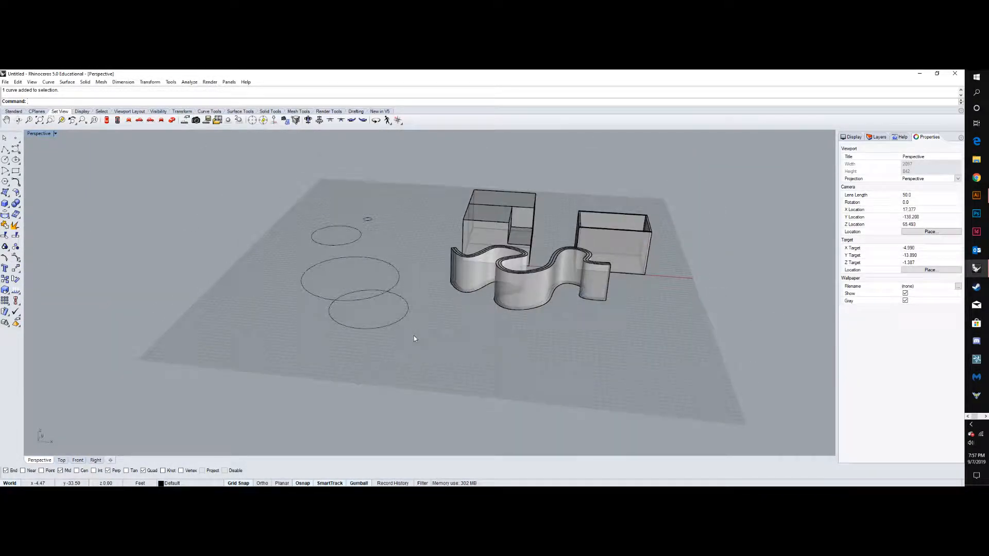
type("Loft")
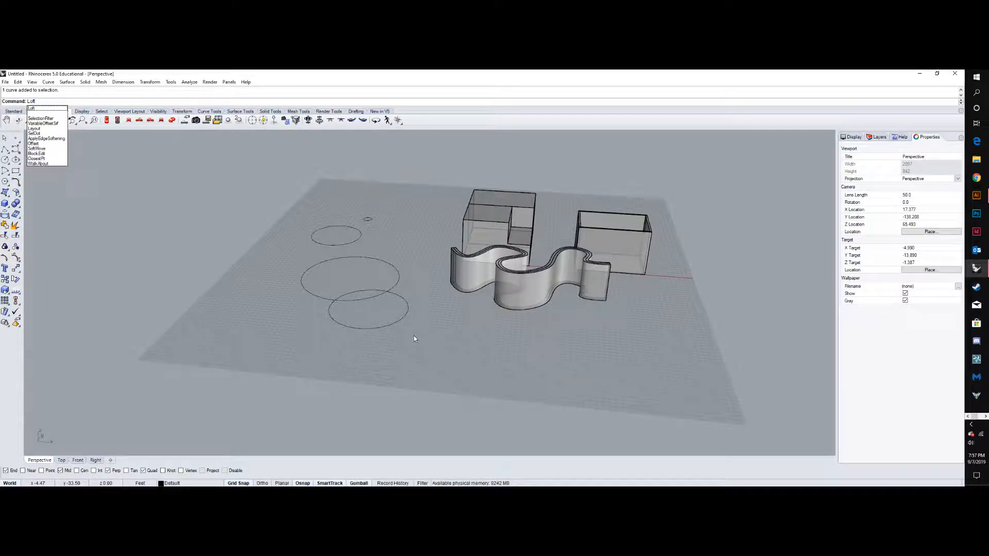
key("Return")
left_click(375, 327)
left_click(371, 298)
left_click(348, 244)
right_click_drag(369, 221, 389, 265)
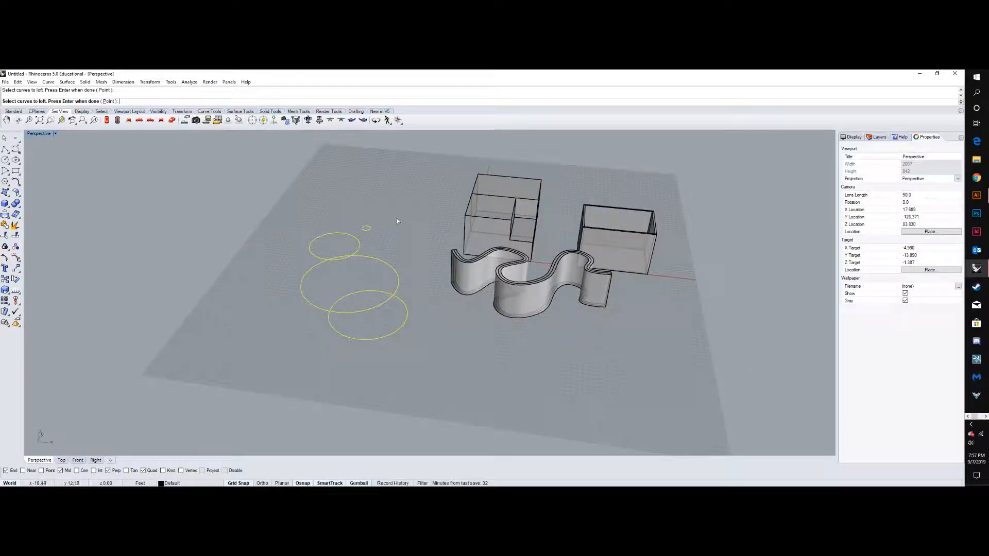
key("Return")
- Adjust the loft seam point on the tiny top circle and accept the seam alignment
right_click_drag(397, 215, 366, 228)
scroll(376, 214, "up", 5)
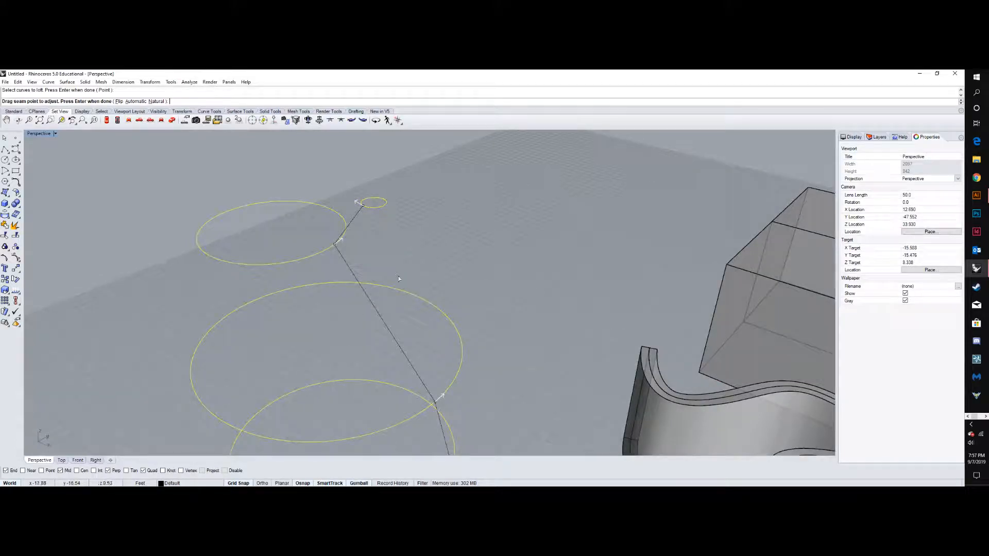
scroll(372, 226, "down", 3)
right_click_drag(370, 239, 394, 258)
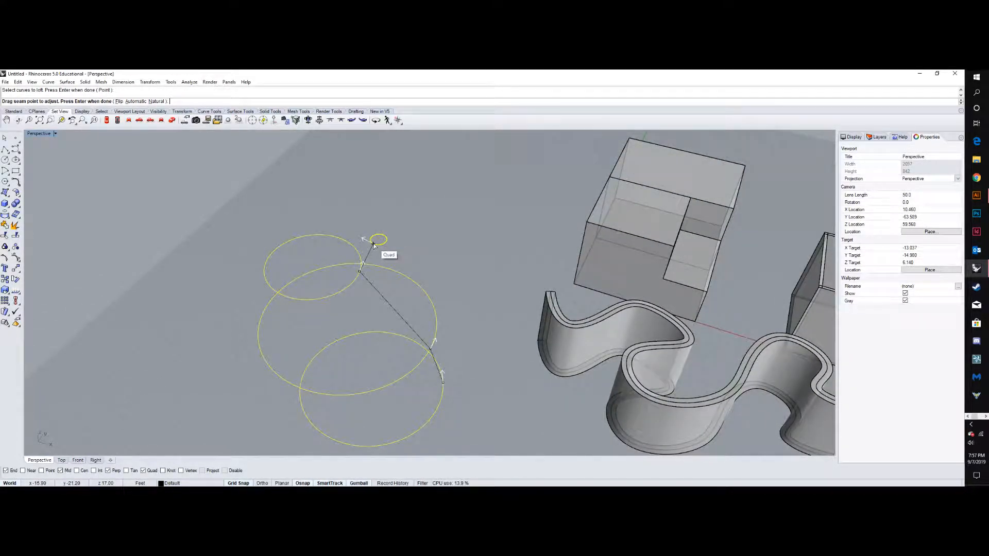
scroll(380, 247, "up", 3)
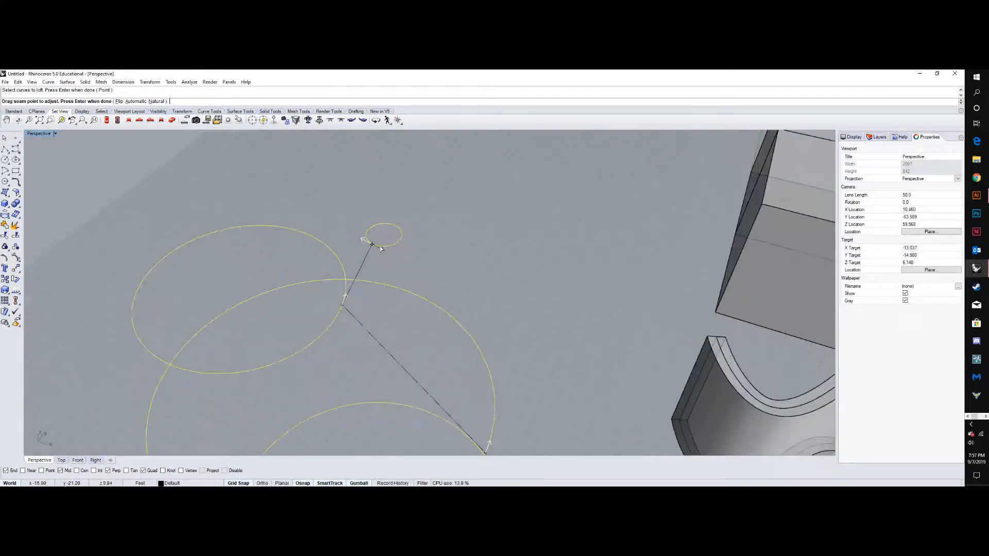
left_click(382, 250)
left_click(381, 249)
scroll(393, 215, "down", 4)
left_click(382, 231)
left_click(388, 242)
right_click_drag(427, 205, 447, 212)
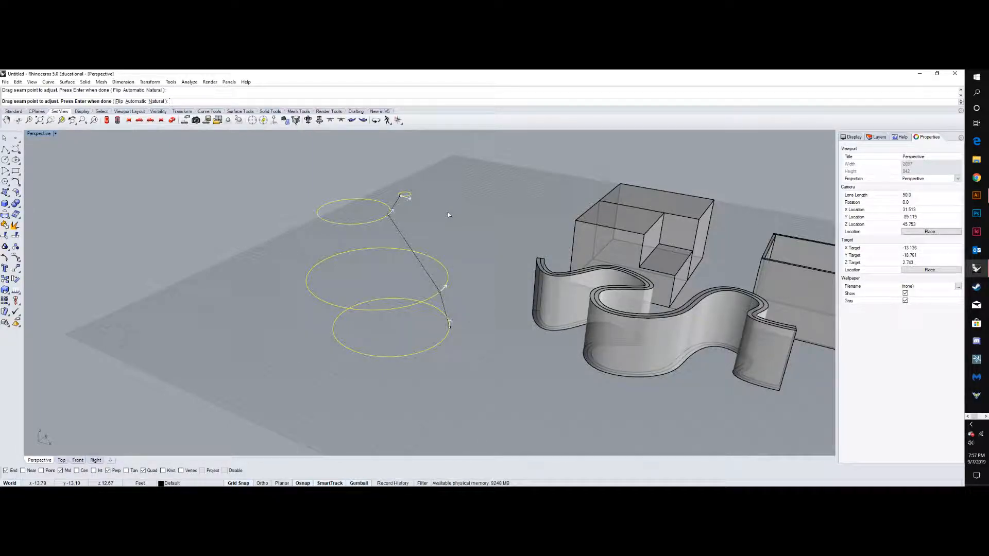
key("Return")
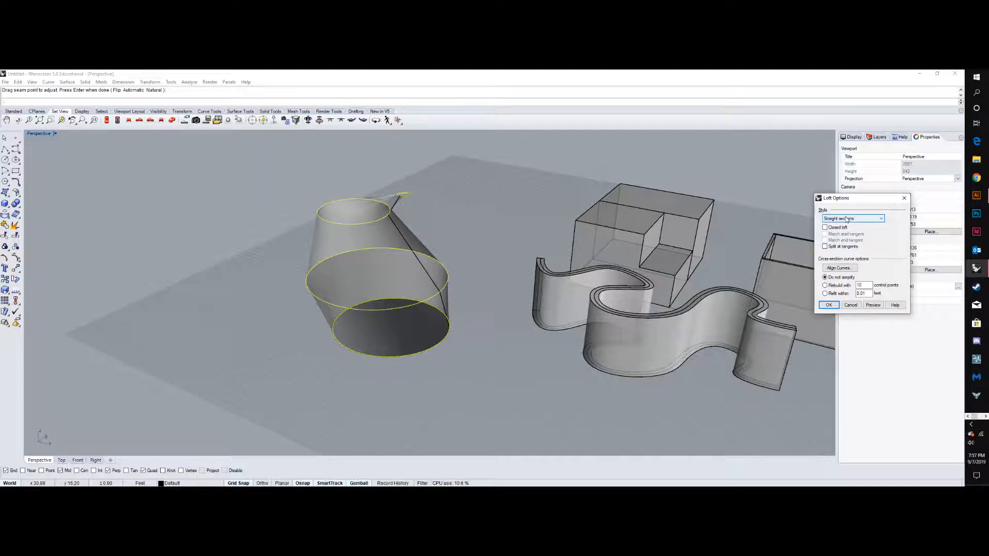
- Move the loft options clear of the model and preview the loft with the Loose style
left_click_drag(846, 198, 629, 193)
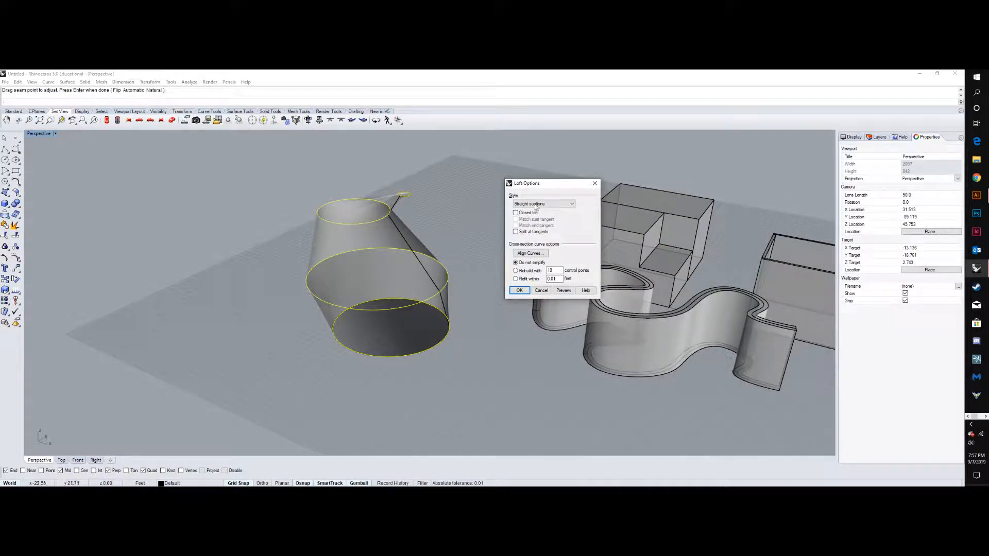
left_click(550, 205)
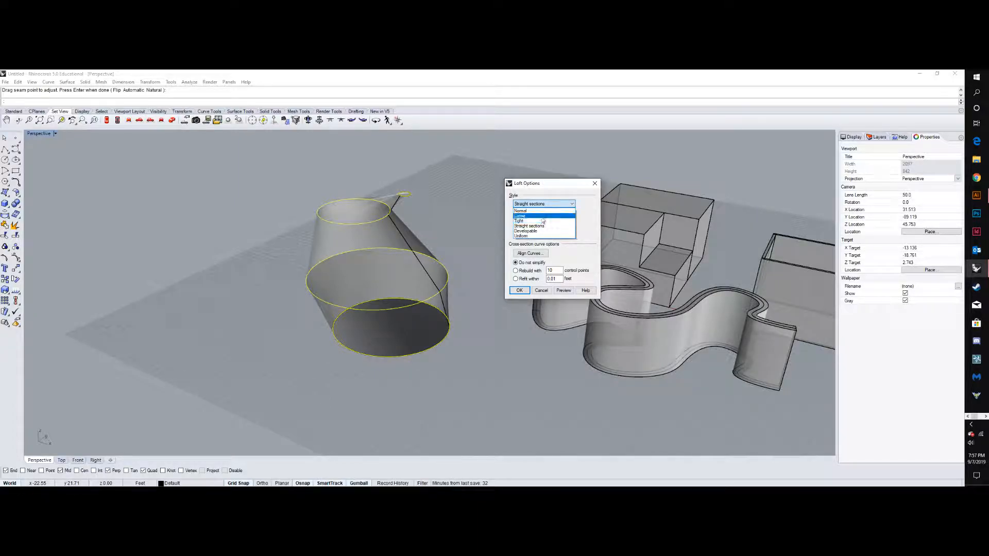
left_click(542, 215)
left_click(563, 290)
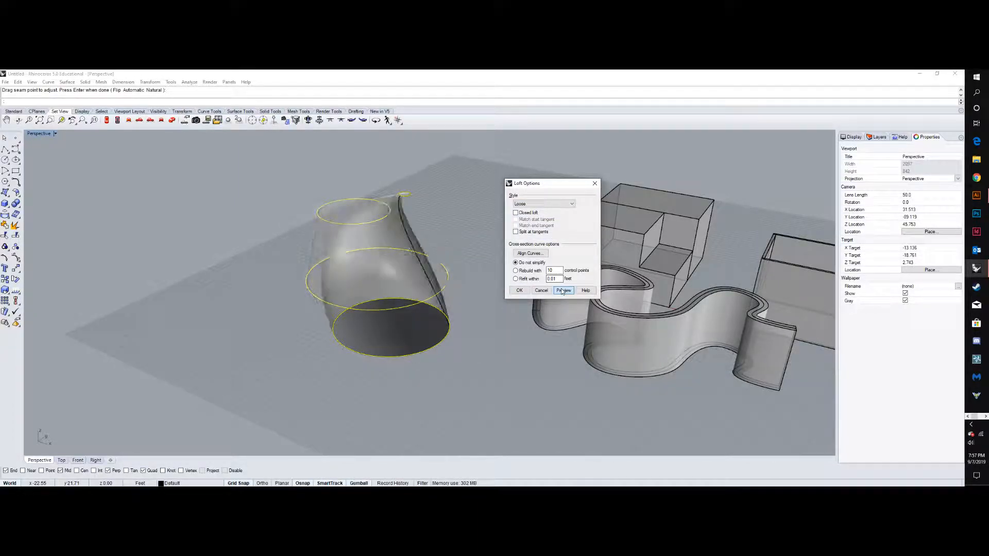
- Change the loft style to Tight and preview the surface up close
left_click(550, 203)
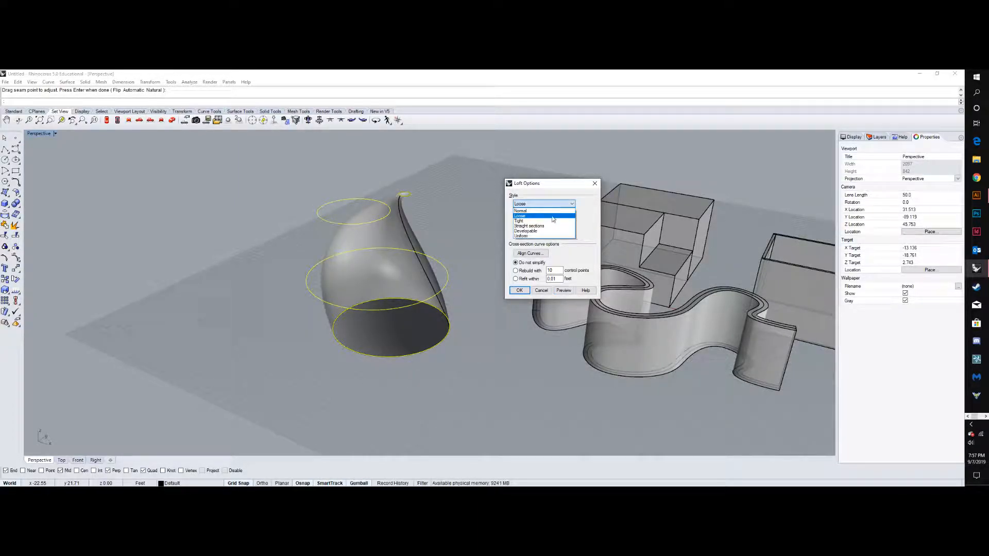
left_click(552, 221)
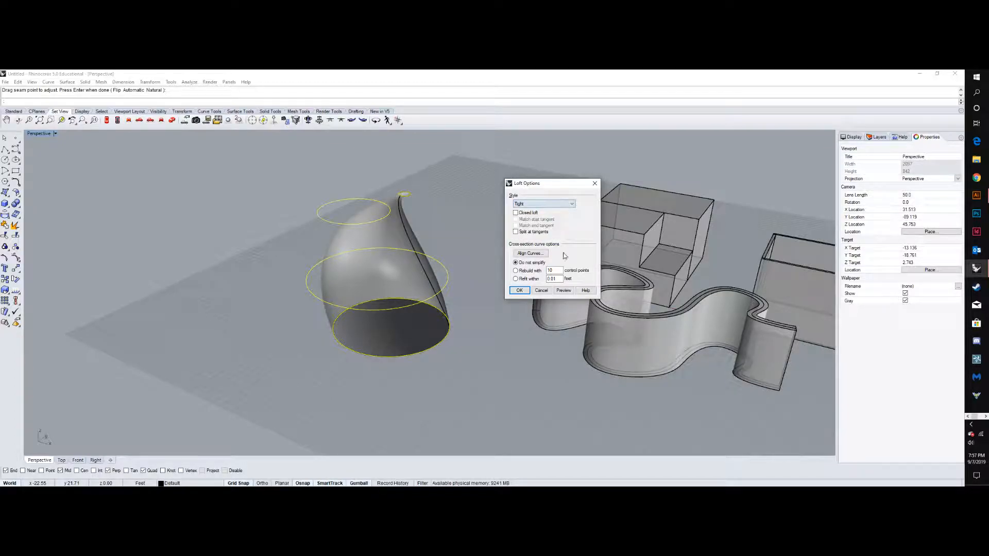
left_click(564, 291)
right_click_drag(447, 230, 524, 223)
scroll(407, 237, "up", 5)
- Set the loft style to Straight sections and preview the surface
left_click(545, 204)
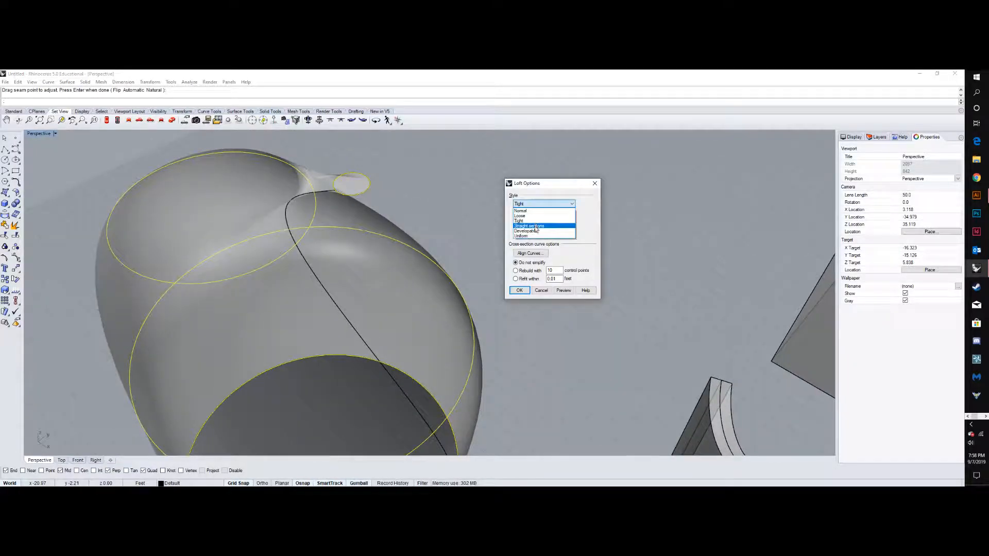
left_click(534, 227)
left_click(564, 291)
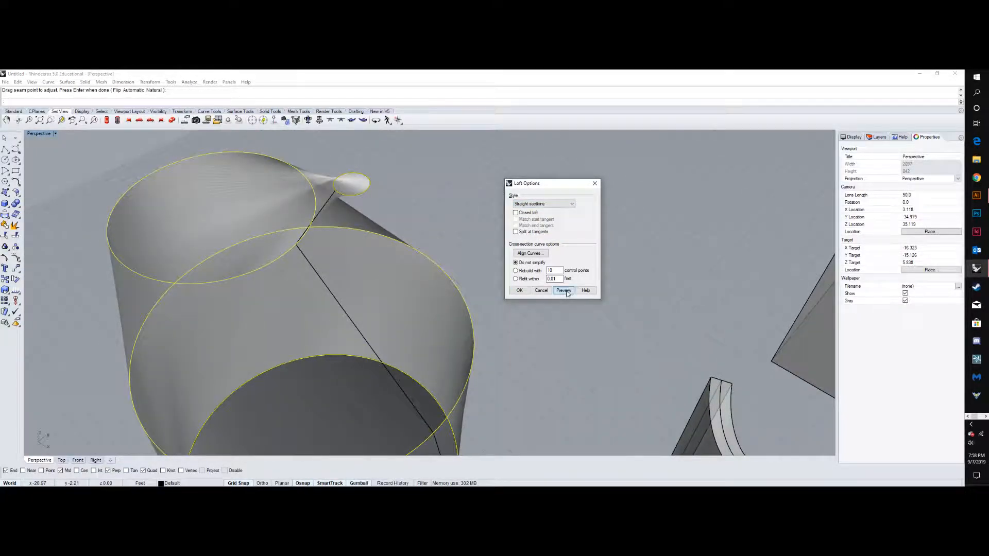
mouse_move(500, 261)
right_mouse_down()
mouse_move(402, 238)
mouse_move(401, 265)
mouse_move(441, 252)
mouse_move(484, 263)
right_mouse_up()
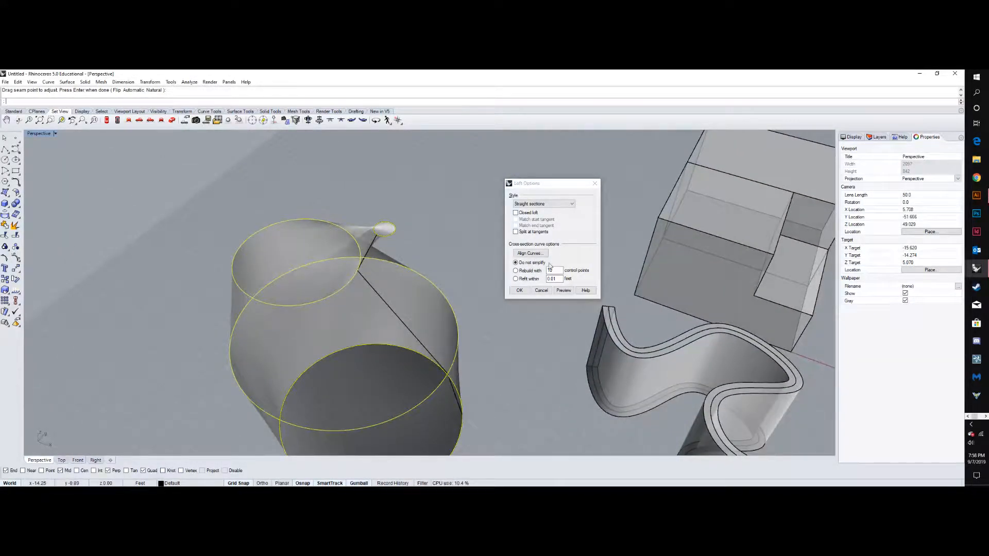
- Reverse the tiny top circle's direction in the loft's curve alignment and accept the alignment
left_click(530, 253)
left_click(377, 234)
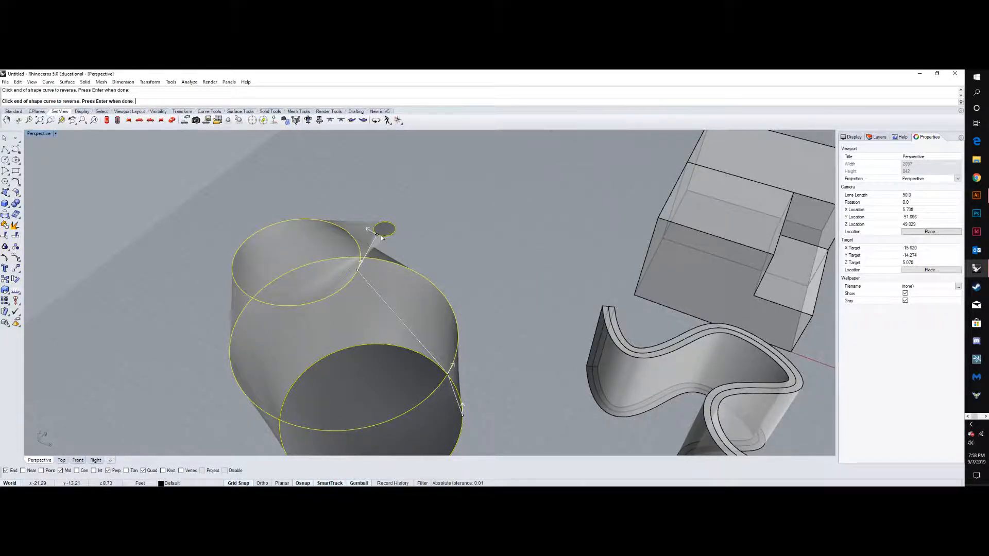
right_click_drag(435, 256, 352, 233)
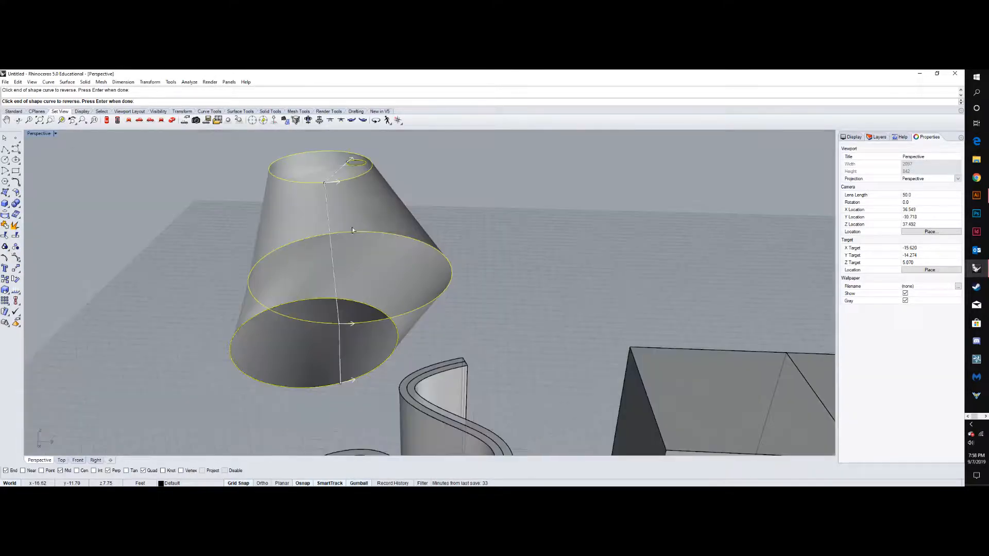
right_click_drag(450, 227, 425, 200)
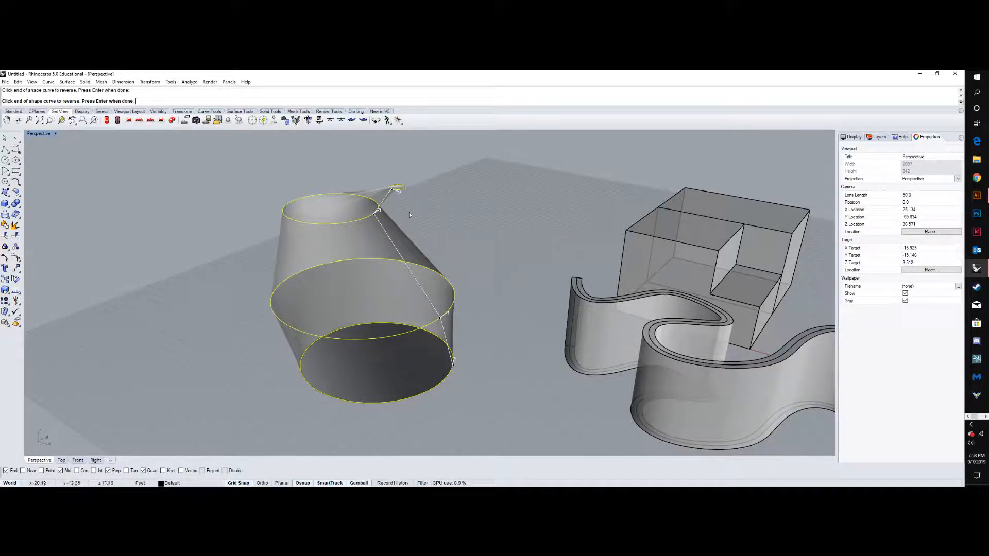
scroll(411, 216, "down", 4)
right_click_drag(414, 222, 435, 227)
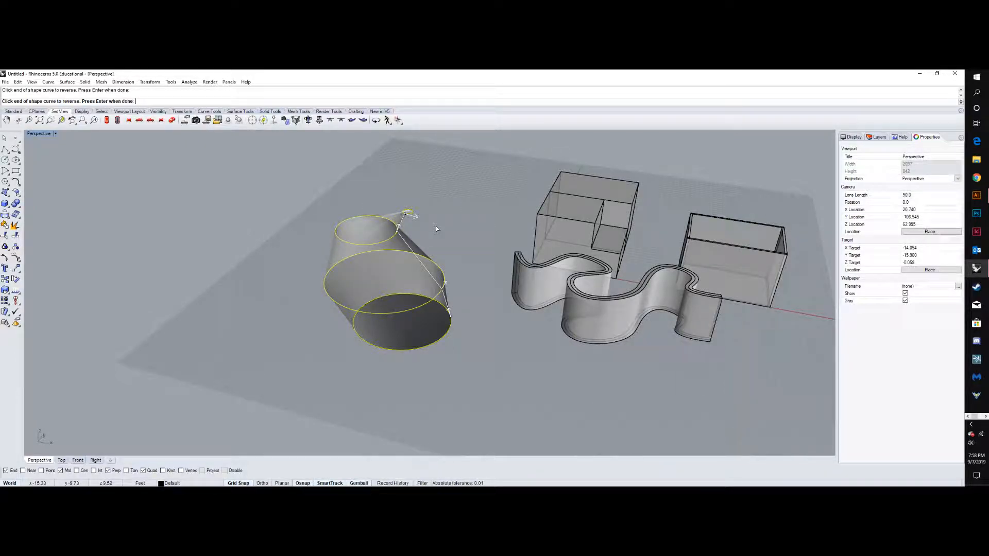
right_click_drag(438, 240, 475, 243)
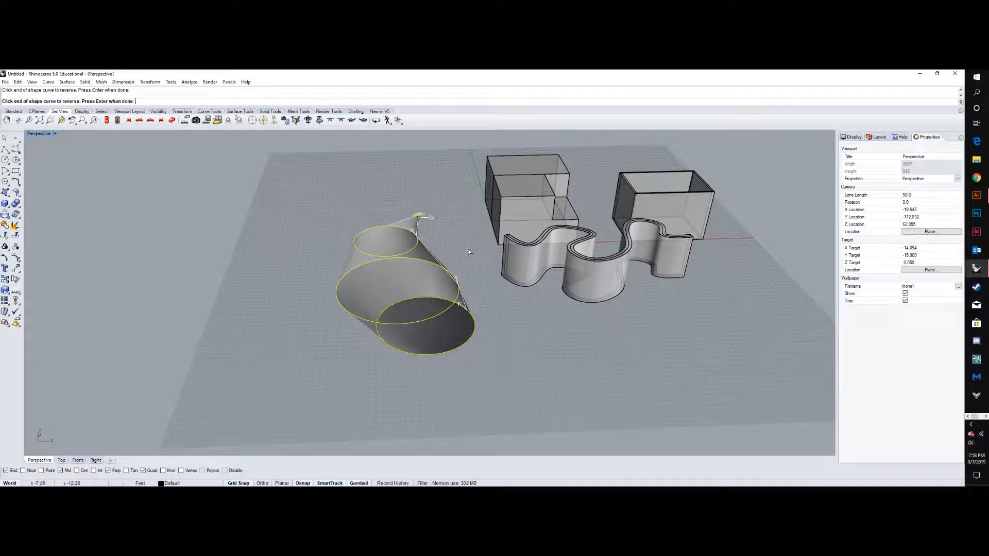
mouse_move(440, 244)
right_mouse_down()
mouse_move(412, 242)
mouse_move(462, 249)
mouse_move(421, 254)
mouse_move(441, 249)
right_mouse_up()
key("Return")
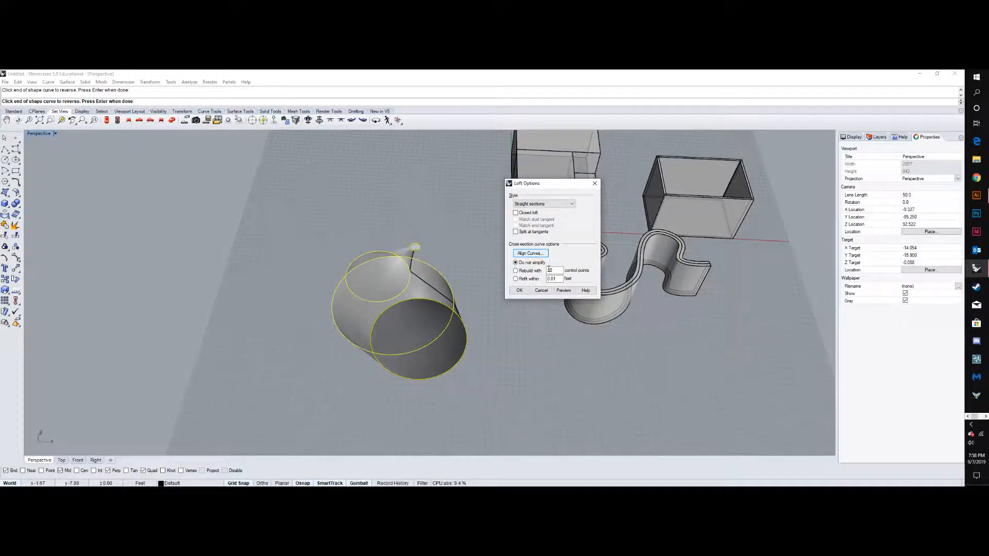
- Preview the loft with the Uniform style, inspect it around the tiny top circle, and cancel the loft
left_click(537, 205)
left_click(530, 205)
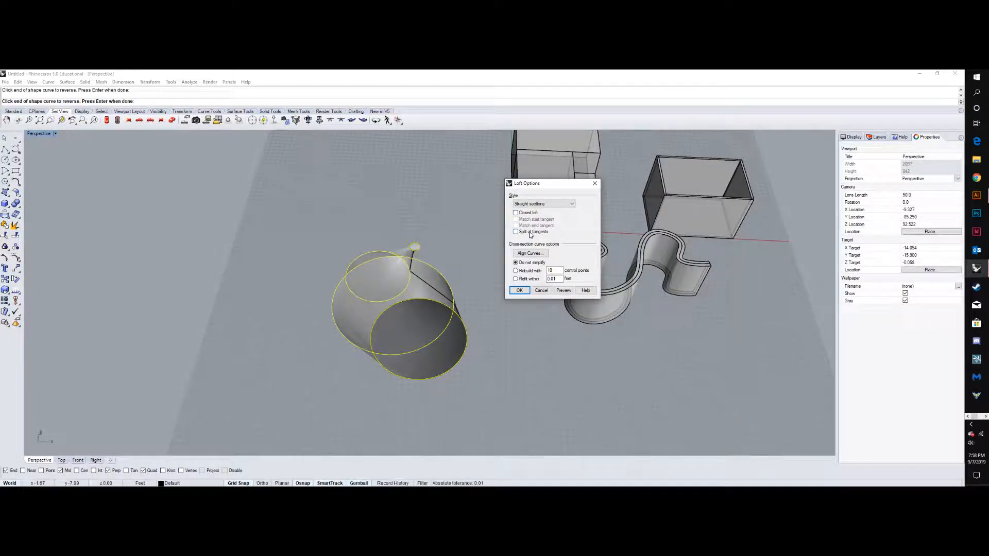
left_click(543, 205)
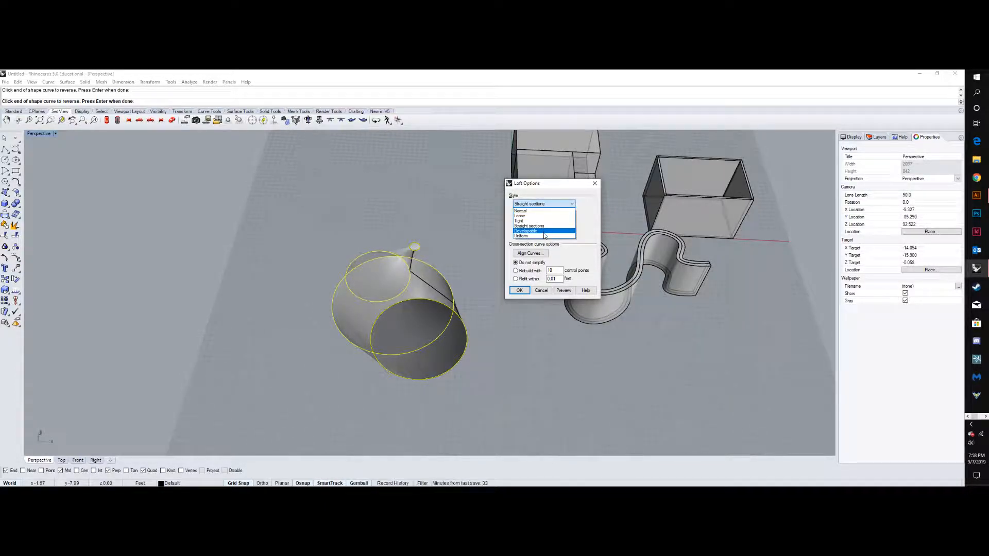
left_click(543, 236)
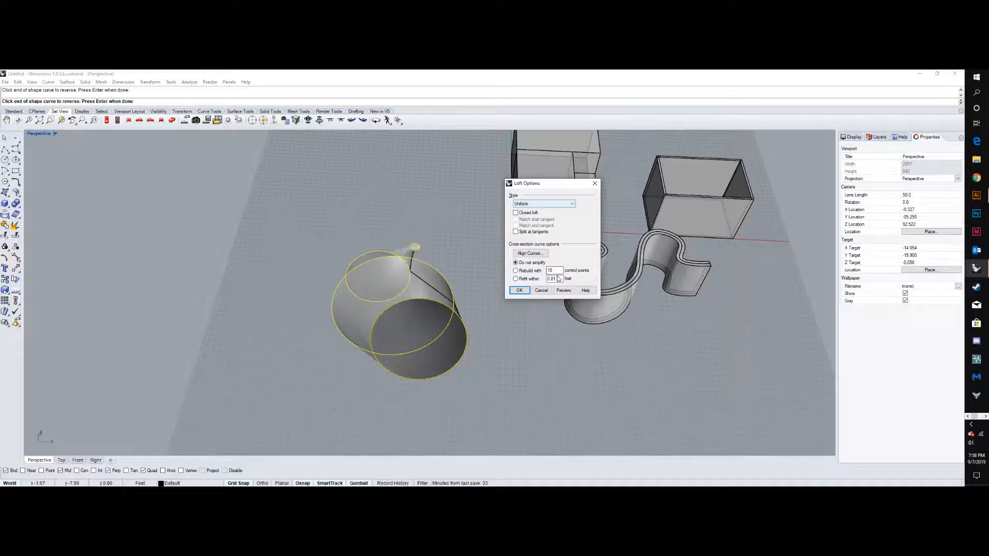
left_click(563, 291)
right_click_drag(479, 268, 418, 217)
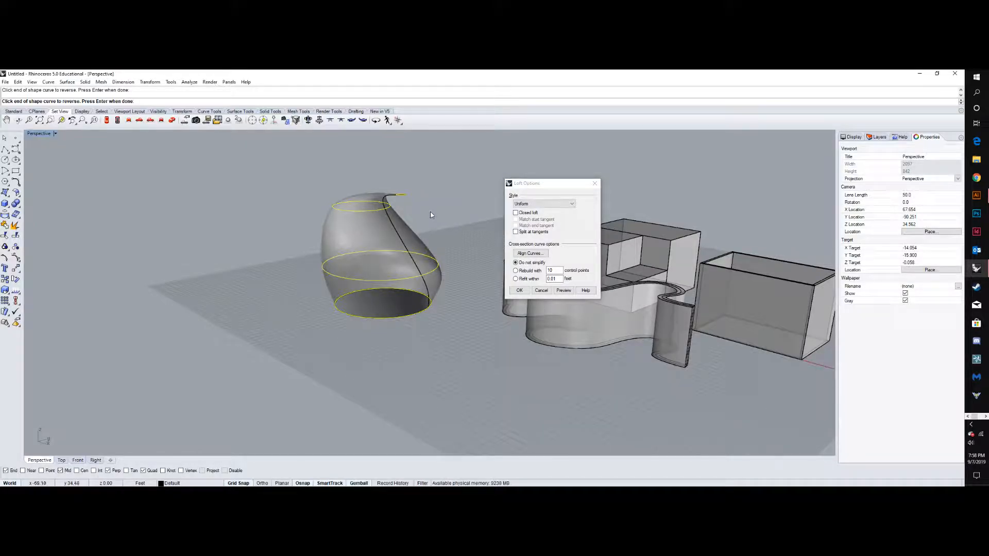
right_click_drag(425, 208, 439, 230)
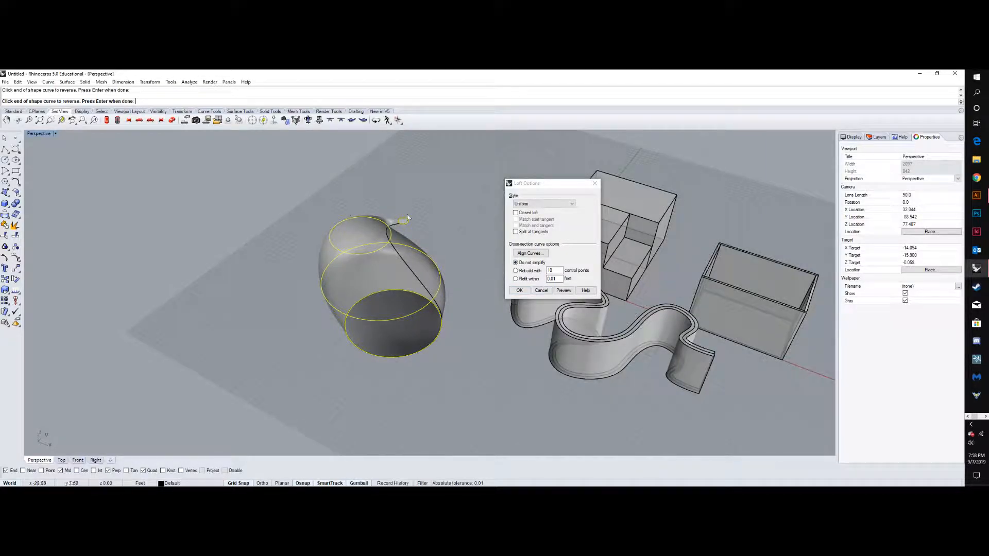
scroll(411, 212, "up", 5)
right_click_drag(422, 253, 404, 228)
scroll(407, 224, "down", 4)
right_click_drag(415, 182, 423, 222)
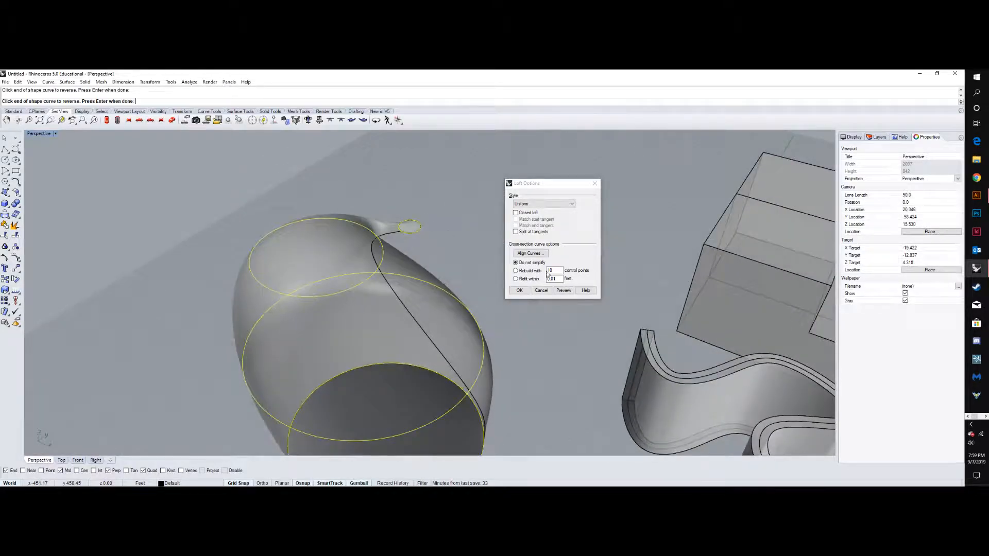
left_click(540, 292)
- Move the tiny top circle -2 along the Y axis, and shift it in the negative X direction over the circle below
left_click(415, 235)
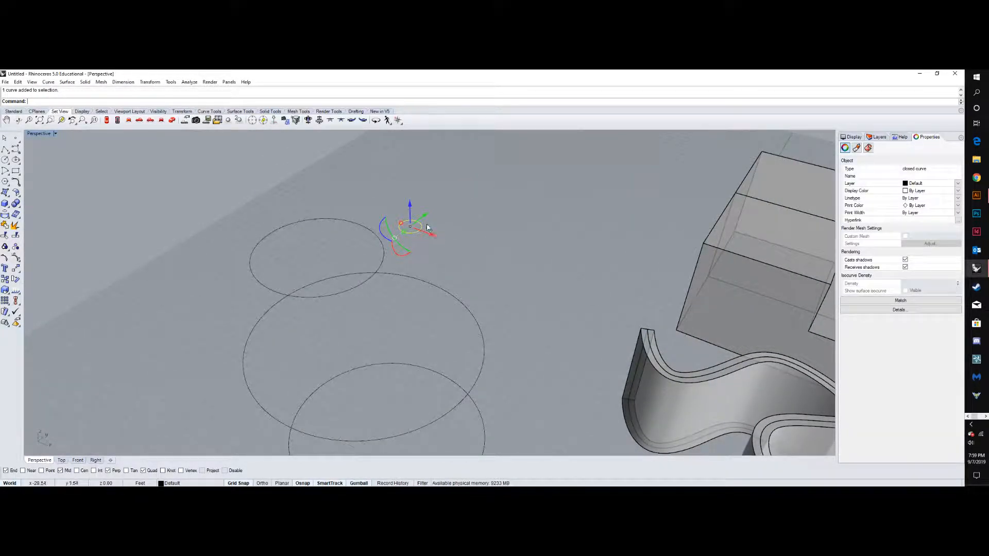
left_click(424, 219)
left_click(461, 242)
left_click(422, 229)
left_click(423, 219)
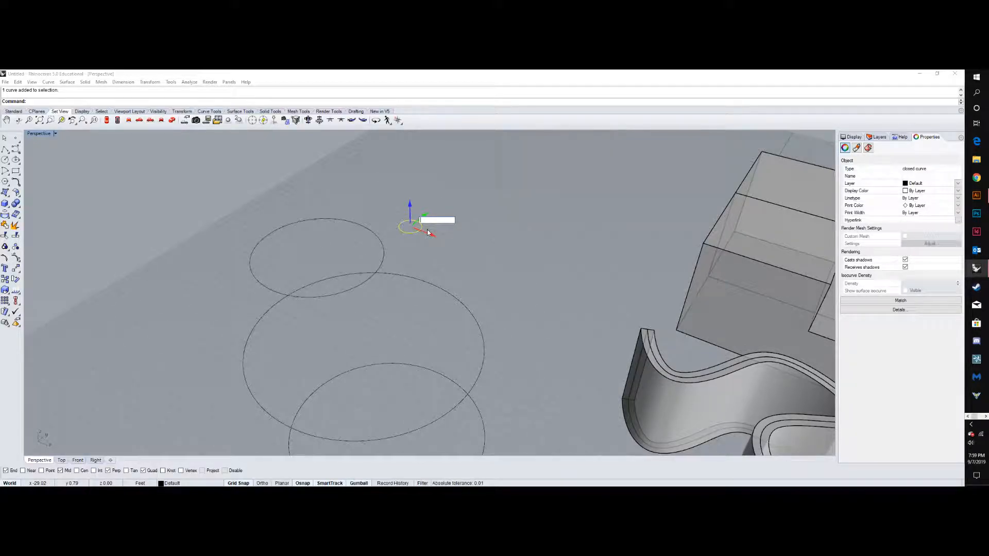
type("-2")
key("Return")
left_click(416, 249)
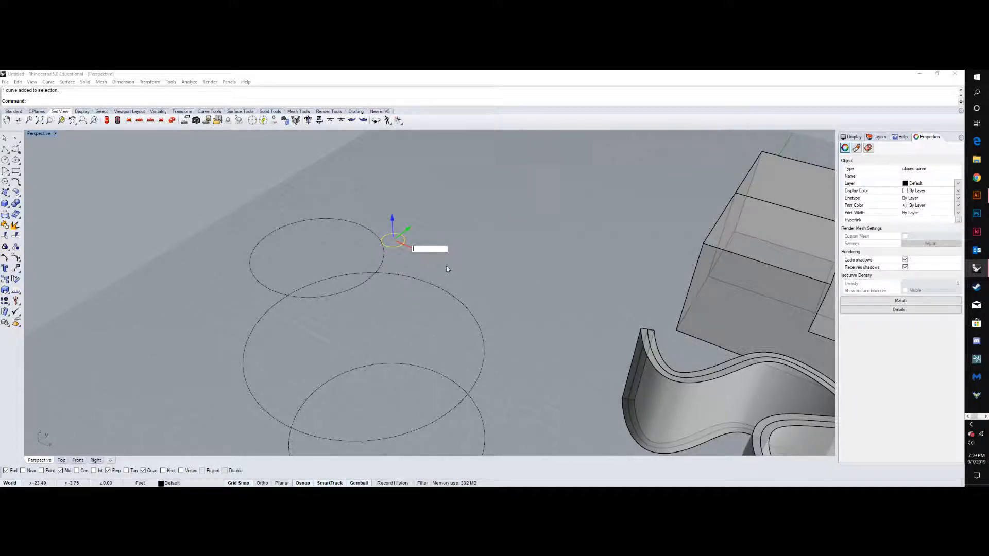
key("Return")
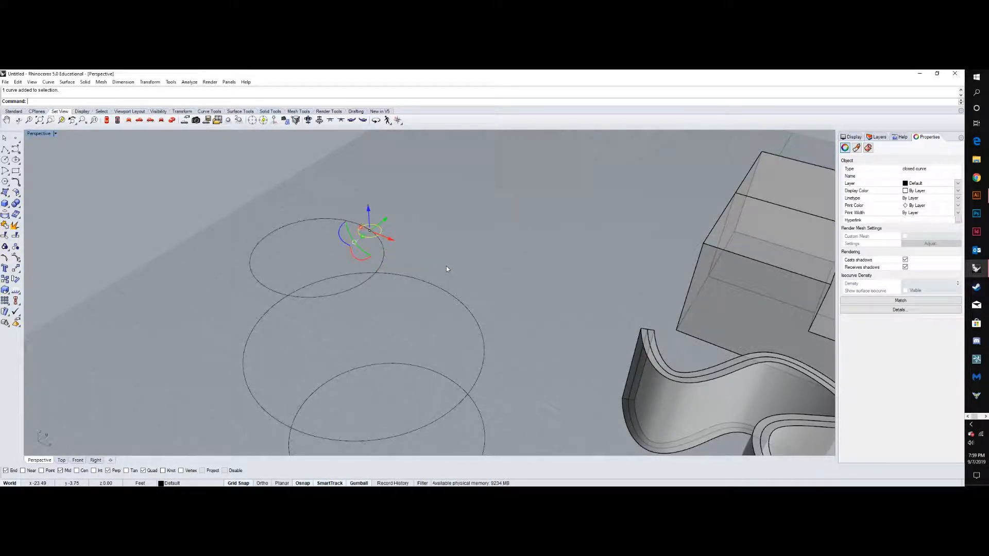
key("Escape")
- Start a Loft through all four circles from the ground circle to the tiny top one and accept the seam points
scroll(418, 196, "down", 3)
right_click_drag(436, 247, 441, 212)
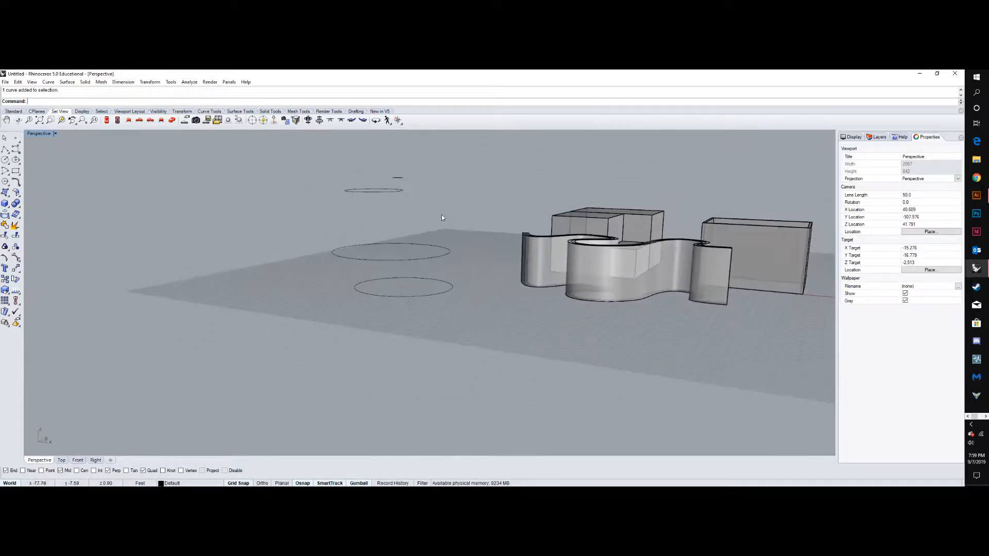
type("loft")
key("Return")
left_click(444, 290)
left_click(436, 261)
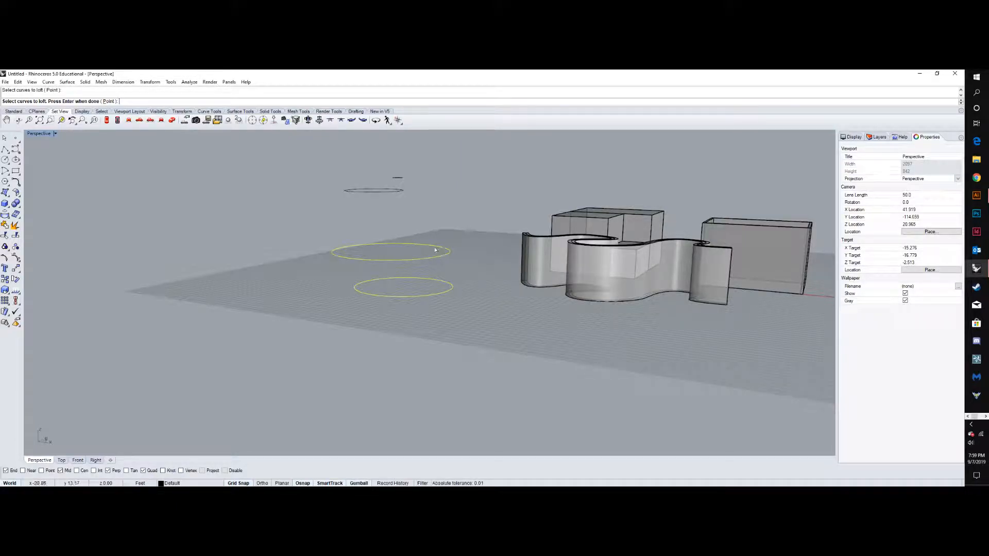
left_click(379, 190)
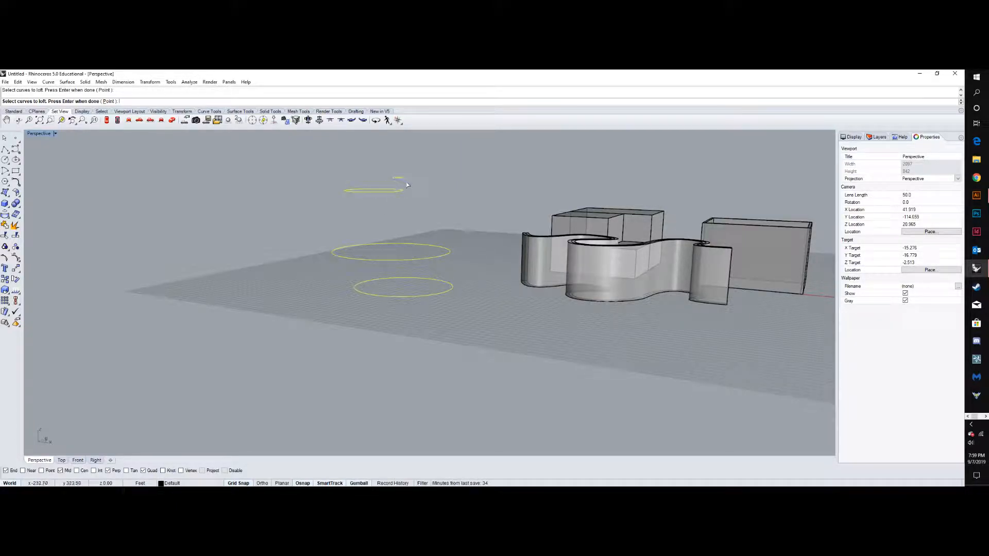
right_click_drag(426, 195, 431, 205)
key("Return")
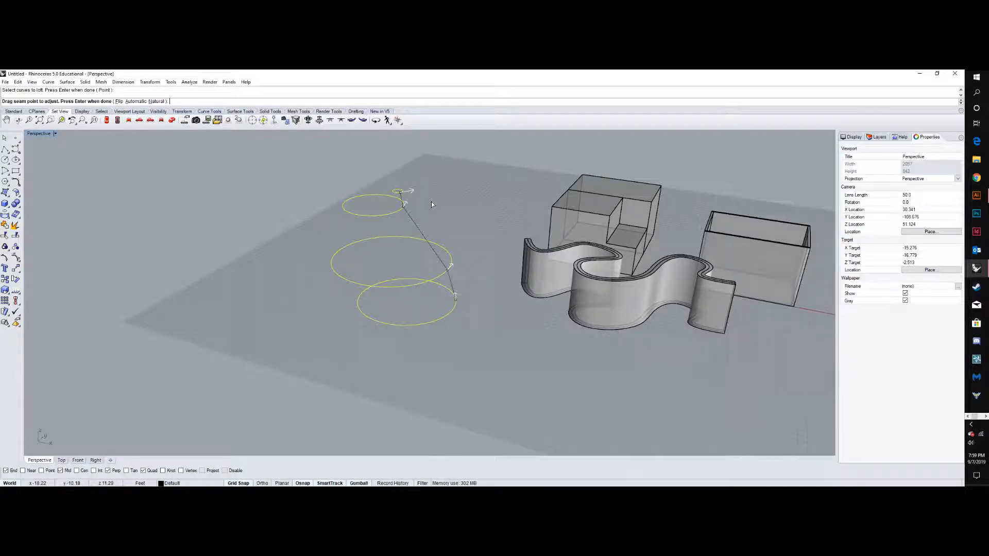
key("Return")
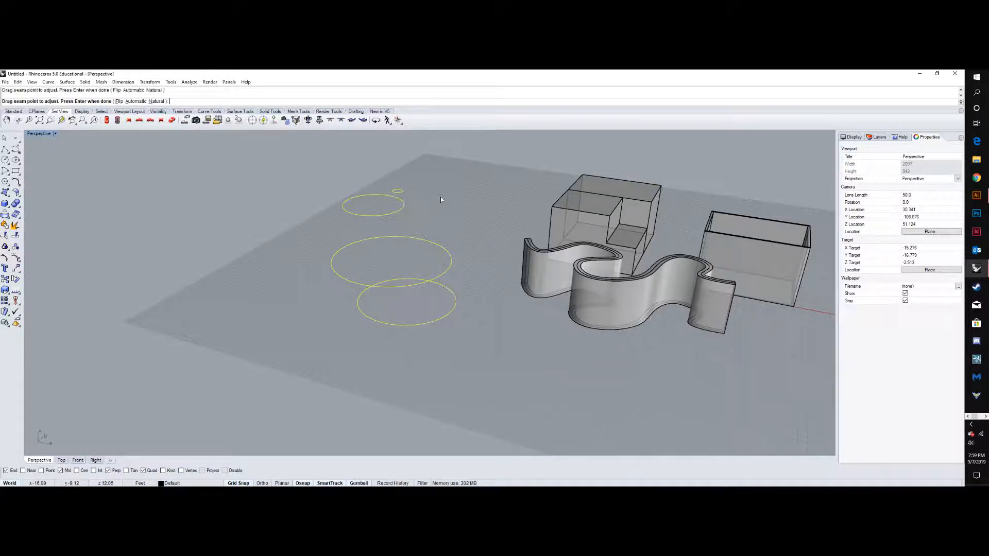
- Set the loft style to Loose and inspect the resulting surface preview
right_click_drag(427, 206, 552, 281)
left_click(536, 204)
left_click(533, 216)
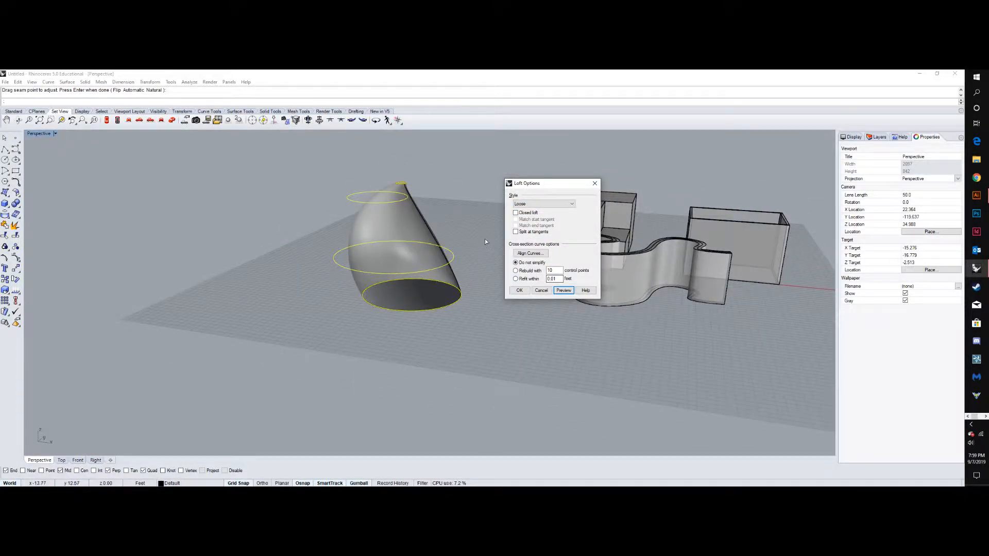
right_click_drag(486, 239, 516, 217)
- Change the loft style to Tight and preview the surface
left_click(543, 204)
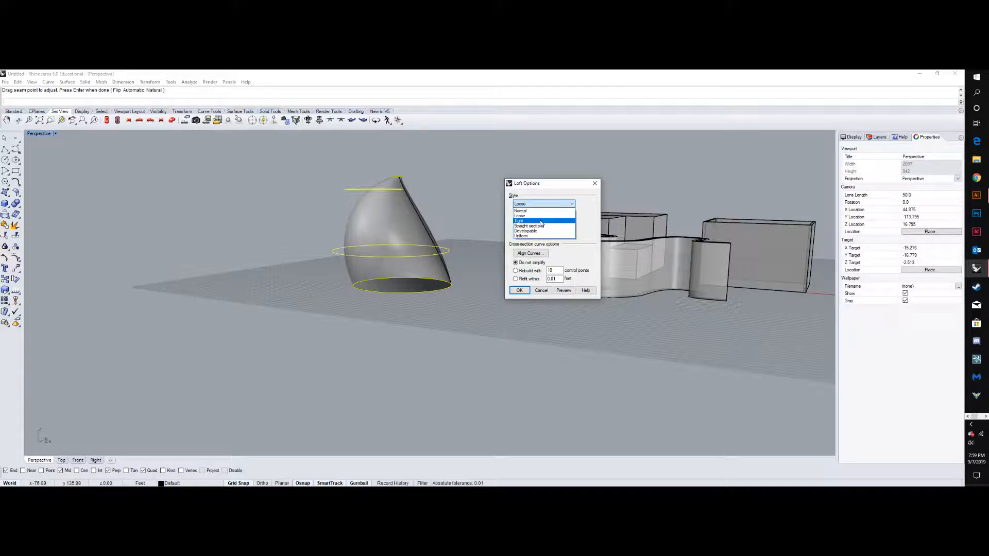
left_click(541, 225)
right_click_drag(442, 227, 368, 211)
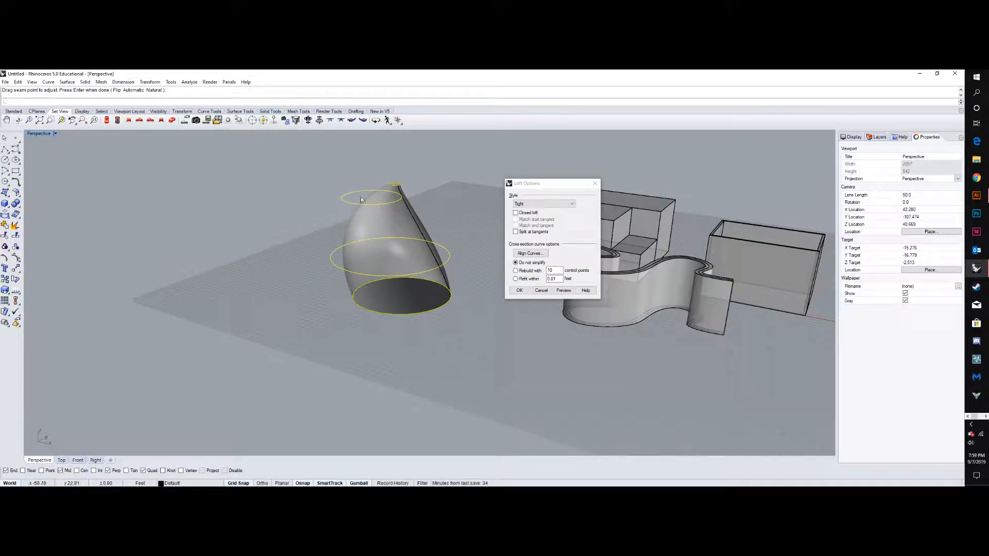
left_click(535, 205)
left_click(535, 205)
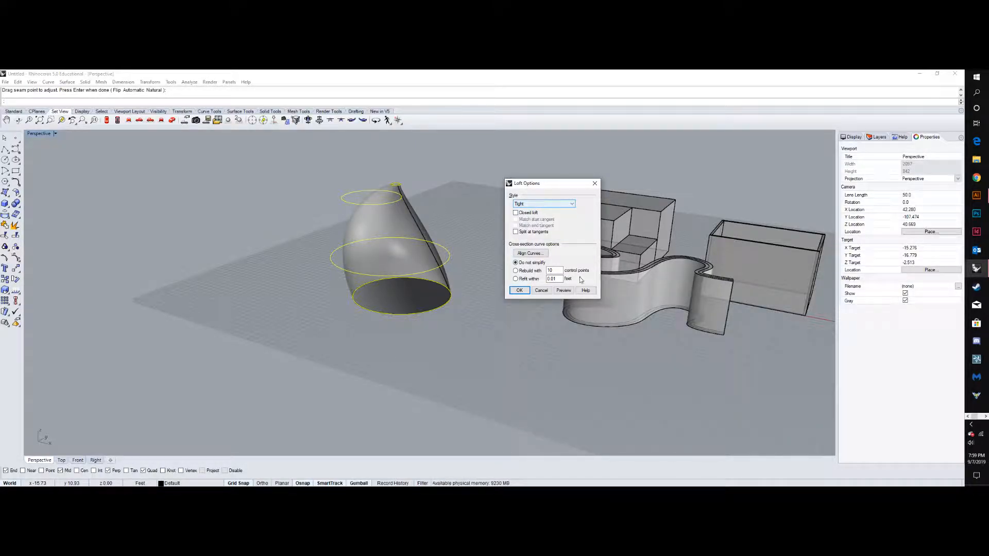
left_click(566, 291)
- Inspect the Tight preview near its base and from afar, and create the lofted surface
right_click_drag(460, 252, 427, 280)
scroll(411, 266, "up", 5)
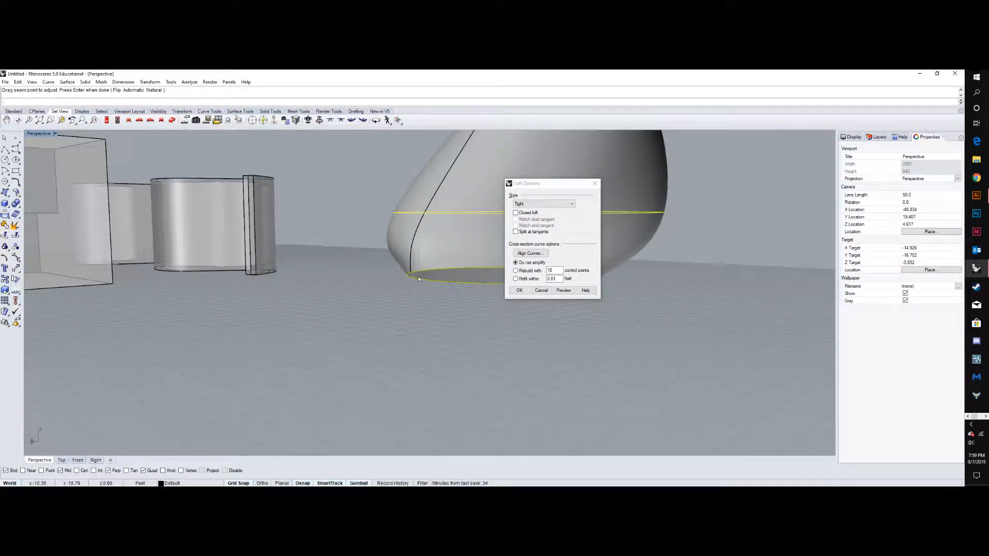
right_click_drag(395, 237, 424, 223)
scroll(407, 226, "down", 6)
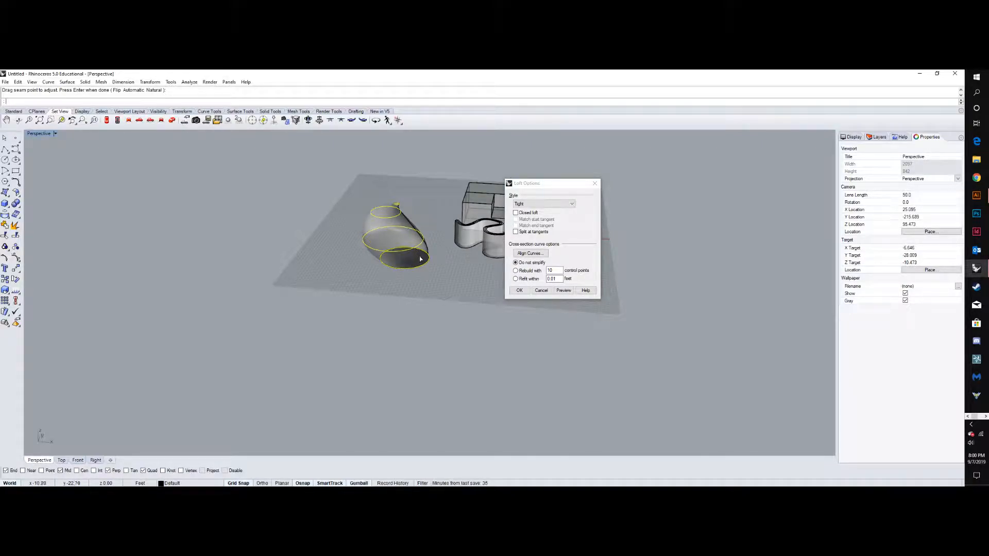
right_click_drag(420, 259, 409, 243)
scroll(409, 243, "up", 5)
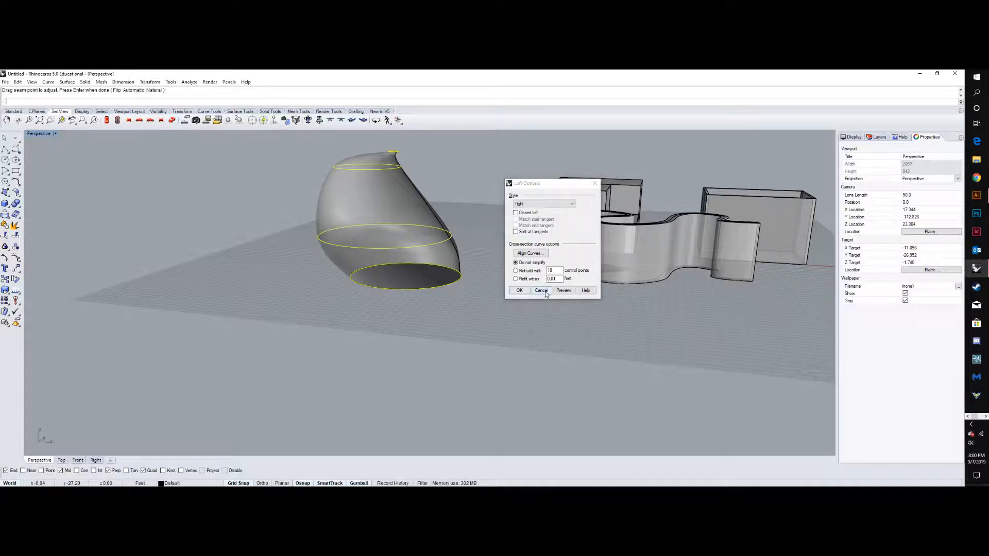
left_click(527, 291)
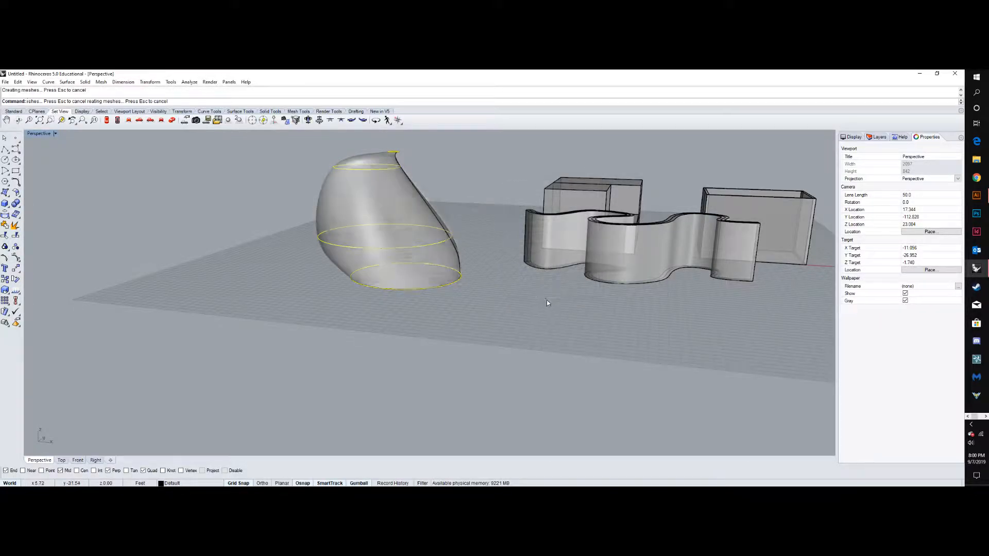
- Examine the finished lofted surface from above and around its sides, selecting and deselecting it
right_click_drag(485, 270, 462, 294)
left_click(470, 216)
scroll(463, 294, "down", 4)
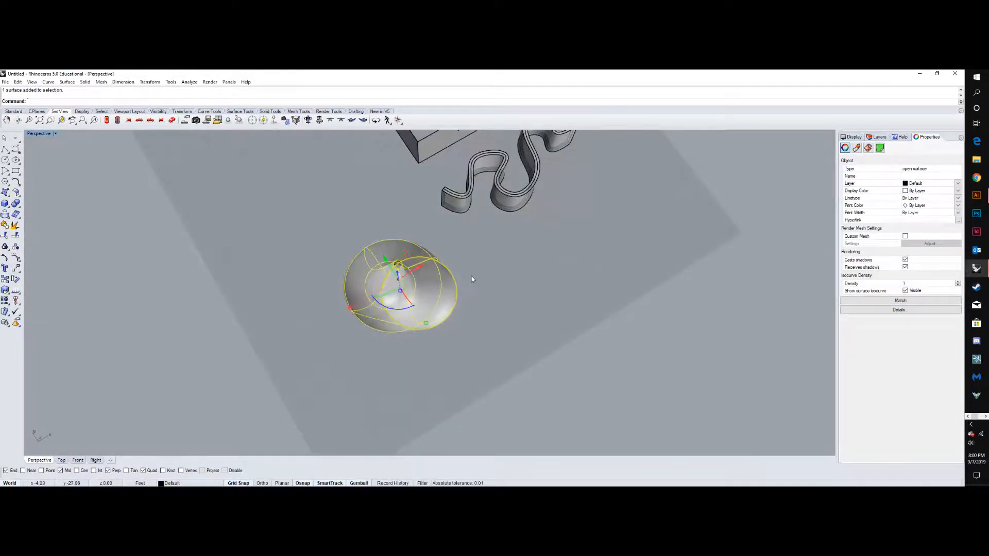
left_click(472, 277)
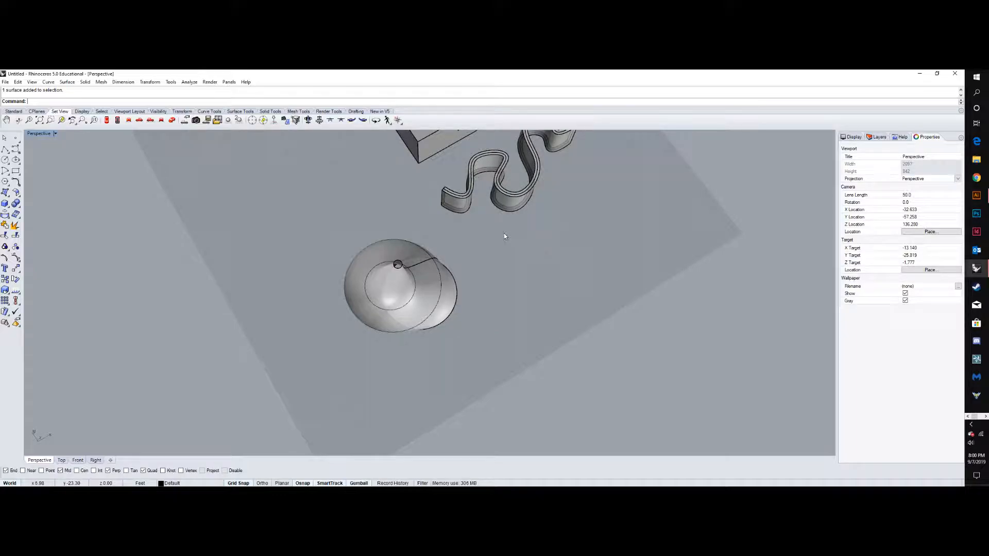
right_click_drag(505, 302, 446, 266)
scroll(471, 317, "down", 4)
left_click(455, 271)
left_click(443, 257)
right_click_drag(462, 258, 514, 302)
scroll(454, 248, "up", 8)
scroll(482, 234, "down", 4)
left_click(534, 254)
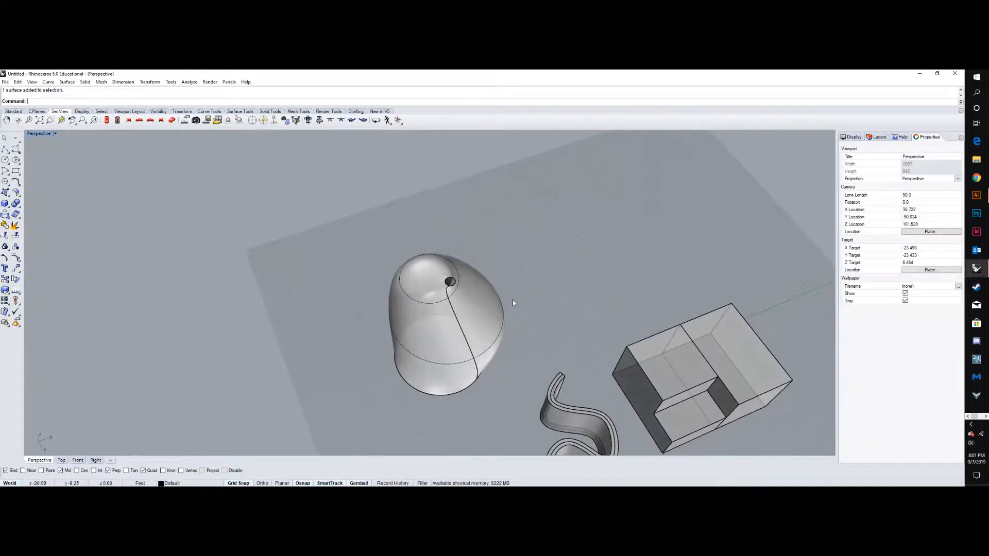
- Draw a straight single-segment polyline on the ground plane with Ortho on, crossing beneath the lofted surface and extending past both sides
left_click(5, 150)
right_click_drag(227, 293, 332, 367)
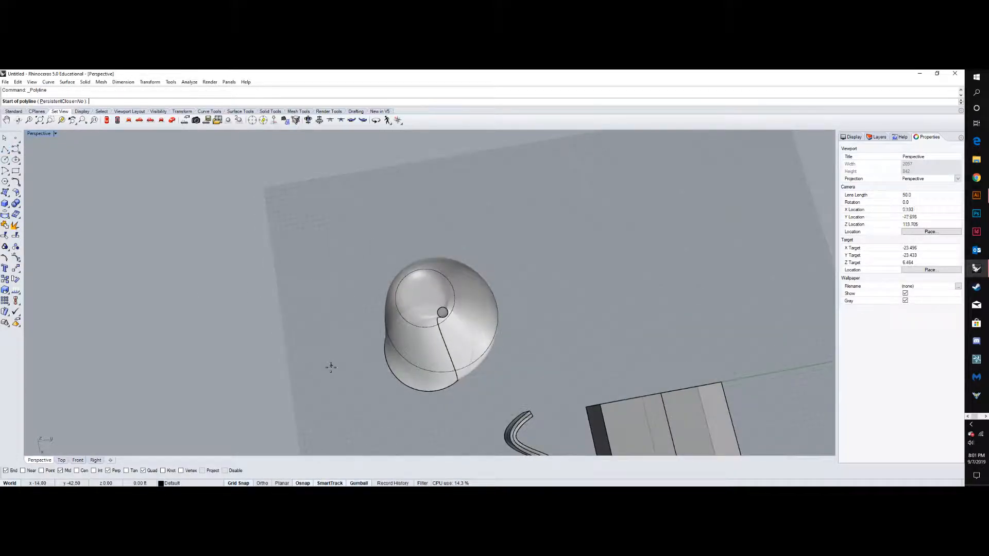
left_click(310, 384)
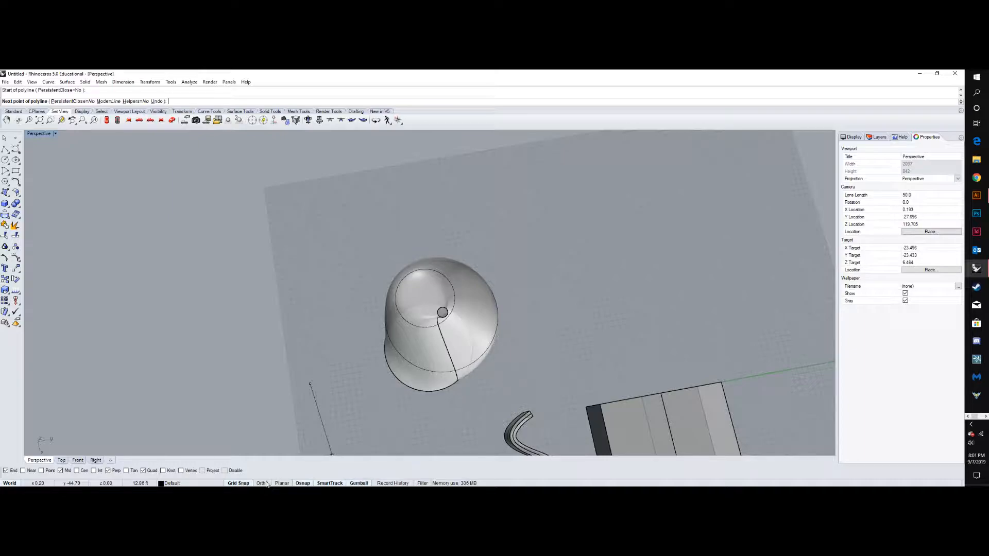
left_click(262, 483)
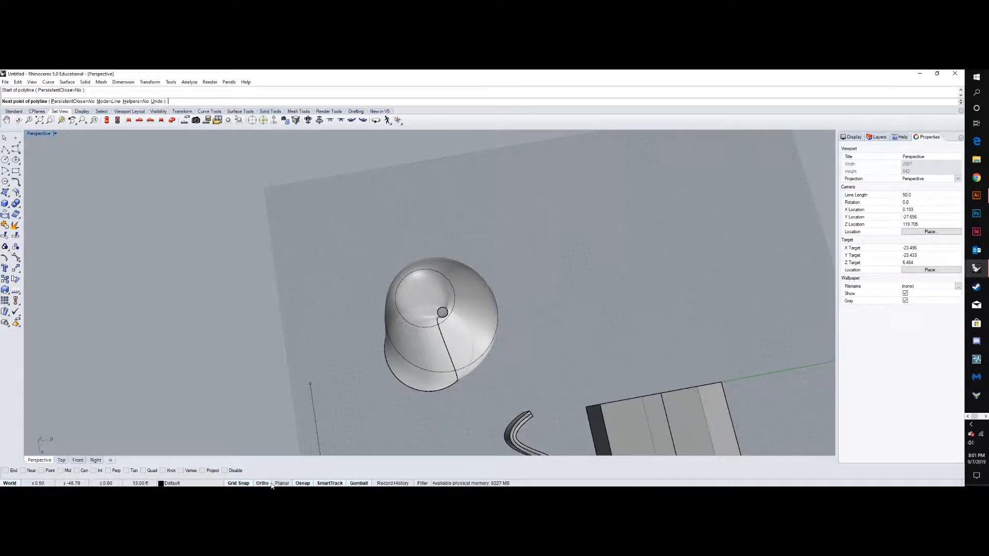
left_click(548, 351)
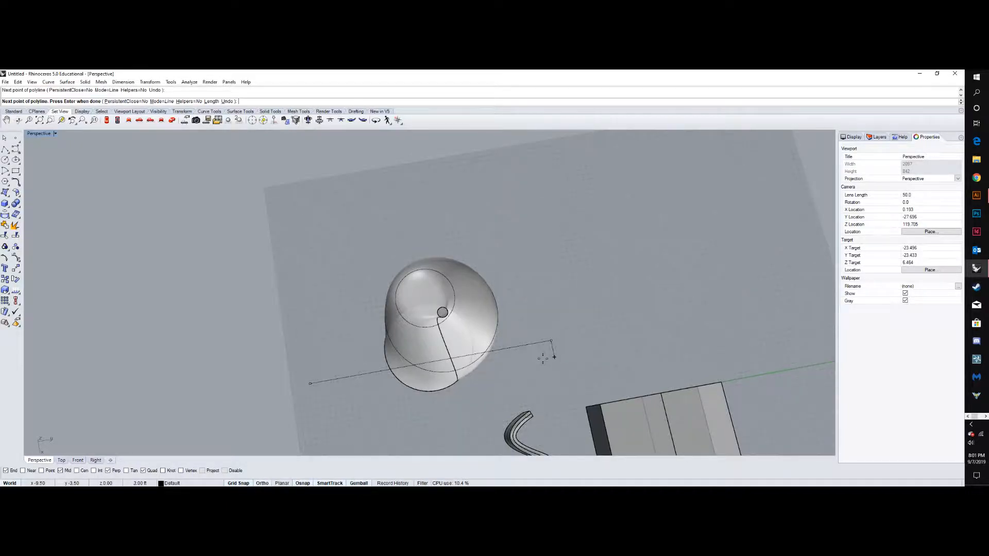
key("F8")
key("Return")
- Select the new line and examine where it crosses the lofted form, from close up and alongside the other models
mouse_move(550, 342)
right_mouse_down()
mouse_move(583, 321)
mouse_move(538, 339)
right_mouse_up()
left_click(534, 341)
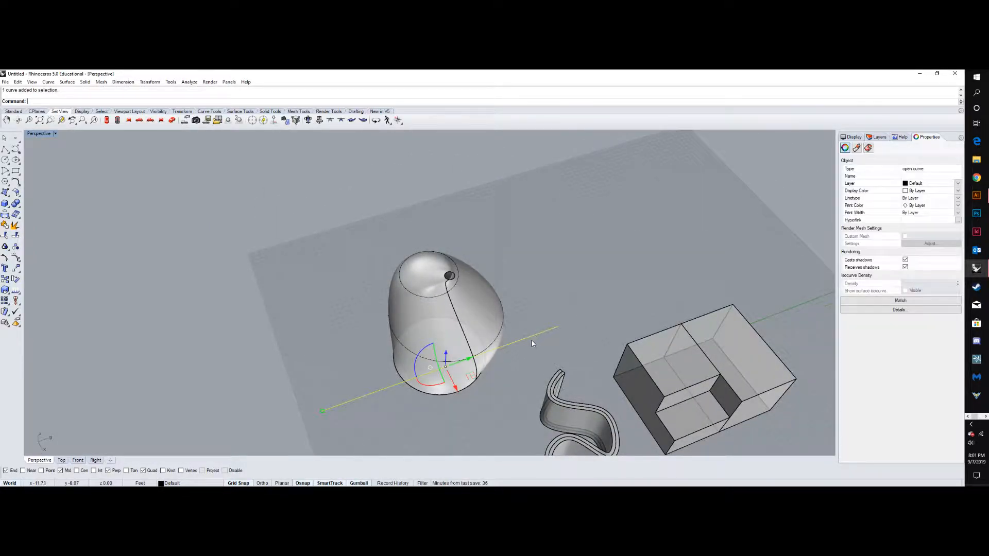
right_click_drag(488, 307, 516, 351)
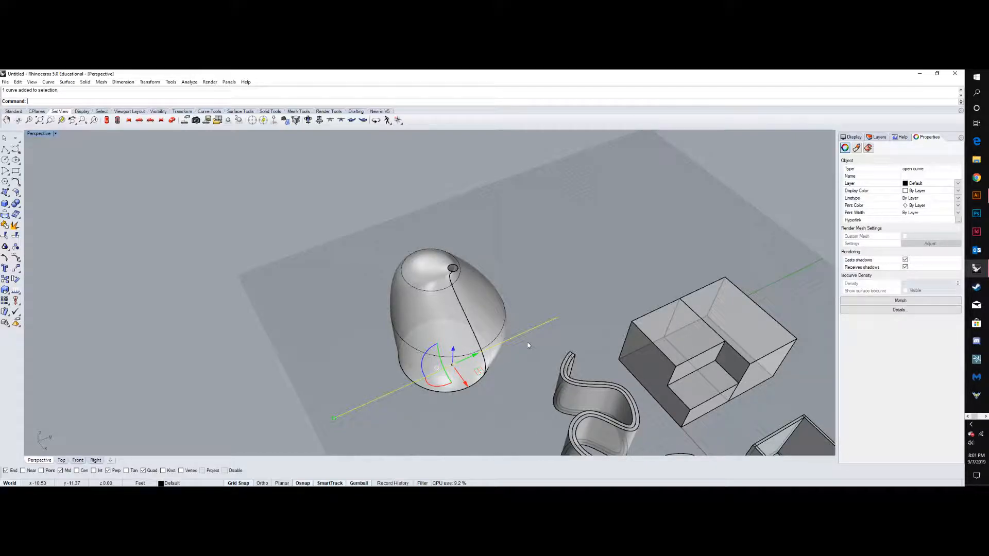
scroll(549, 317, "down", 3)
right_click_drag(543, 309, 578, 292)
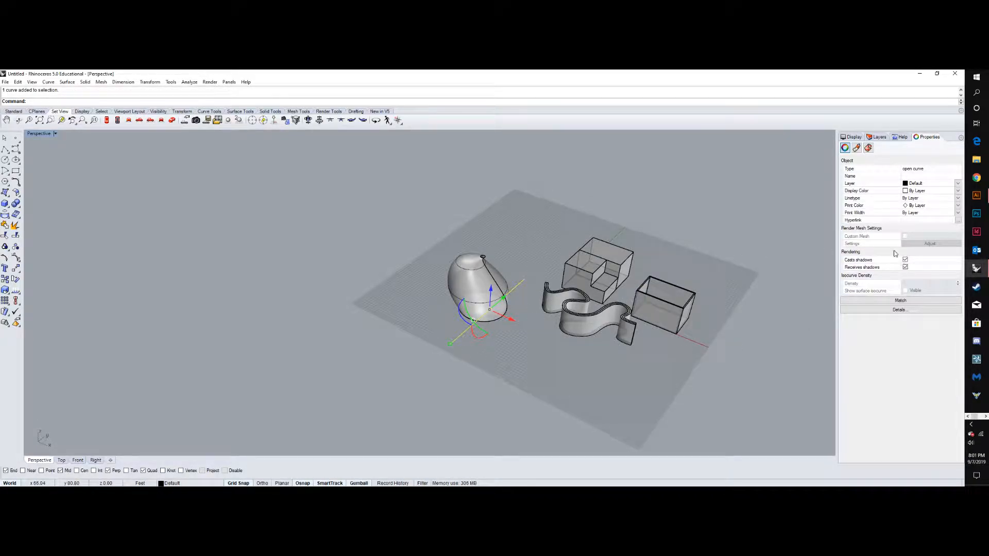
right_click_drag(723, 202, 525, 313)
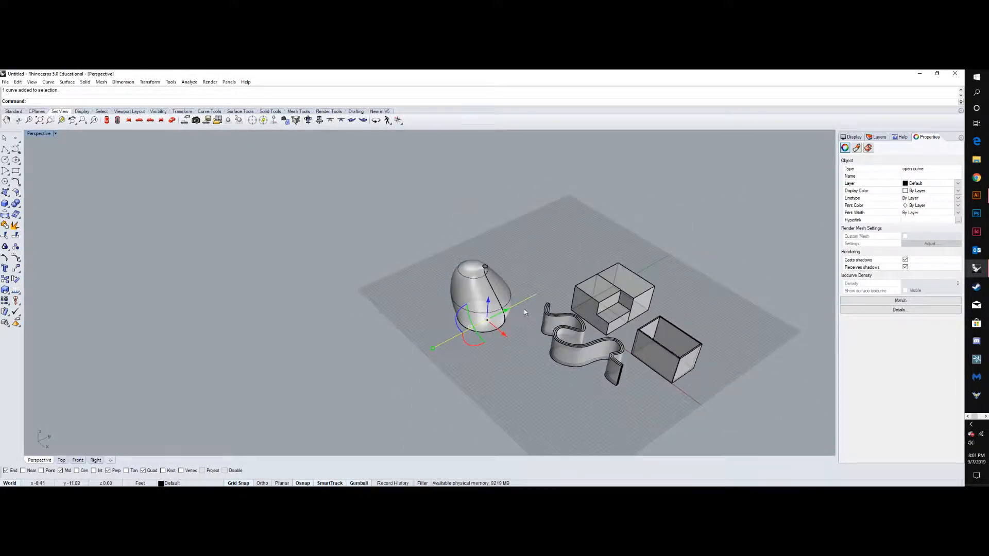
scroll(525, 313, "up", 3)
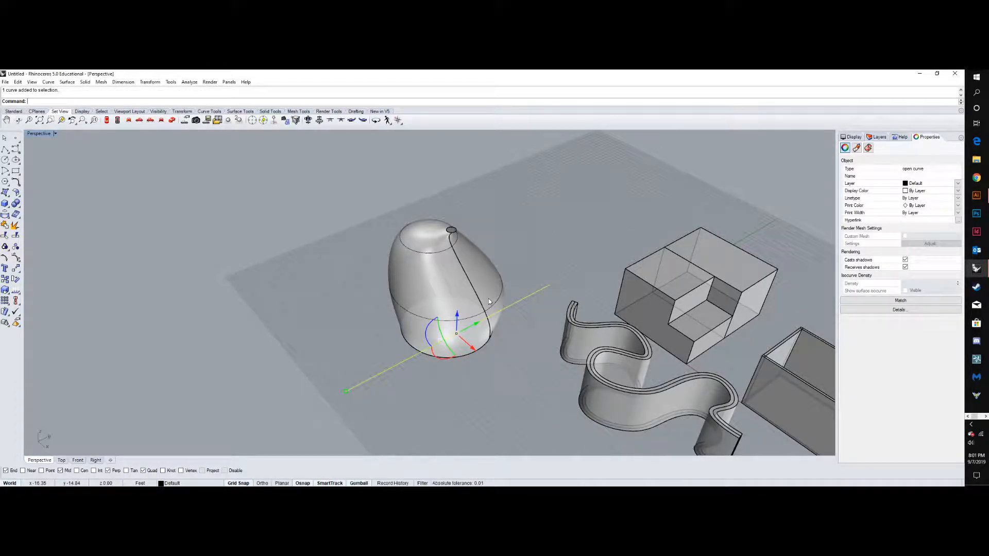
scroll(467, 329, "down", 2)
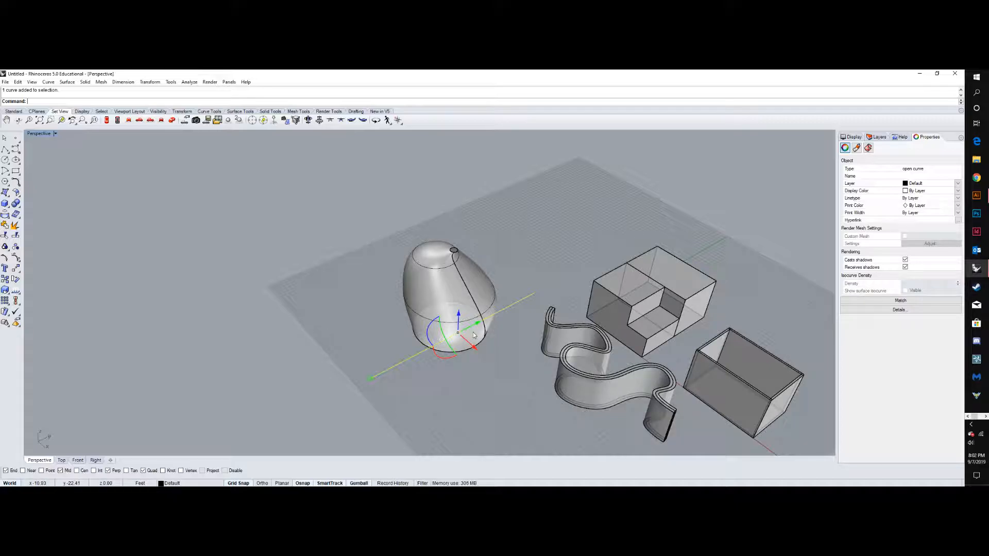
- Deselect the line and start the Section command for cutting through the lofted surface
left_click(506, 336)
type("Section")
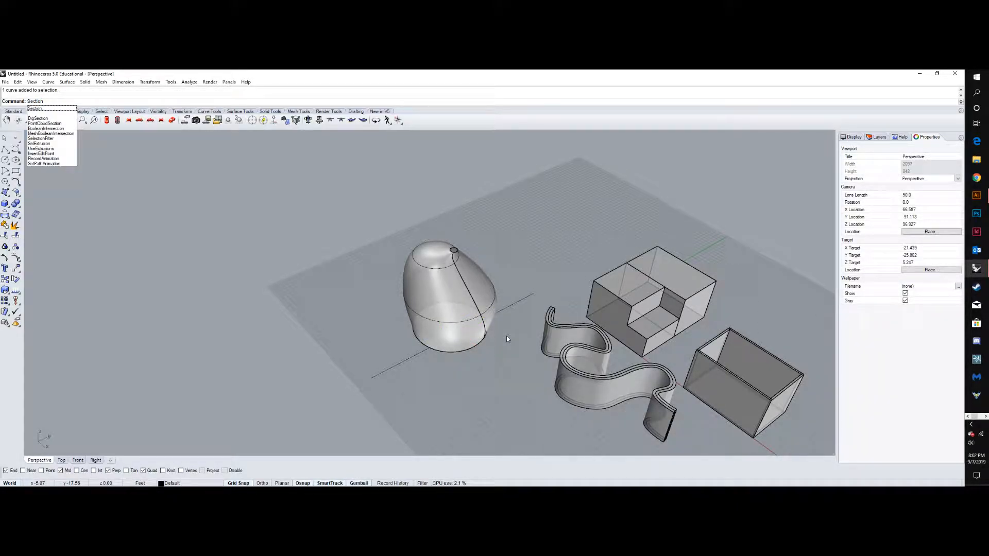
- Create a section curve through the rounded form, cutting along the straight ground line from one end to the other
key("Return")
left_click(472, 296)
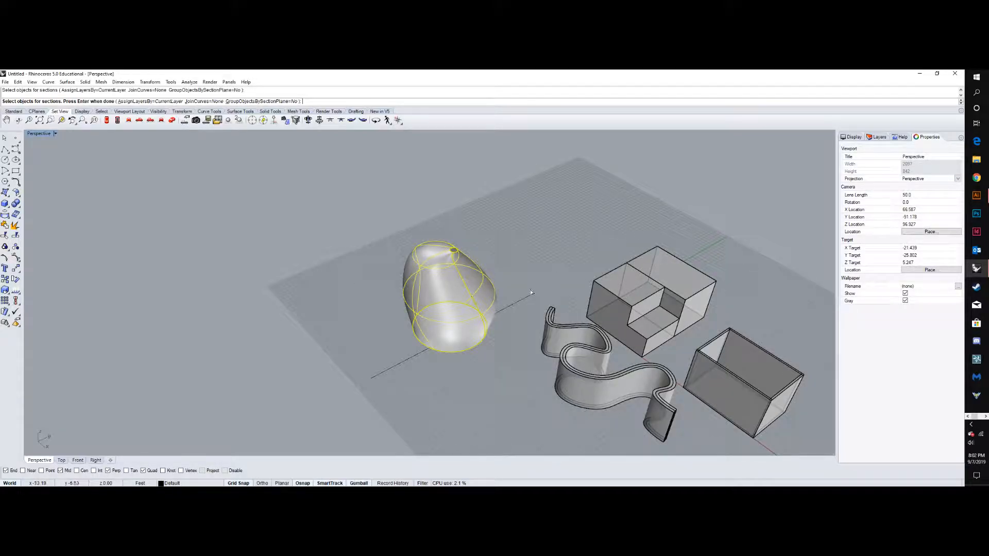
key("Return")
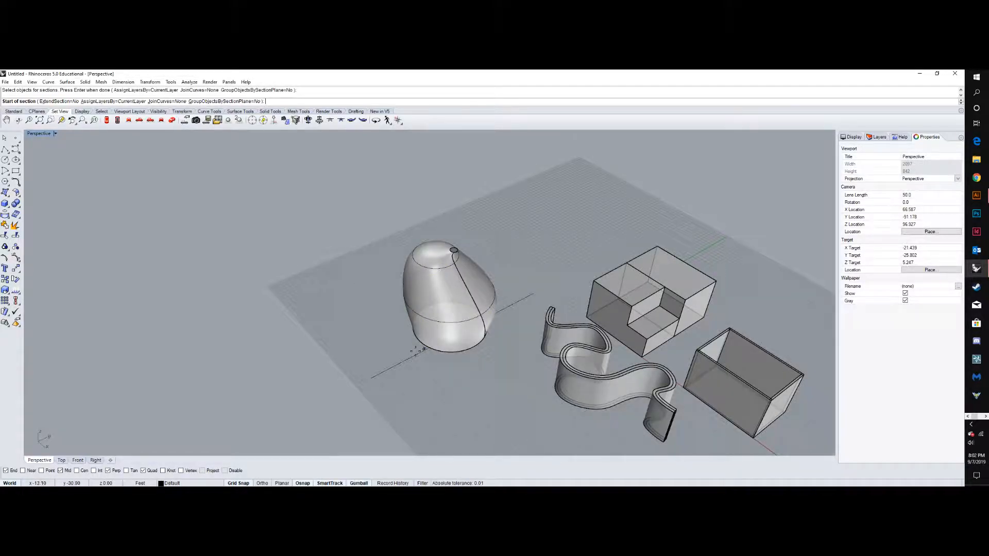
left_click(370, 378)
left_click(546, 289)
mouse_move(527, 278)
right_mouse_down()
mouse_move(585, 242)
mouse_move(521, 245)
mouse_move(580, 223)
mouse_move(603, 236)
mouse_move(521, 261)
right_mouse_up()
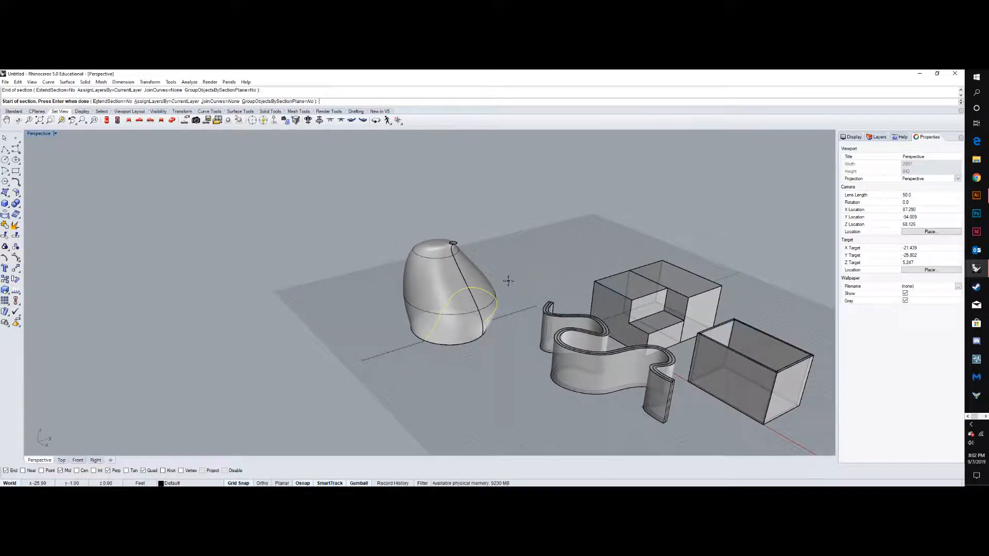
key("Return")
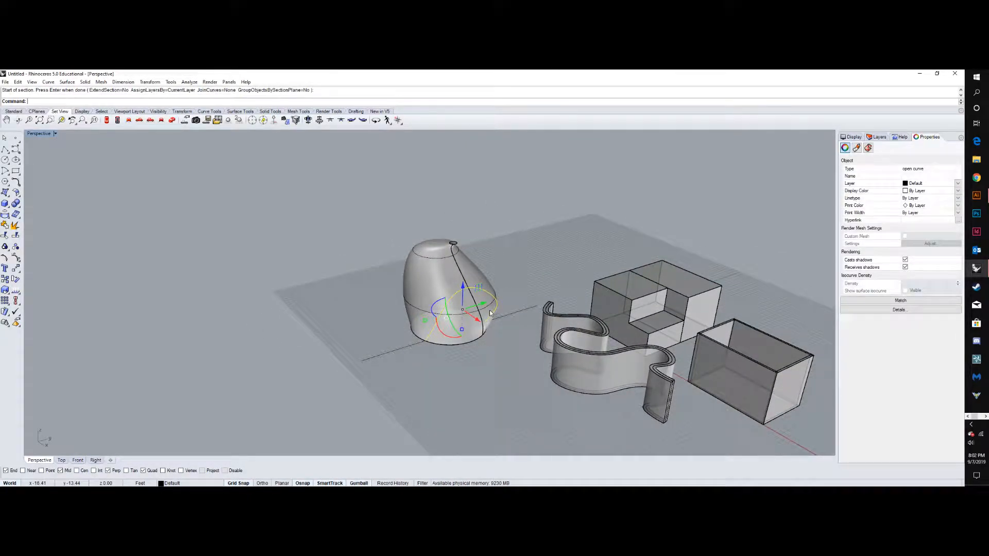
- Assign the new section curve to a blue-coloured layer so it stands out from the form
scroll(491, 313, "down", 4)
right_click_drag(491, 313, 485, 354)
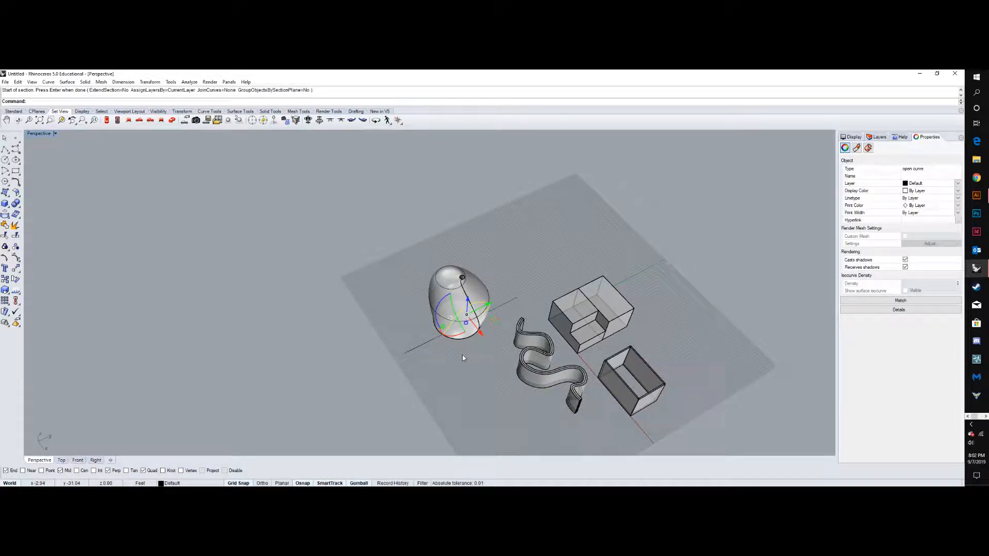
right_click_drag(442, 325, 516, 303)
scroll(469, 309, "up", 7)
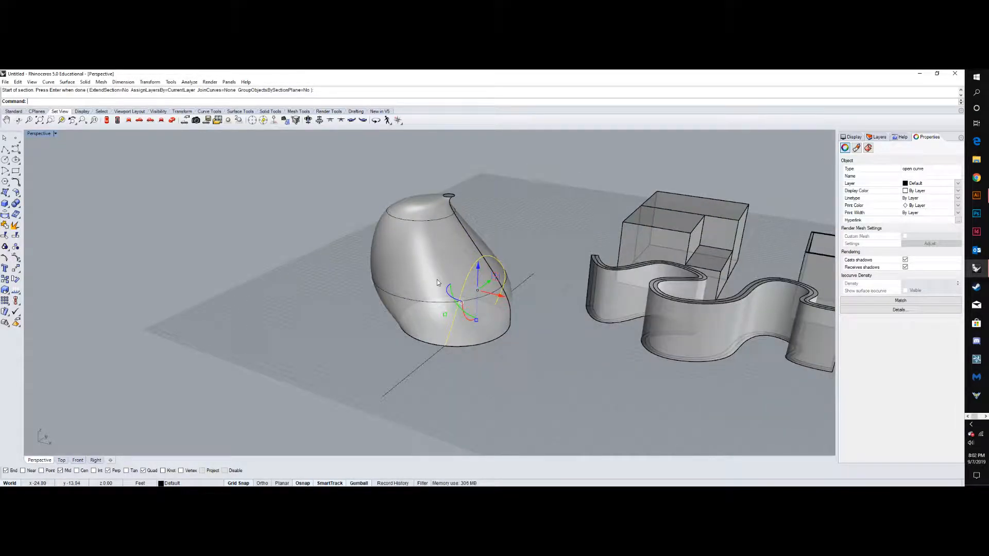
left_click(530, 327)
left_click(499, 299)
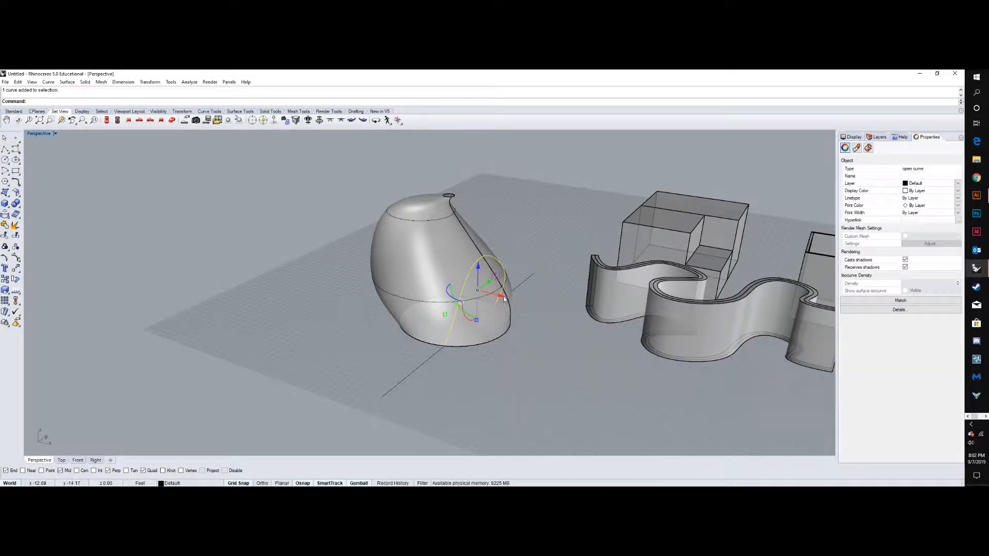
left_click(875, 138)
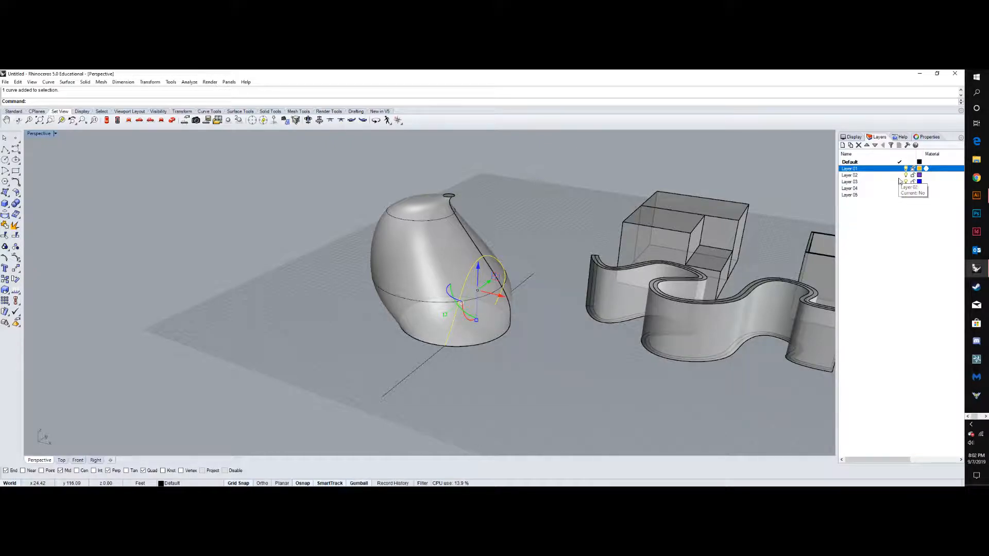
left_click(925, 137)
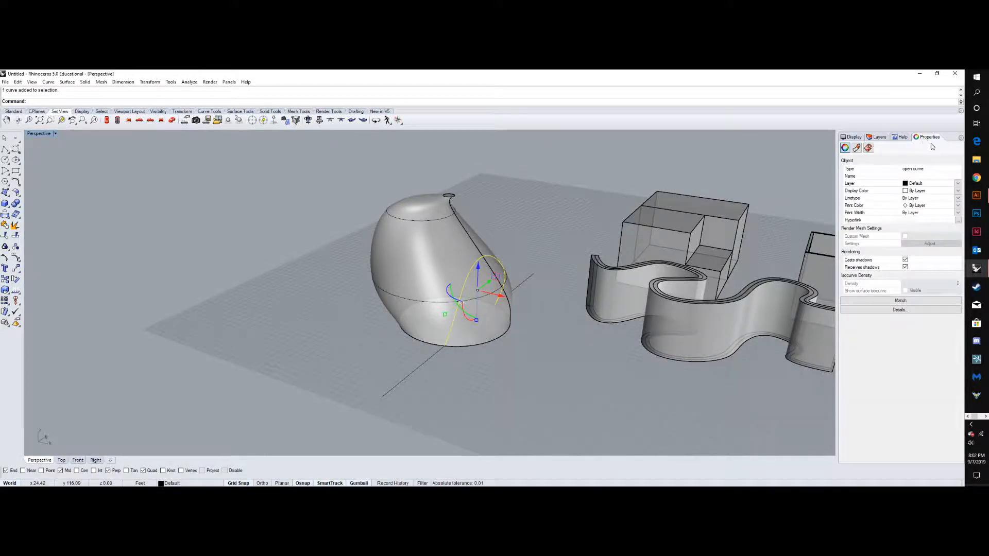
left_click(958, 184)
left_click(922, 205)
left_click(600, 345)
right_click_drag(561, 326, 514, 322)
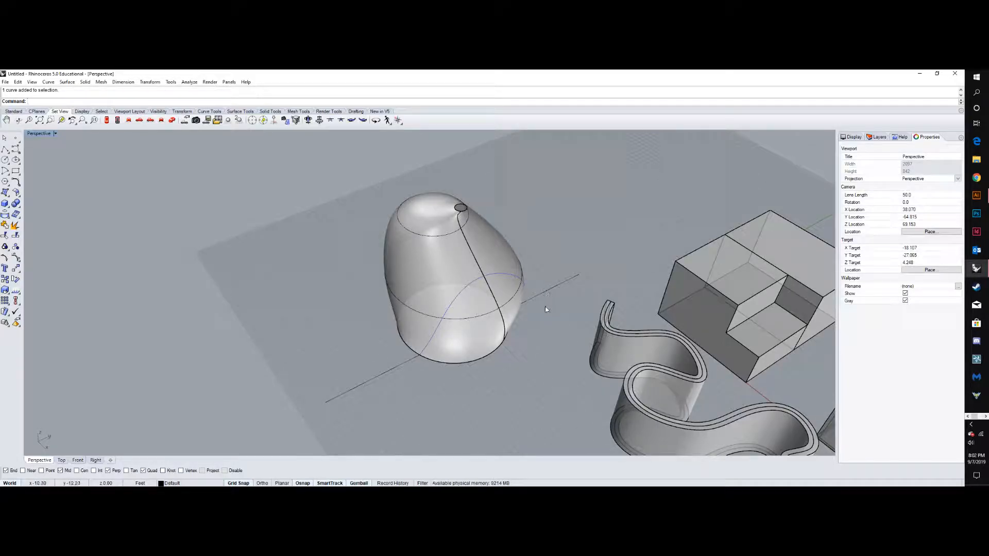
right_click_drag(545, 304, 525, 341)
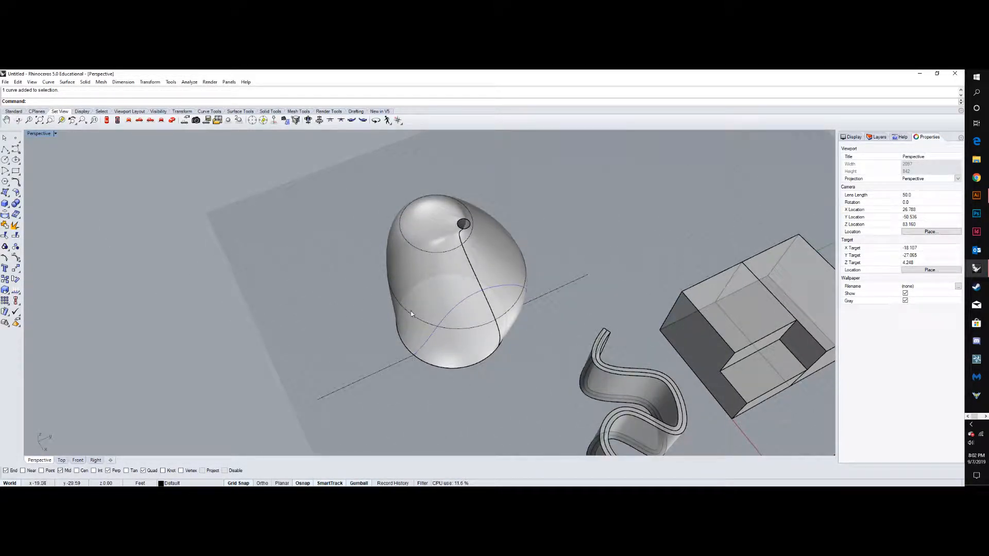
left_click(402, 321)
key("Escape")
left_click(416, 323)
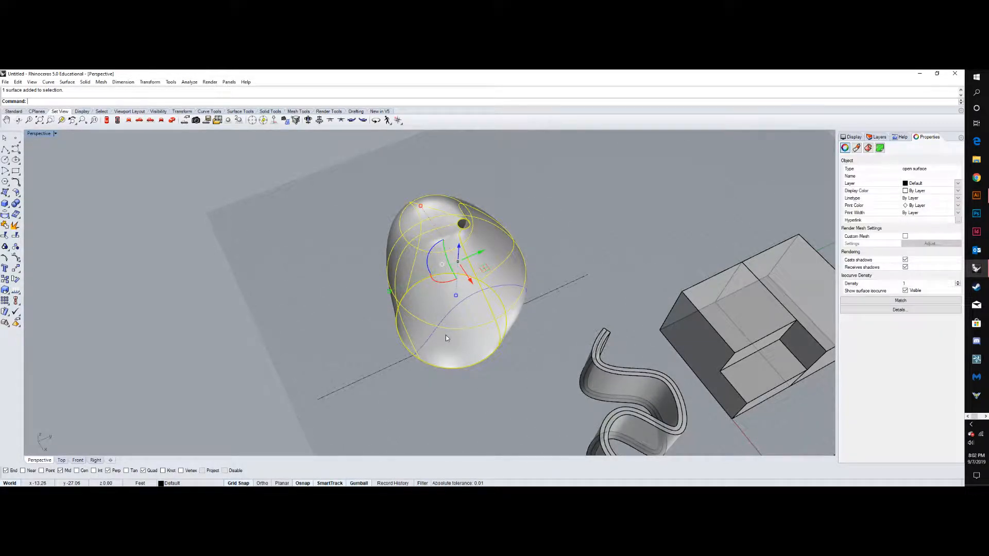
left_click(484, 374)
- Extrude the straight ground line vertically into a cutting plane that rises above the top of the rounded form
right_click_drag(459, 384, 496, 368)
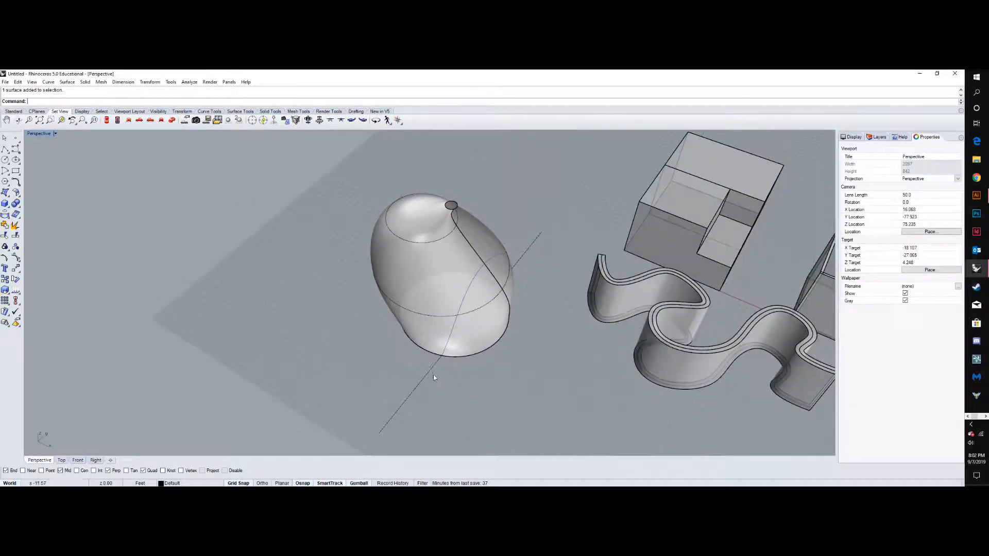
left_click(429, 371)
type("E")
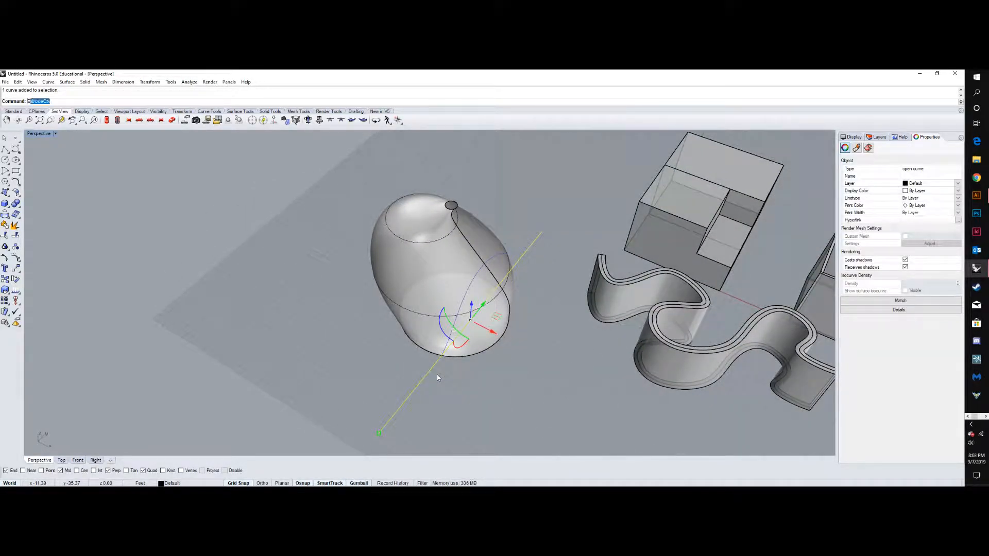
type("x")
key("Return")
right_click_drag(437, 375, 433, 308)
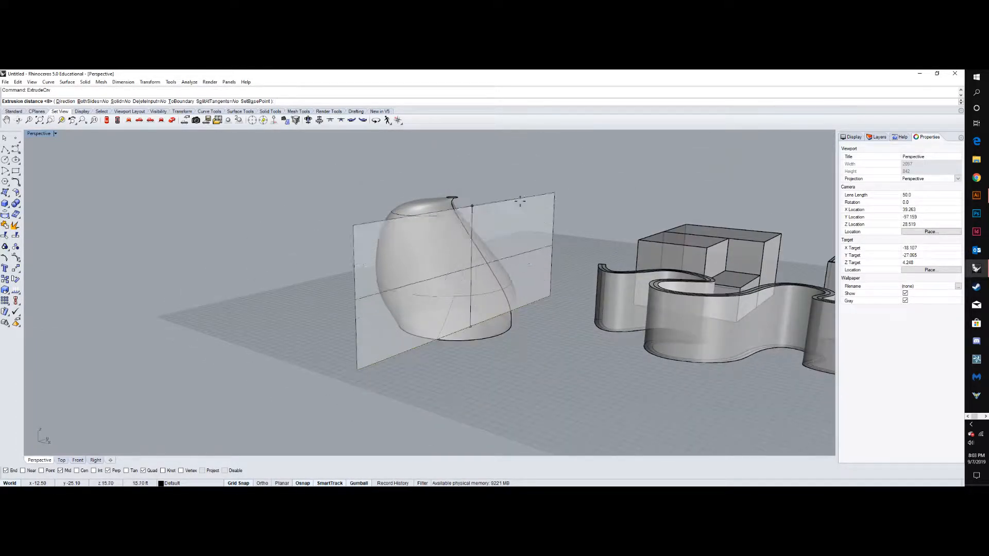
left_click(520, 183)
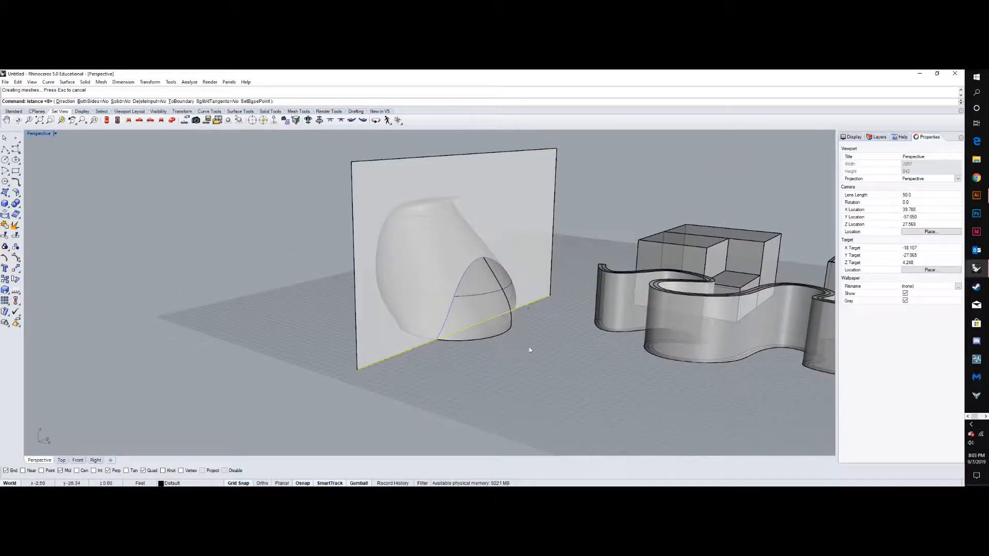
- Duplicate the rounded form with its cutting plane and curves, and move the copy to empty space off the grid
scroll(526, 361, "down", 5)
left_click_drag(452, 260, 430, 234)
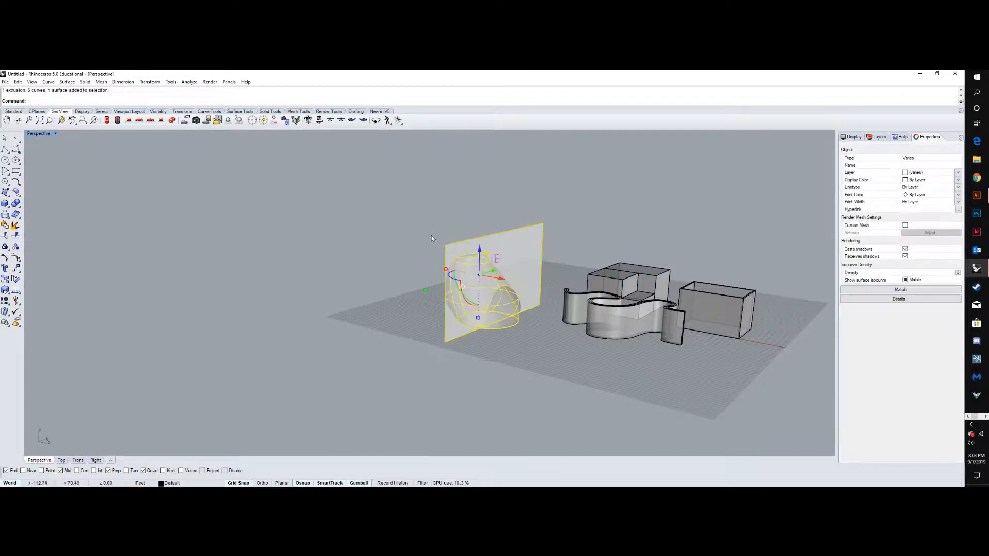
key("ctrl+c")
key("ctrl+v")
left_click_drag(493, 272, 268, 332)
left_click(481, 350)
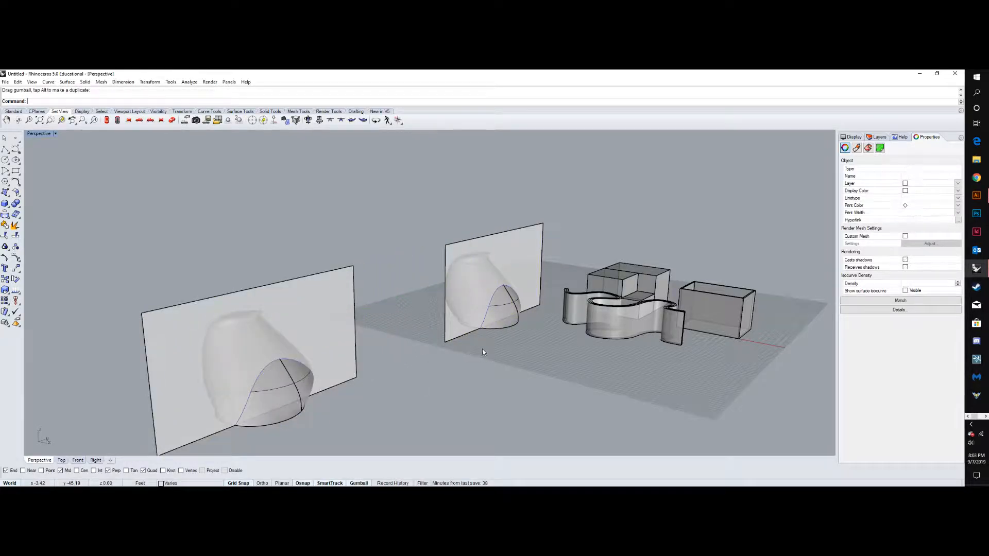
scroll(516, 306, "down", 10)
right_click_drag(515, 308, 437, 400)
scroll(428, 395, "up", 9)
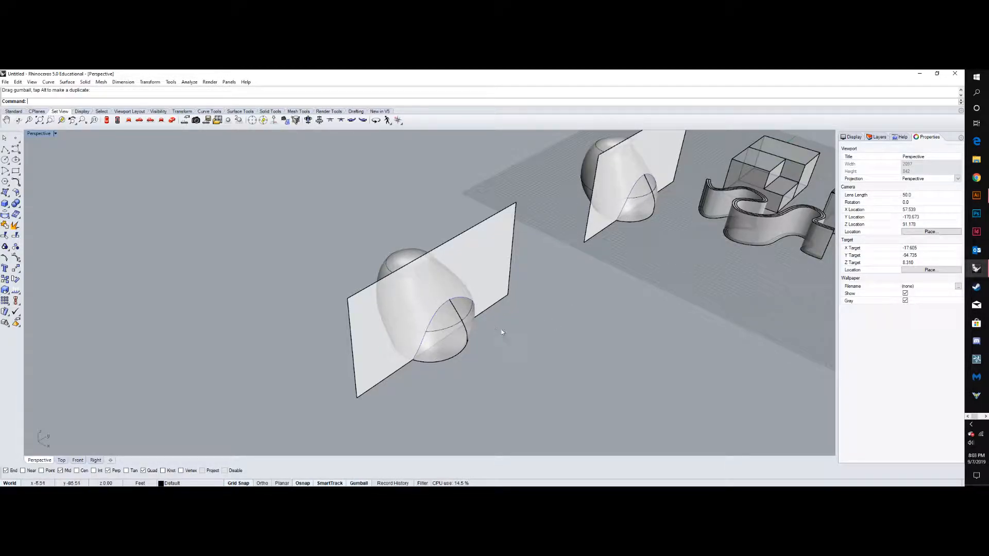
type("Trim")
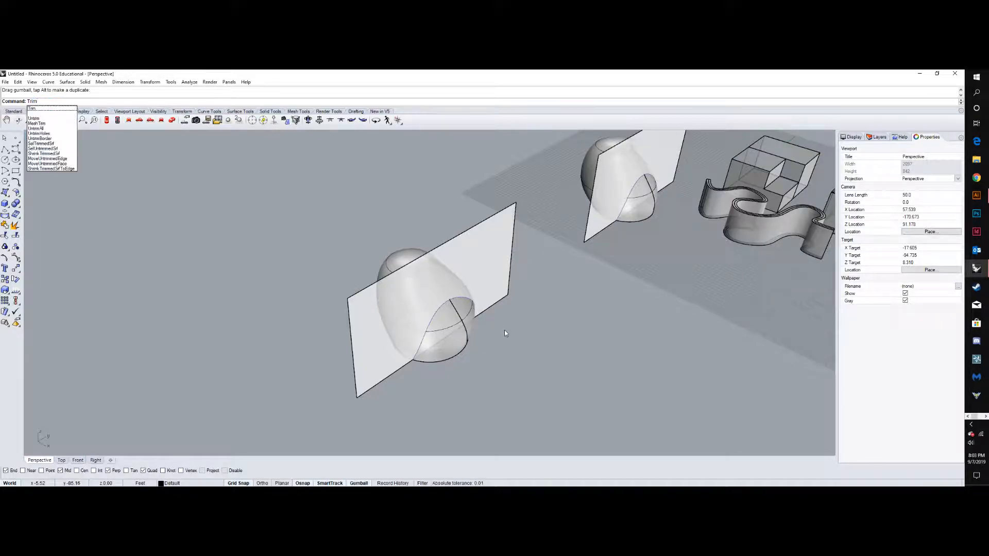
key("Return")
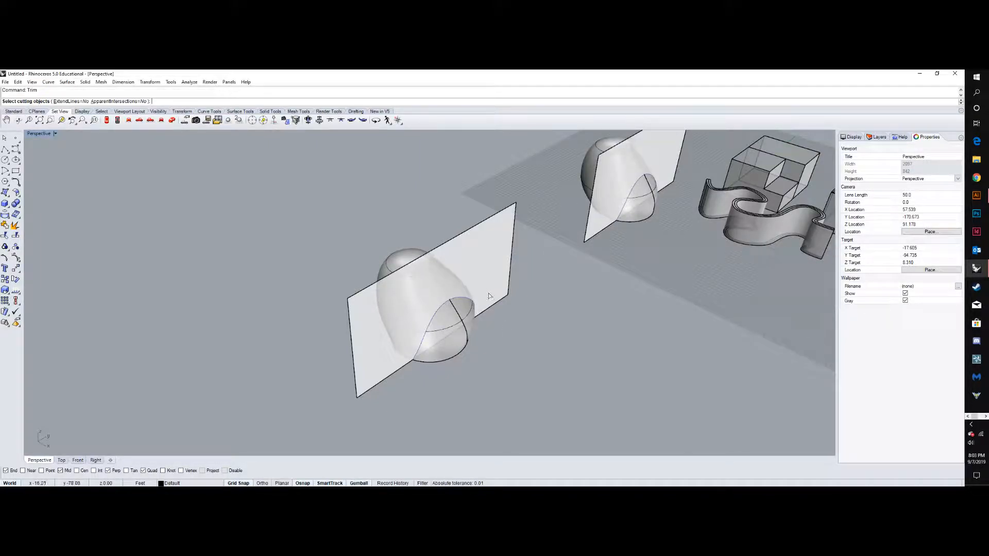
key("Escape")
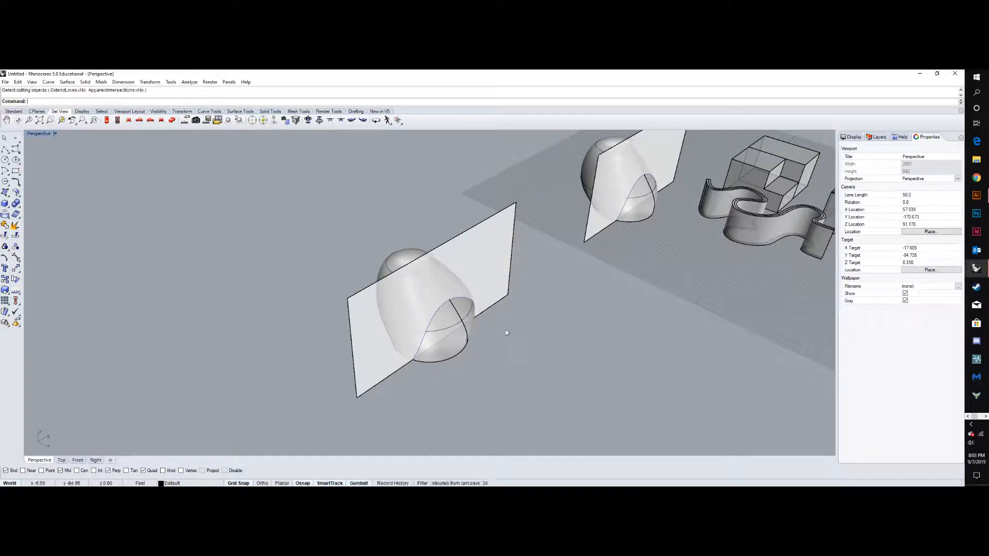
- Lower the copied cutting plane slightly so it extends below the base of the copied form
left_click(497, 300)
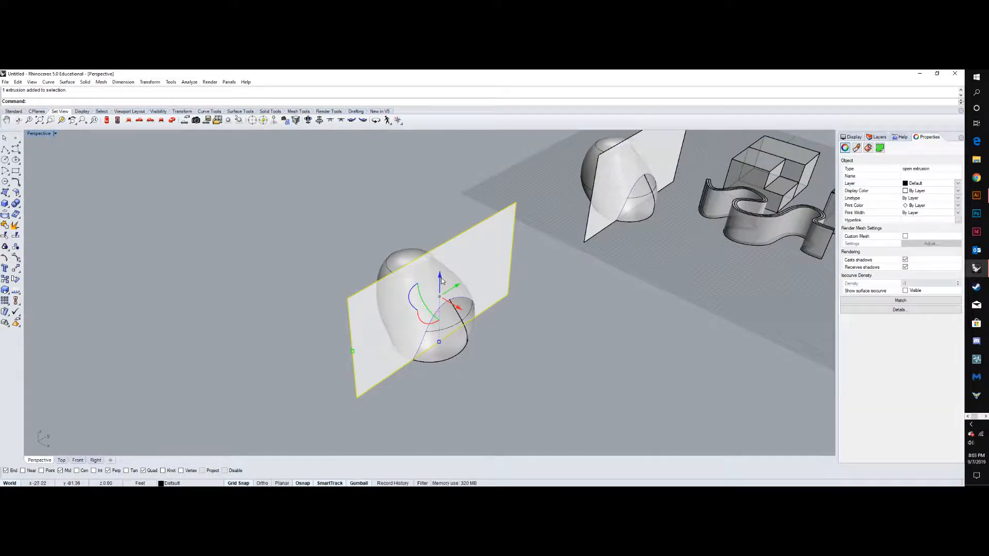
left_click_drag(439, 282, 440, 290)
left_click(528, 339)
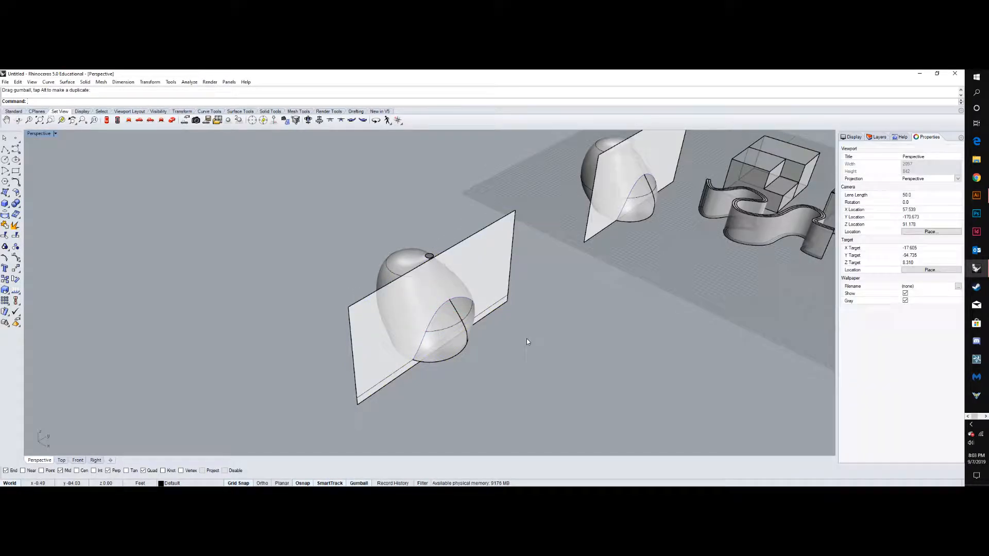
- Try to split the uncapped copied form with the vertical plane using BooleanSplit
type("BooleanSplit")
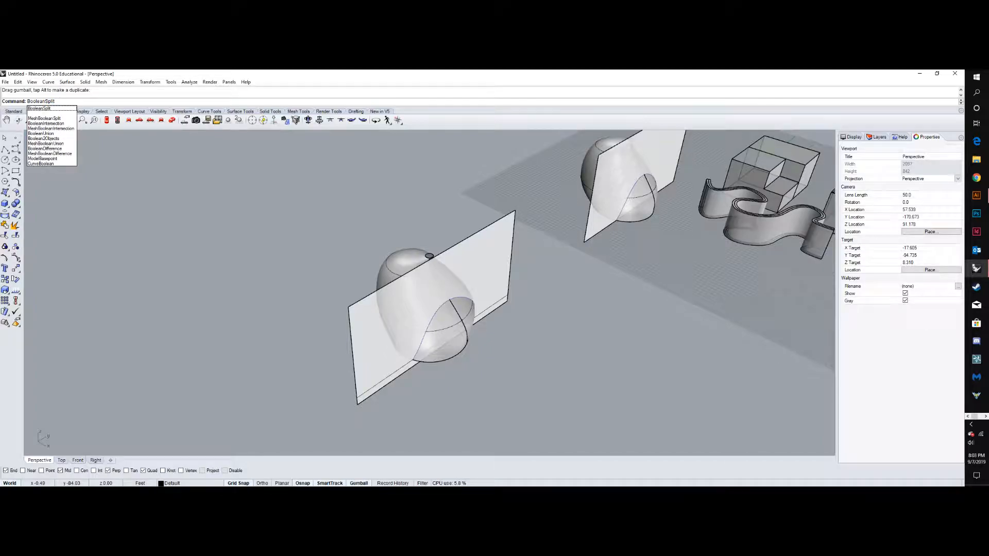
key("Return")
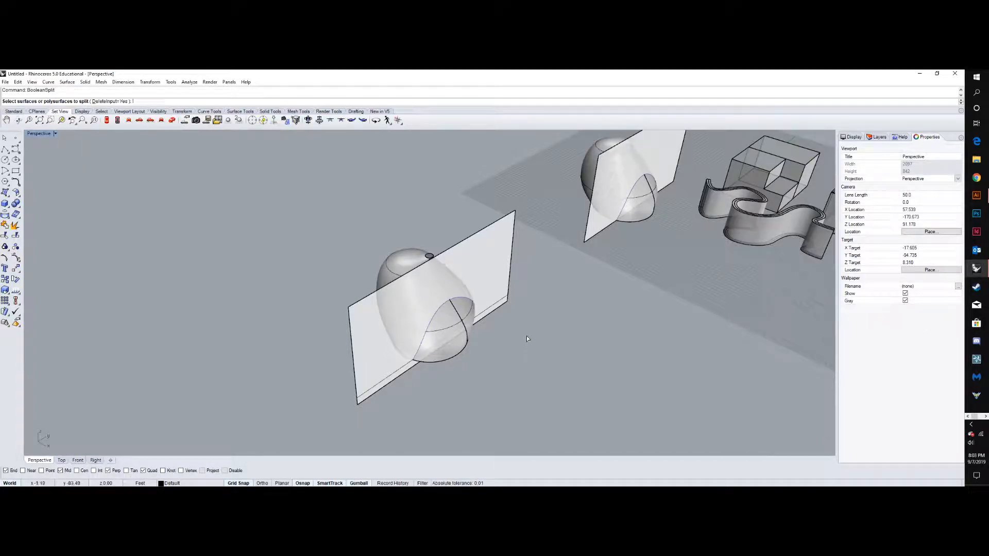
left_click(451, 352)
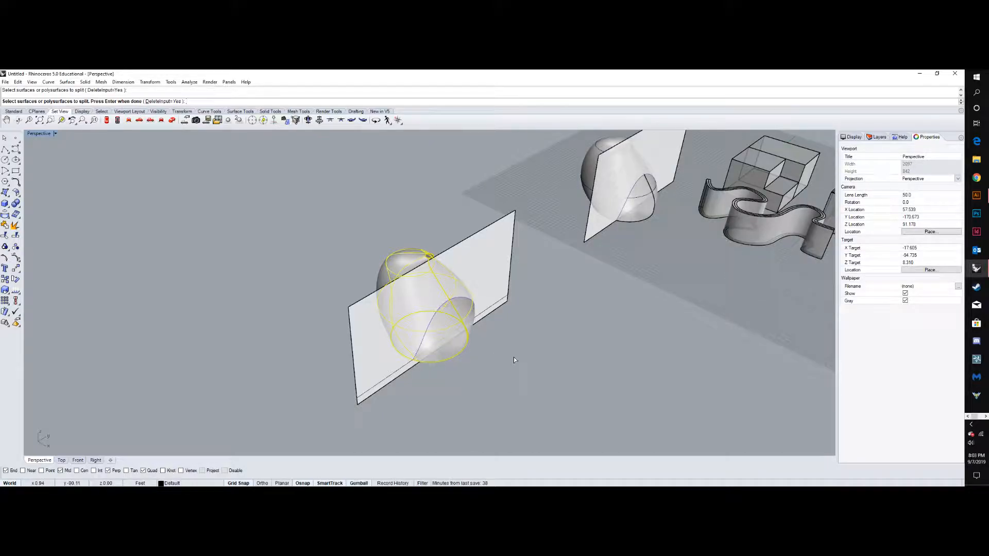
key("Return")
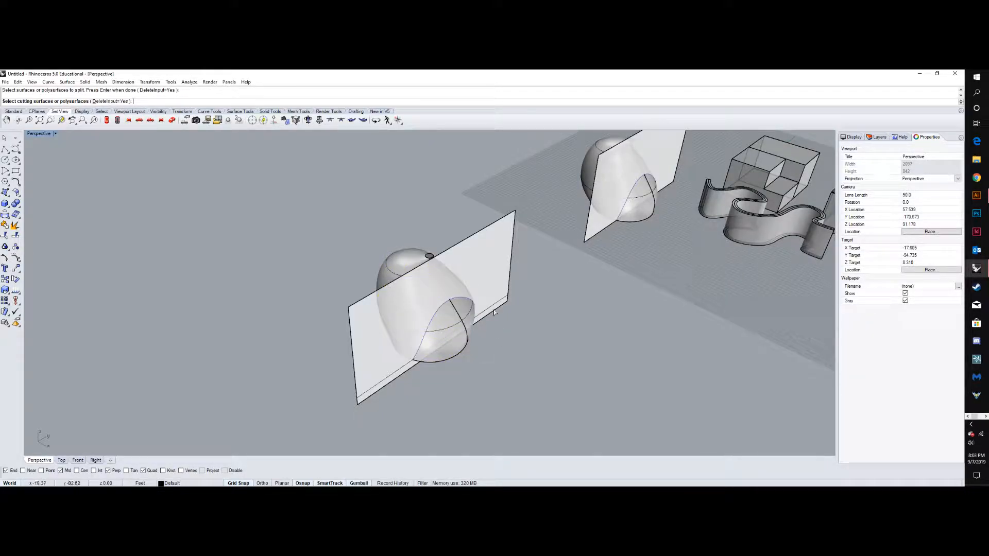
left_click(490, 259)
key("Return")
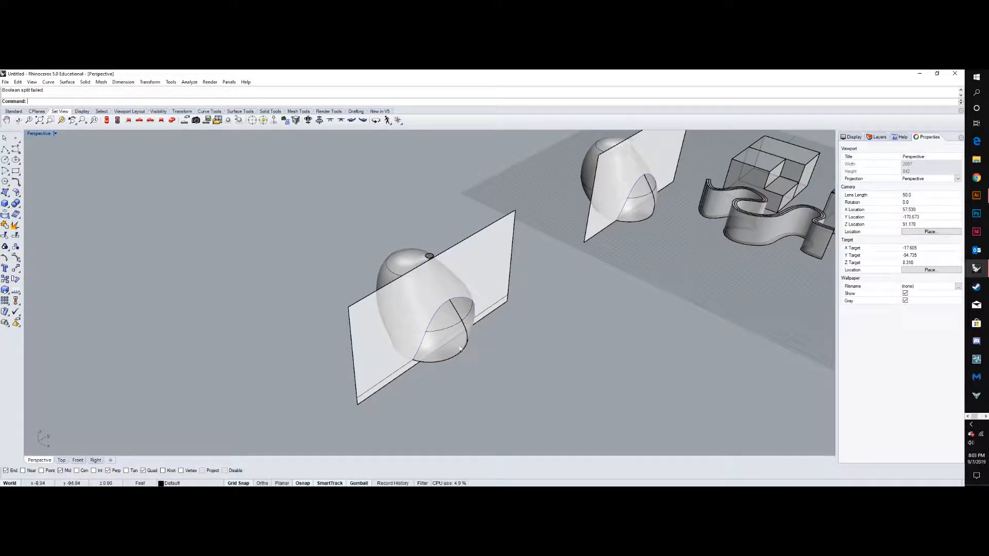
- Cap the planar openings of the copied rounded form to make it a closed solid
left_click(462, 349)
right_click_drag(461, 349, 426, 326)
left_click(492, 343)
left_click(470, 337)
scroll(506, 373, "up", 5)
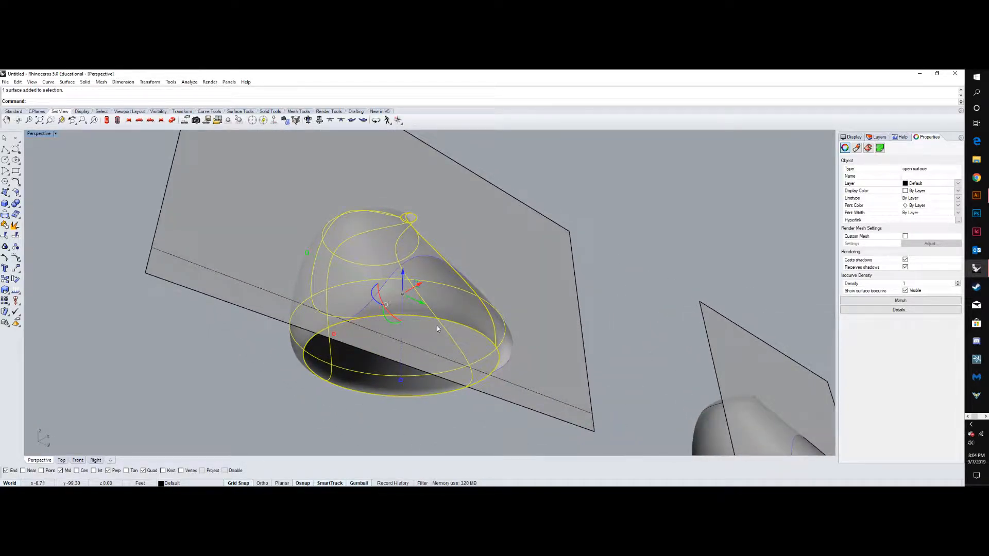
type("cap")
key("Return")
key("Escape")
right_click_drag(515, 307, 456, 328)
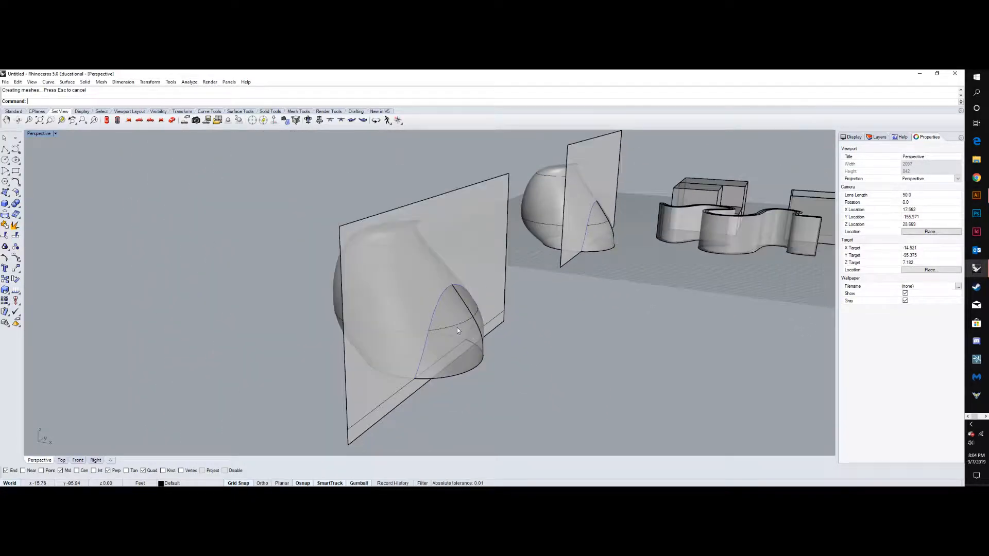
- Split the capped copy of the form with the vertical cutting plane using BooleanSplit
type("BooleanSplit")
key("Return")
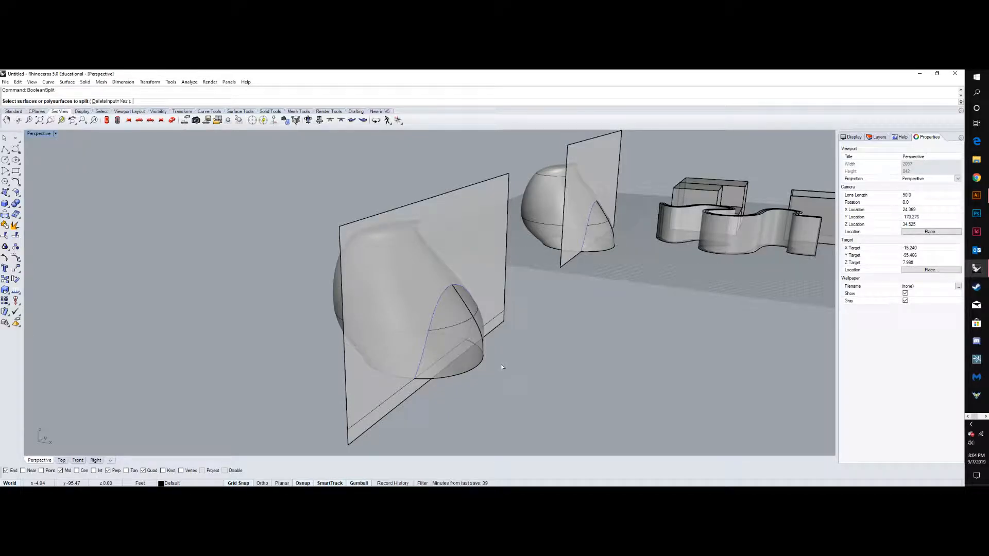
left_click(473, 324)
key("Return")
left_click(487, 289)
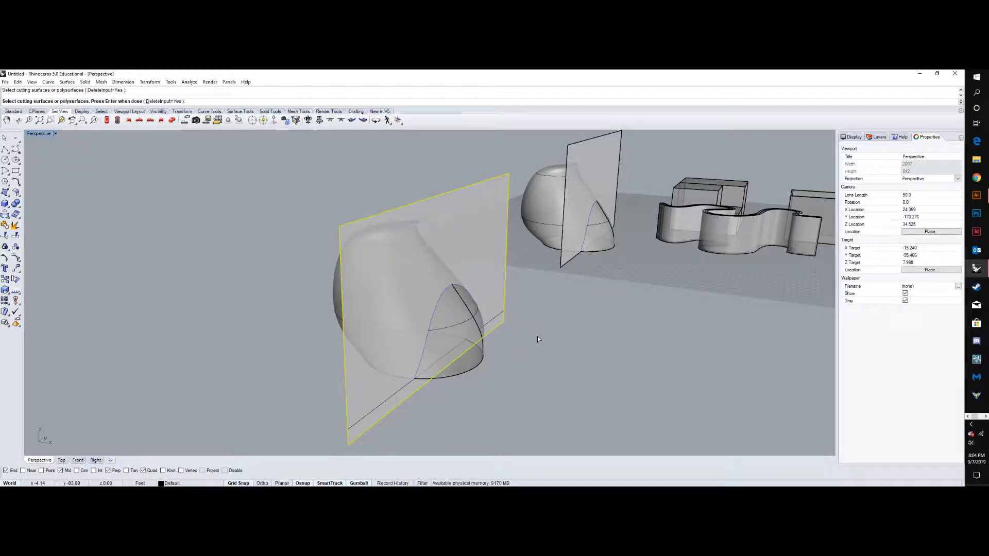
key("Return")
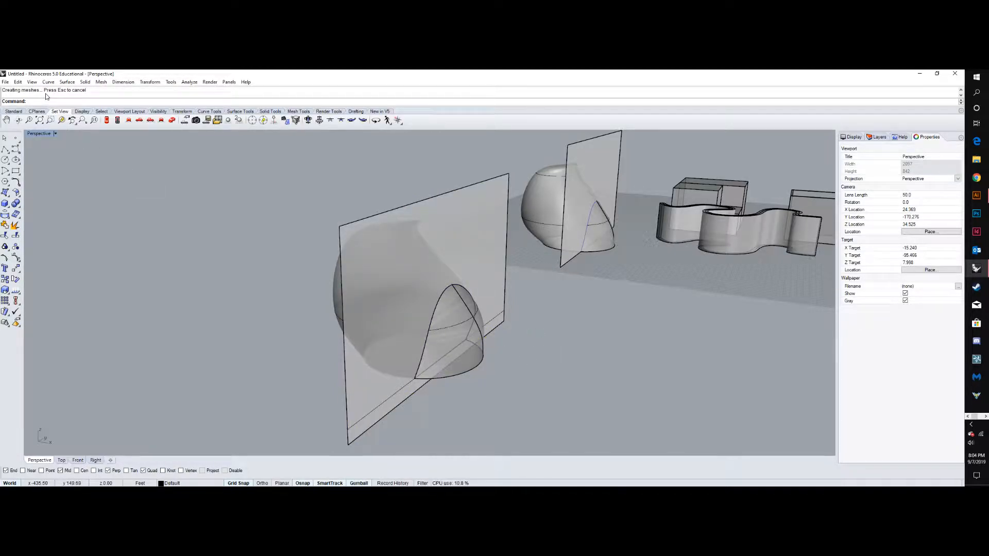
right_click_drag(239, 254, 240, 227)
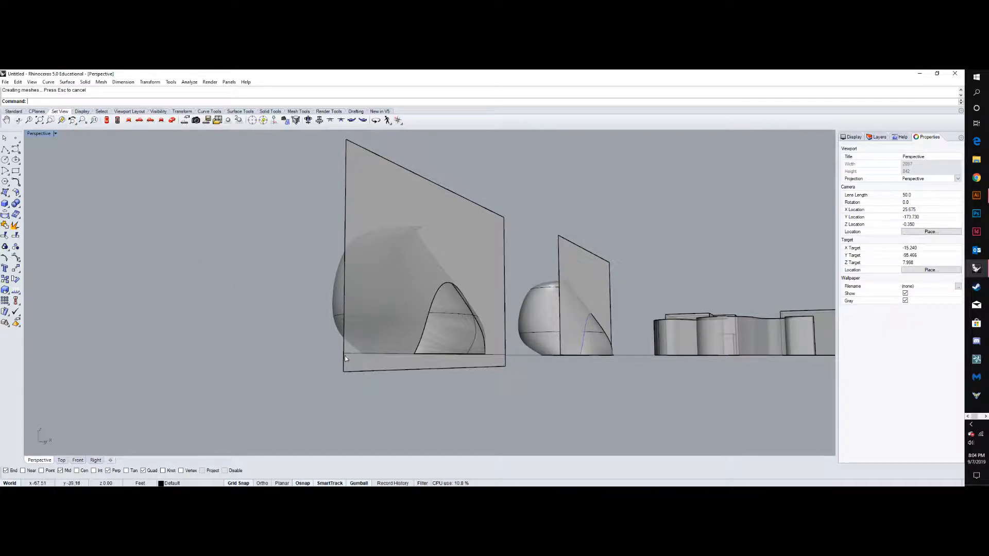
- Move the small split-off piece away from the copied rounded form, clear of the vertical cutting plane
left_click(427, 329)
right_click_drag(454, 390, 478, 385)
left_click_drag(490, 325, 594, 337)
left_click(691, 379)
right_click_drag(690, 379, 621, 380)
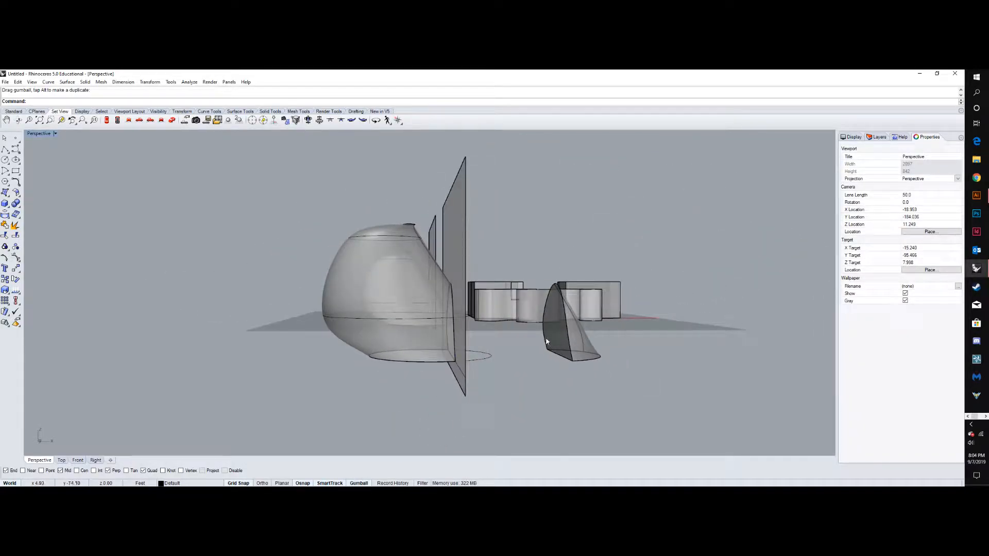
- Examine the split-off piece and the cut face of the remaining form from several angles
left_click(565, 336)
right_click_drag(564, 337, 594, 408)
right_click_drag(560, 314, 622, 268)
left_click(623, 269)
right_click_drag(570, 355, 387, 325)
left_click(365, 311)
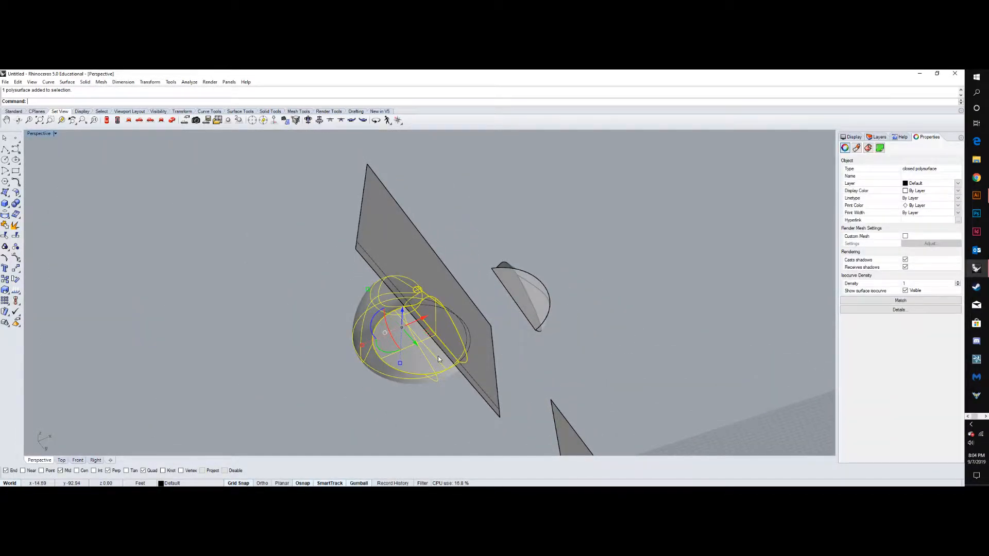
left_click(365, 403)
left_click(361, 315)
right_click_drag(367, 330, 352, 443)
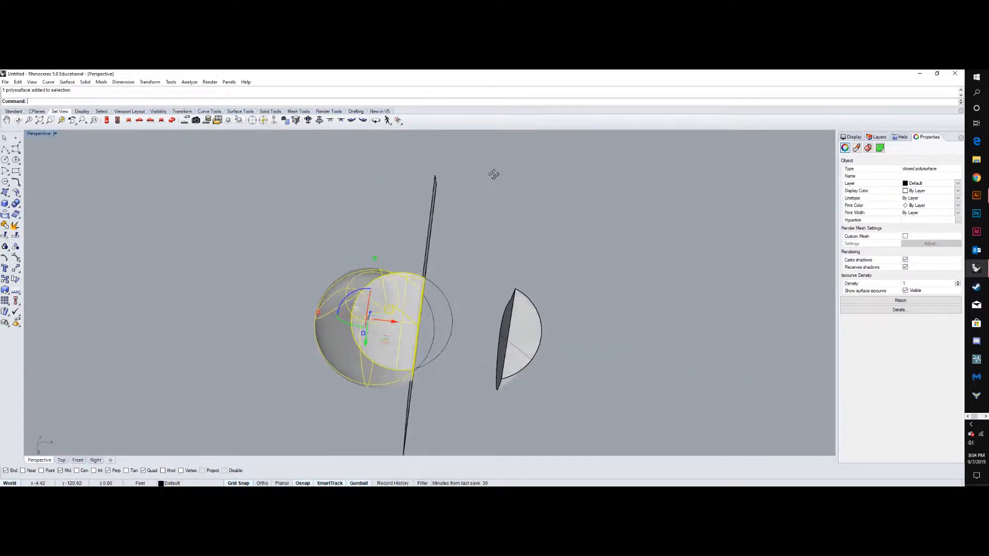
scroll(462, 318, "down", 6)
right_click_drag(459, 321, 443, 279)
scroll(415, 300, "up", 2)
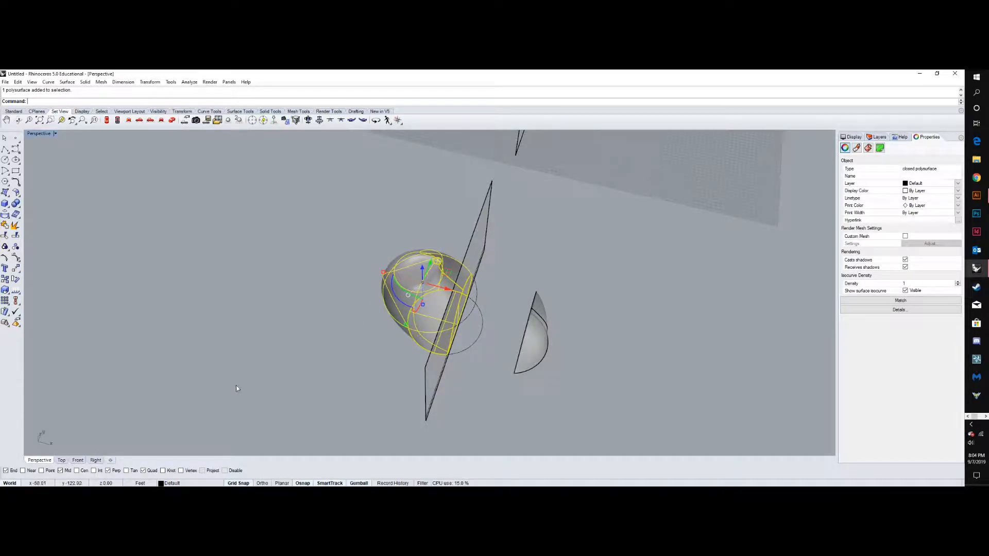
- Create a Make2D drawing of the larger cut form from the Right view, using the Current View layout without hidden lines or tangent edges
left_click(96, 460)
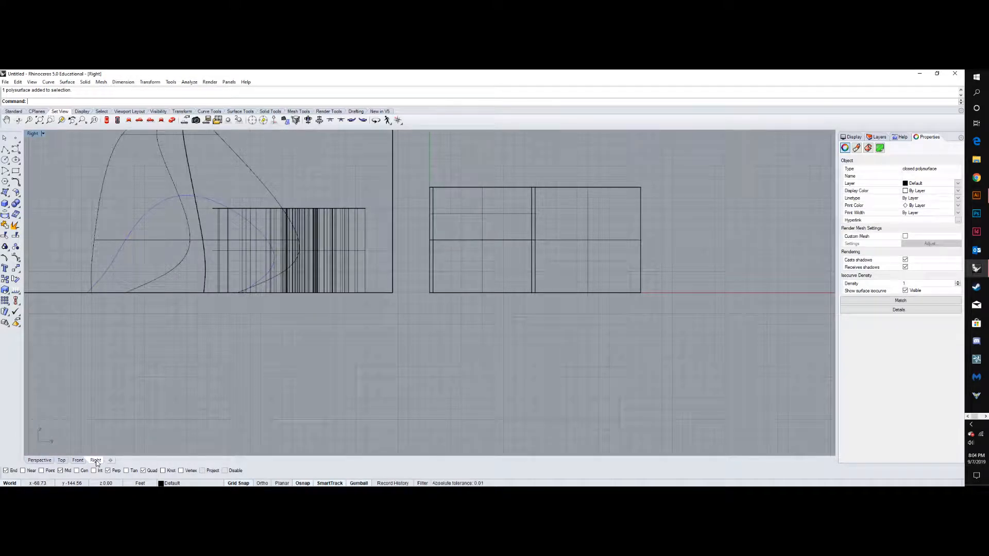
scroll(458, 332, "down", 20)
scroll(332, 314, "up", 16)
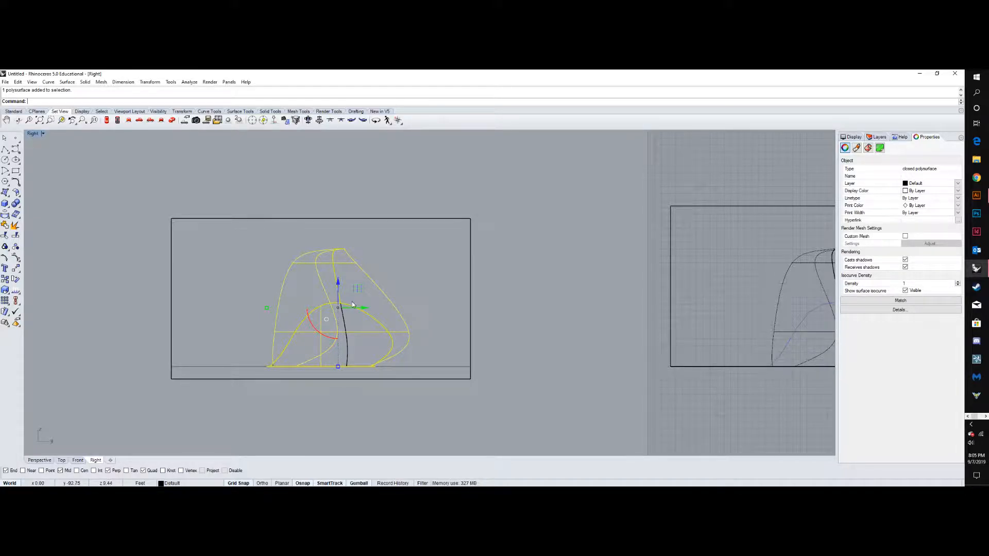
left_click(39, 460)
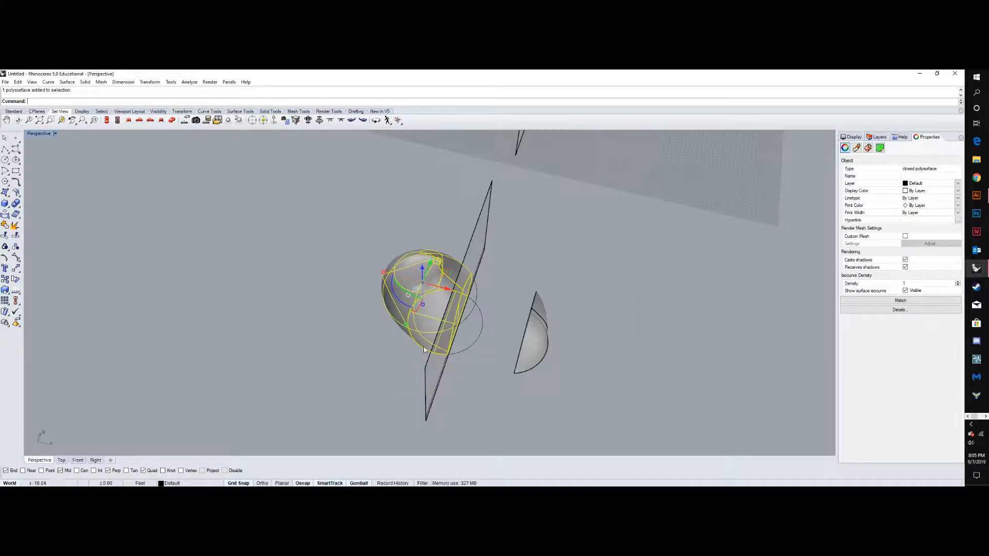
left_click(533, 325)
left_click(479, 239)
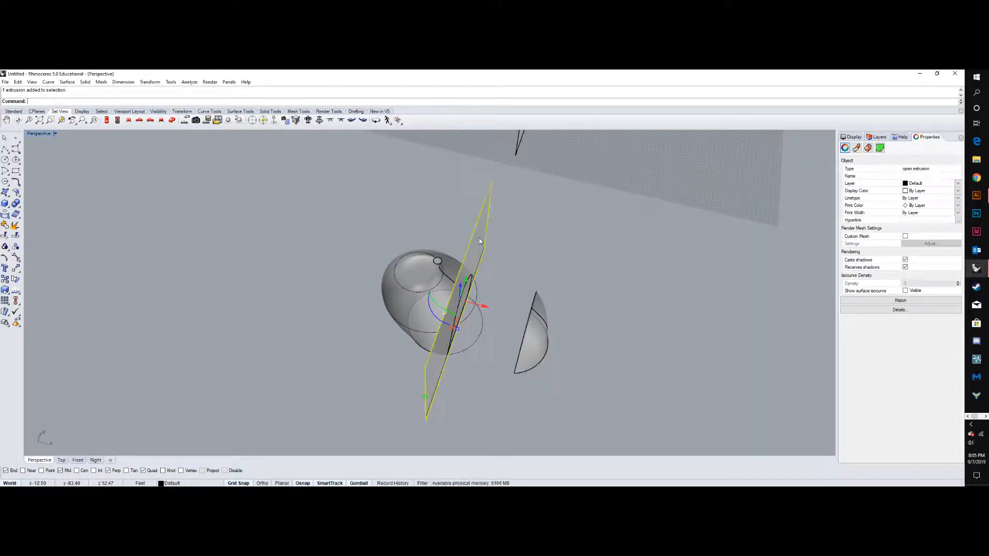
left_click(418, 291)
left_click(94, 460)
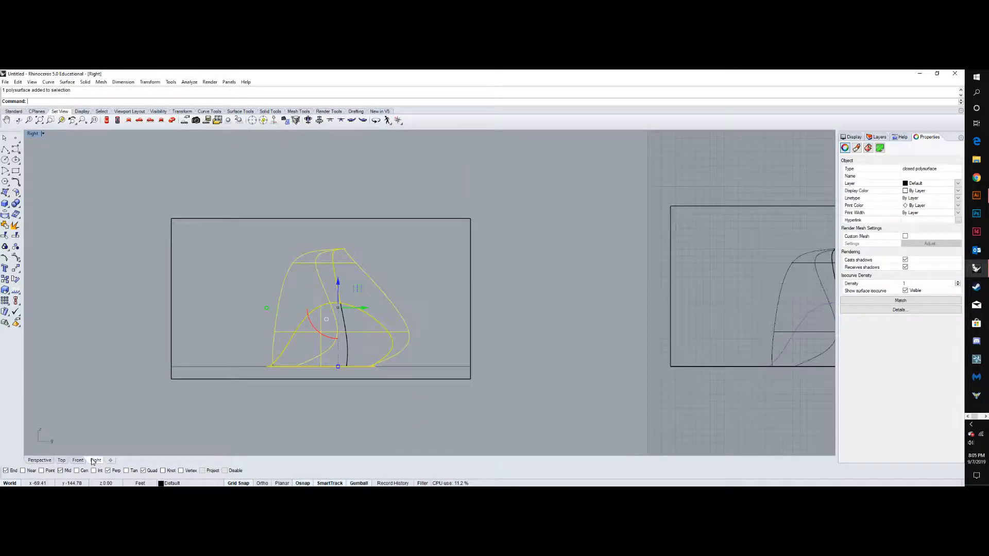
type("Make2D")
key("Return")
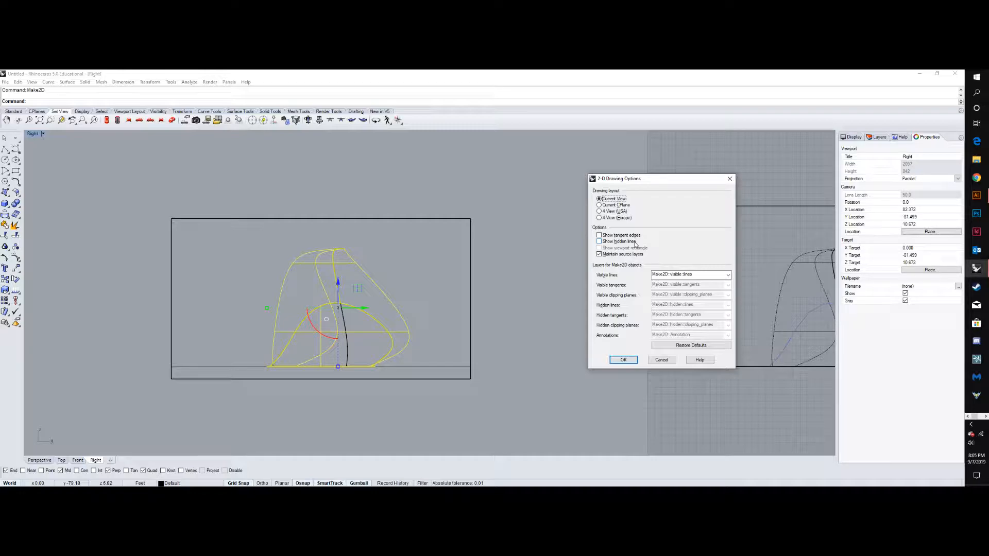
left_click(624, 360)
- In the Top view, move the Make2D linework off the stepped block into the empty area beside it
scroll(470, 273, "down", 8)
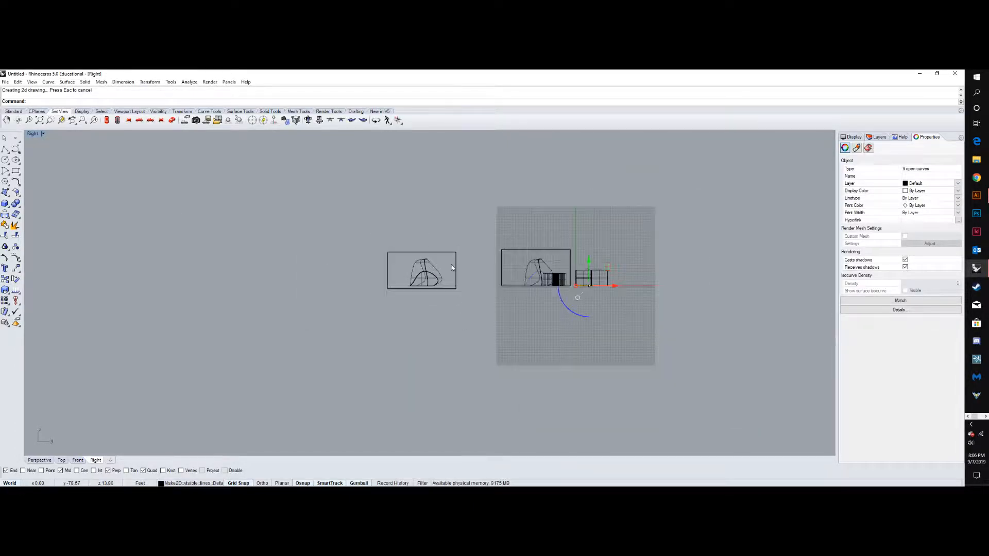
scroll(587, 286, "up", 4)
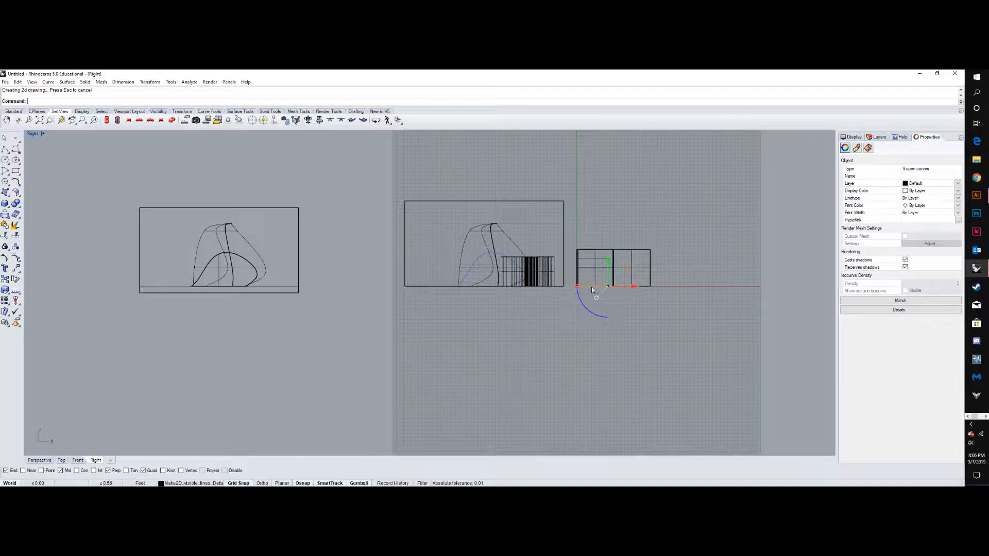
scroll(600, 288, "down", 2)
scroll(562, 318, "up", 5)
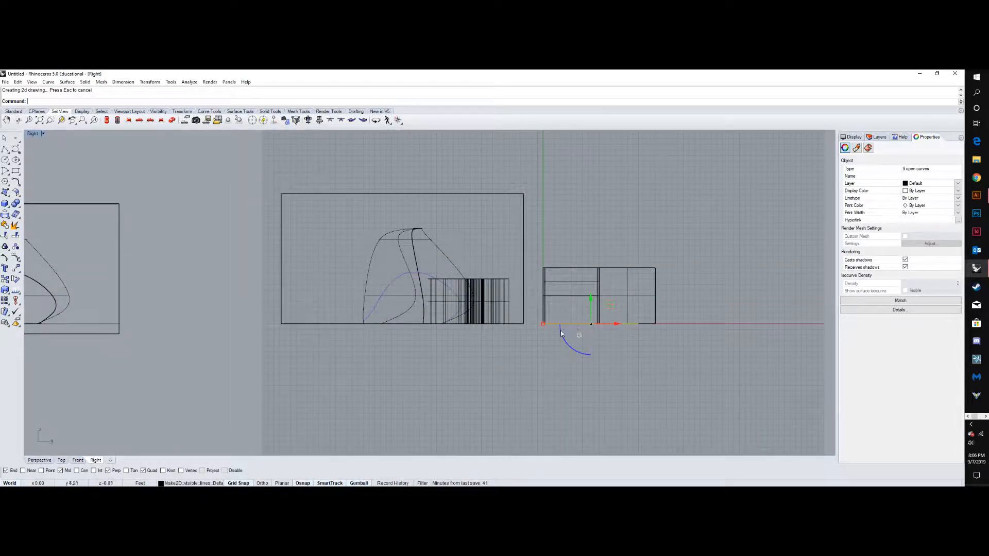
left_click(62, 461)
scroll(304, 376, "down", 3)
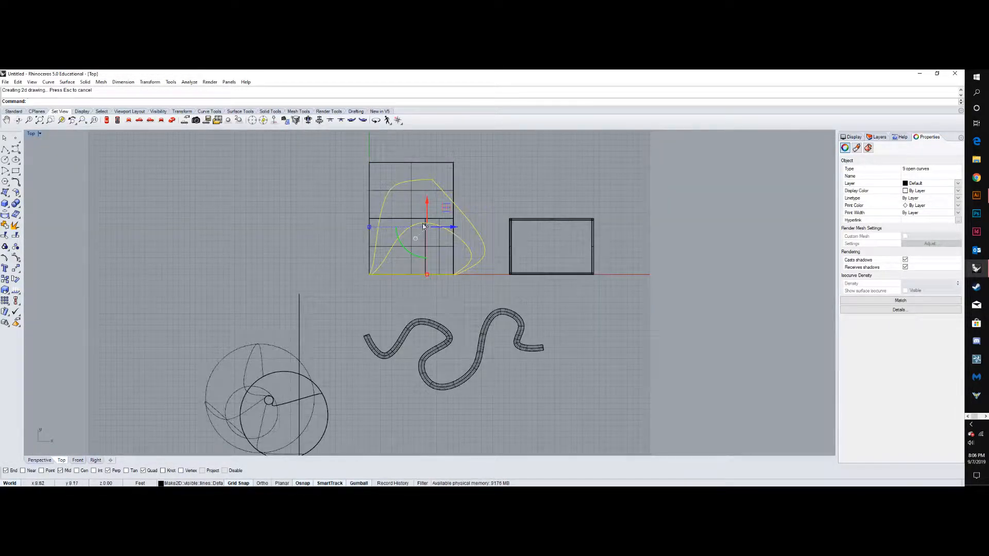
scroll(376, 268, "down", 3)
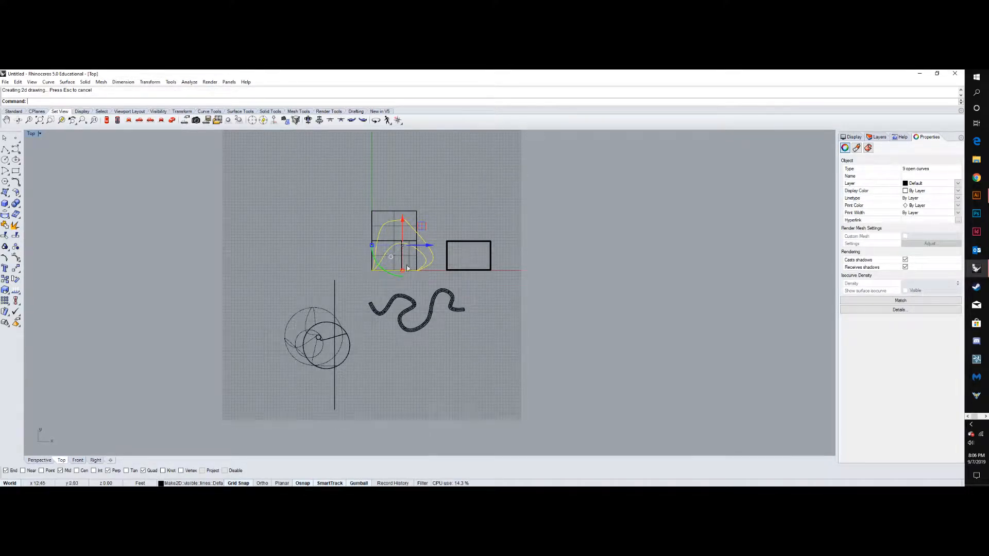
left_click_drag(423, 246, 322, 246)
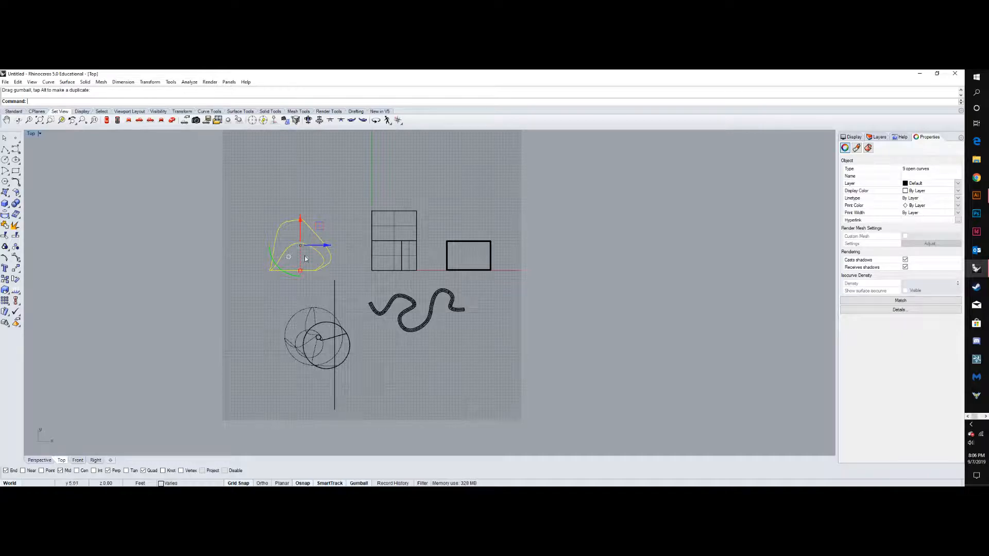
scroll(262, 253, "up", 4)
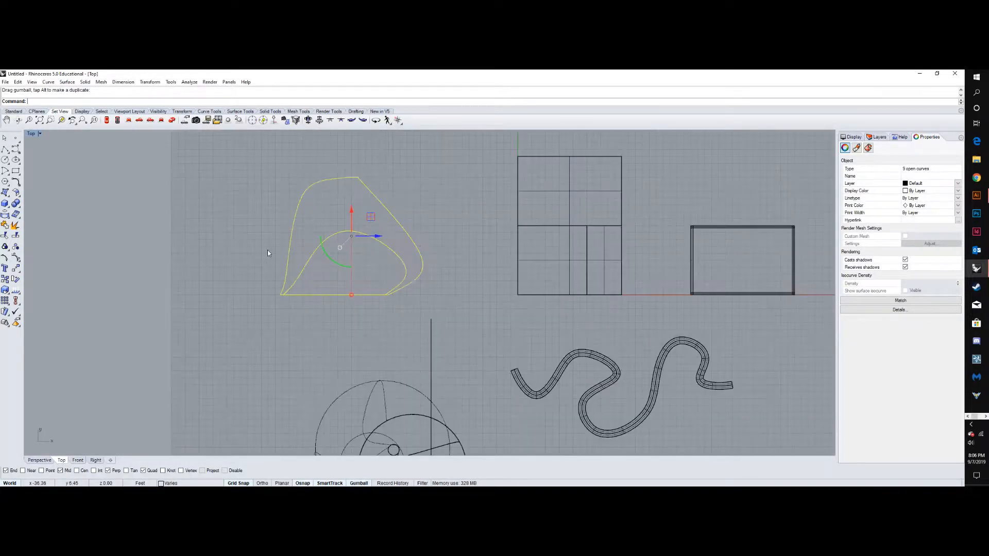
left_click(406, 187)
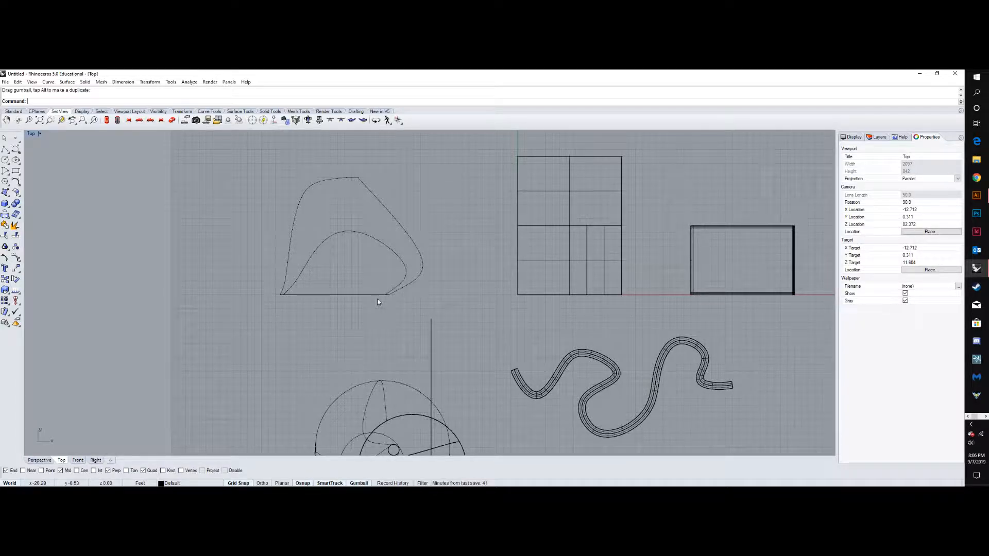
- In the Perspective view, move the section curve out of the original rounded form to the space near the stepped block
left_click(46, 460)
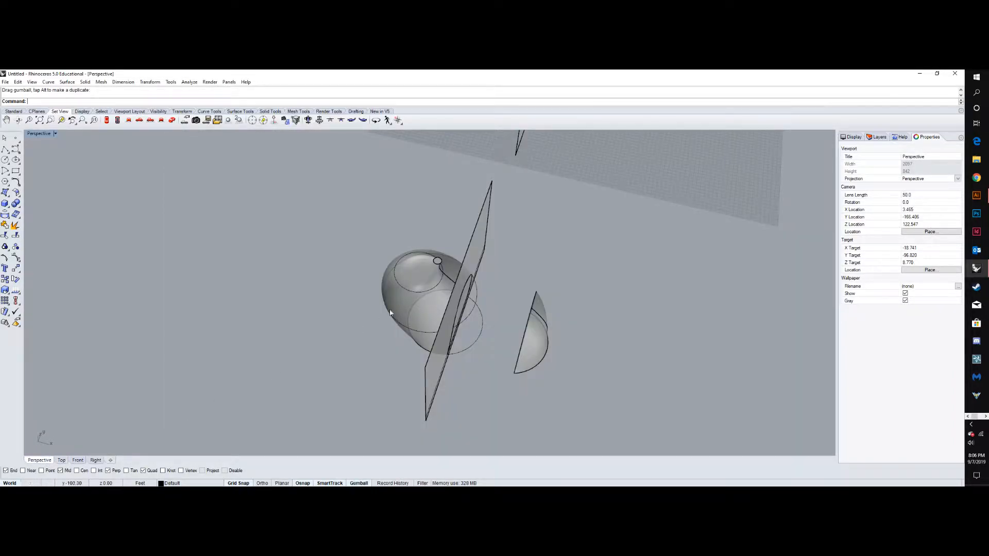
scroll(393, 304, "down", 5)
scroll(453, 311, "up", 5)
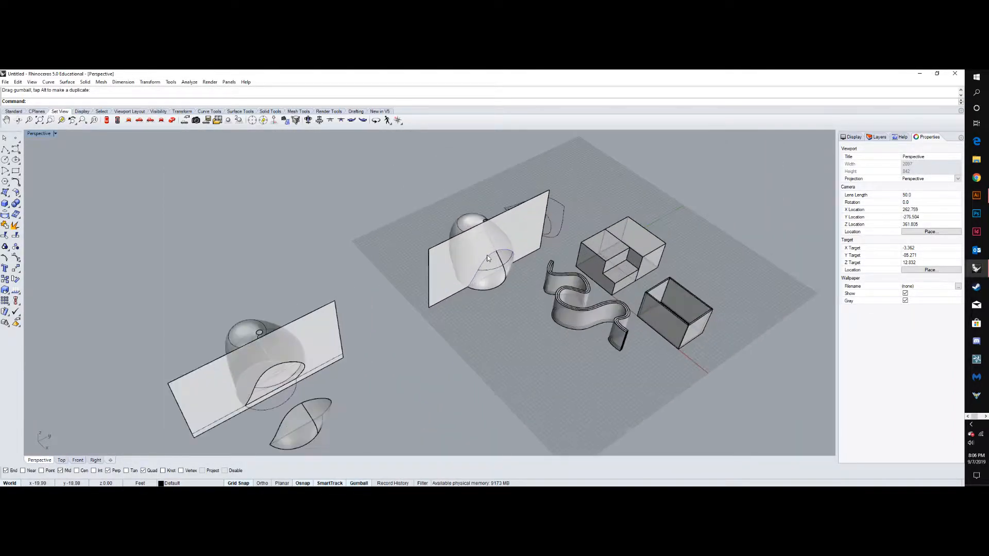
left_click(488, 265)
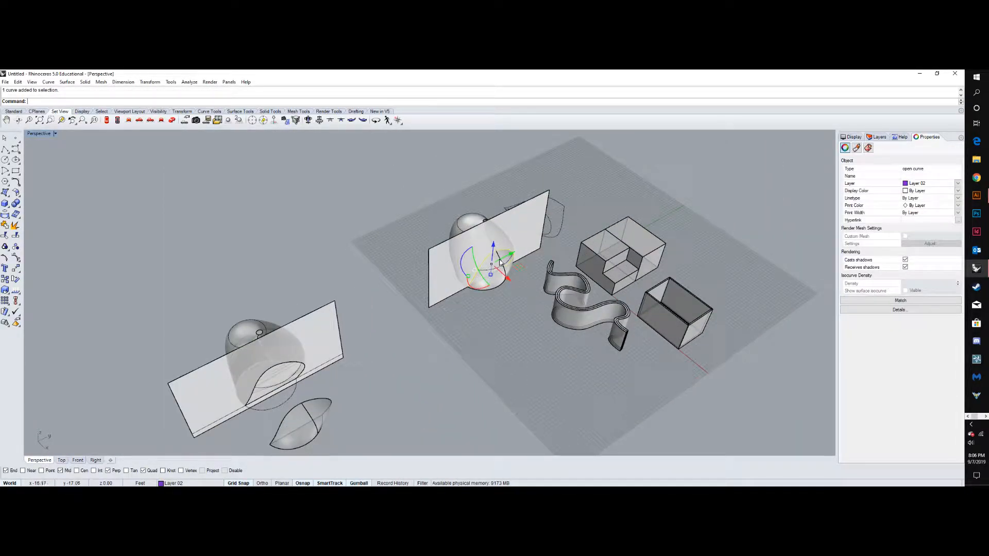
left_click_drag(502, 261, 609, 208)
scroll(528, 260, "down", 5)
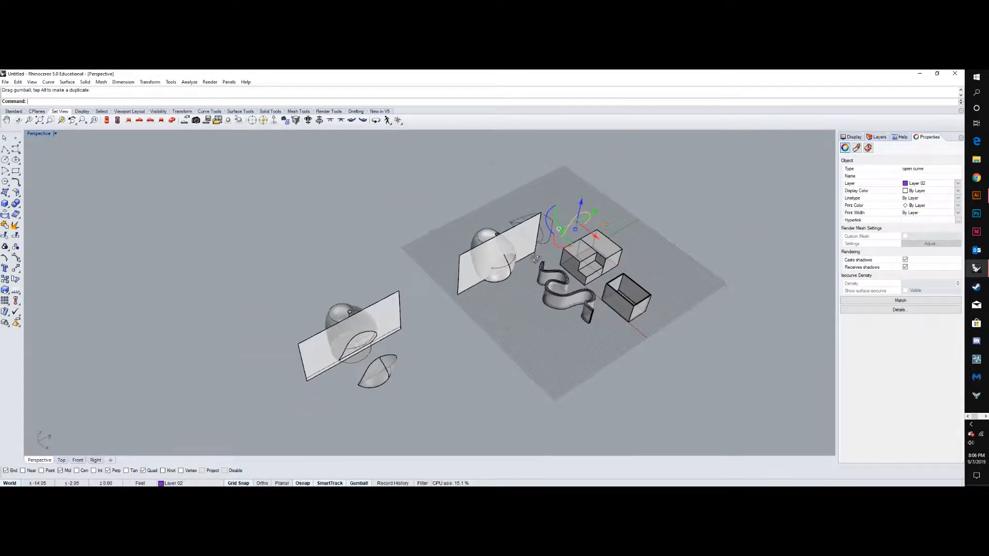
scroll(525, 257, "up", 3)
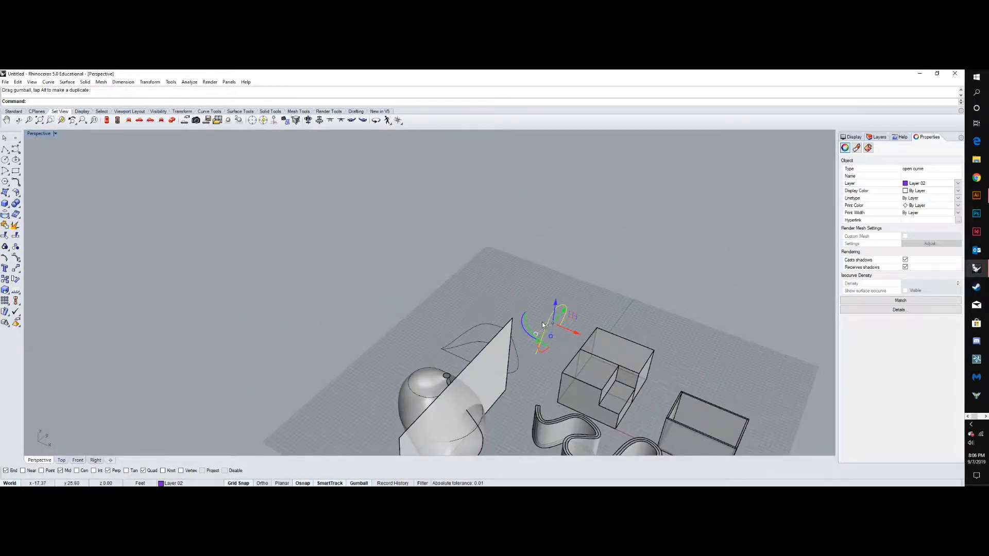
- Turn the moved section curve about its vertical axis and tilt it over with the gumball rotation handles
scroll(543, 321, "up", 2)
left_click_drag(529, 331, 521, 290)
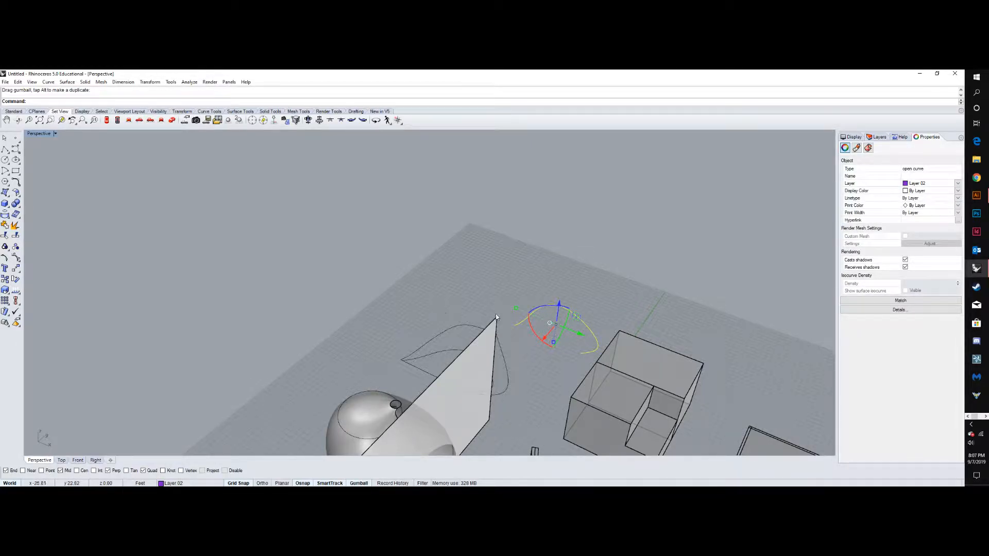
right_click_drag(511, 320, 453, 318, "shift")
scroll(508, 330, "up", 3)
left_click_drag(502, 338, 461, 370)
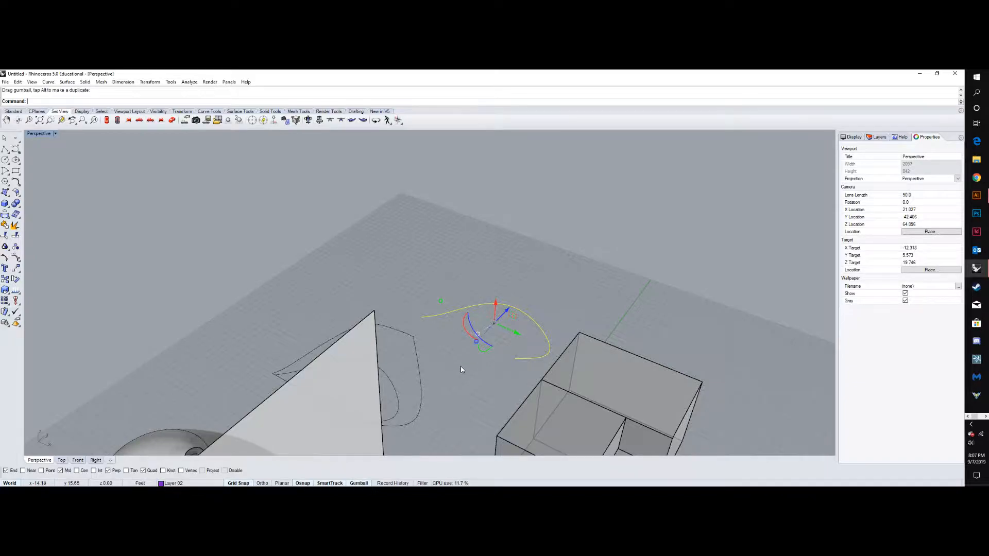
- Rotate the section curve 90 degrees with Rotate3D, using the line between its two endpoints as the rotation axis
type("Rotate3D")
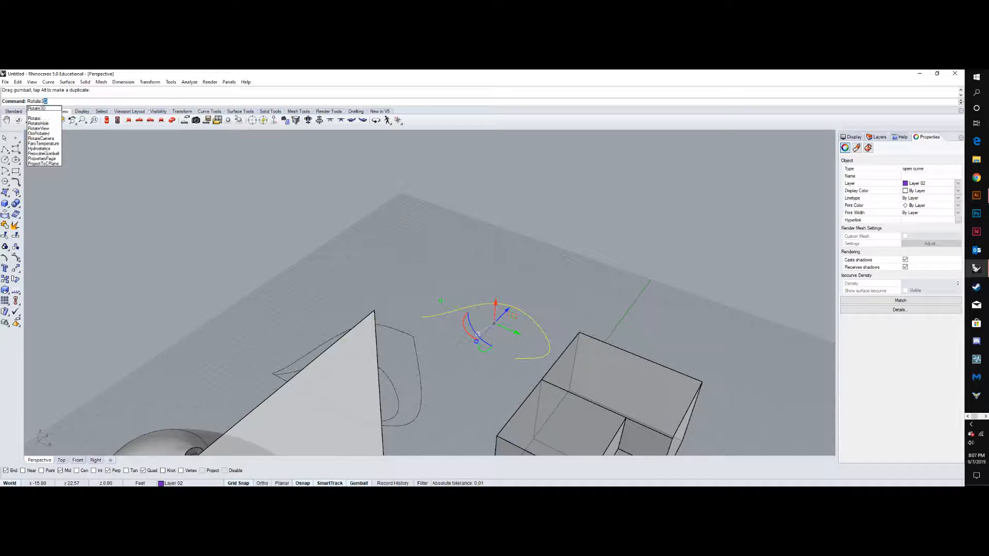
key("Down")
key("Return")
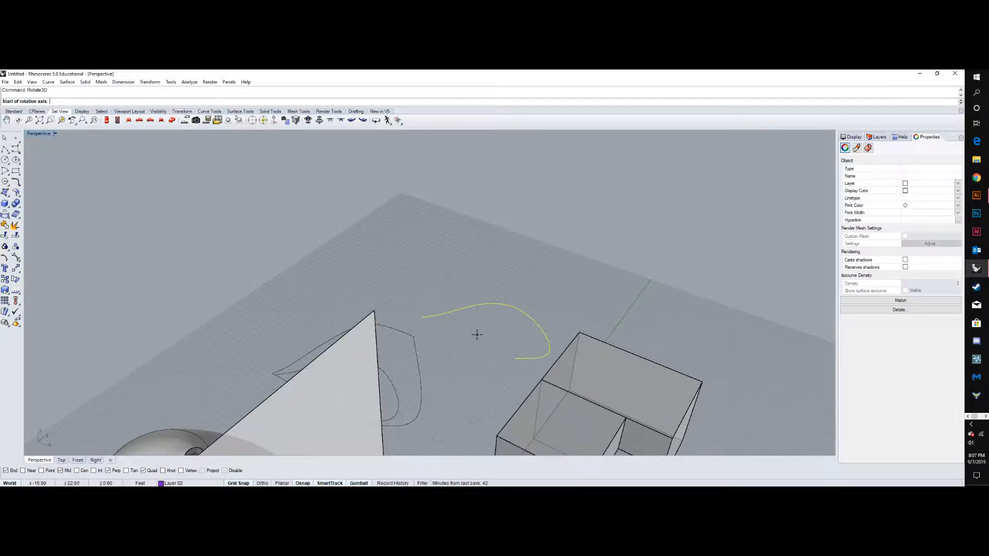
scroll(442, 263, "down", 4)
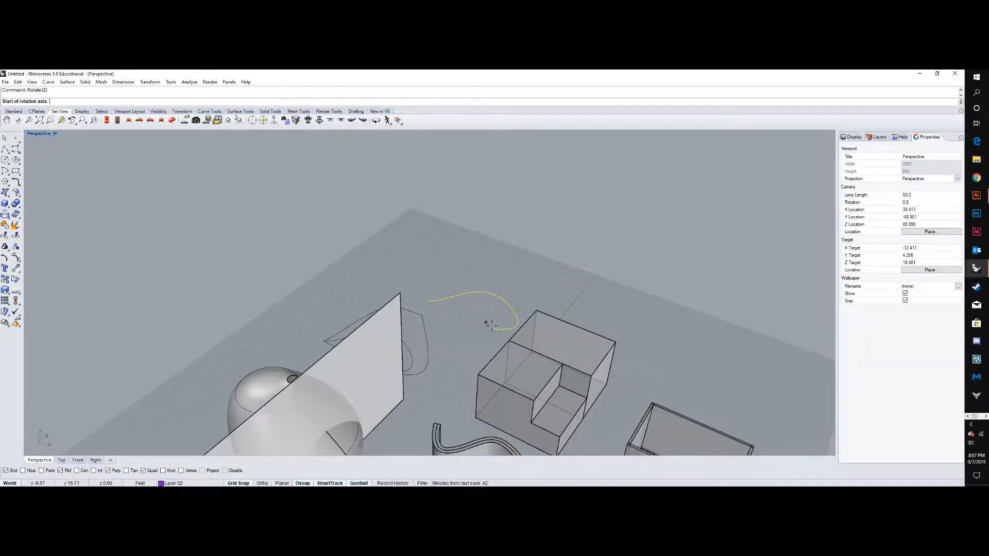
left_click(494, 327)
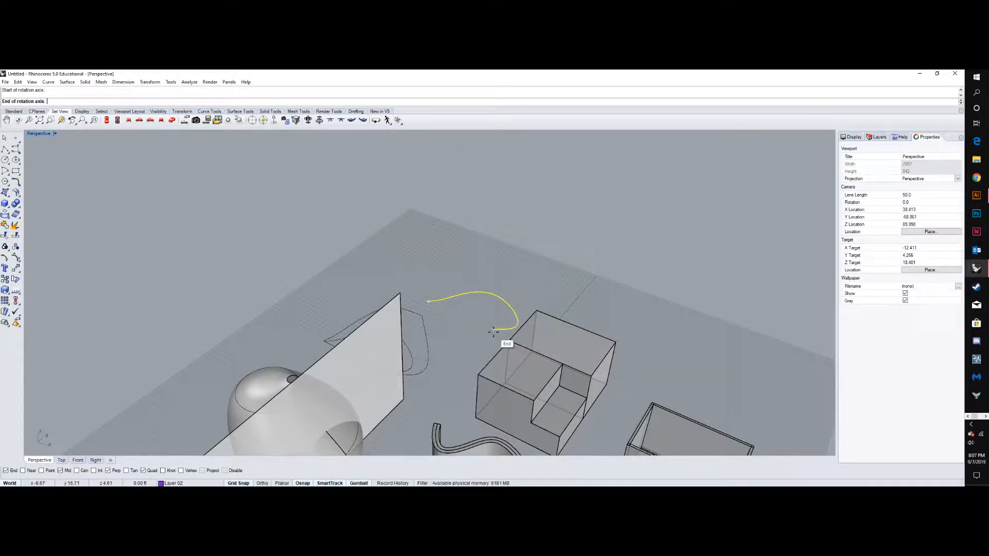
left_click(428, 301)
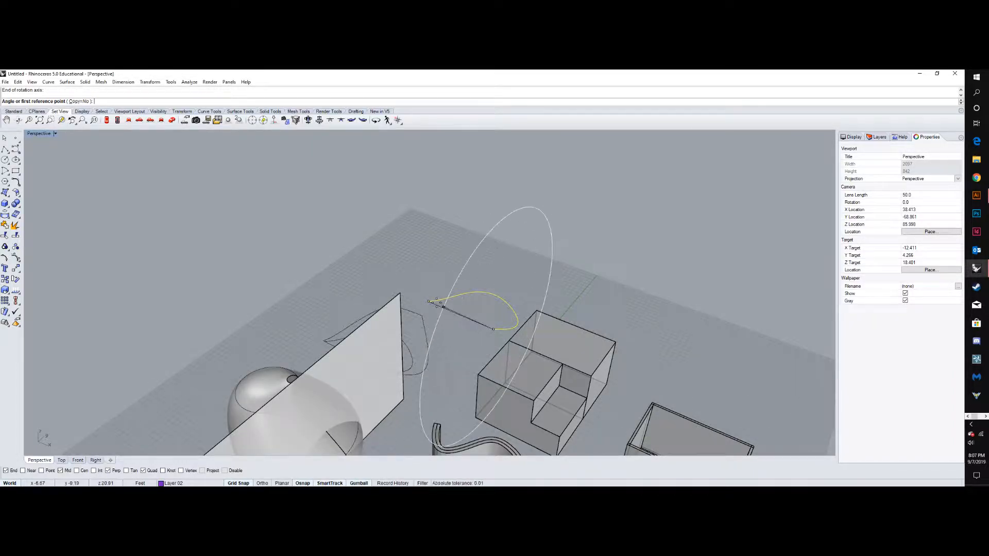
right_click_drag(436, 303, 467, 311)
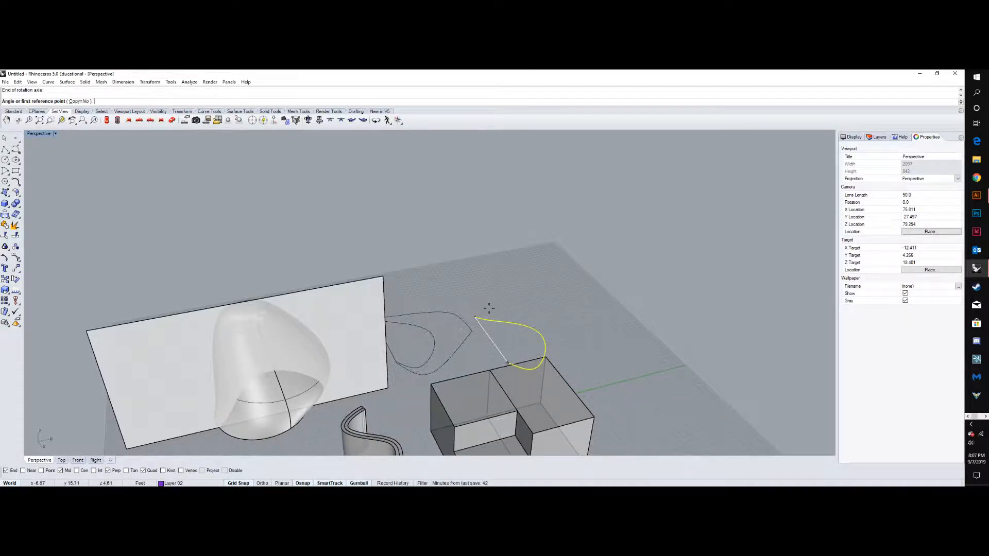
left_click(550, 308)
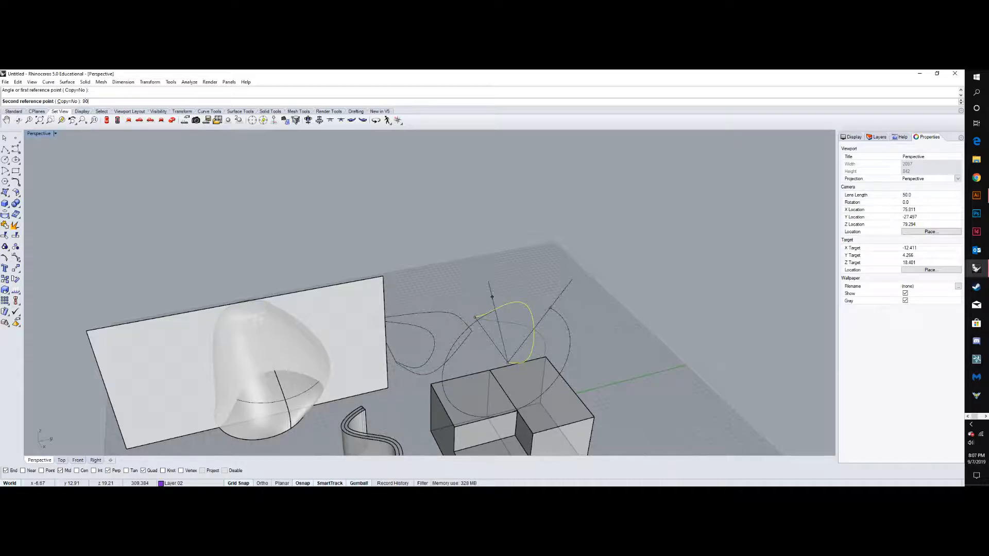
key("Return")
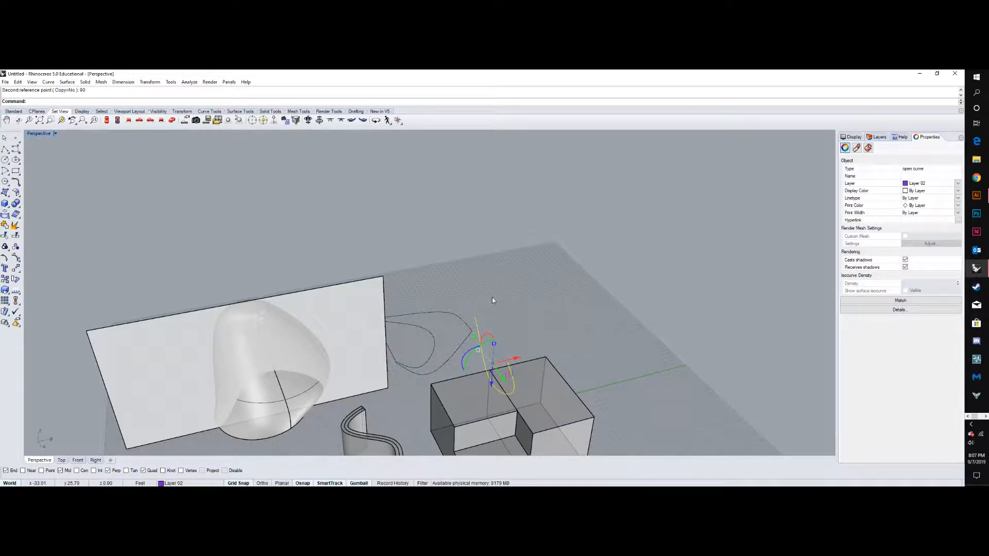
scroll(492, 312, "down", 5)
right_click_drag(487, 306, 510, 358)
scroll(487, 330, "up", 7)
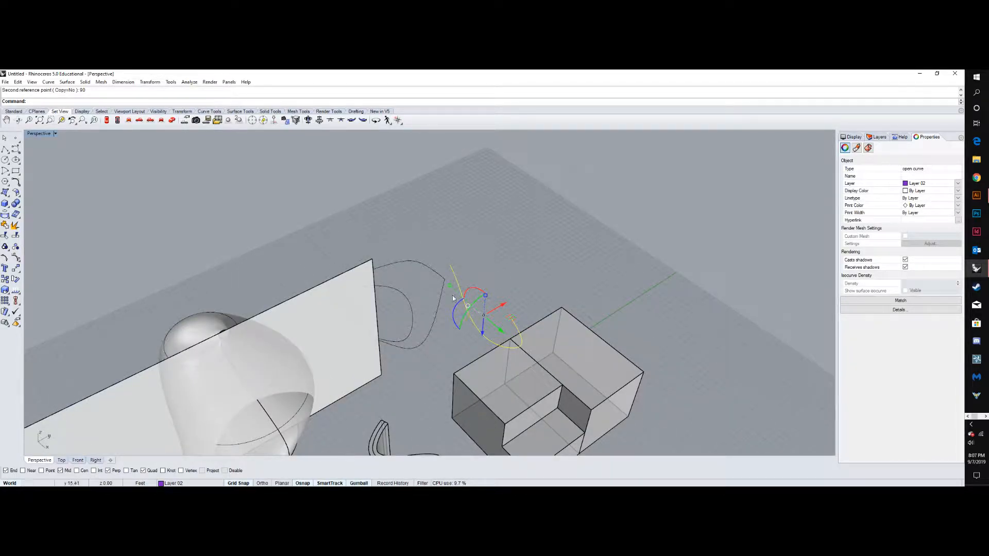
right_click_drag(437, 362, 489, 382)
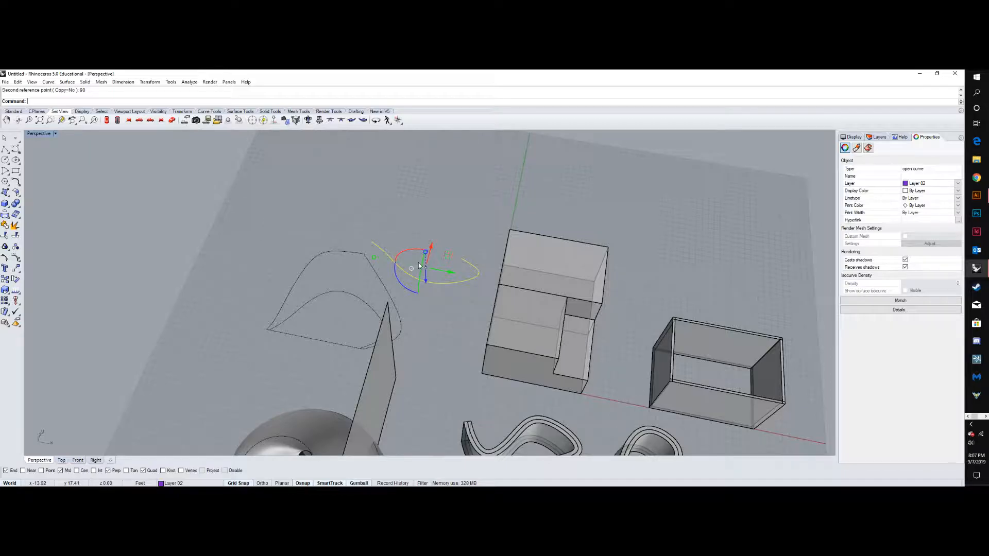
- Rotate the section curve about the gumball's green axis with a numeric angle to lay it flat beside the linework
right_click_drag(425, 290, 381, 270)
scroll(429, 290, "up", 5)
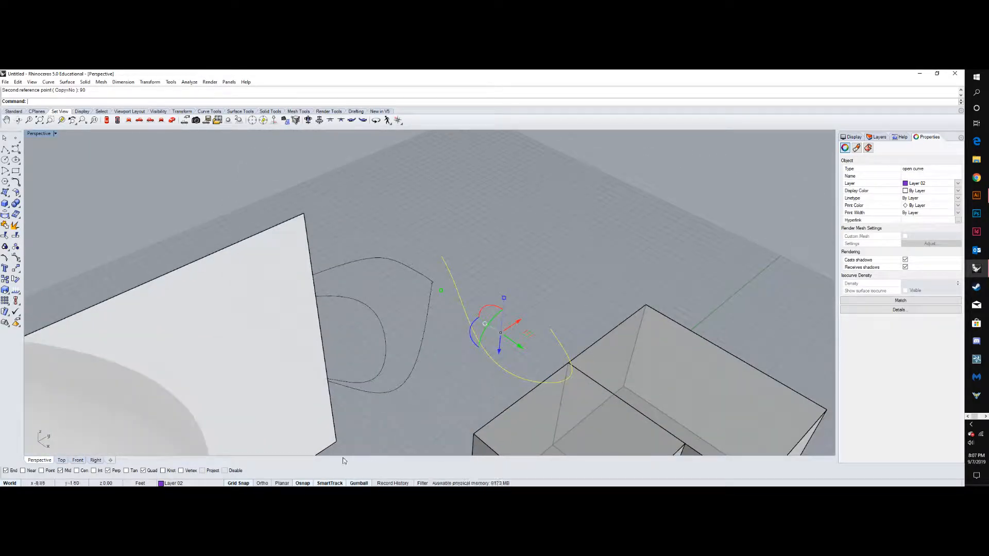
left_click(359, 484)
left_click(359, 484)
left_click(482, 334)
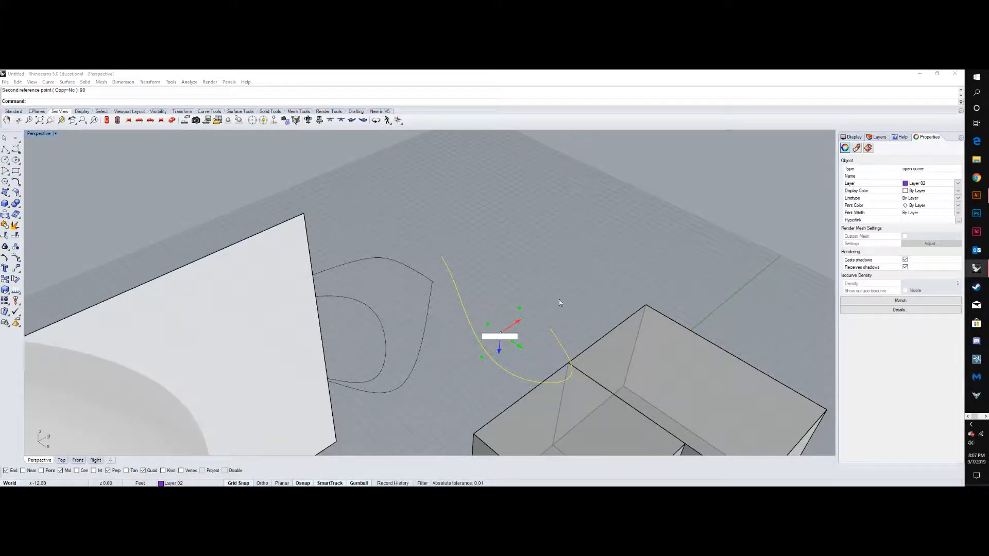
key("Return")
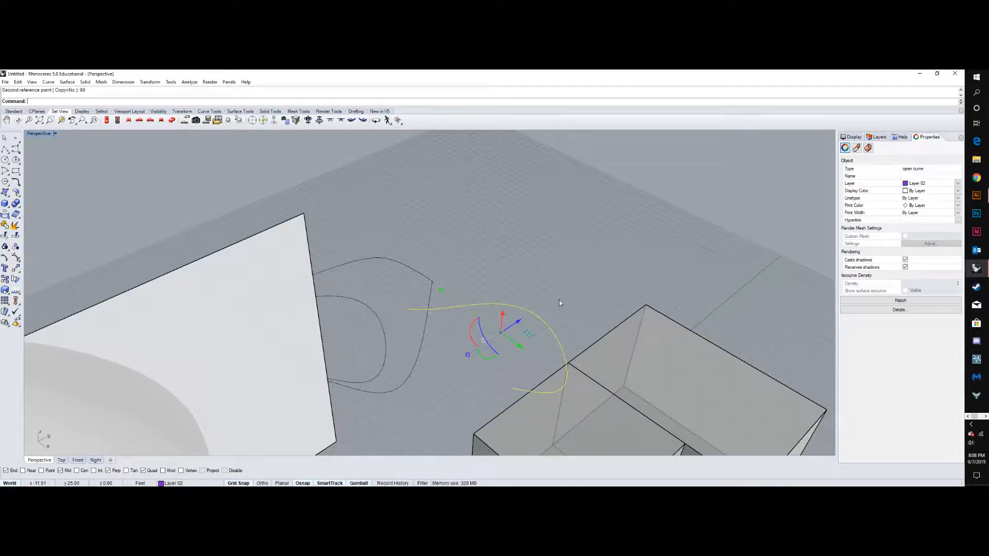
key("Return")
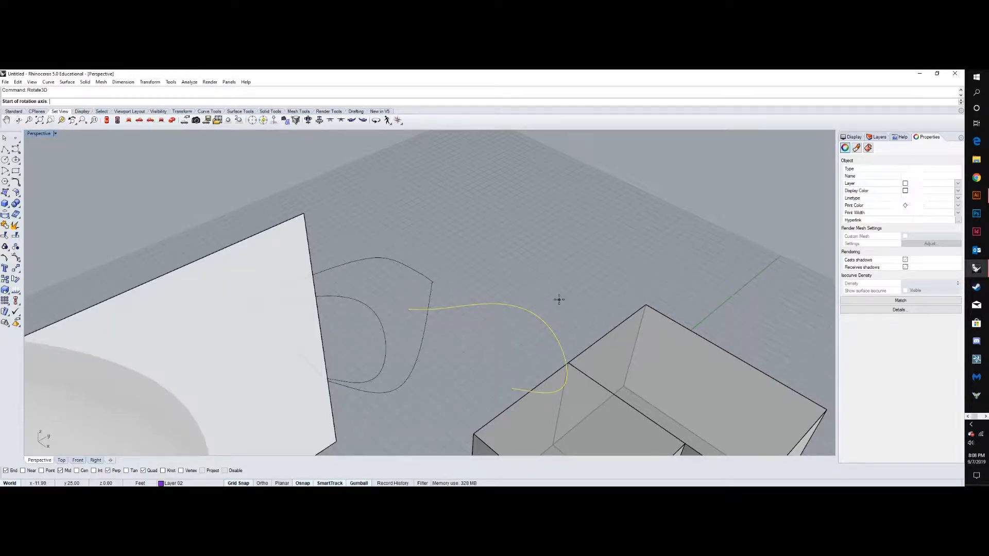
left_click(511, 389)
key("Escape")
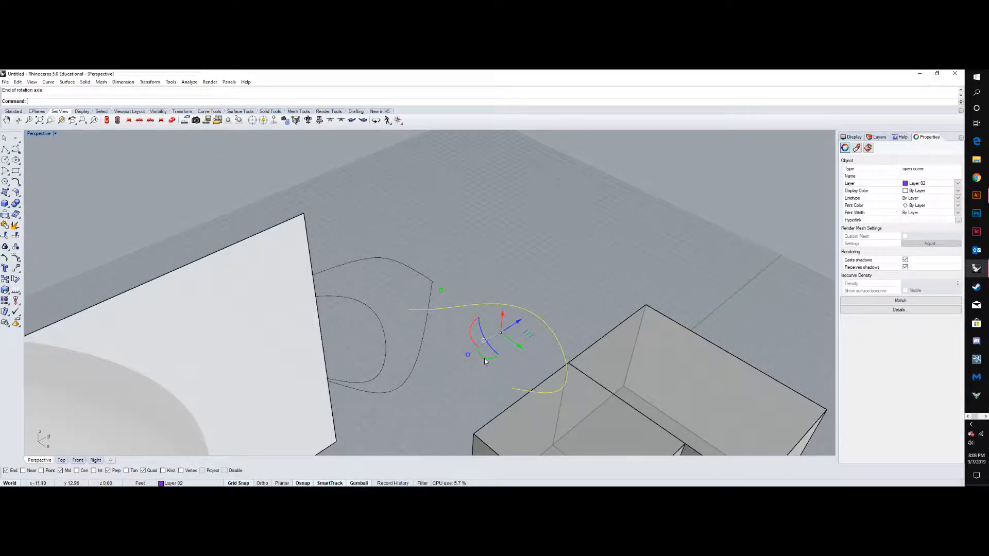
- Rotate the section curve 90 degrees about the gumball's green axis and turn it back with -90 degrees
left_click(484, 360)
type("90")
key("Return")
scroll(396, 278, "down", 5)
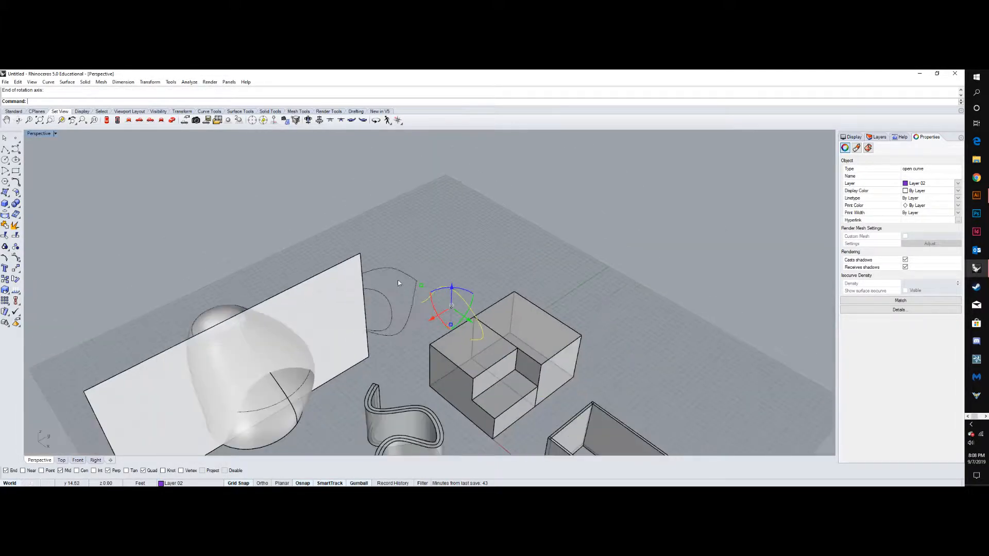
left_click(473, 310)
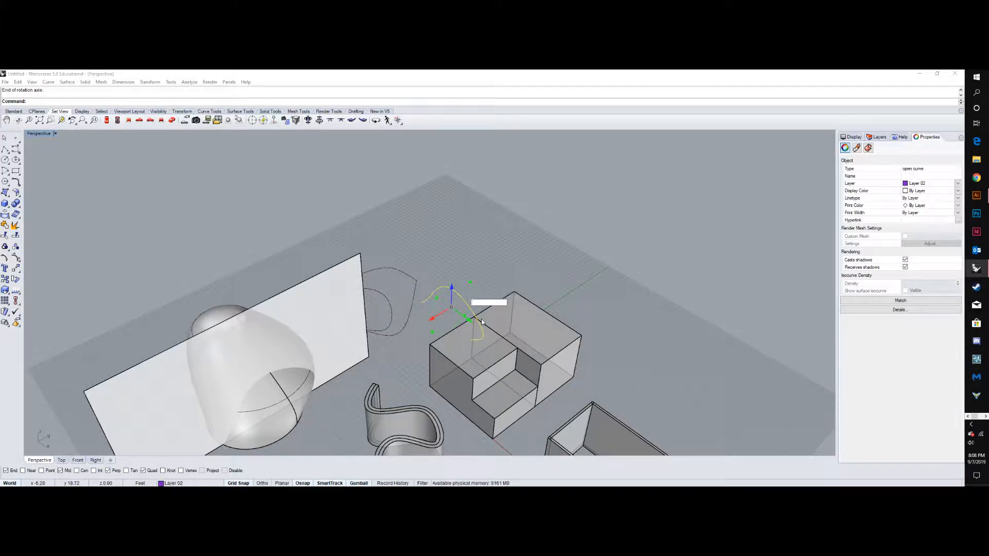
type("-90")
key("Return")
scroll(433, 327, "down", 4)
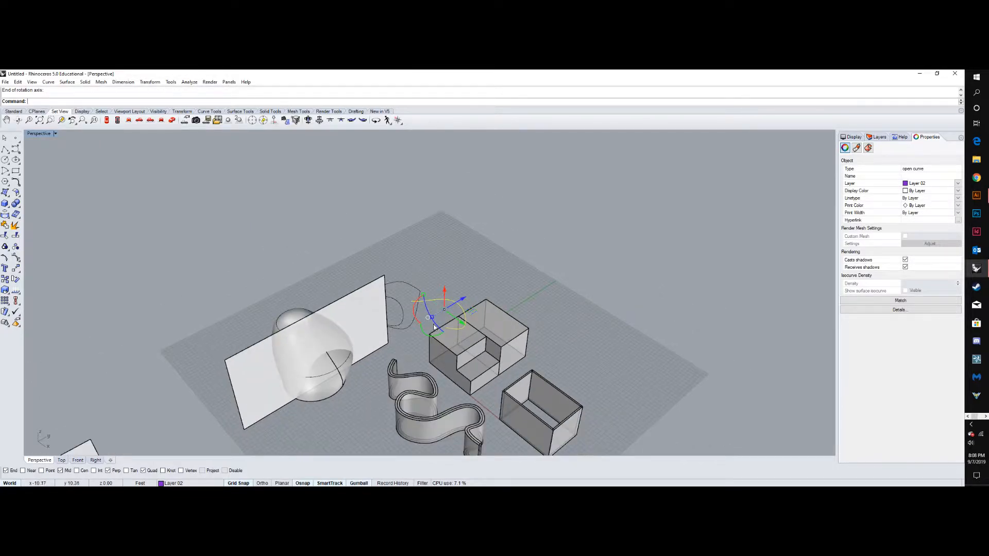
- Move the section curve from its lower endpoint onto the lower endpoint of the inner arch in the Make2D linework
right_click_drag(433, 328, 436, 388)
scroll(440, 275, "up", 7)
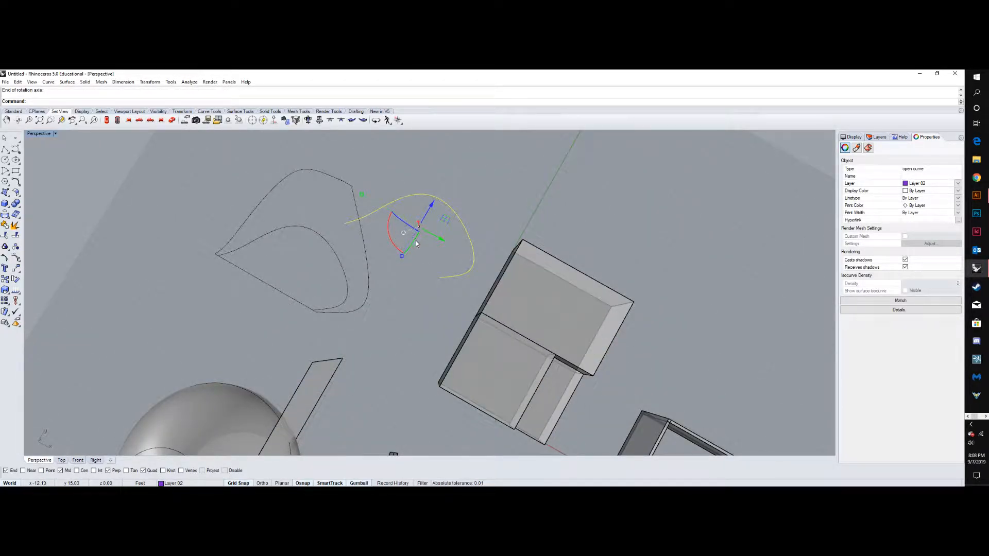
type("Mo")
key("Return")
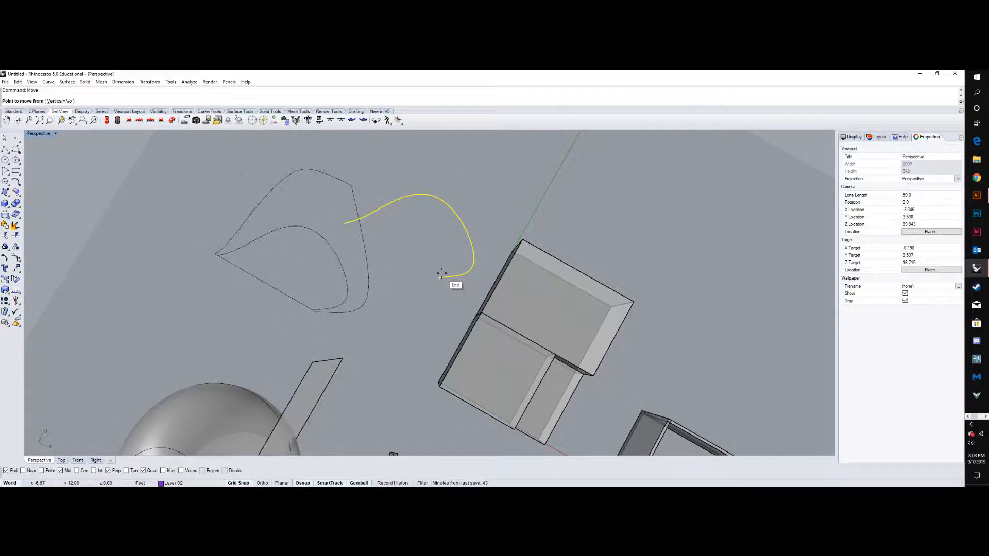
left_click(441, 277)
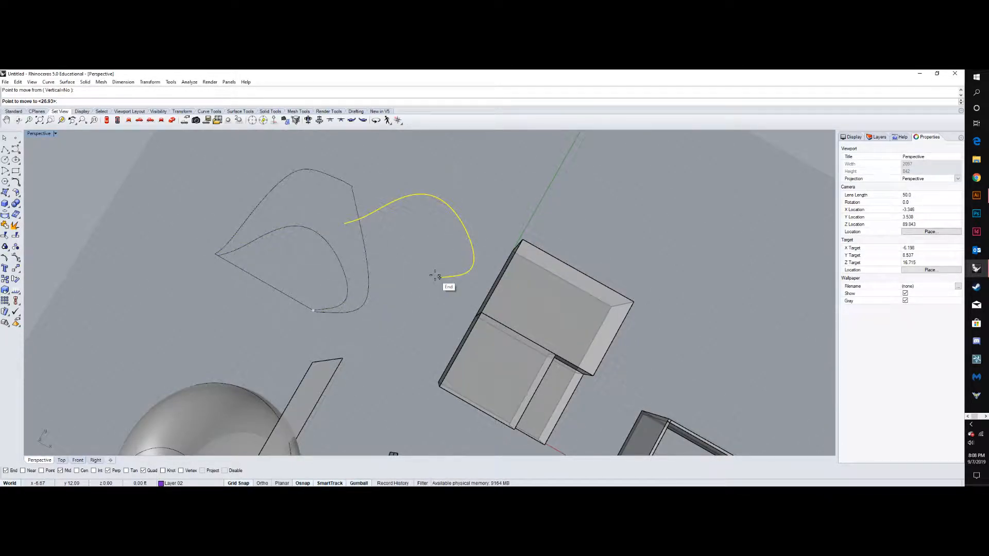
scroll(436, 277, "up", 2)
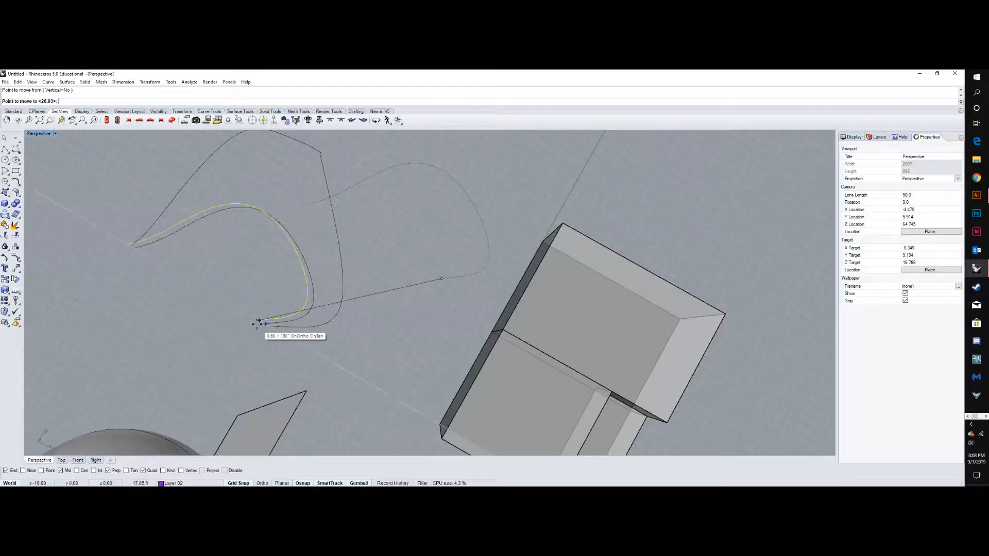
left_click(264, 324)
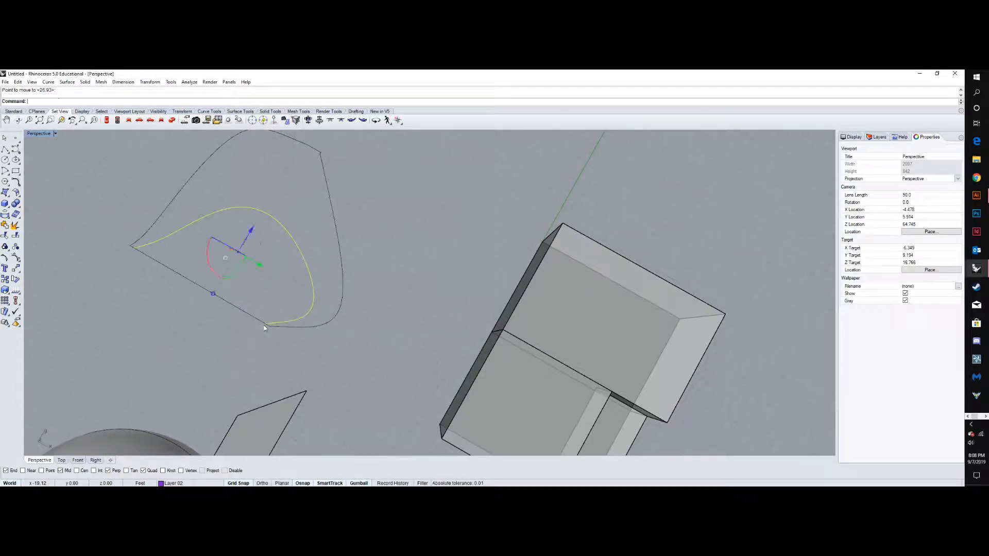
key("Escape")
- Compare the overlapping curves by selecting the two Make2D segments of the inner arch that coincide with the section curve
scroll(389, 295, "down", 3)
scroll(362, 280, "up", 3)
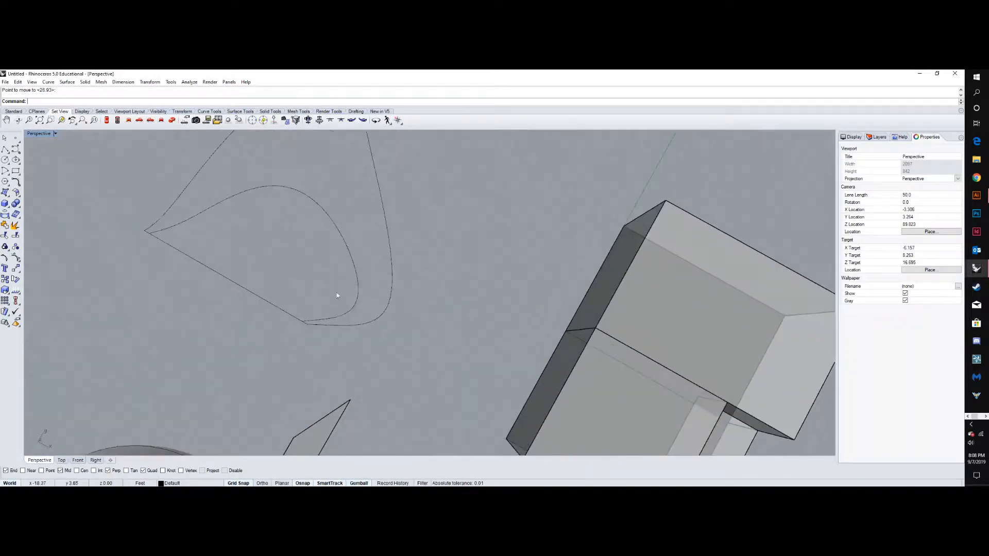
left_click(355, 278)
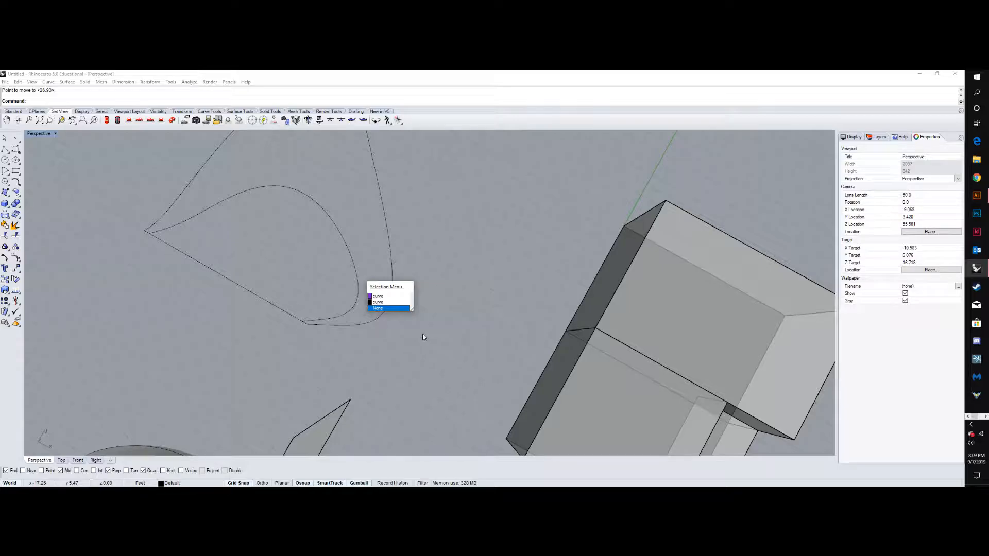
right_click_drag(452, 307, 479, 328)
scroll(401, 273, "down", 6)
right_click_drag(396, 331, 390, 325)
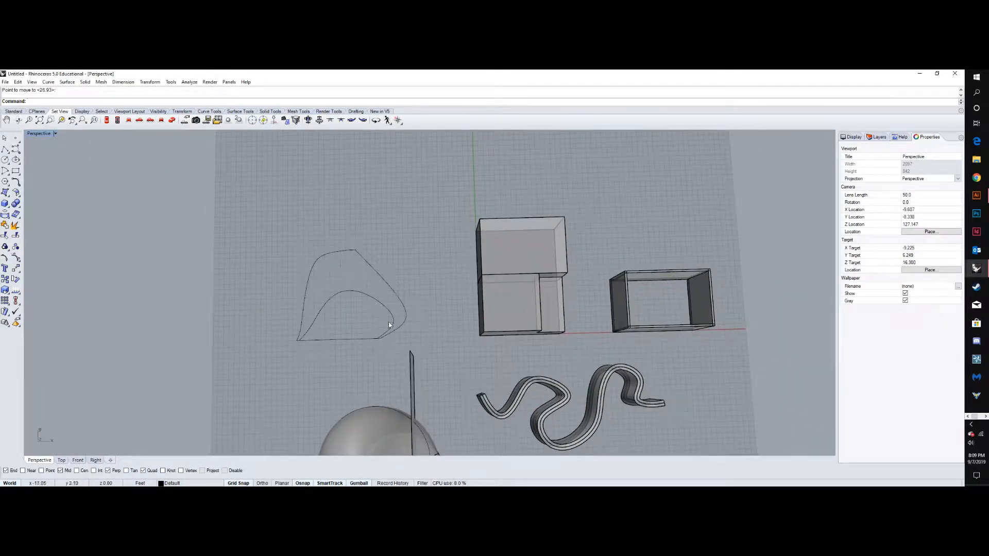
scroll(389, 325, "up", 3)
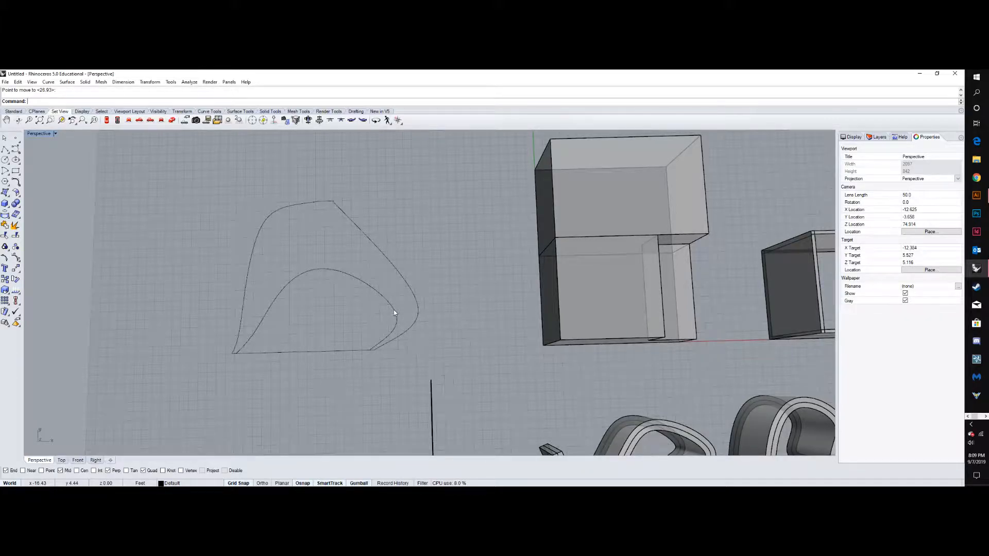
left_click(395, 311)
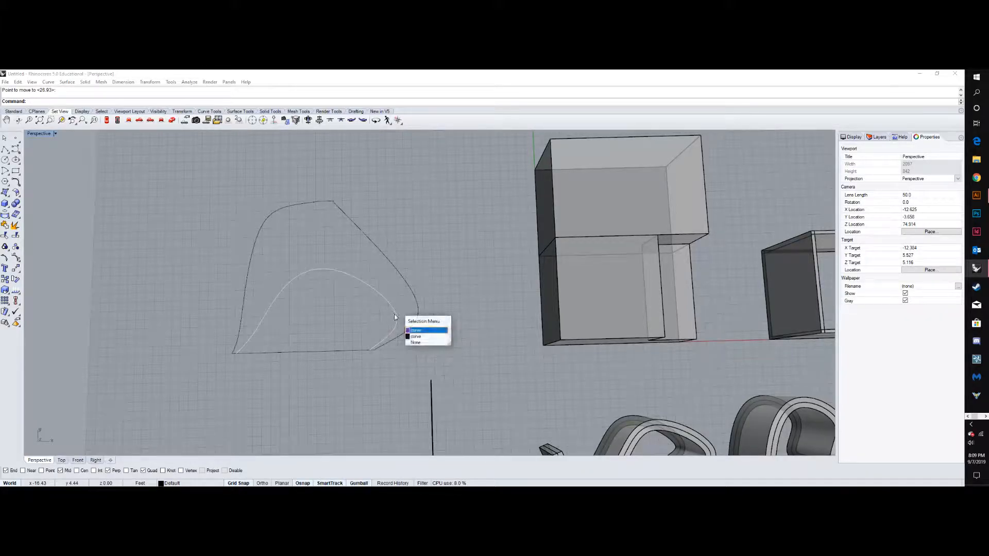
left_click(415, 336)
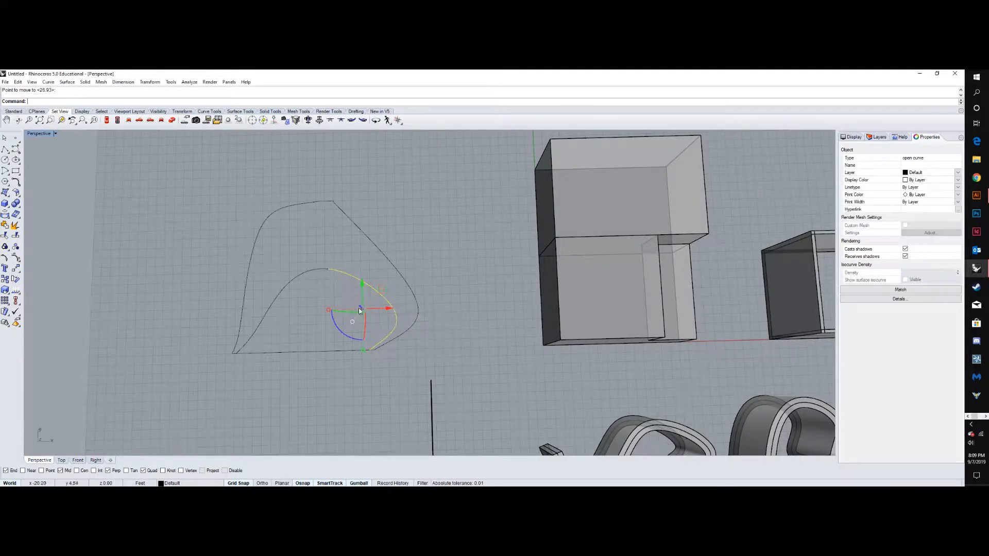
left_click(323, 270, "shift")
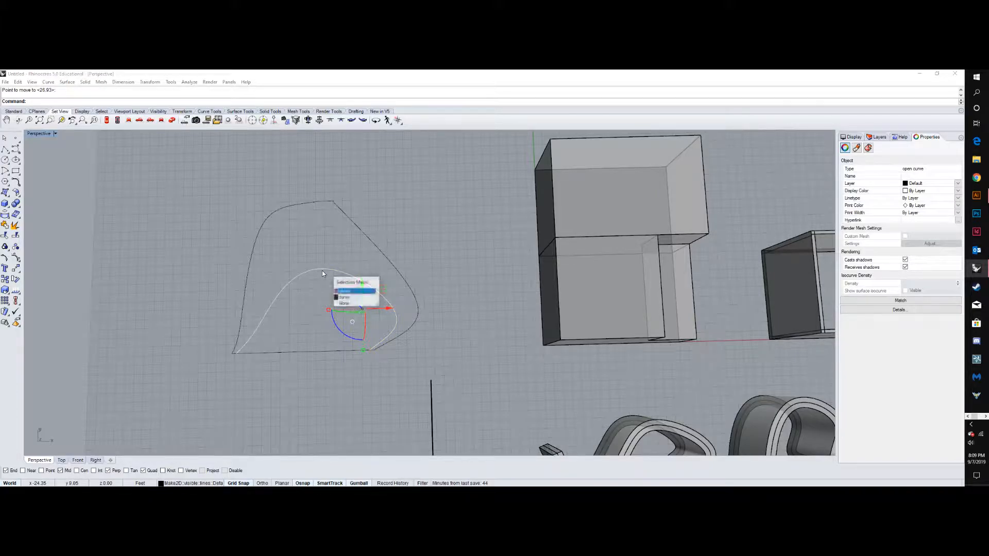
left_click(340, 298)
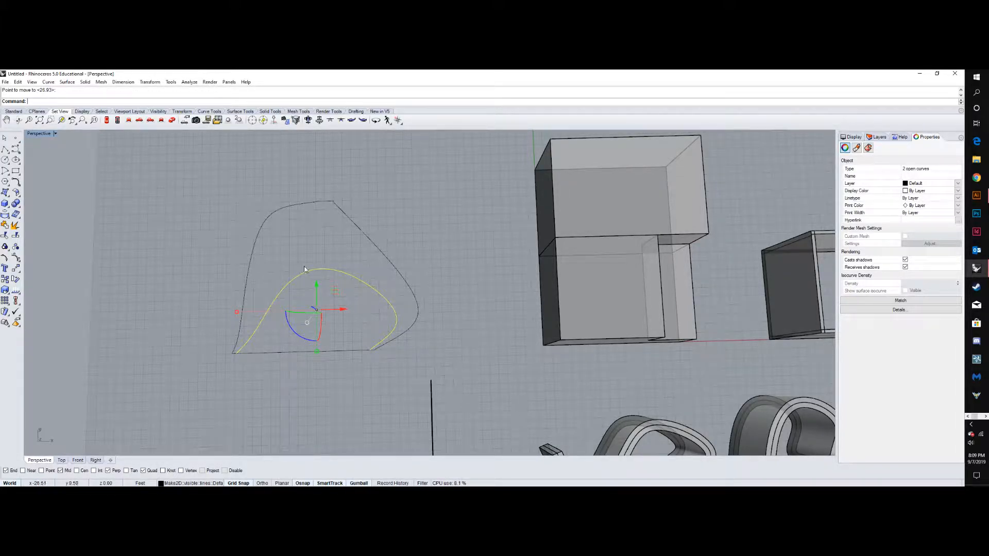
key("Escape")
- Select all the linework together with the section curve and frame the selection in the Top view
right_click_drag(446, 321, 500, 295)
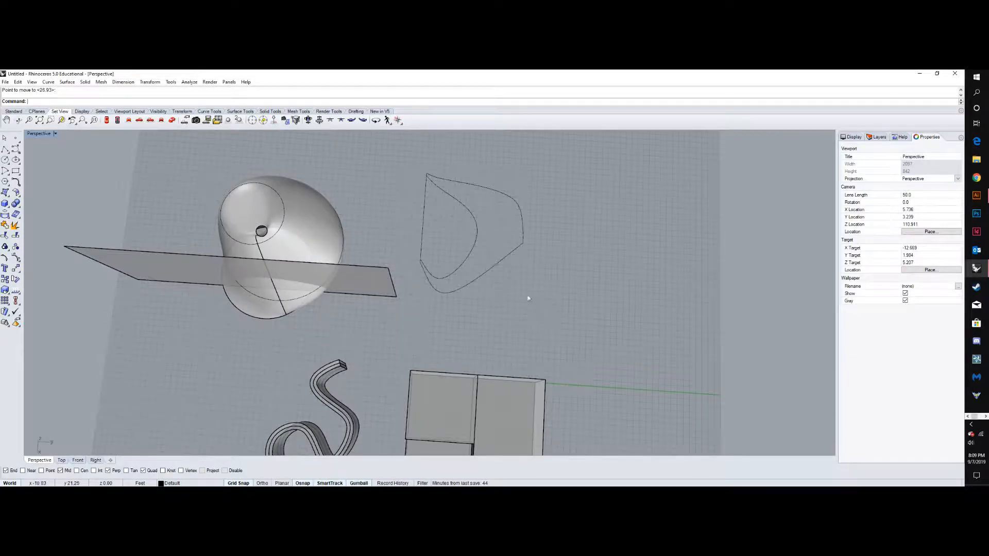
left_click_drag(417, 164, 414, 162)
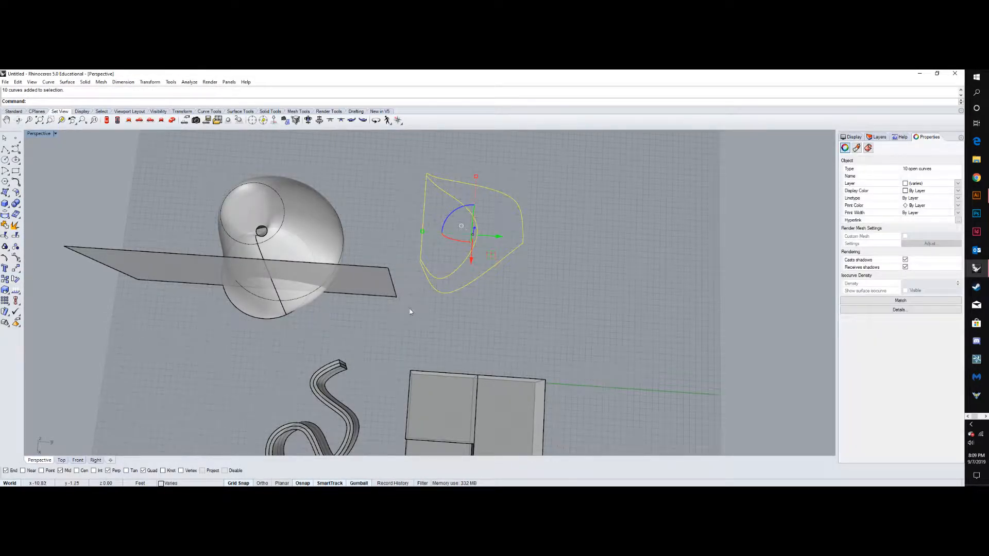
right_click_drag(404, 322, 413, 361)
left_click(62, 461)
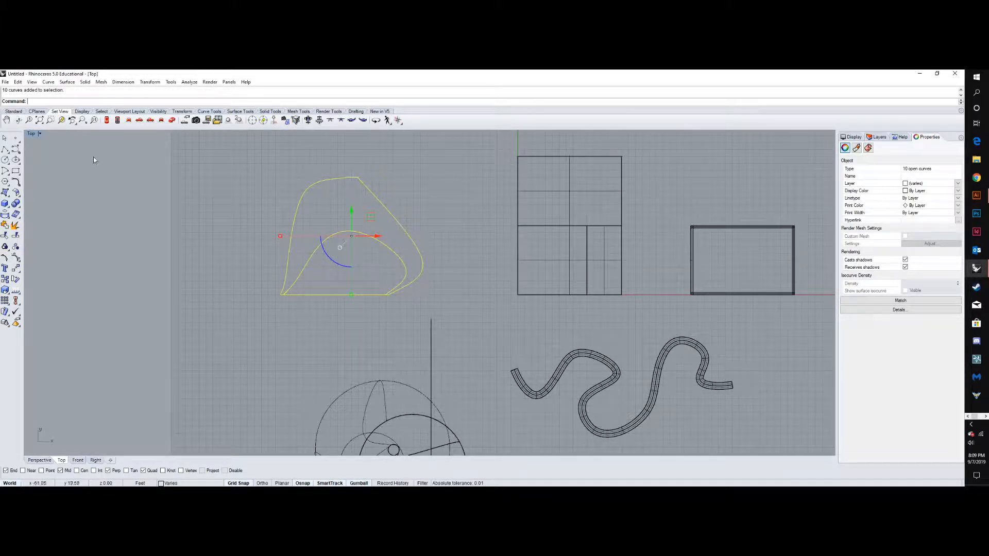
left_click(60, 122)
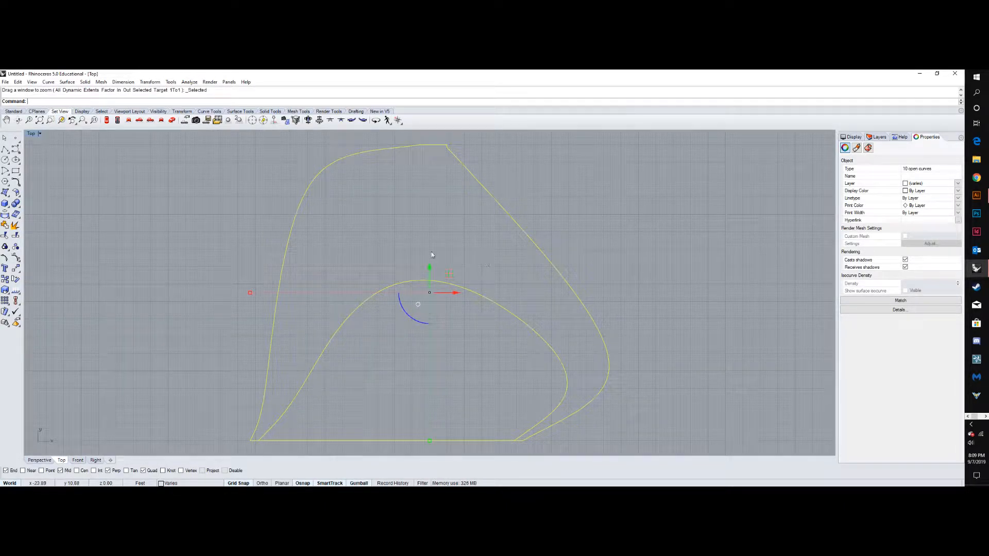
- Export the selected curves to the Desktop as an Adobe Illustrator (*.ai) file named Test 01 Section
left_click(6, 84)
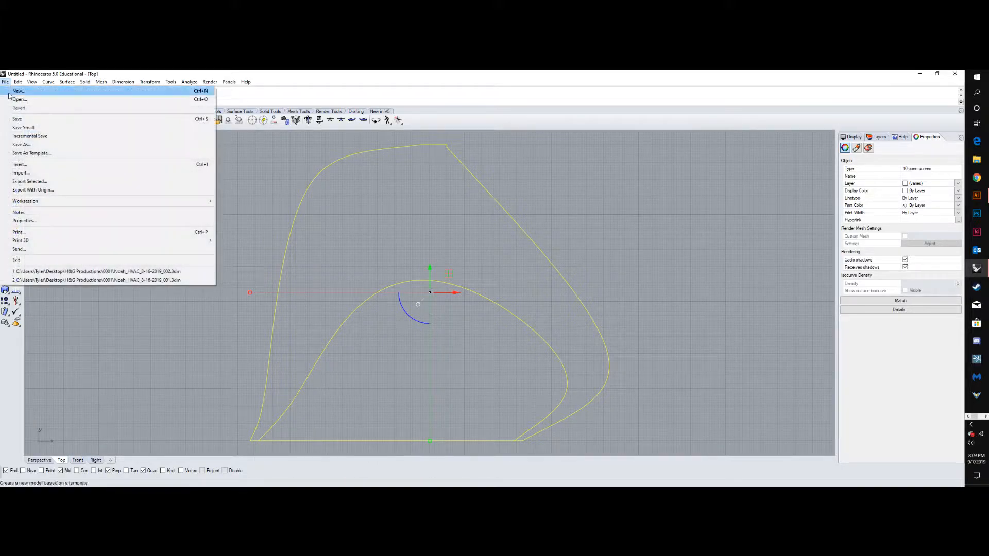
left_click(25, 182)
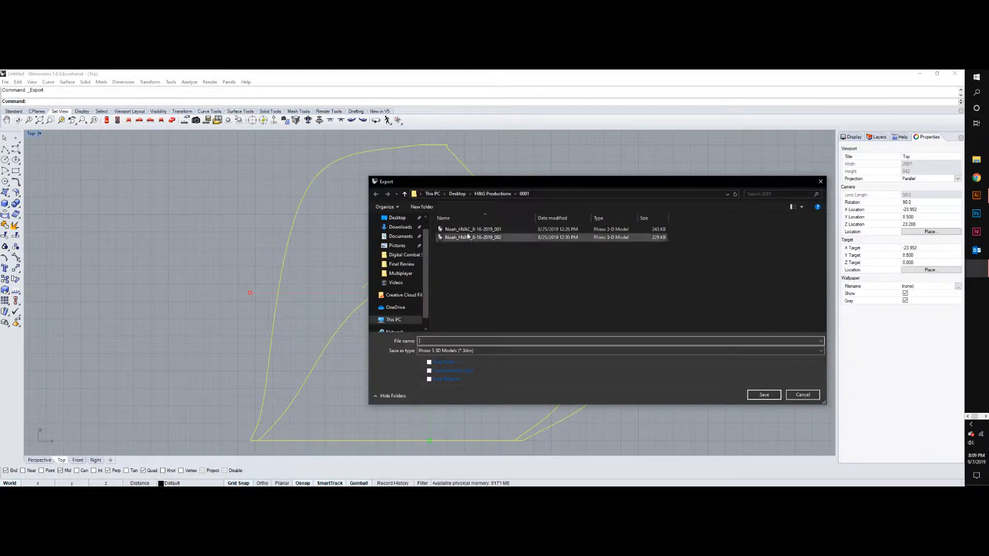
left_click_drag(464, 178, 371, 143)
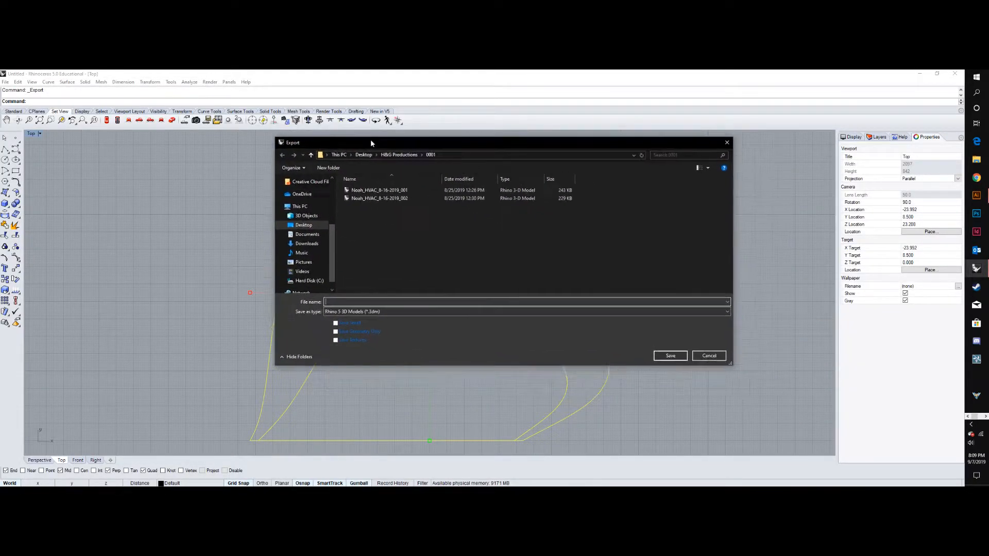
left_click(399, 312)
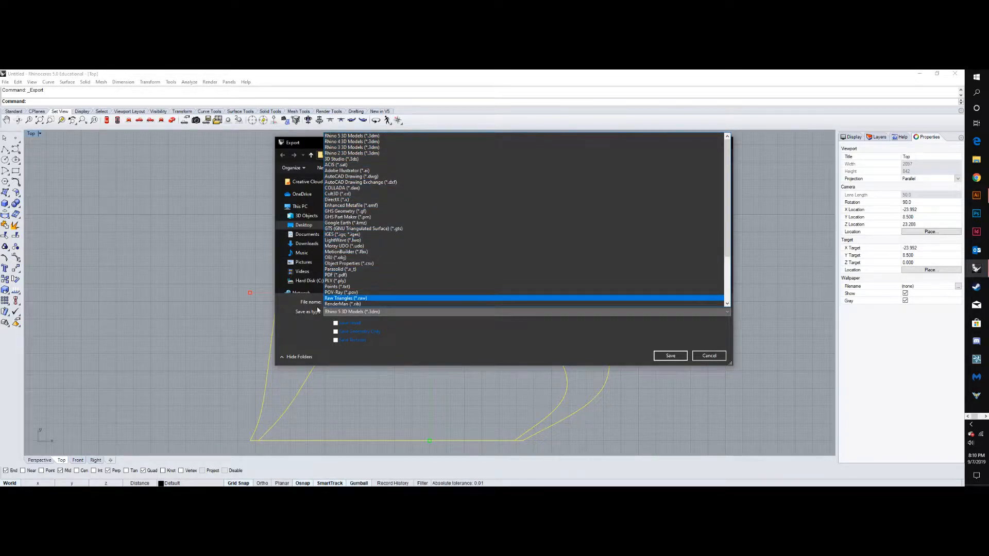
left_click(355, 171)
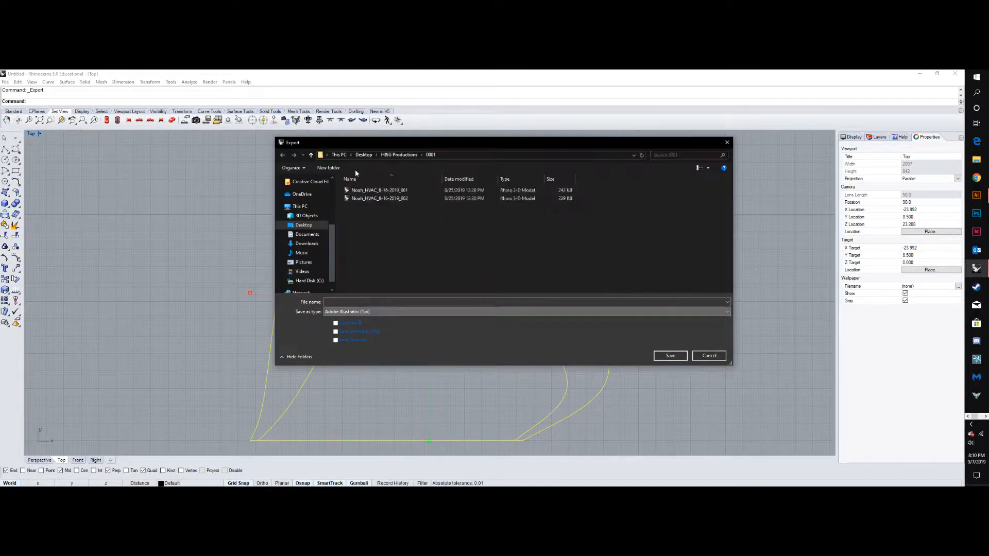
left_click(475, 303)
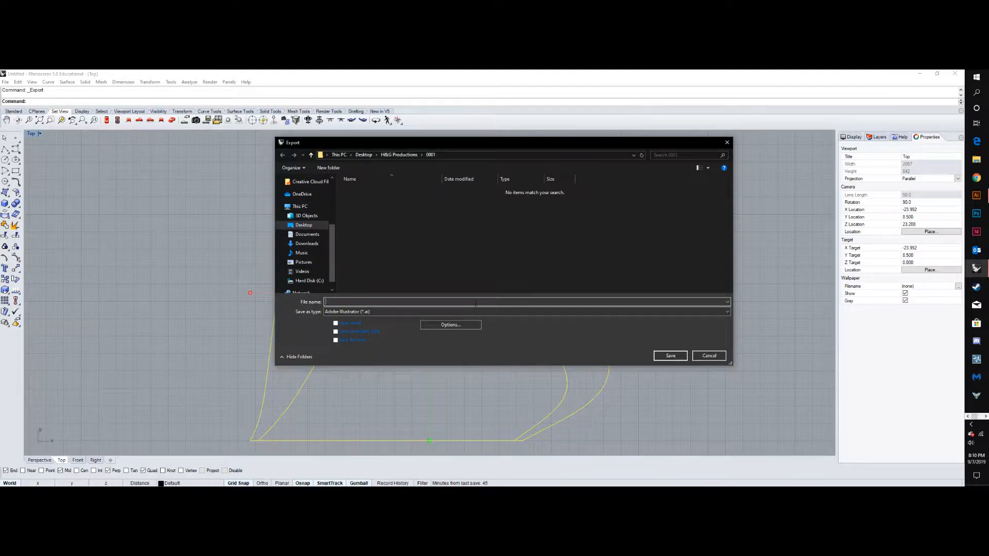
type("Test 01 Section")
left_click(364, 155)
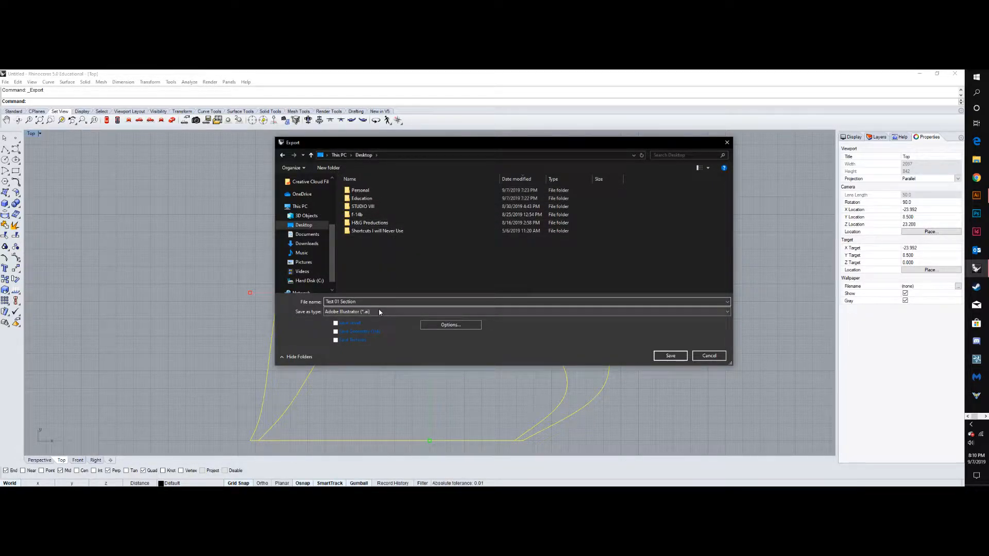
left_click(659, 356)
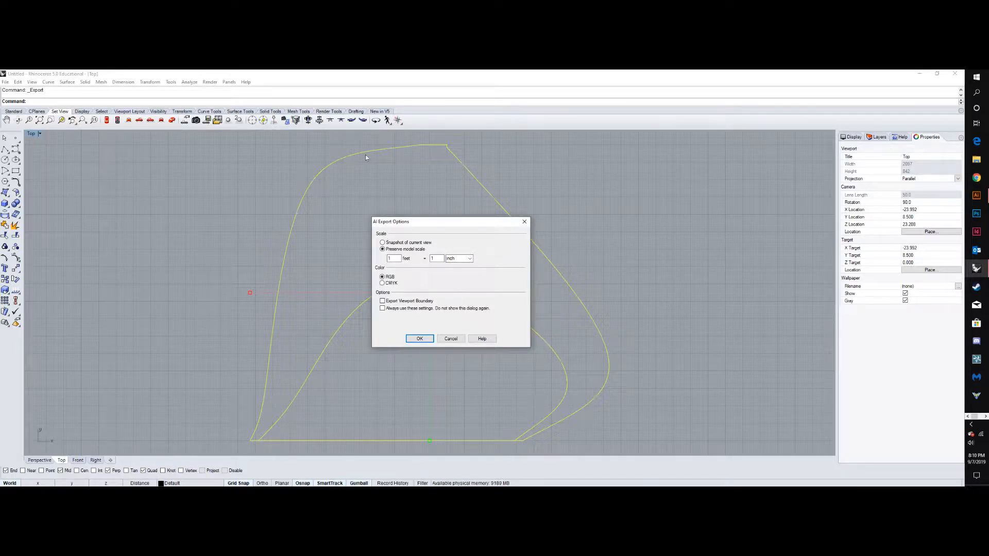
- Complete the Illustrator export with the model scale preserved in feet to inches and RGB color
double_click(435, 259)
left_click(400, 258)
left_click(421, 338)
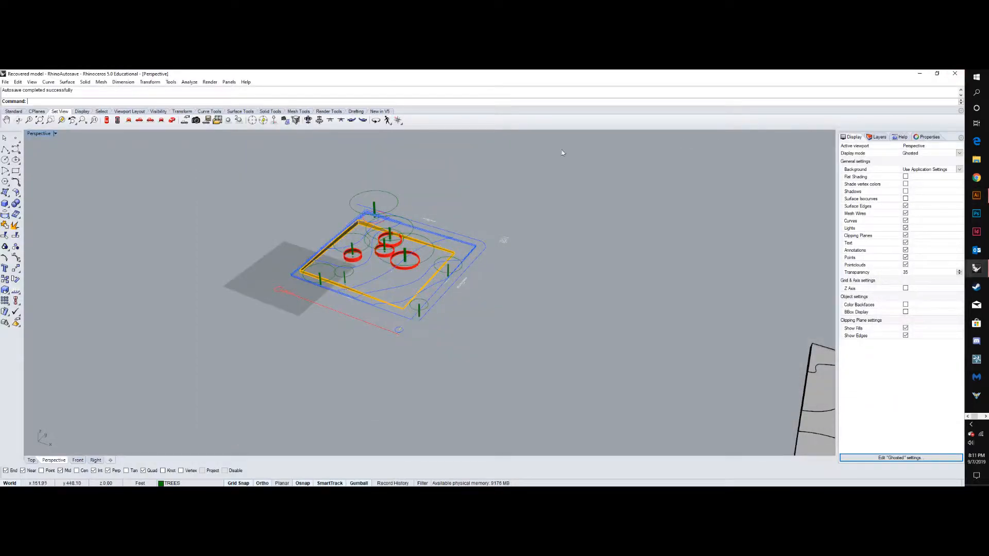
- Open the exported Test 01 Section file from the desktop in Illustrator
left_click(920, 74)
double_click(12, 121)
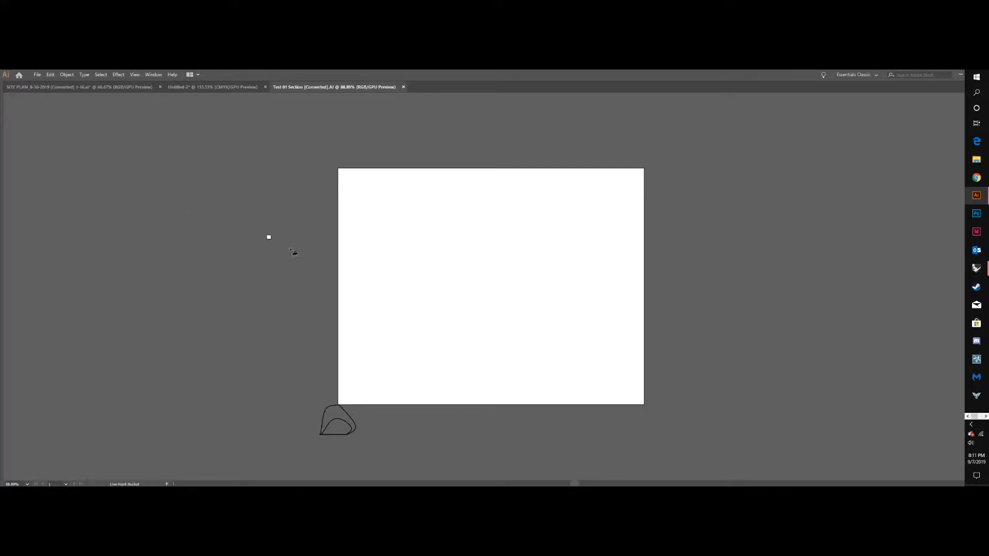
- Show the panels and, with the Selection tool, move the imported section linework from below the artboard to its centre
scroll(367, 335, "down", 3)
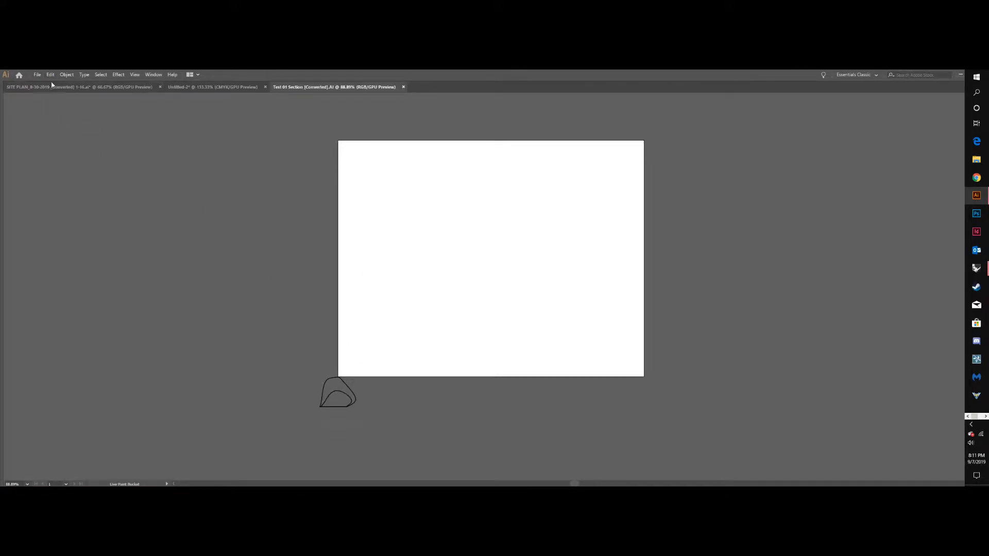
key("Tab")
key("v")
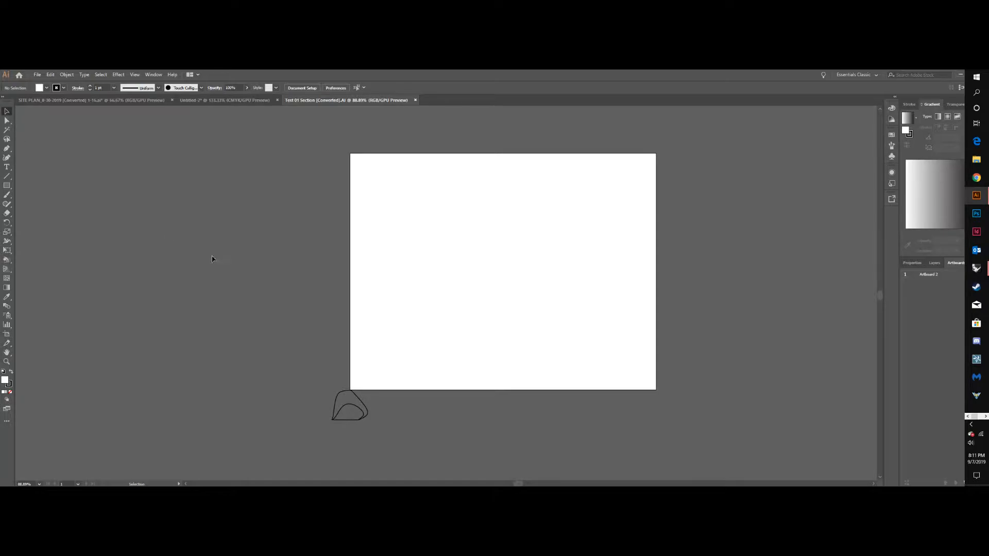
left_click_drag(383, 433, 491, 249)
scroll(490, 247, "up", 2, "alt")
left_click(651, 255)
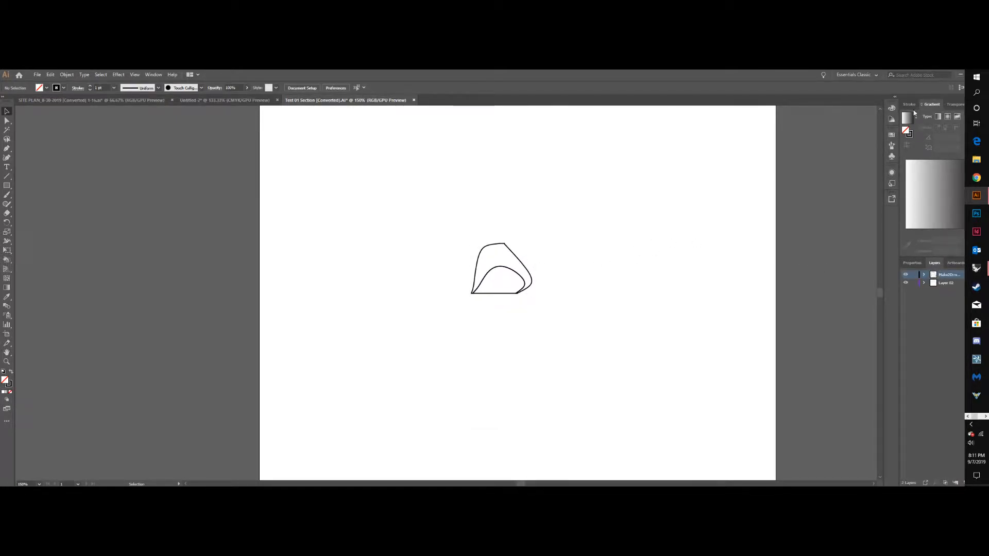
double_click(794, 75)
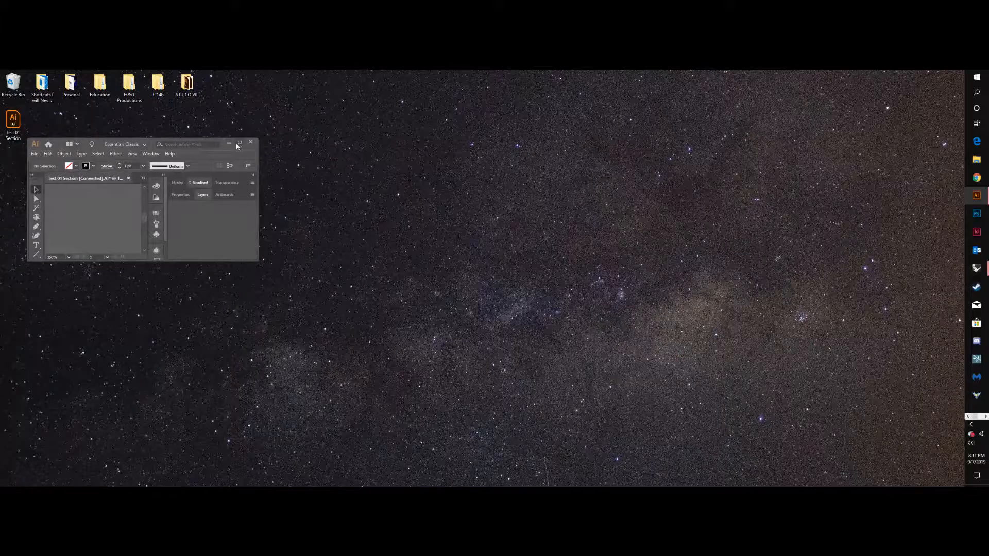
left_click(239, 144)
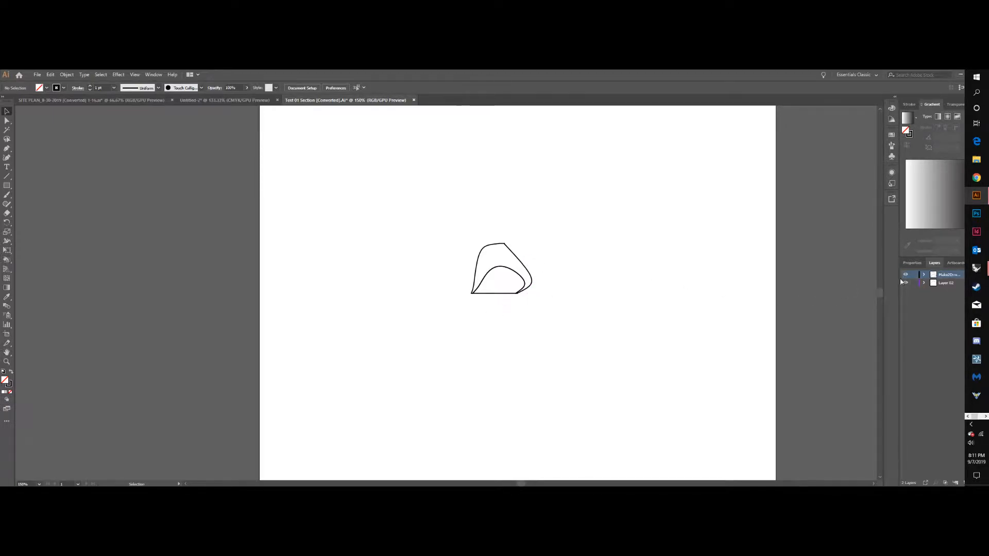
double_click(943, 274)
left_click(945, 315)
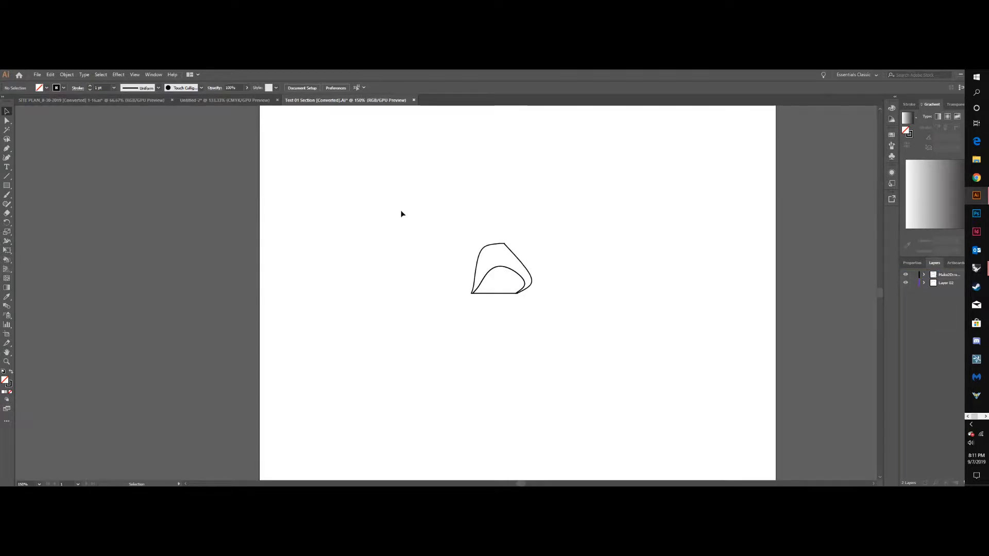
- Lock Layer 02 and set the stroke weight of the Make2D linework to 0.25 pt
left_click(913, 284)
mouse_move(607, 213)
left_mouse_down()
mouse_move(432, 338)
mouse_move(492, 314)
left_mouse_up()
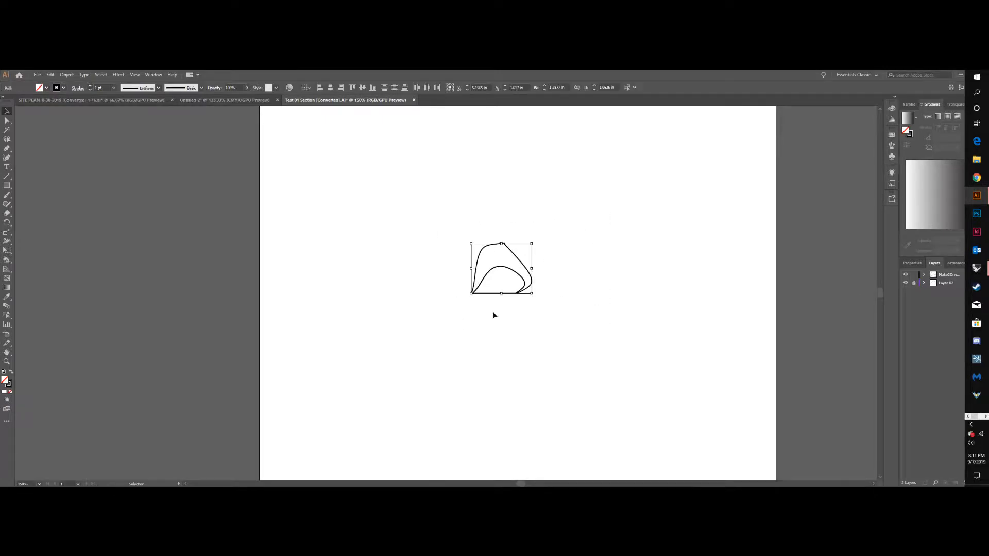
left_click(114, 88)
left_click(124, 98)
left_click(661, 248)
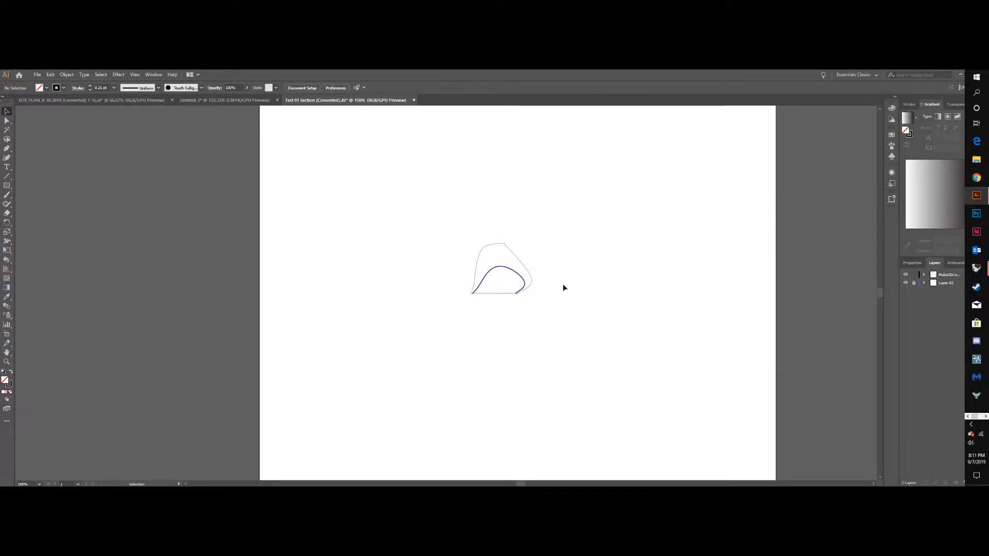
- Unlock Layer 02, lock the Make2D layer, and match the section curve's stroke to the thin black linework with the Eyedropper
left_click(915, 284)
left_click(915, 275)
left_click_drag(658, 204, 405, 344)
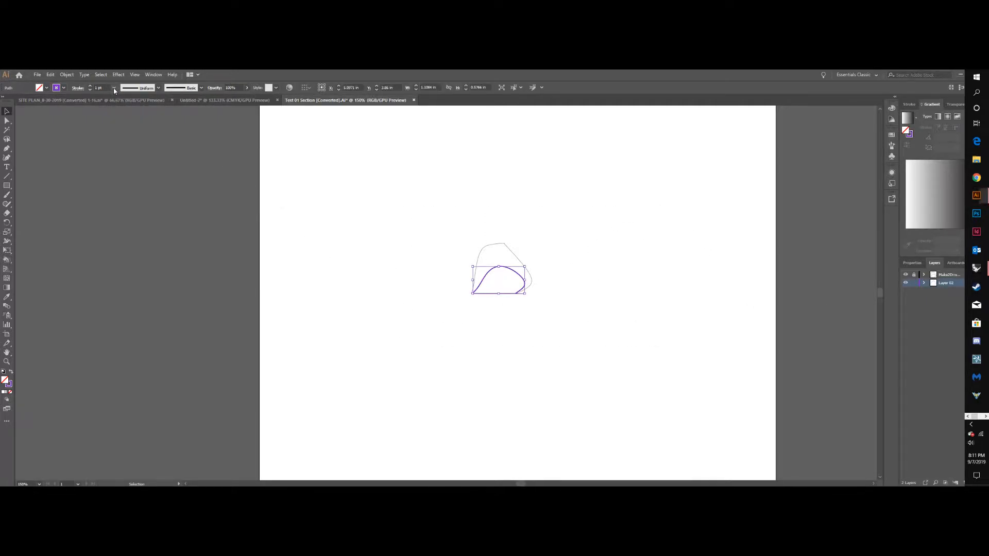
left_click(63, 88)
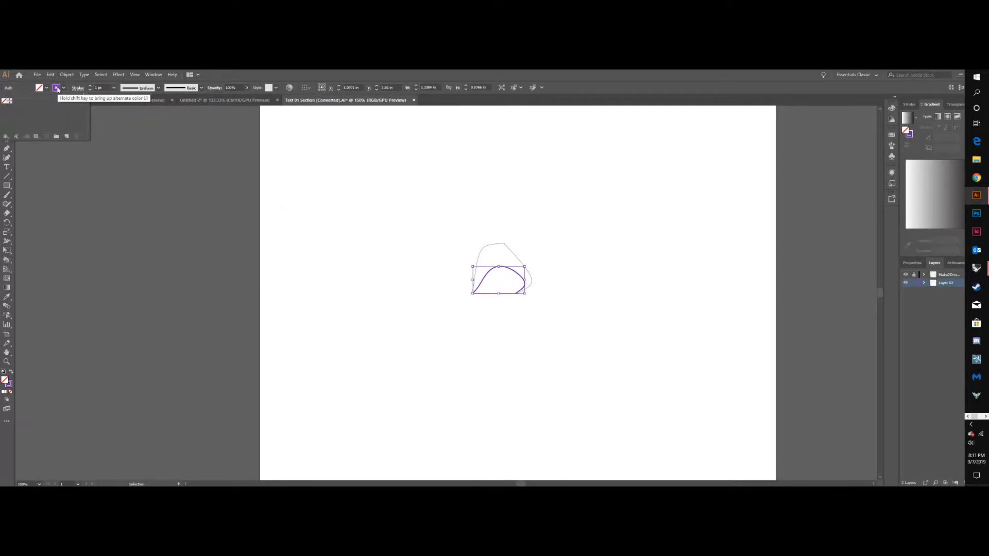
left_click(6, 297)
left_click(6, 298)
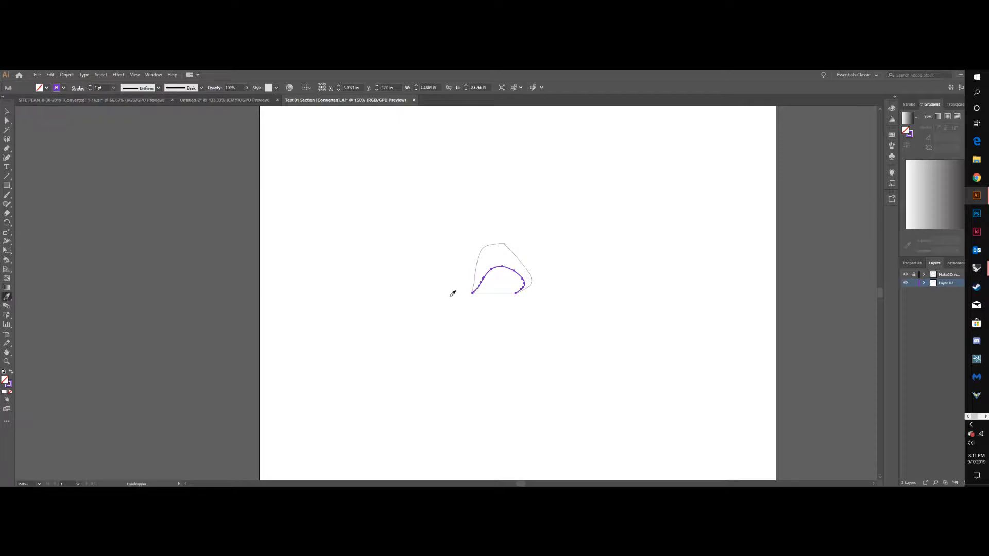
scroll(466, 269, "up", 2, "alt")
left_click(484, 269)
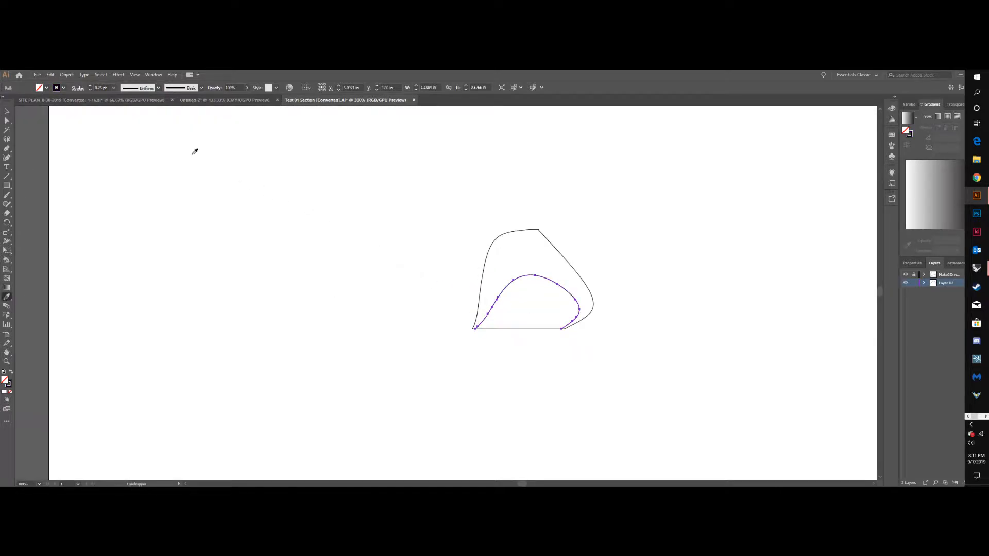
- Set the section curve's stroke weight to 1 pt and deselect it
left_click(114, 87)
left_click(120, 122)
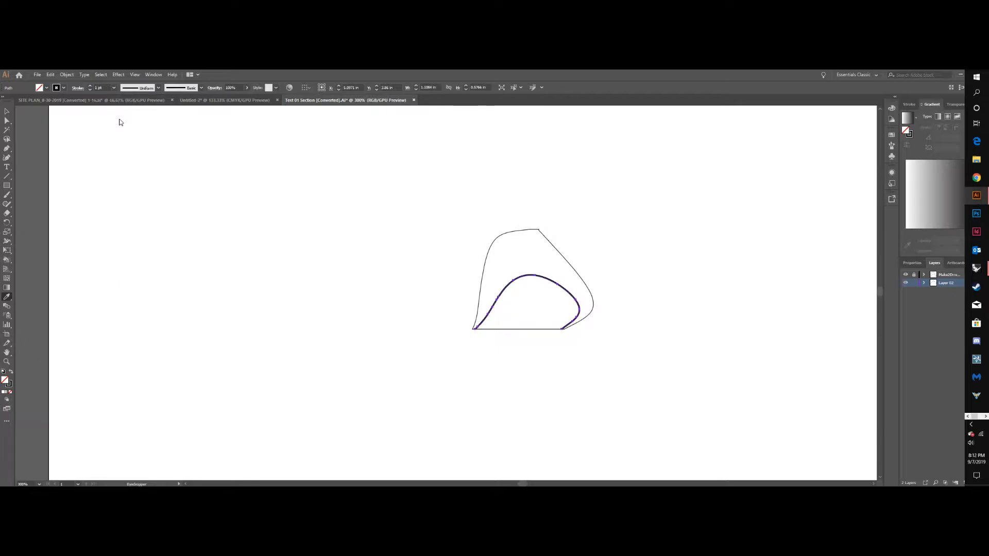
left_click(7, 113)
left_click(242, 188)
scroll(318, 220, "down", 2, "alt")
scroll(456, 232, "up", 2, "alt")
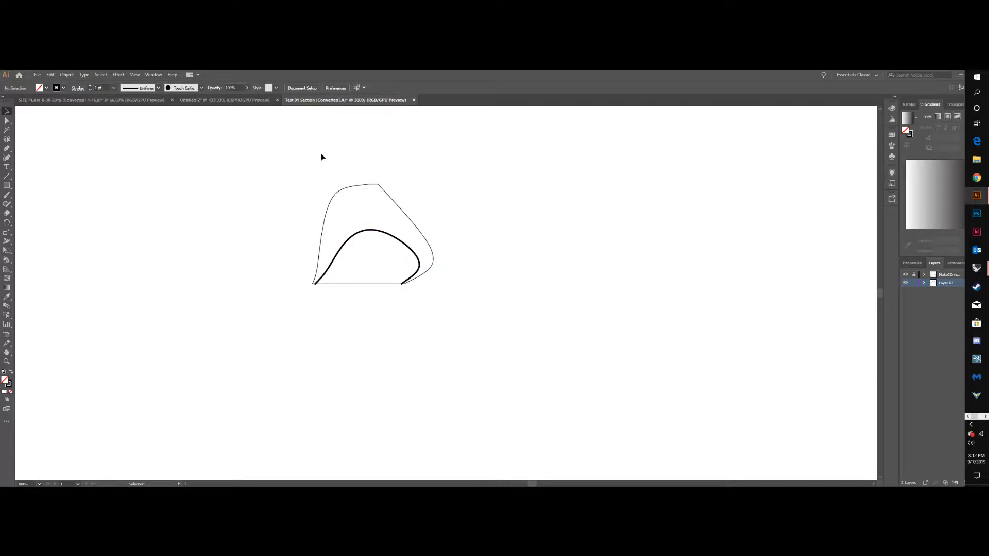
- Switch to the Untitled model in Rhino, deselect the exported curves and look over all the geometry in the Top view
left_click(961, 75)
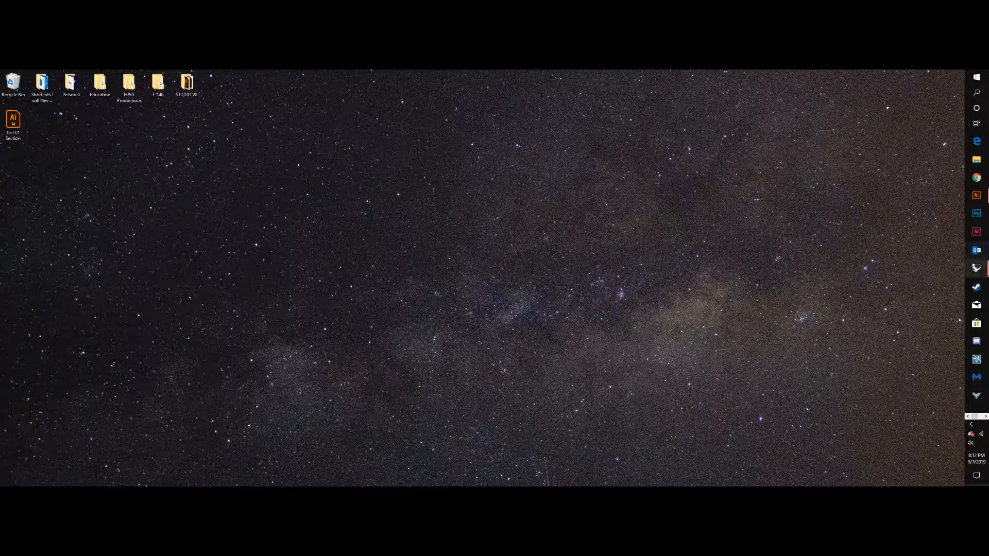
mouse_move(976, 269)
left_click(899, 258)
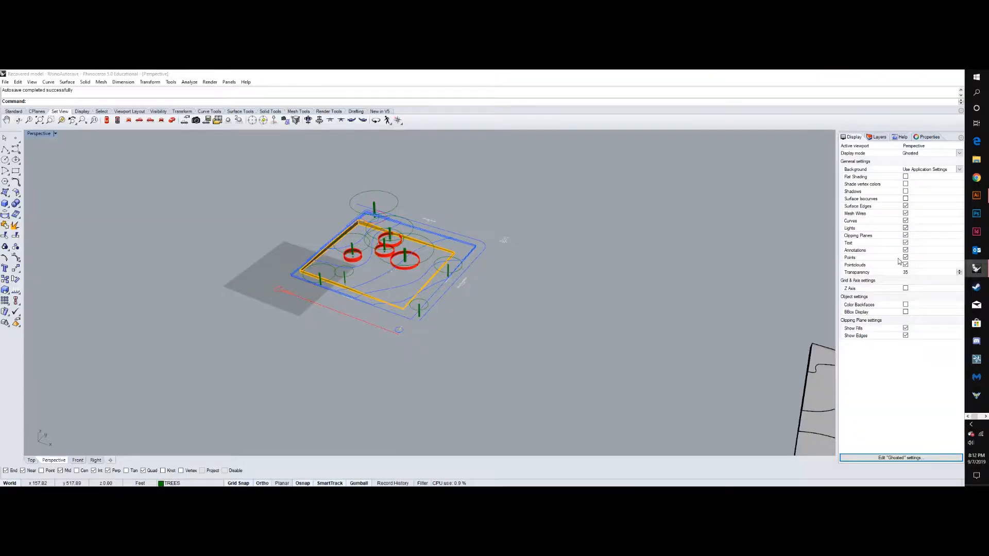
mouse_move(976, 269)
left_click(913, 276)
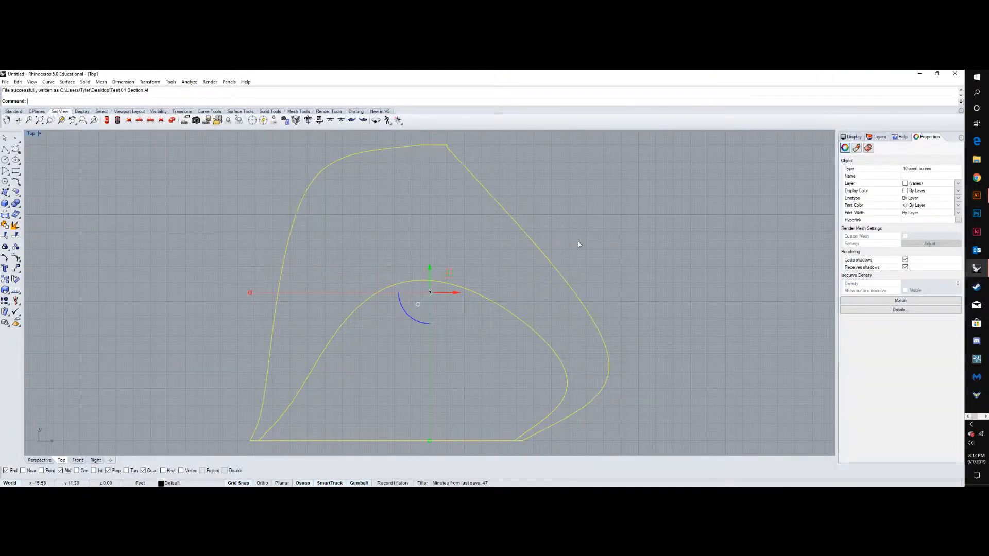
left_click(576, 245)
scroll(439, 281, "down", 20)
scroll(466, 294, "up", 6)
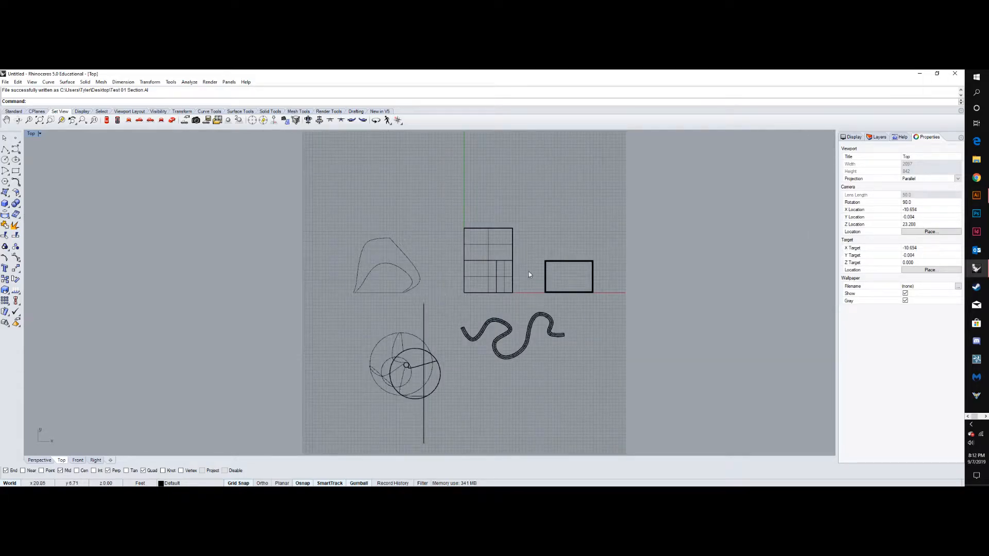
scroll(416, 244, "down", 3)
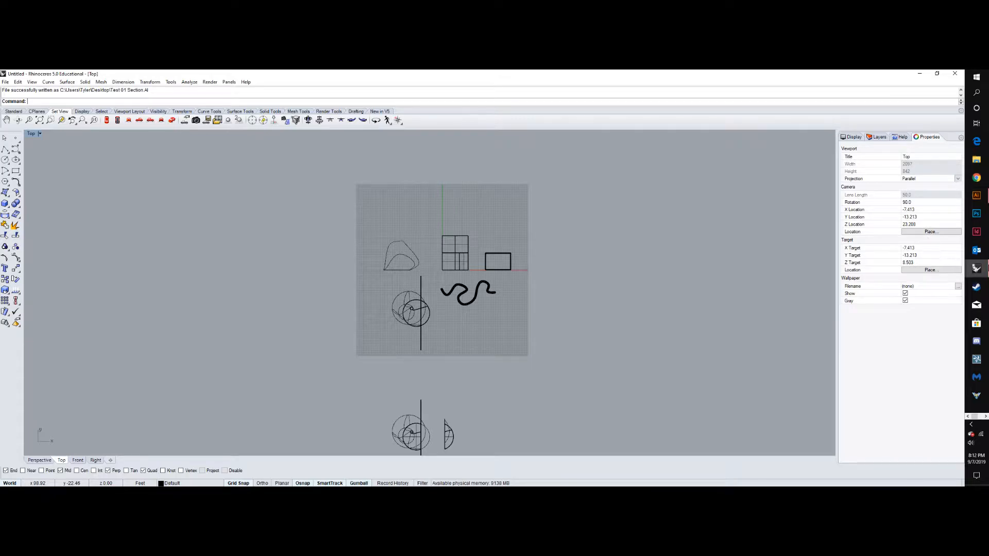
- Switch to the recovered site model in Rhino and examine its contours, trees, boundary and setback geometry in the Perspective view
left_click(981, 273)
left_click(923, 248)
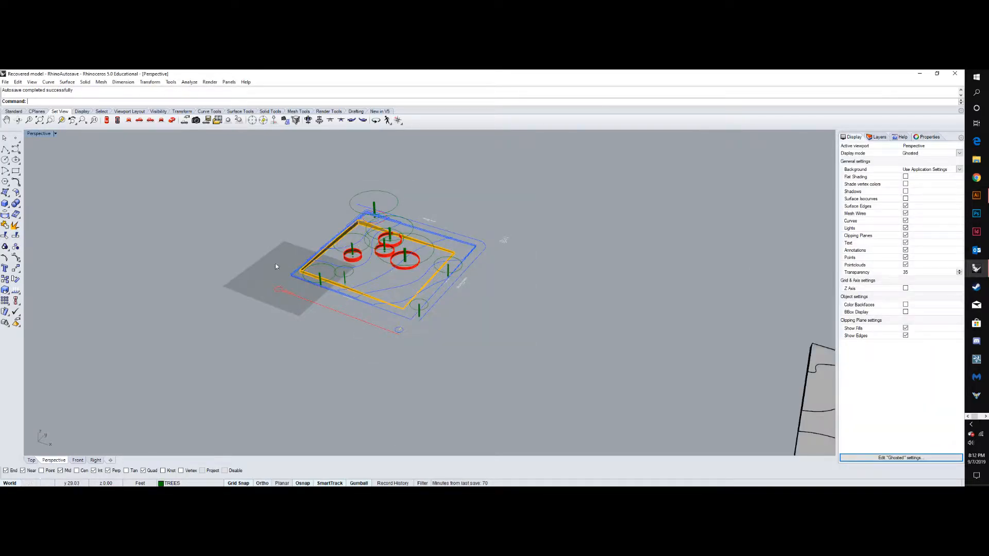
scroll(252, 228, "down", 3)
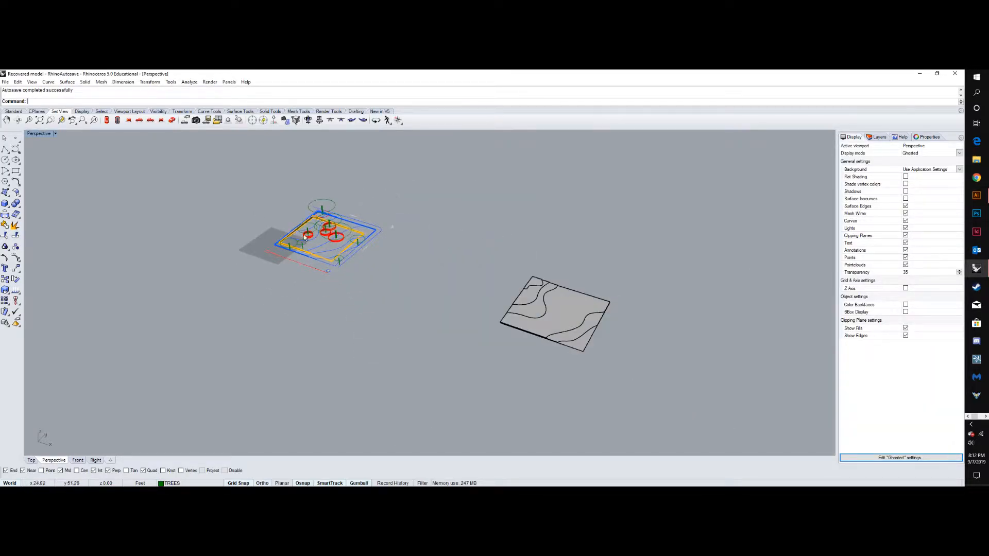
scroll(333, 240, "up", 3)
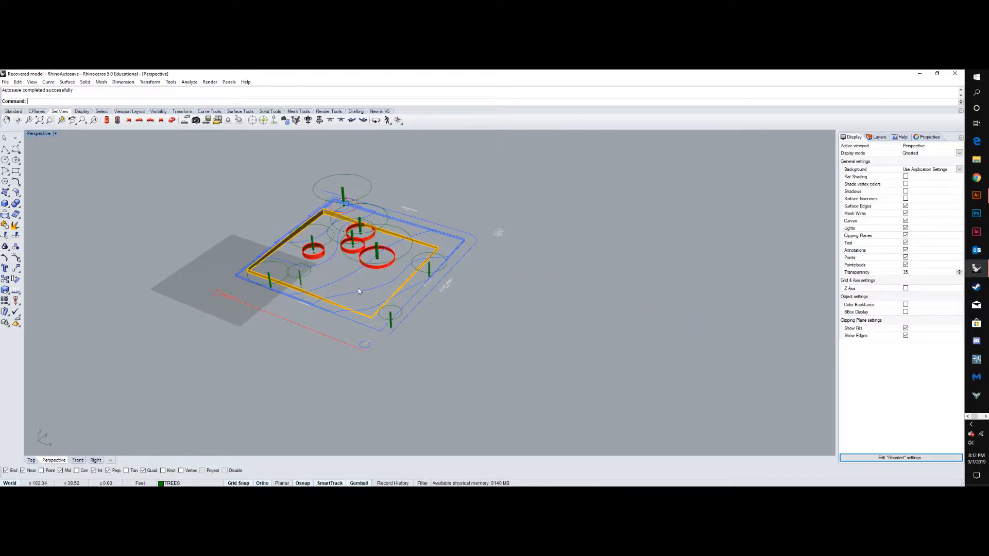
left_click(360, 293)
left_click(333, 284)
left_click(326, 264)
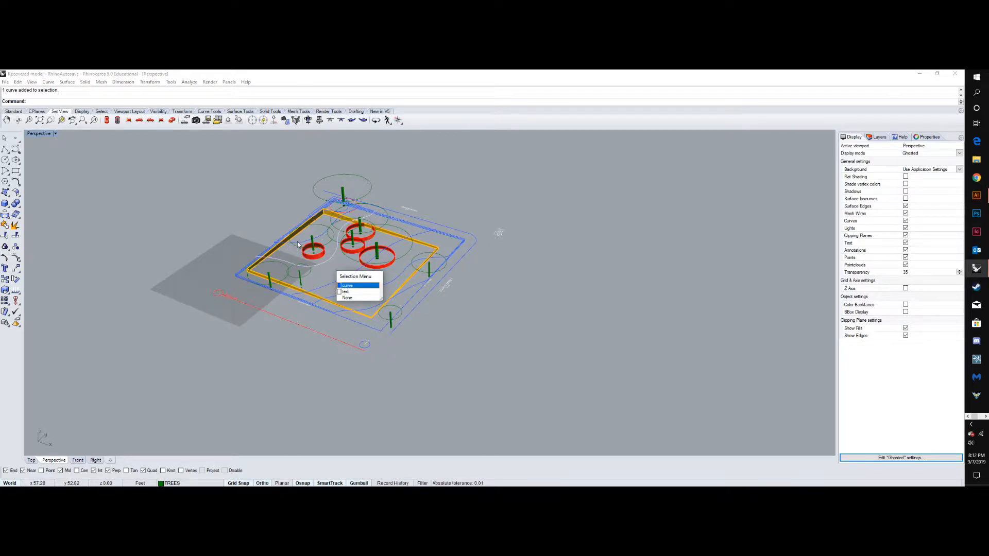
left_click(345, 286)
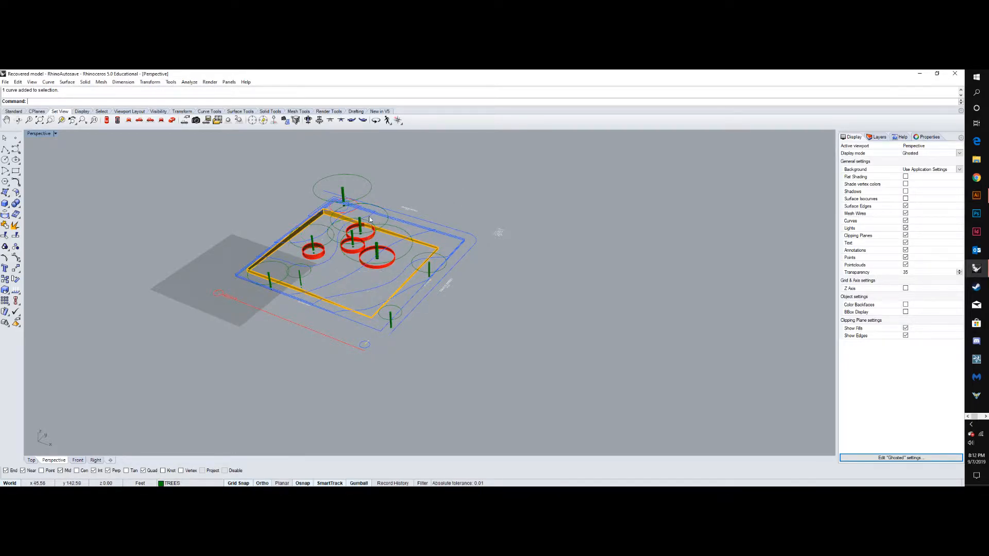
scroll(367, 219, "up", 3)
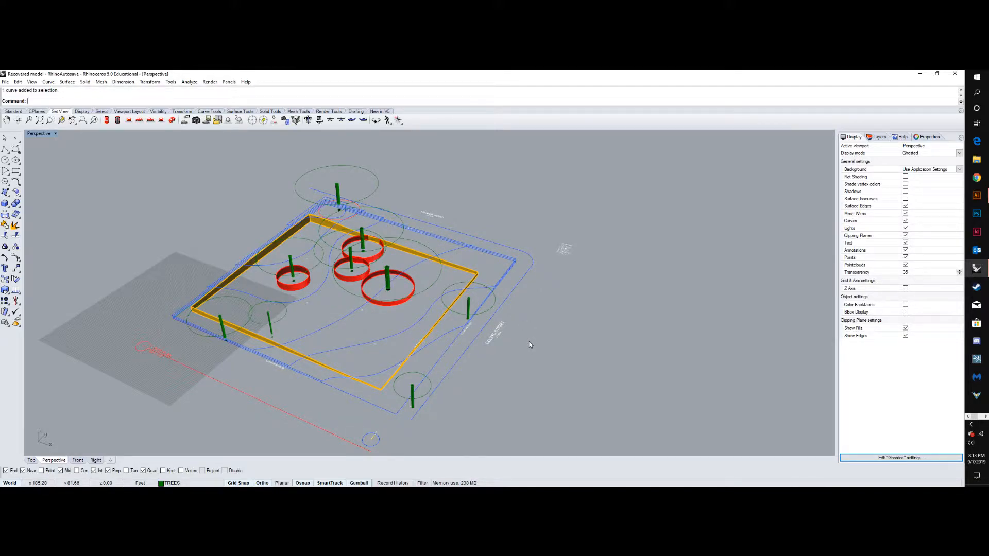
left_click(466, 273)
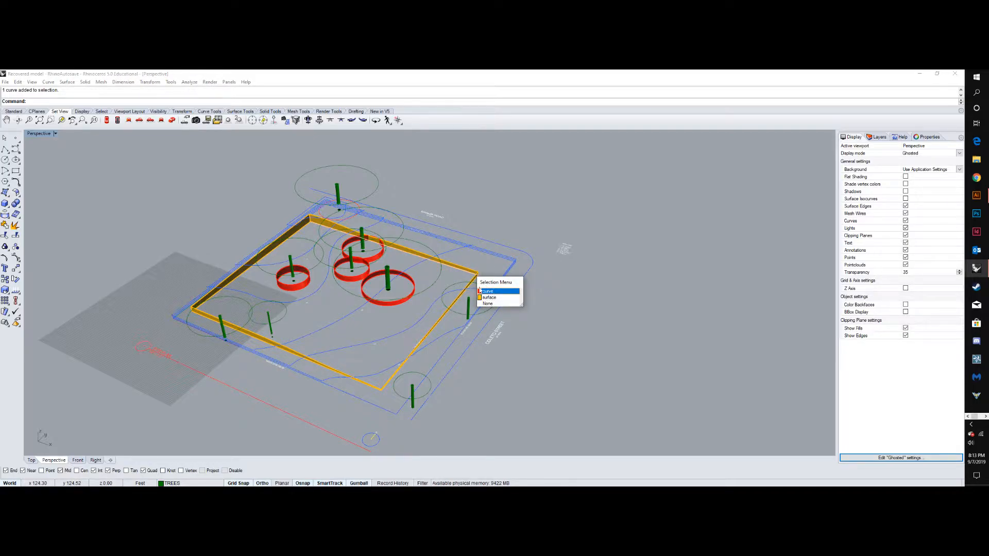
left_click(495, 296)
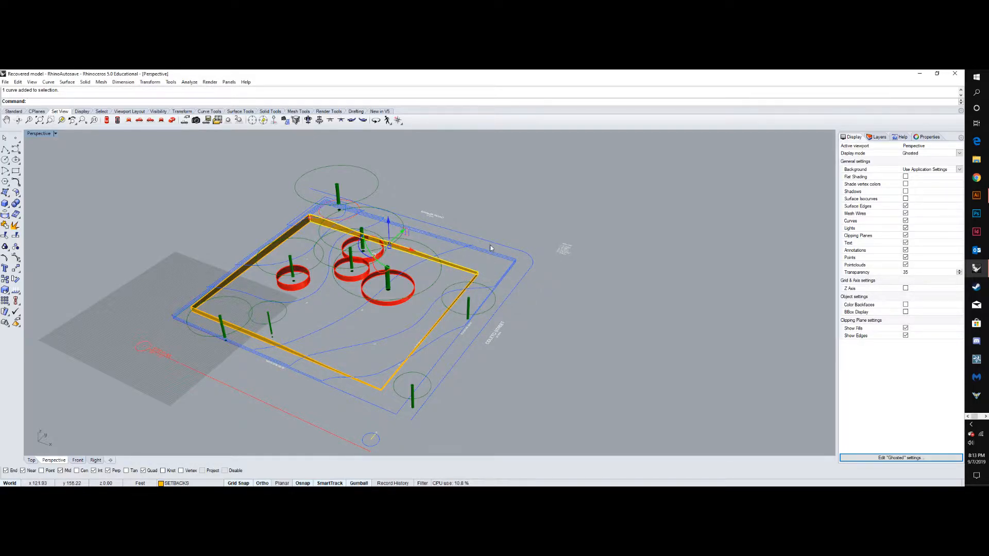
- Examine the stepped topography model beside the site plan and its individual contour surfaces from several angles
scroll(346, 189, "down", 5)
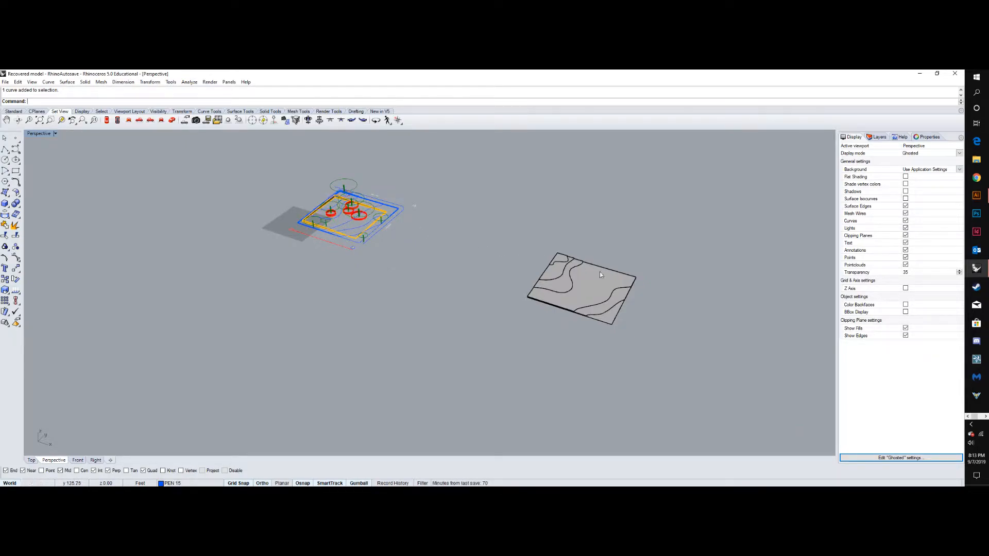
scroll(617, 285, "up", 3)
right_click_drag(453, 349, 348, 300)
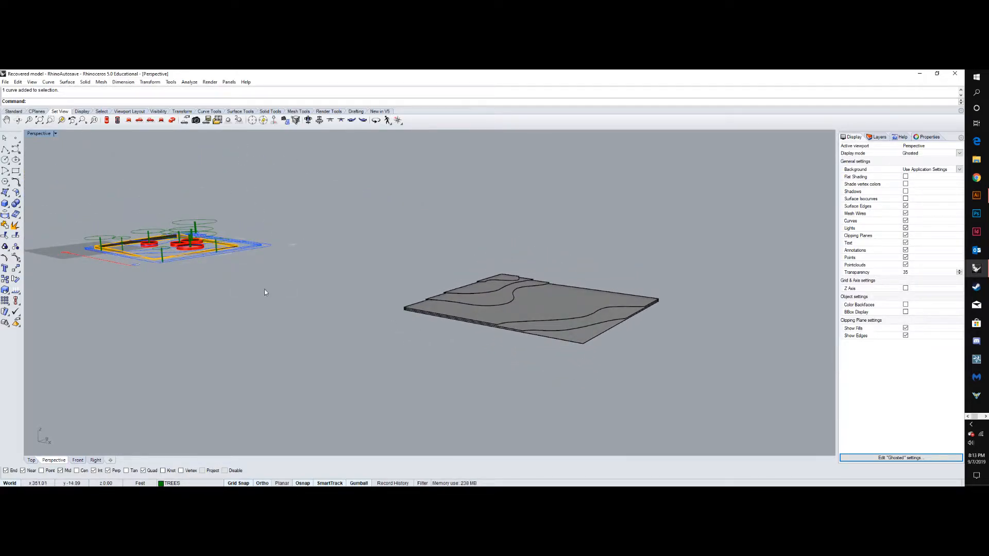
right_click_drag(498, 330, 446, 309)
left_click(580, 289)
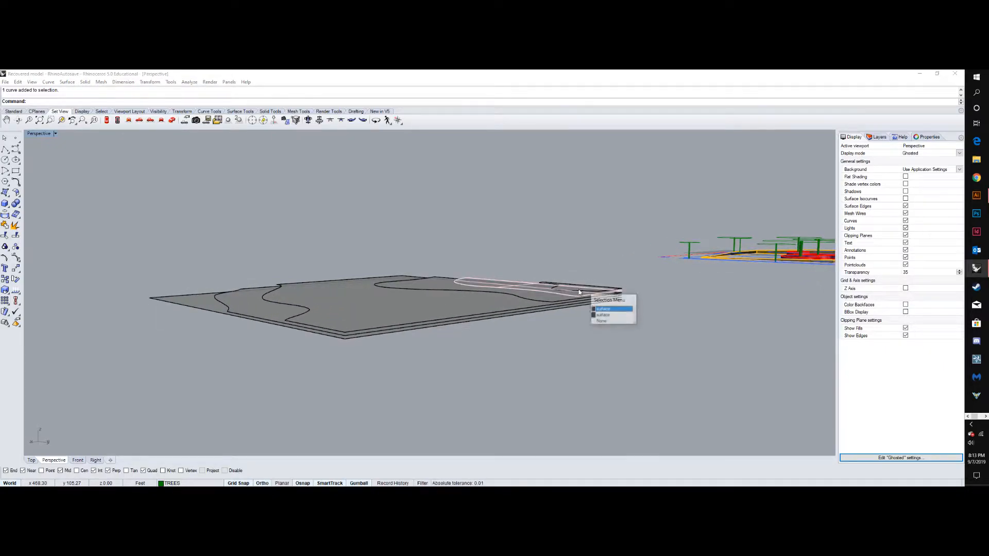
left_click(600, 310)
left_click(464, 292)
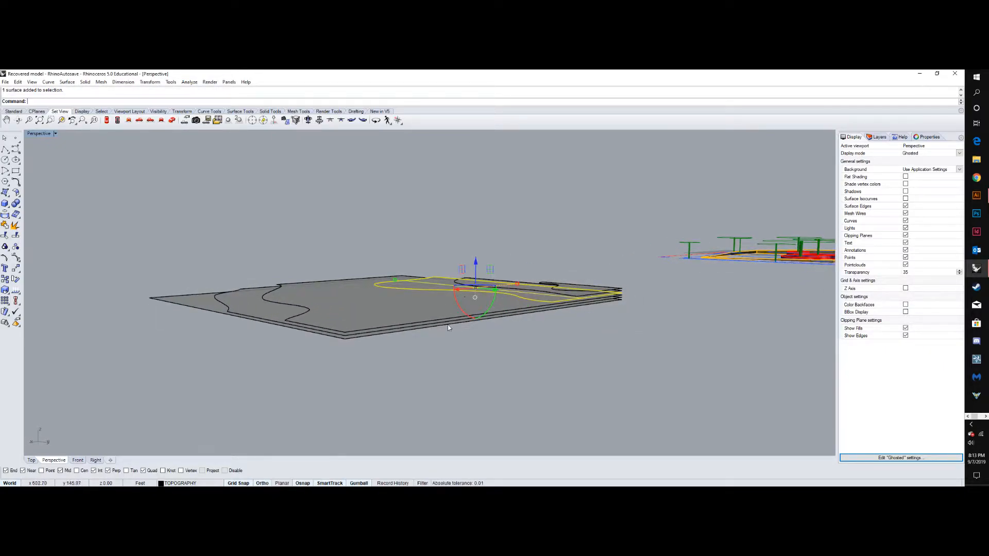
left_click(426, 356)
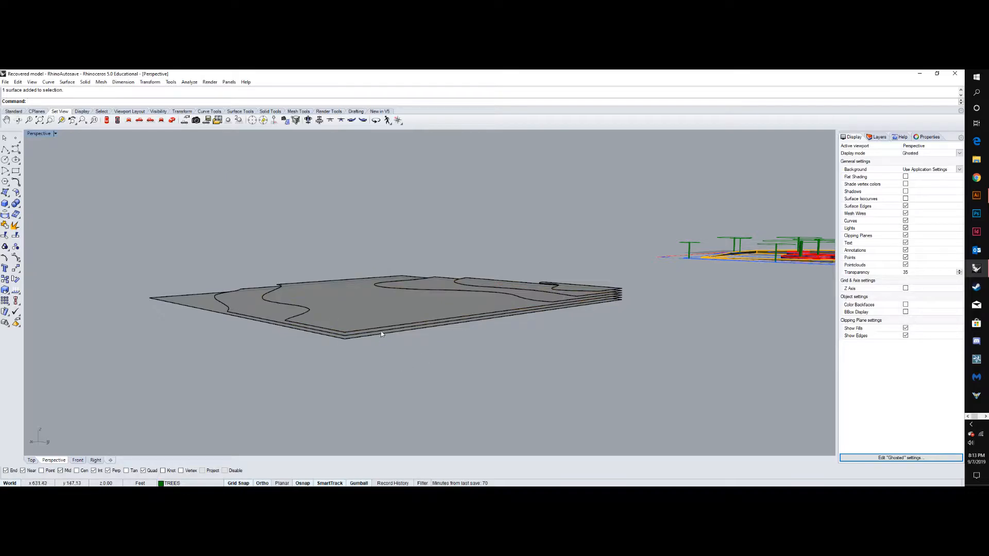
right_click_drag(476, 321, 575, 341)
scroll(262, 211, "down", 4)
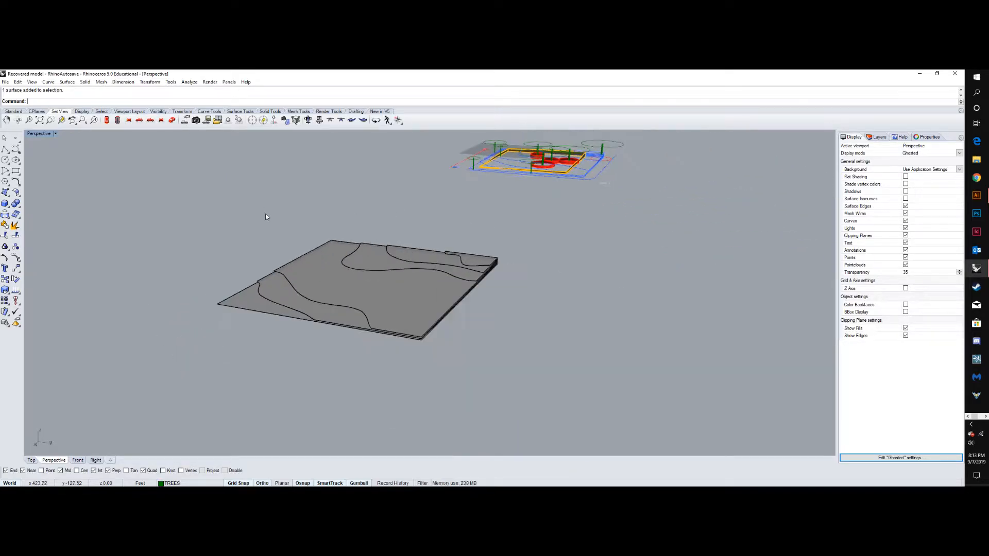
right_click_drag(324, 269, 412, 227)
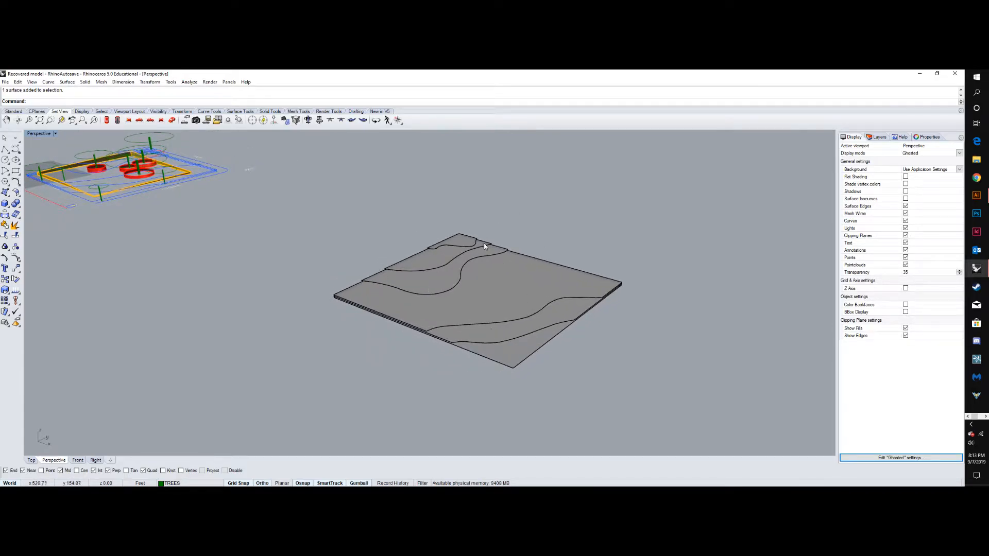
right_click_drag(478, 259, 643, 277)
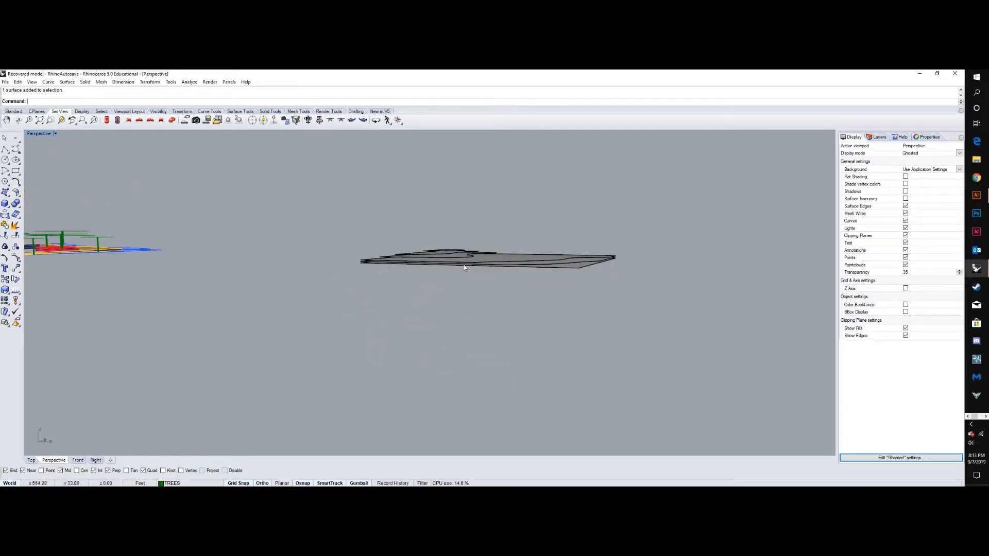
- Examine the stepped topography model from above and edge-on, including its stacked contour surfaces in the Front view
right_click_drag(503, 195, 441, 294)
scroll(388, 261, "up", 10)
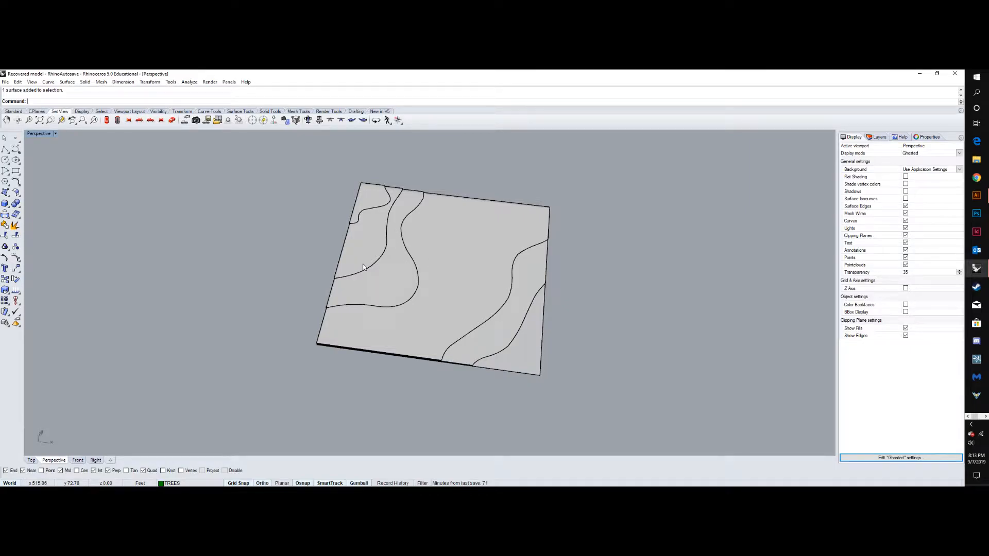
right_click_drag(322, 255, 324, 195)
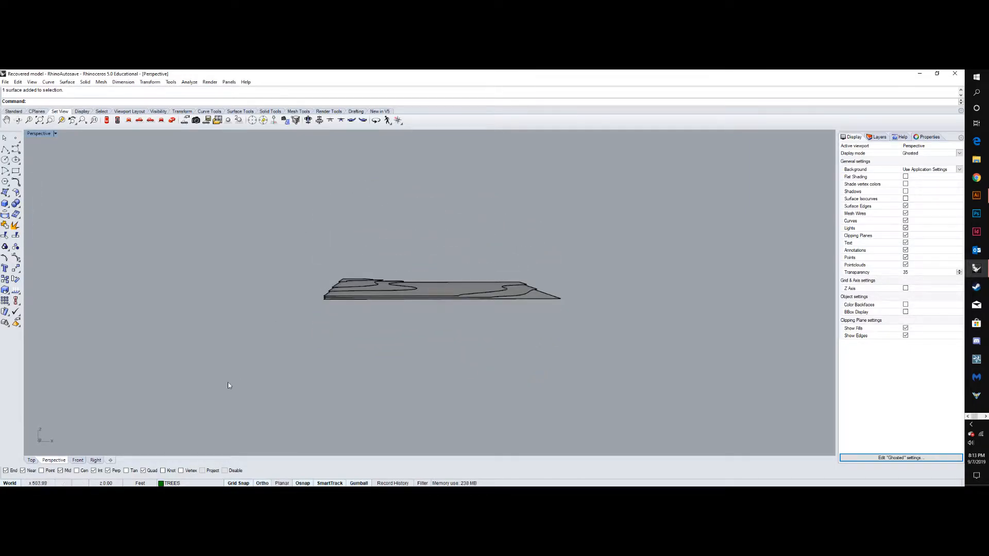
left_click(78, 460)
scroll(160, 249, "down", 5)
scroll(331, 245, "up", 6)
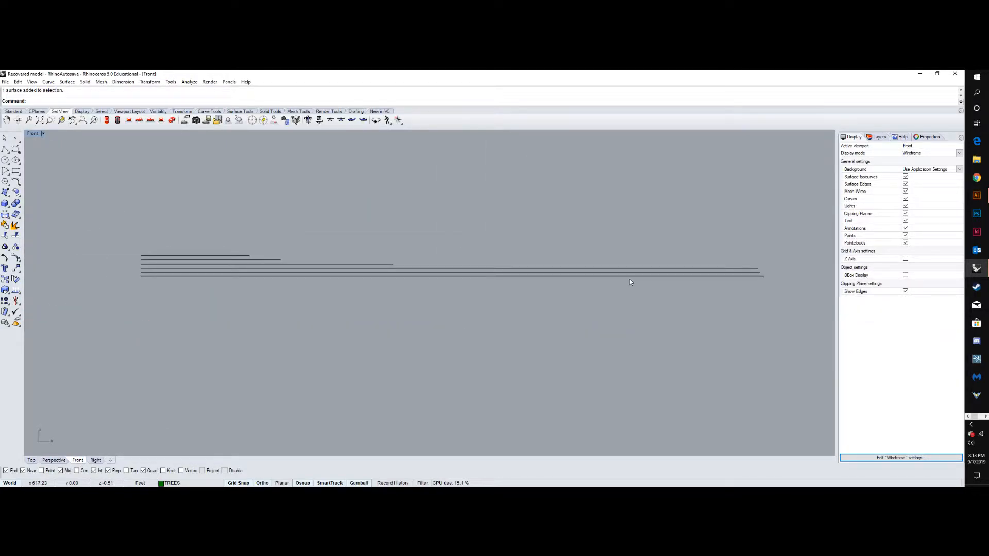
left_click(283, 260)
left_click_drag(284, 260, 287, 261)
key("ctrl+z")
left_click(293, 232)
- Return to the Perspective view, make Default the current layer and start a polyline at the lowest corner of the stepped topography
left_click(61, 460)
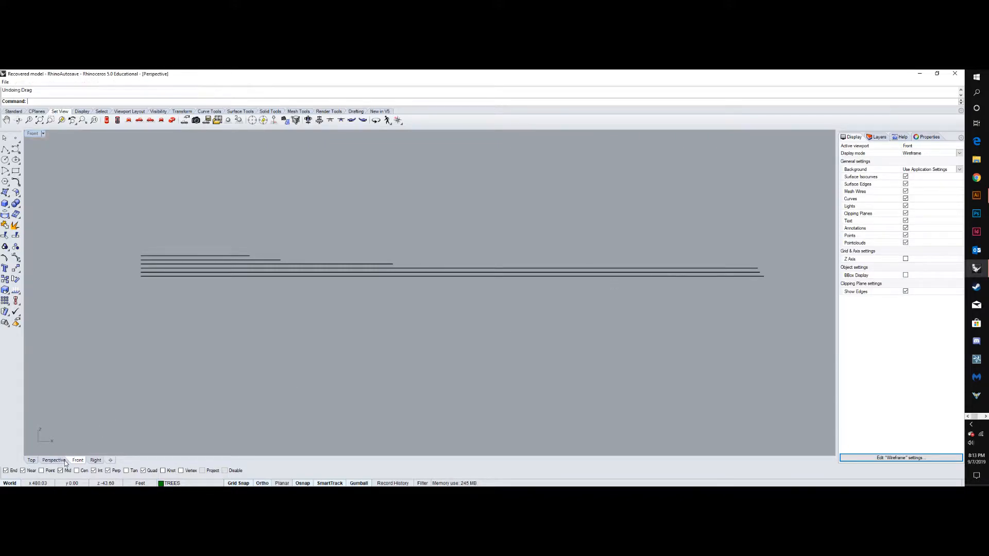
right_click_drag(403, 338, 372, 365)
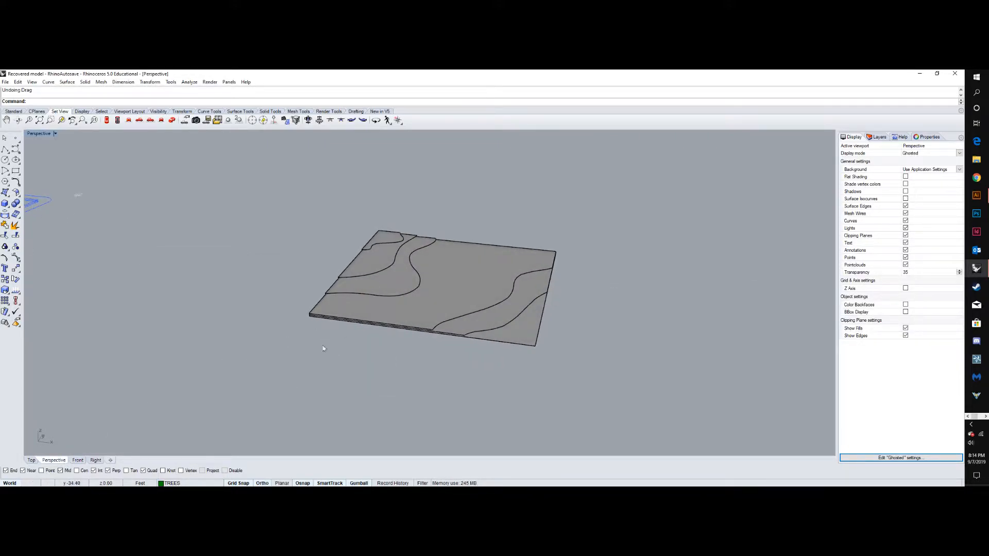
left_click(5, 149)
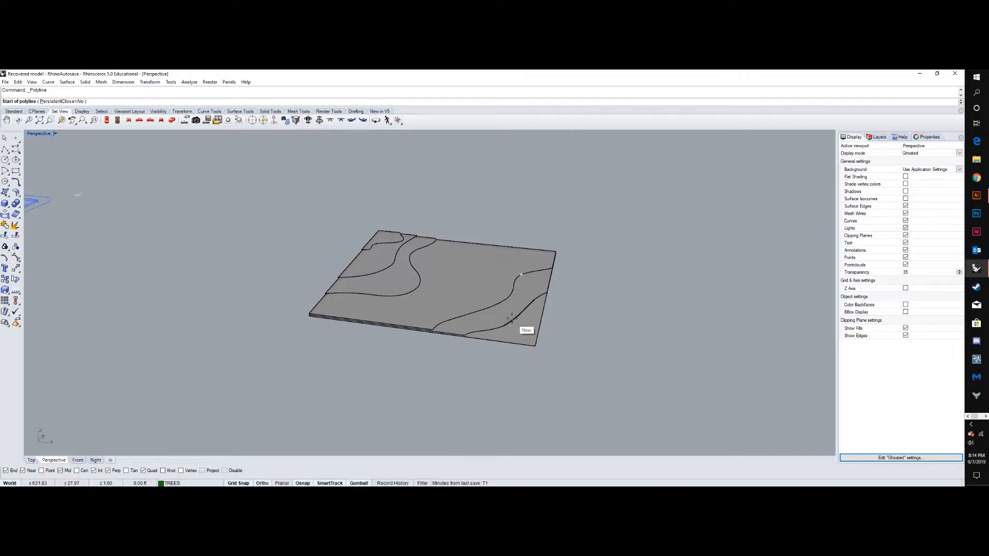
left_click(878, 138)
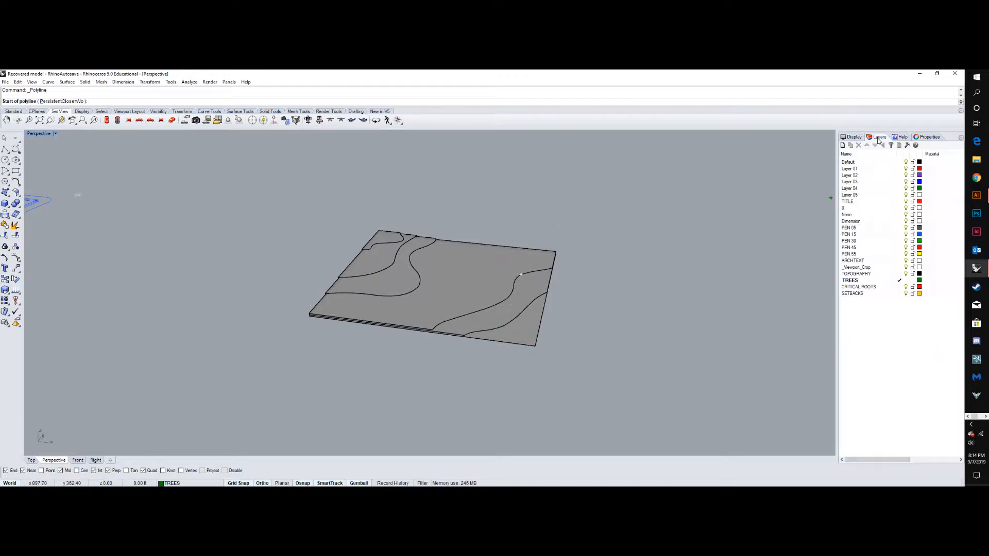
double_click(891, 163)
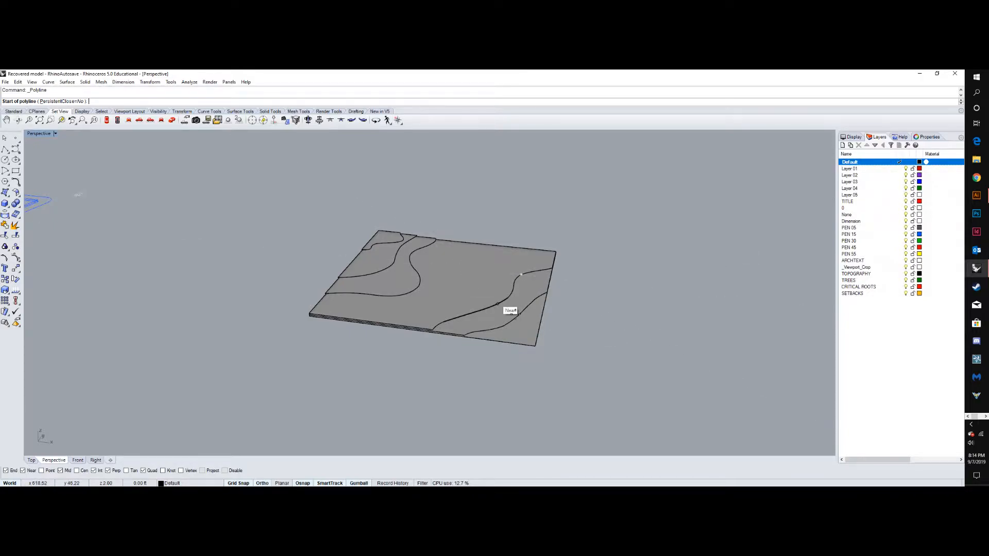
scroll(532, 349, "up", 6)
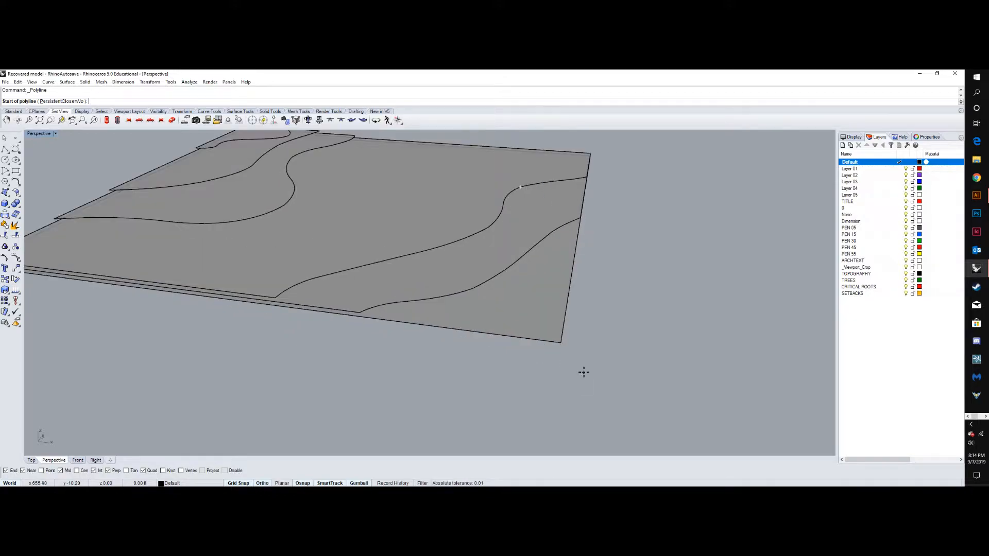
scroll(567, 370, "down", 4)
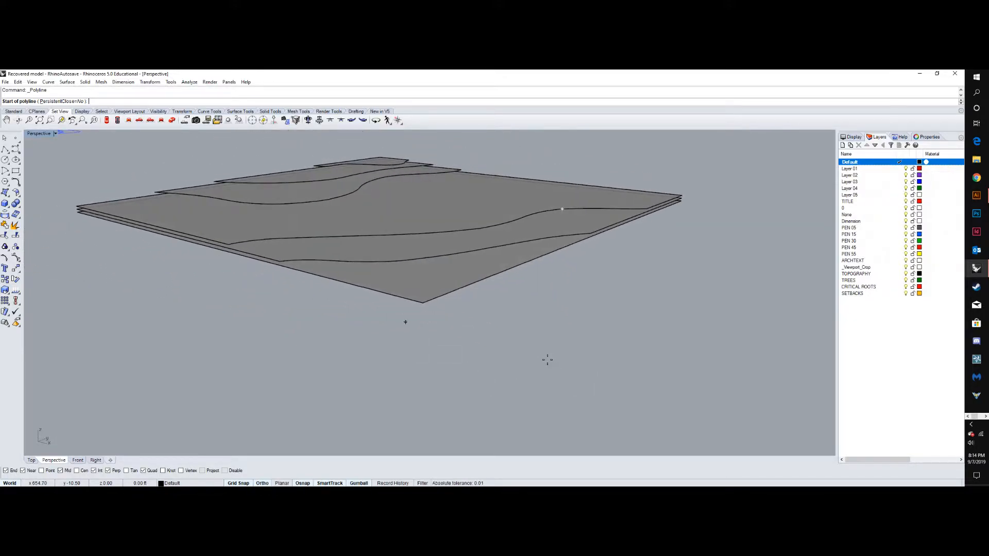
scroll(424, 302, "up", 3)
left_click(424, 302)
- Continue the polyline through the contour ends along the long front edge, around the corner and up the adjoining stepped side
scroll(424, 301, "down", 3)
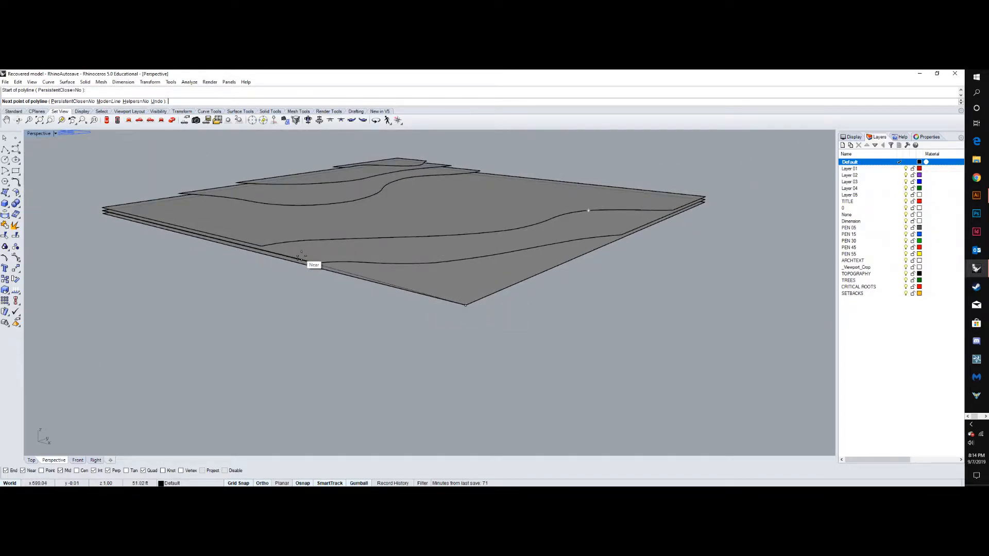
left_click(316, 263)
left_click(261, 247)
left_click(102, 208)
left_click(178, 194)
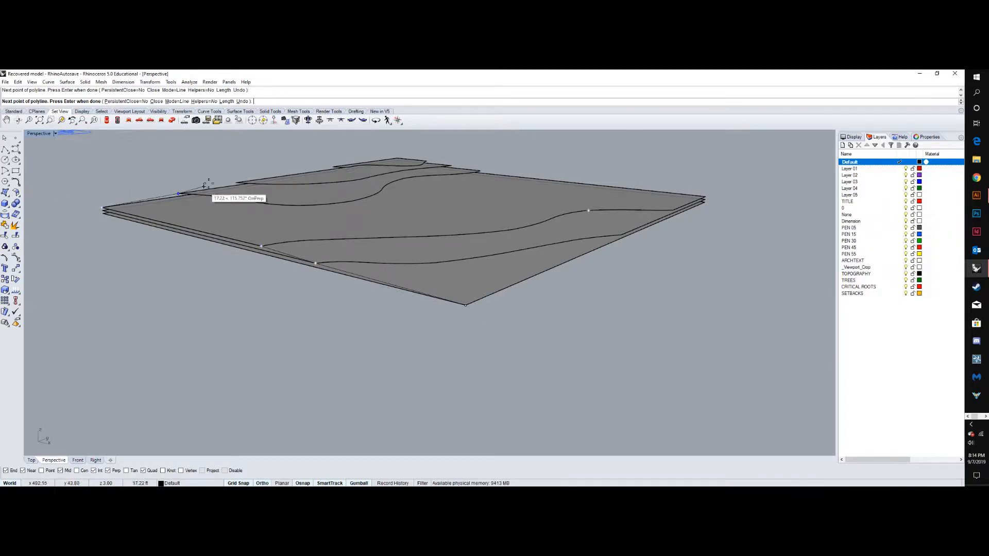
left_click(236, 183)
left_click(326, 170)
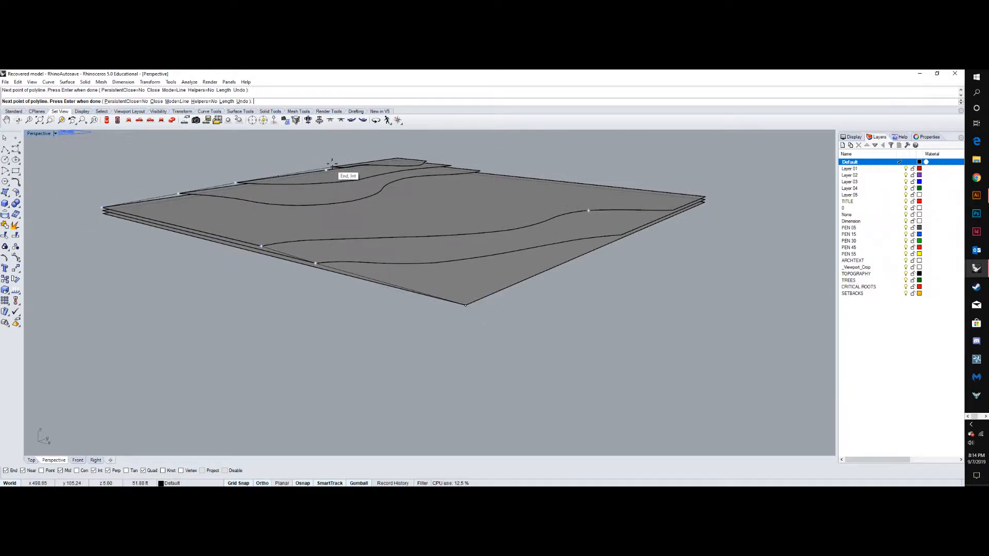
- Carry the polyline around the highest corner and through the three contour ends along the rear edge
scroll(397, 154, "up", 6)
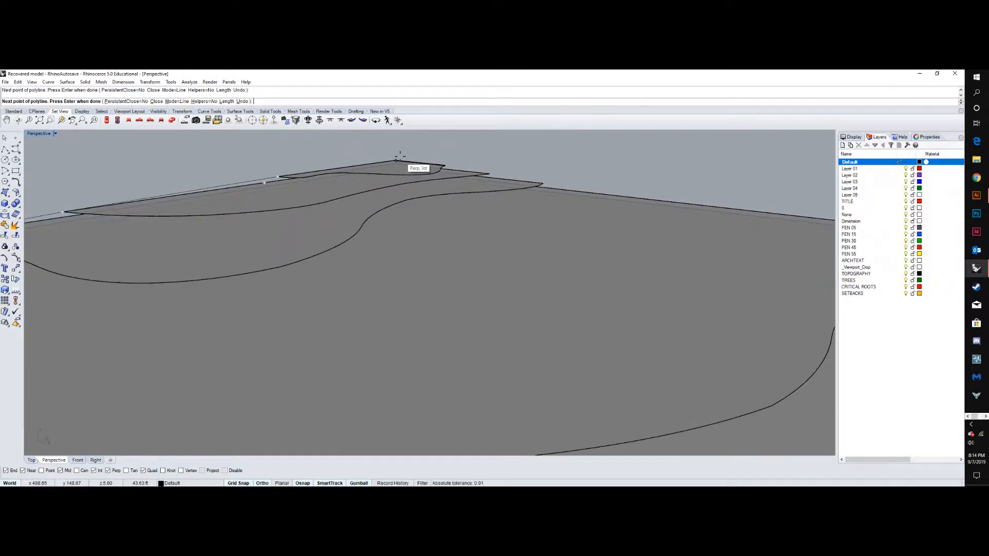
scroll(394, 227, "down", 10)
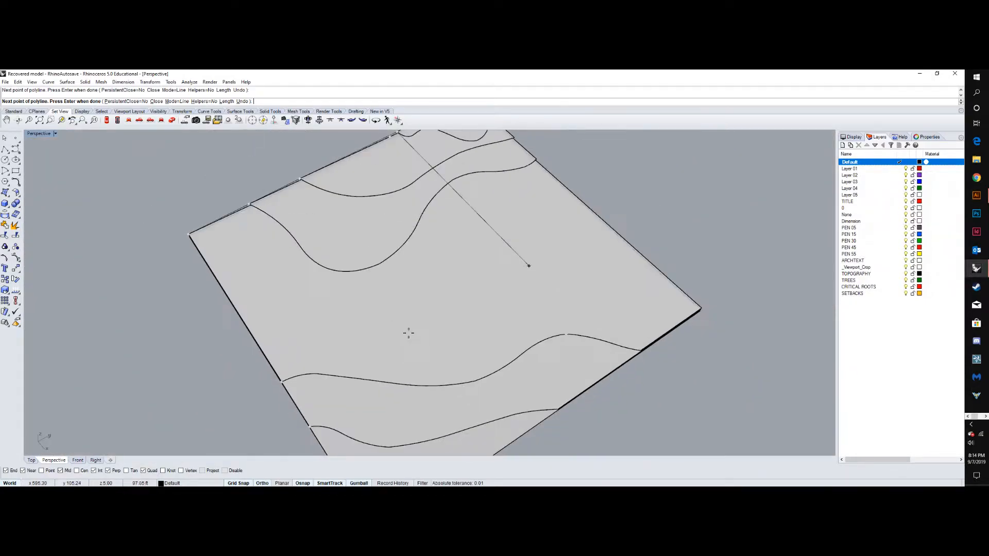
scroll(463, 180, "up", 4)
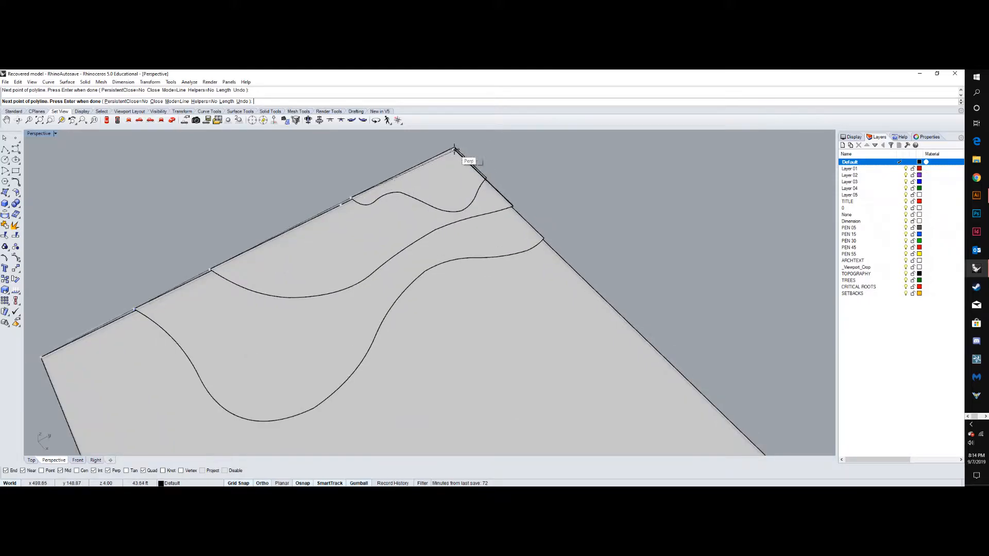
left_click(488, 178)
left_click(516, 205)
left_click(544, 238)
- Extend the polyline to the far corner and down the last side's contour ends, closing it at its starting corner
right_click_drag(567, 261, 551, 209)
scroll(495, 197, "down", 5)
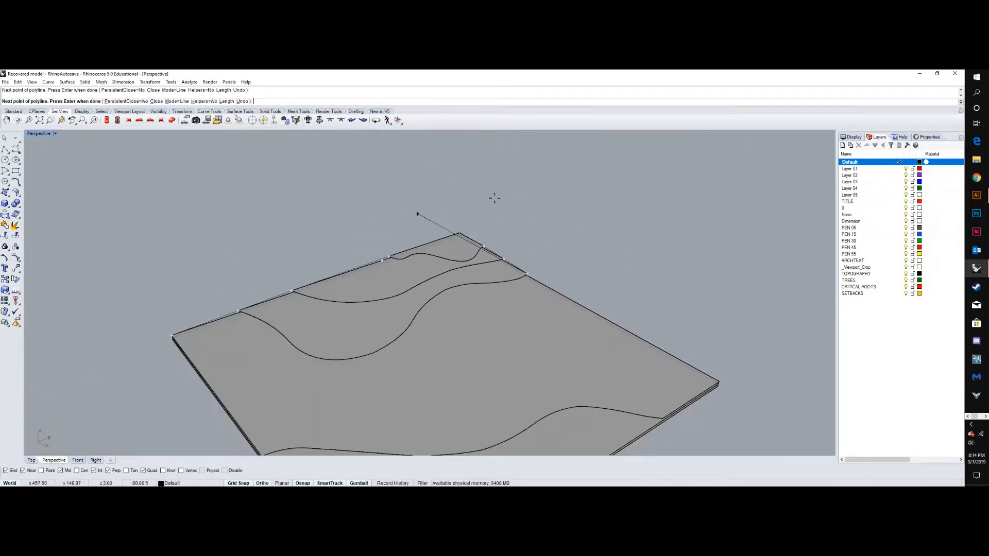
scroll(656, 334, "up", 4)
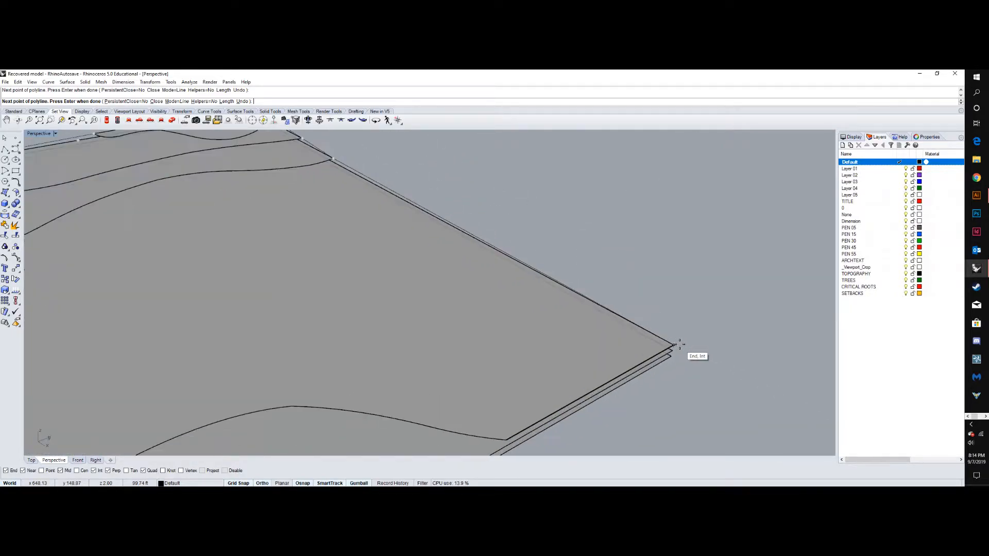
left_click(672, 344)
scroll(693, 322, "down", 3)
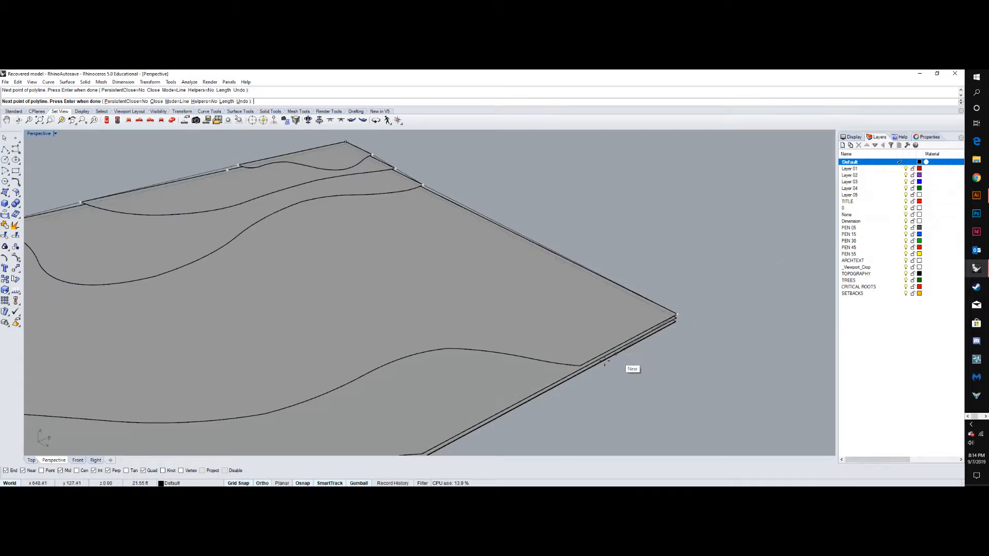
scroll(594, 318, "down", 5)
scroll(597, 309, "up", 4)
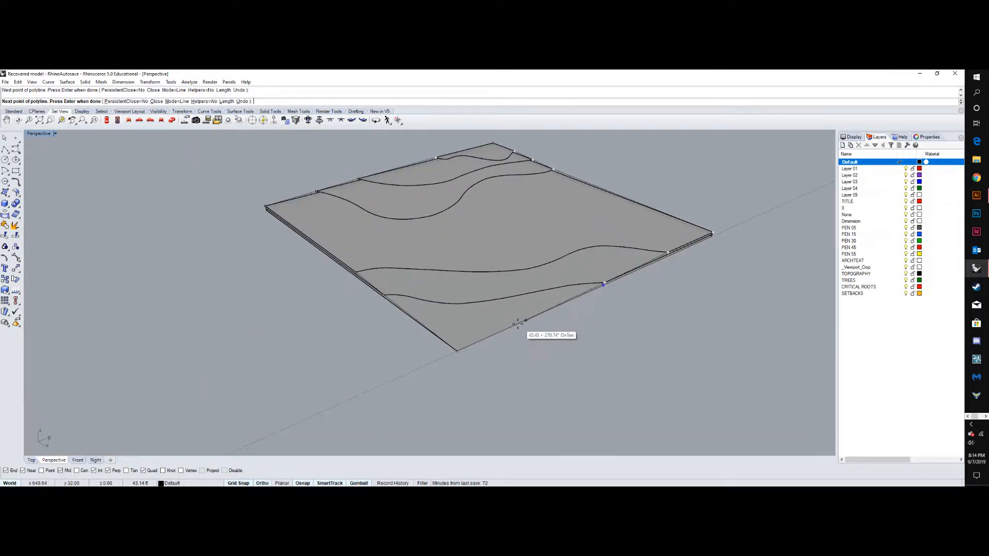
left_click(458, 350)
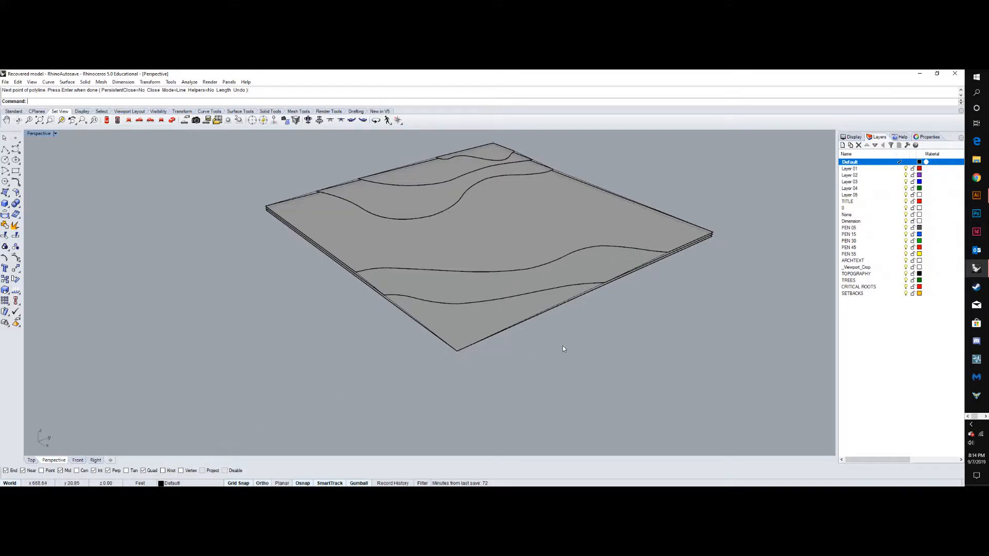
- Select the closed perimeter polyline and check from low and high angles how it follows the stepped edges
left_click(596, 291)
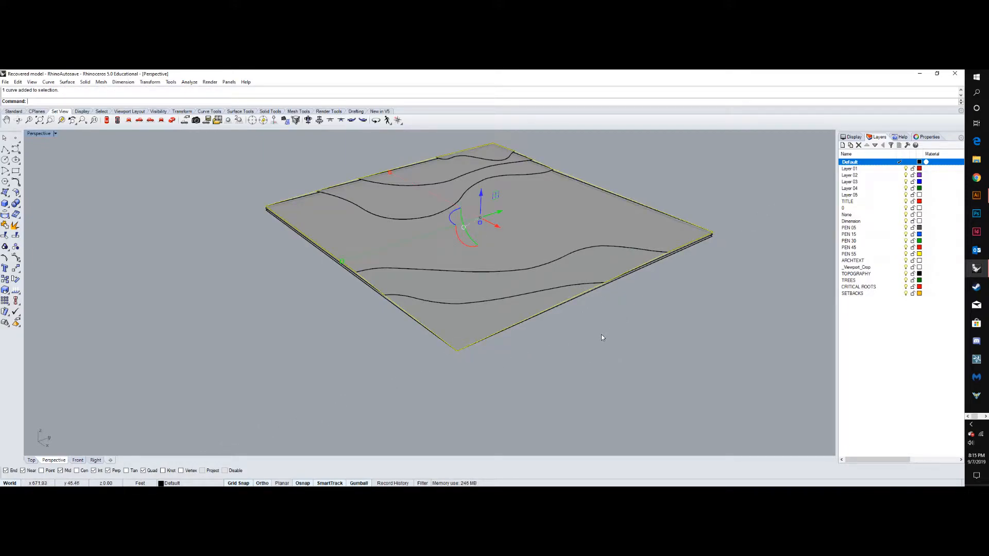
right_click_drag(600, 336, 642, 315)
right_click_drag(489, 270, 456, 247)
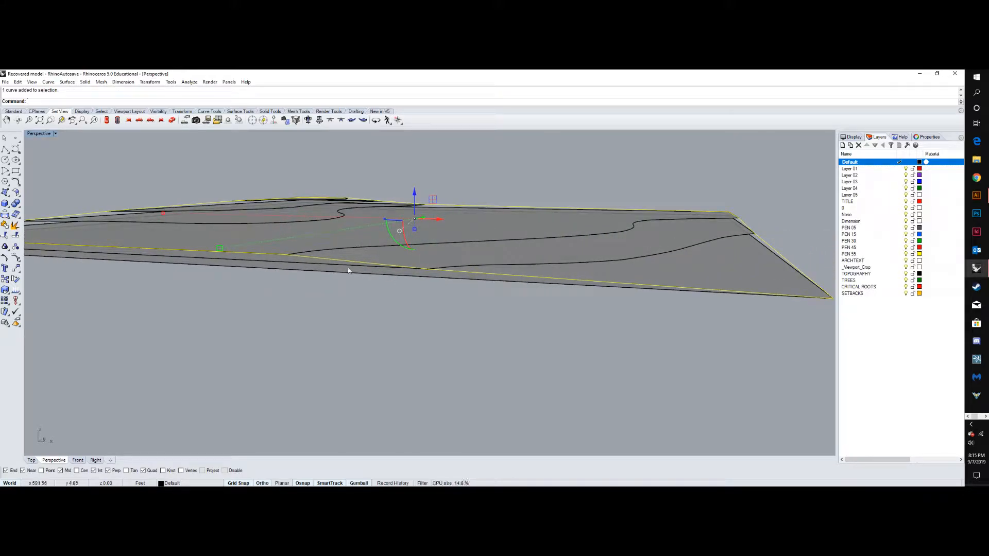
scroll(608, 253, "down", 9)
right_click_drag(561, 264, 495, 289)
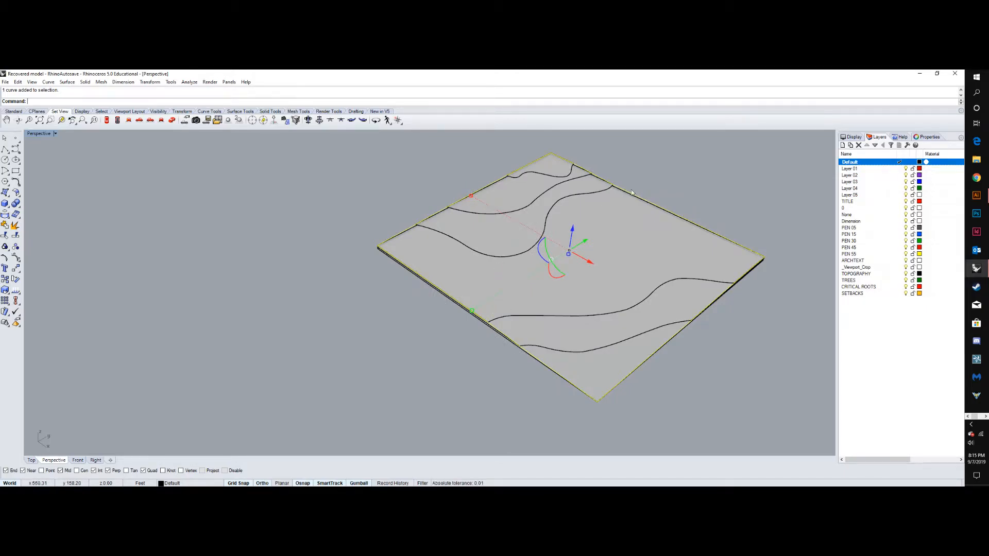
- Select individual stepped contour surfaces of the topography to inspect them, and clear the selection
left_click(547, 174)
left_click(546, 196)
left_click(611, 197)
left_click(612, 200)
left_click(643, 303)
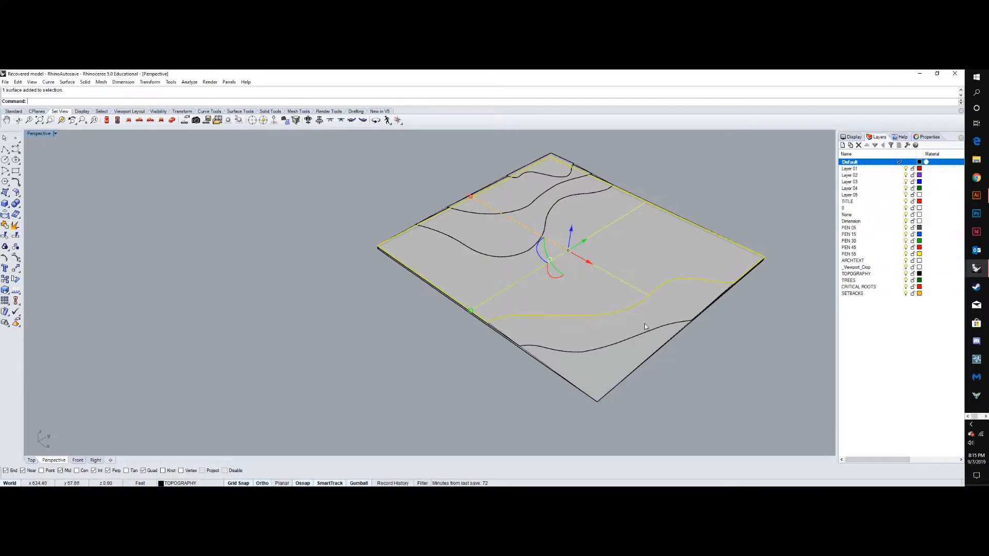
left_click(720, 345)
- Select the contour curves together in the site plan beside the topography model
right_click_drag(720, 345, 575, 323)
scroll(472, 208, "up", 5)
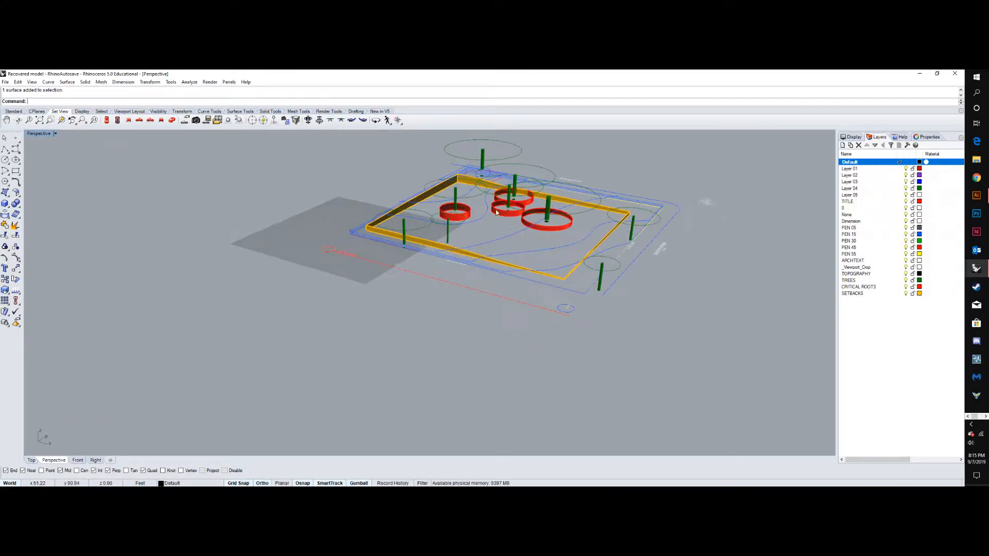
left_click(534, 258)
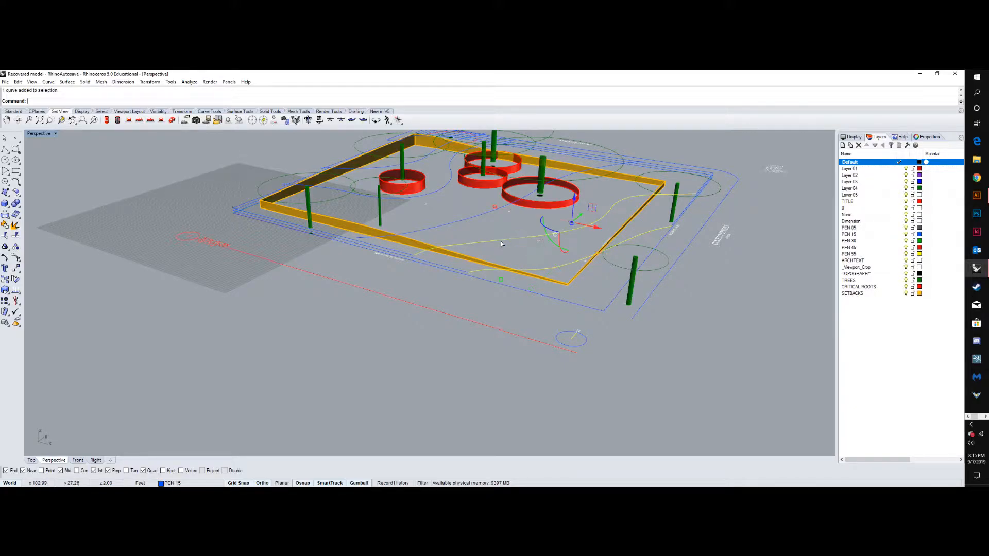
left_click(472, 218, "shift")
left_click(417, 164, "shift")
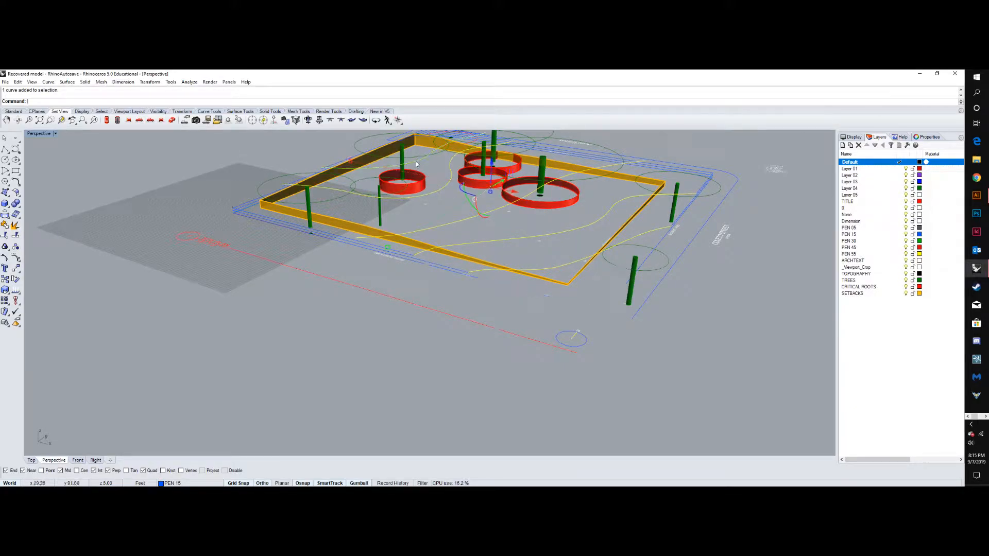
scroll(445, 288, "down", 4)
right_click_drag(391, 324, 514, 341)
scroll(388, 206, "up", 3)
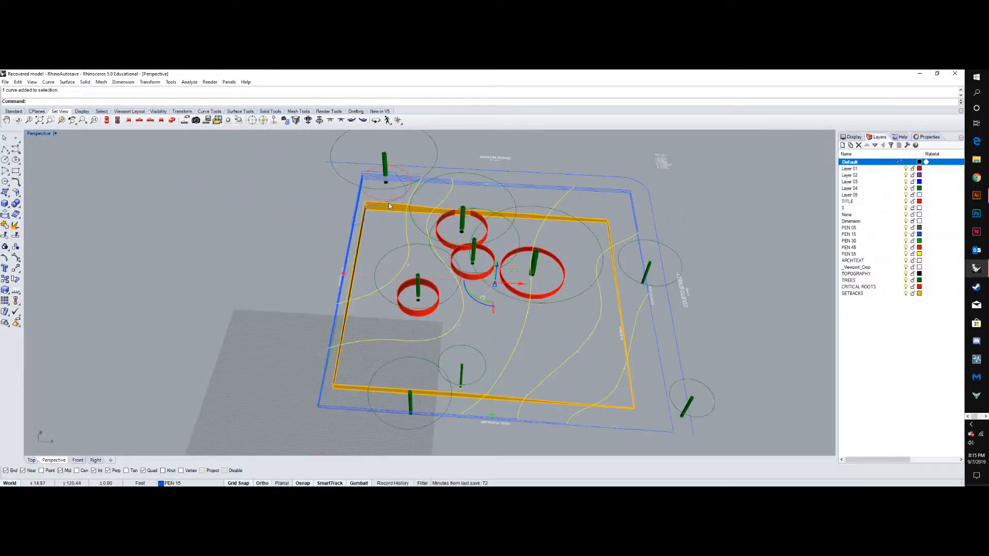
scroll(396, 206, "down", 4)
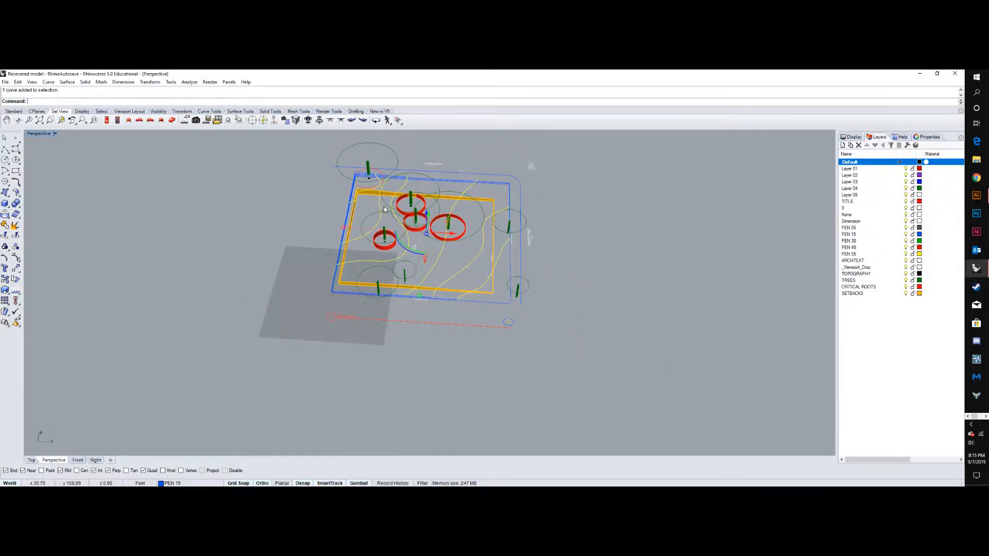
- Move the selected contour curves from the site plan's property corner to the matching corner of the topography model
type("o")
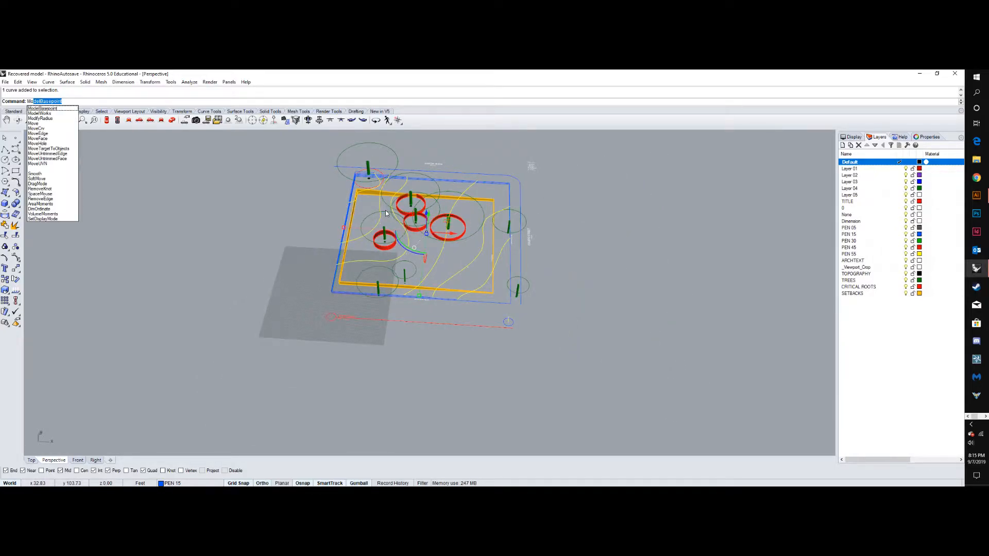
type("v")
key("Return")
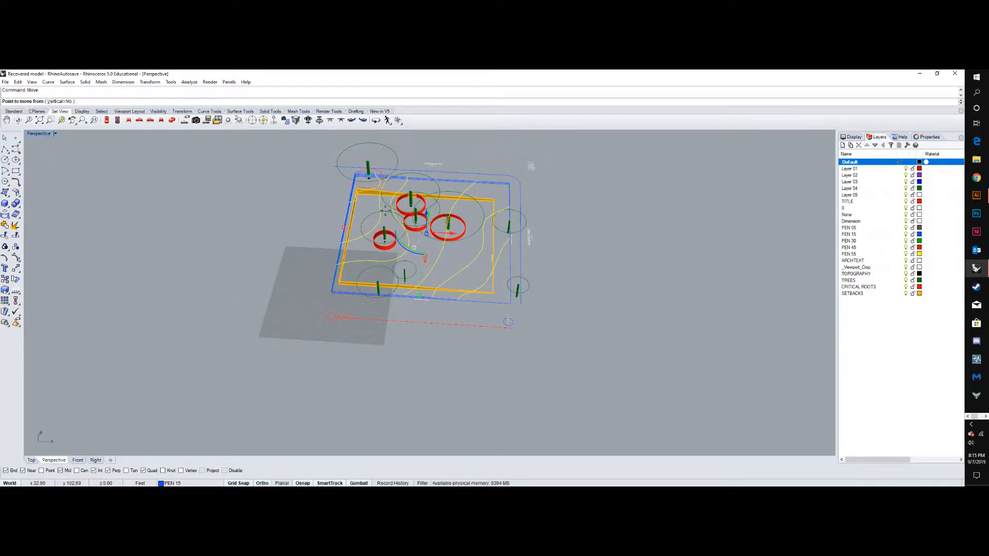
scroll(392, 201, "up", 5)
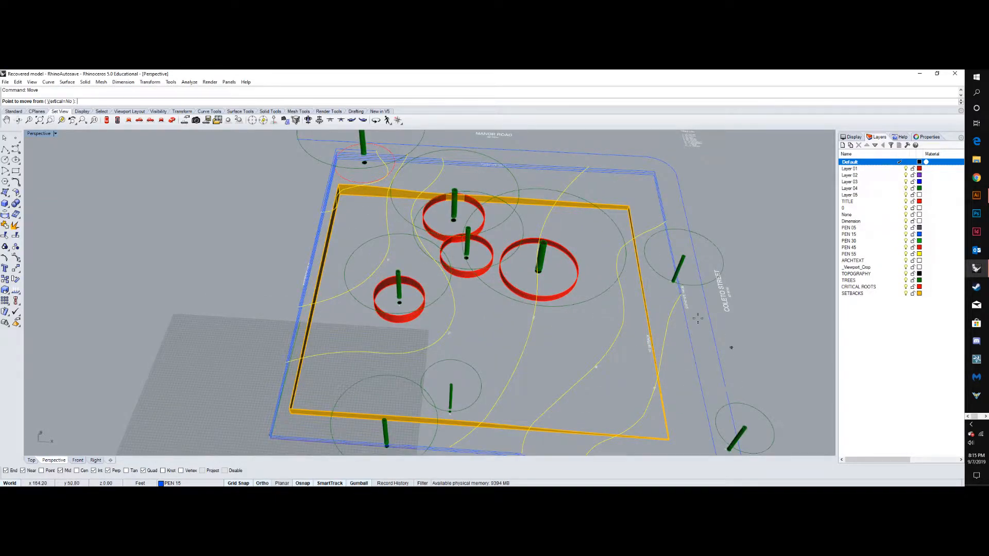
scroll(678, 331, "down", 3)
scroll(685, 391, "up", 8)
left_click(674, 396)
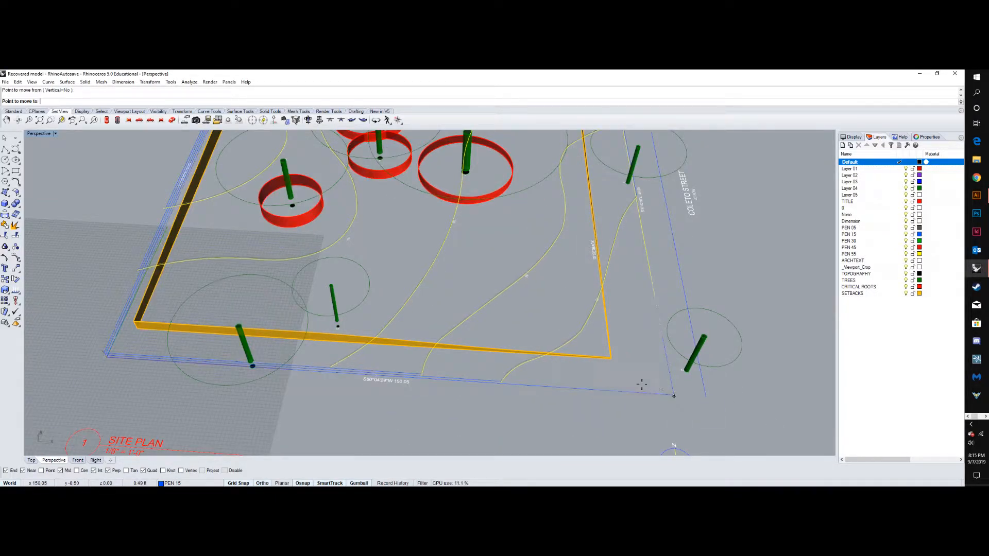
scroll(674, 396, "down", 6)
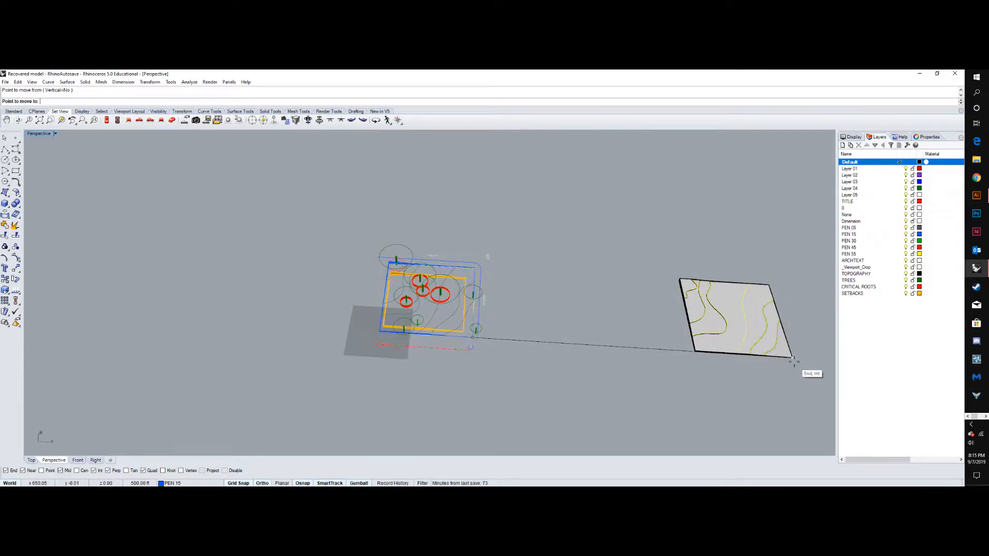
scroll(793, 364, "up", 8)
left_click(773, 328)
scroll(720, 359, "down", 8)
scroll(712, 259, "down", 2)
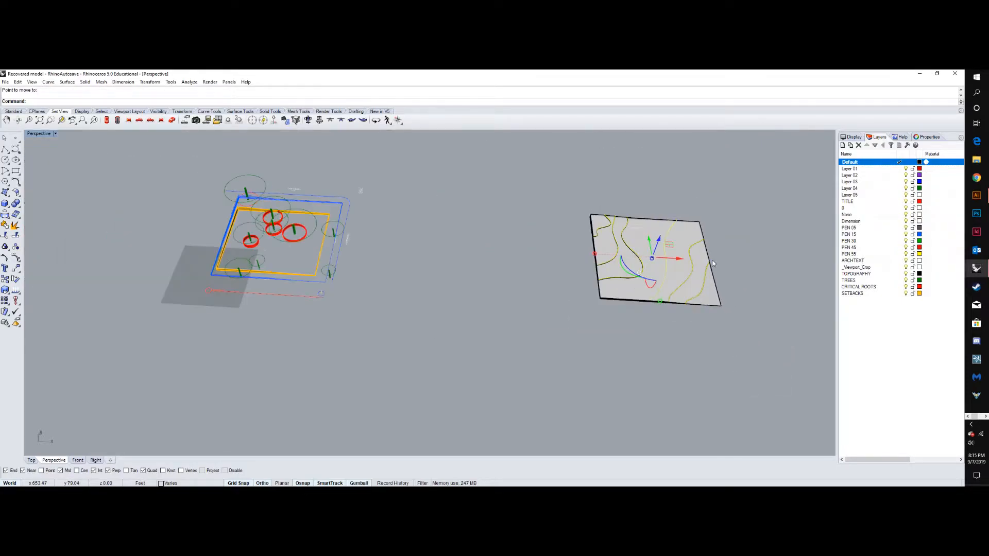
- Copy the moved contour curves, undo their move, and paste the copies onto the topography model
key("ctrl+c")
key("Escape")
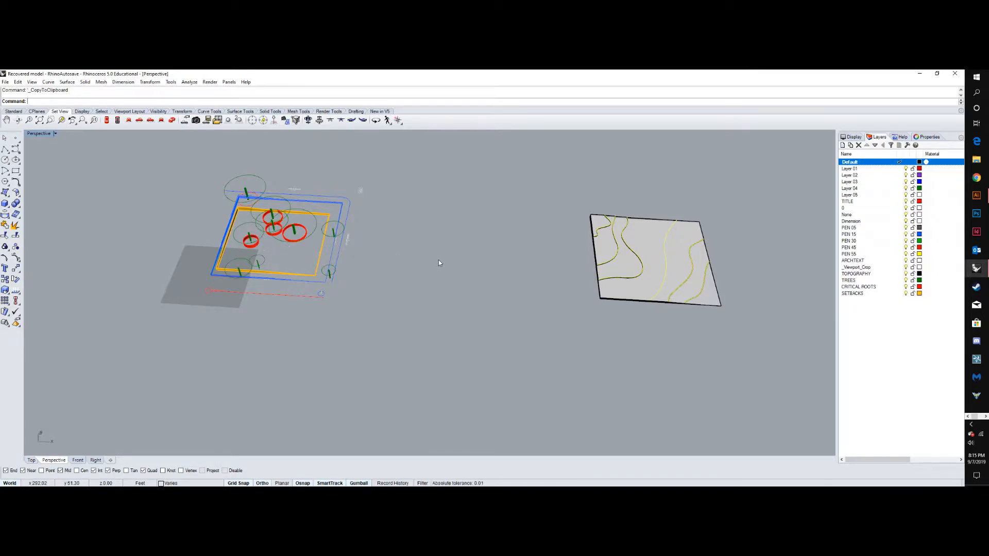
key("ctrl+z")
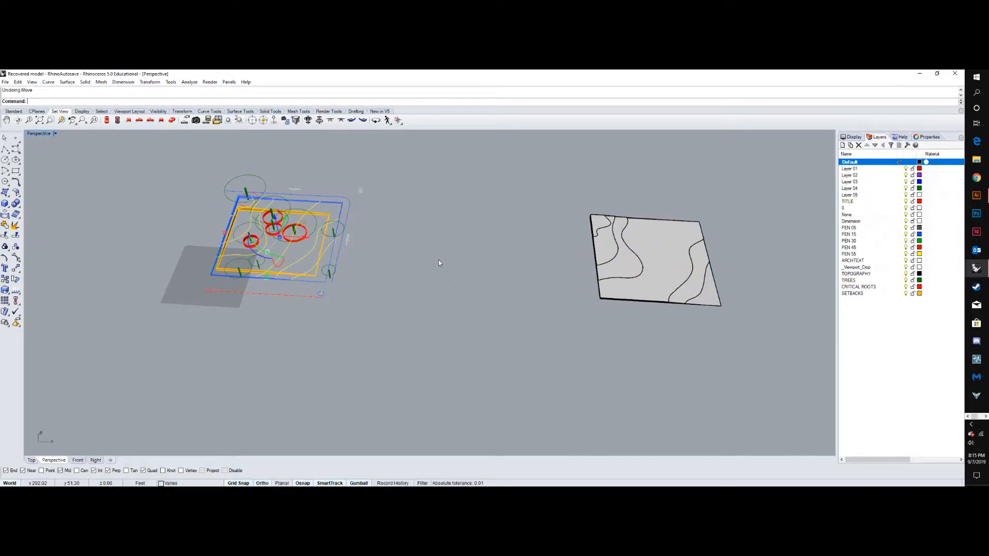
key("ctrl+v")
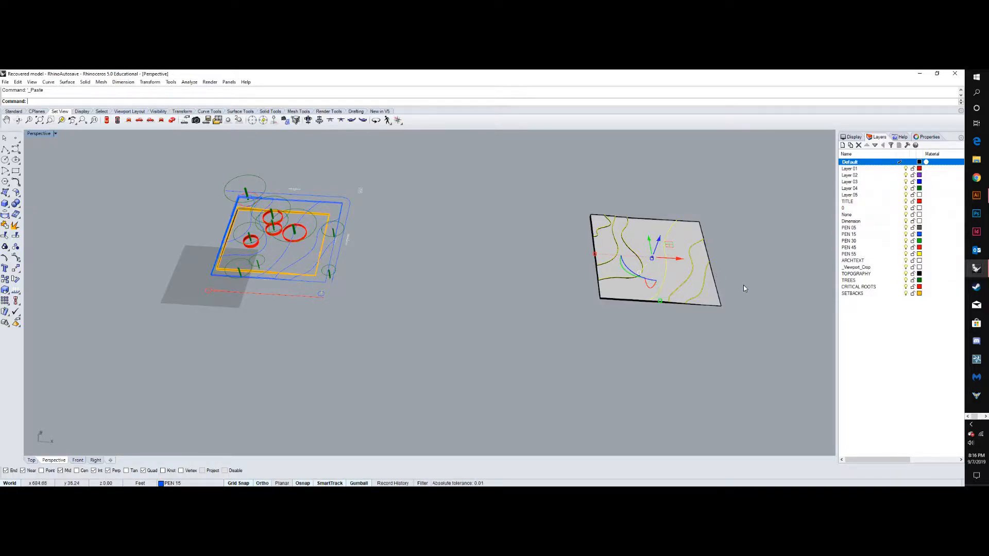
- Check from low angles how the pasted contours sit over the stepped surfaces, selecting the middle contour and clearing the selection
left_click(750, 269)
right_click_drag(756, 269, 533, 275)
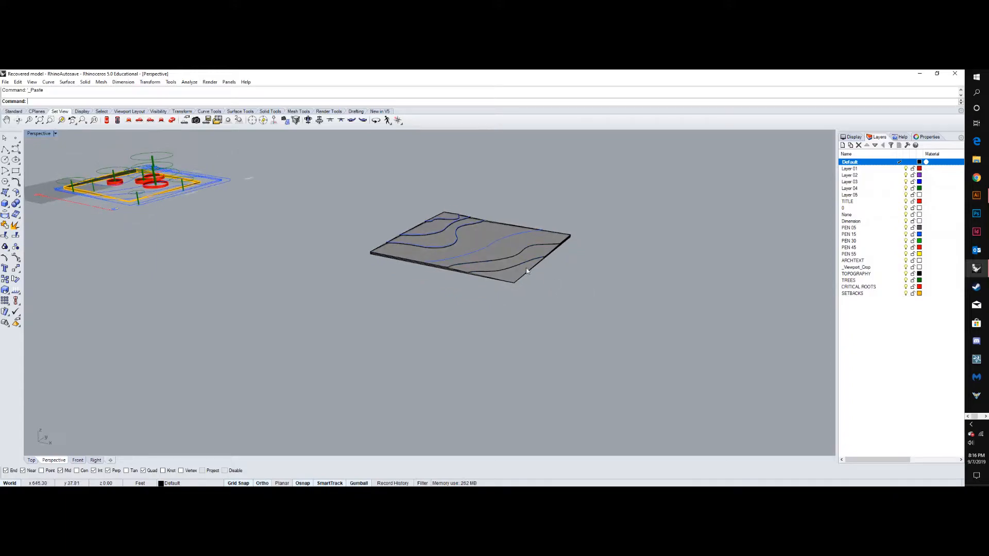
scroll(463, 253, "up", 5)
left_click(332, 327)
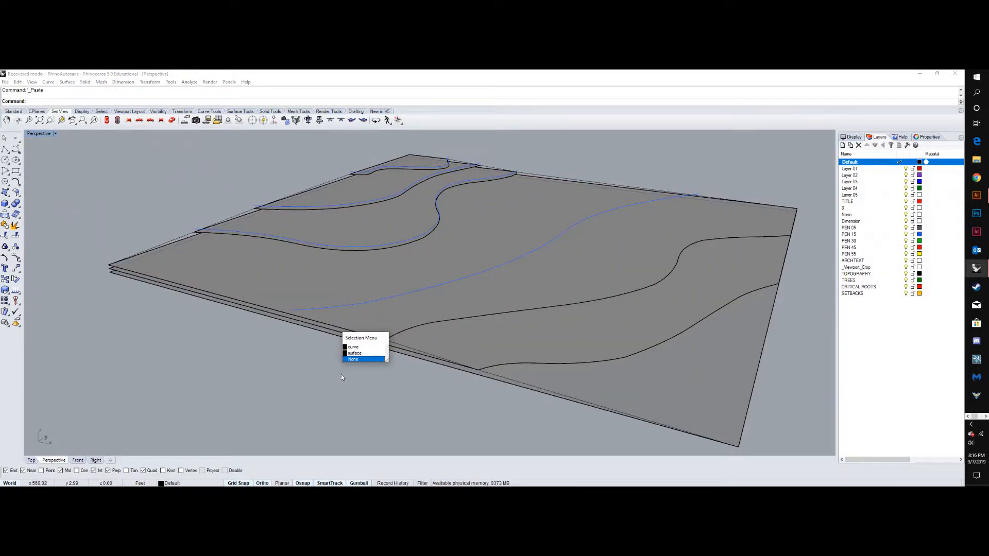
left_click(349, 361)
right_click_drag(320, 376, 499, 310)
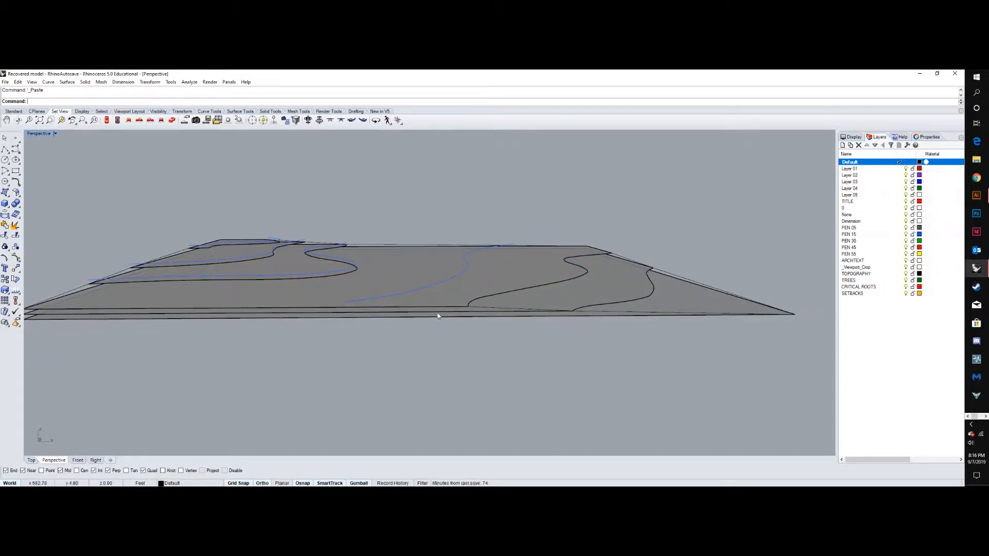
left_click(348, 303)
scroll(360, 292, "up", 3)
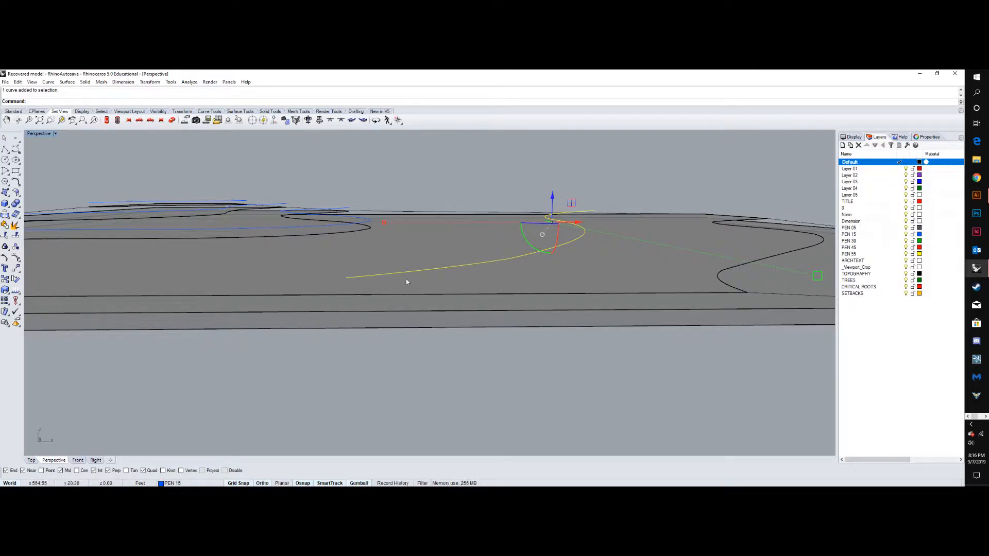
scroll(397, 262, "down", 4)
left_click(420, 312)
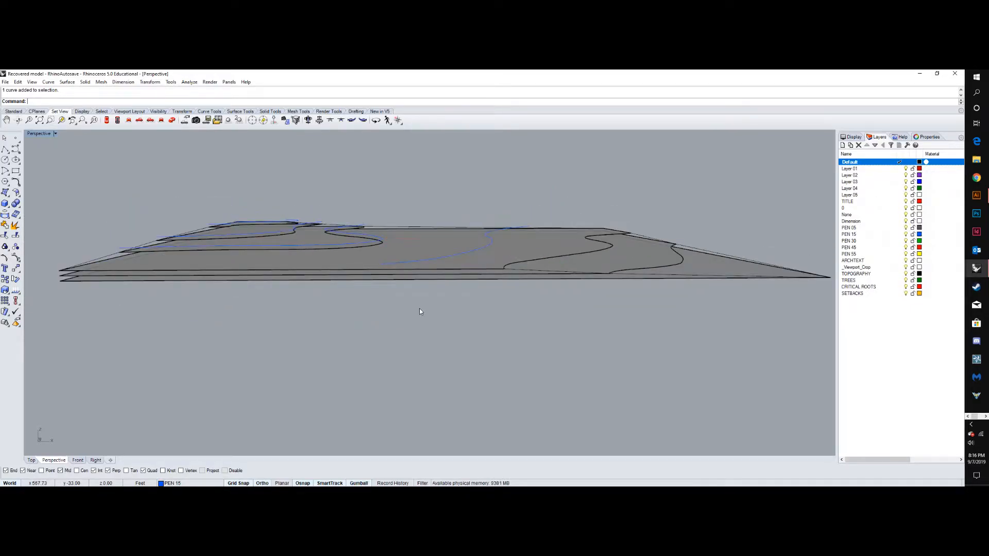
- Delete the closed perimeter polyline around the topography model
left_click(112, 254)
key("Delete")
scroll(212, 255, "down", 2)
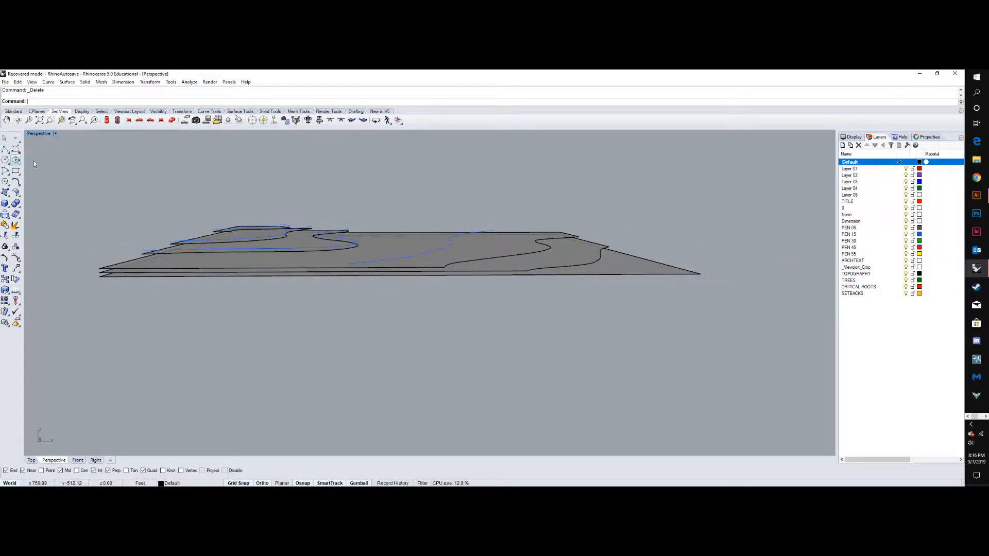
- Draw a polyline from the topography's lowest corner along the side, through the ends of the first three contours
left_click(5, 150)
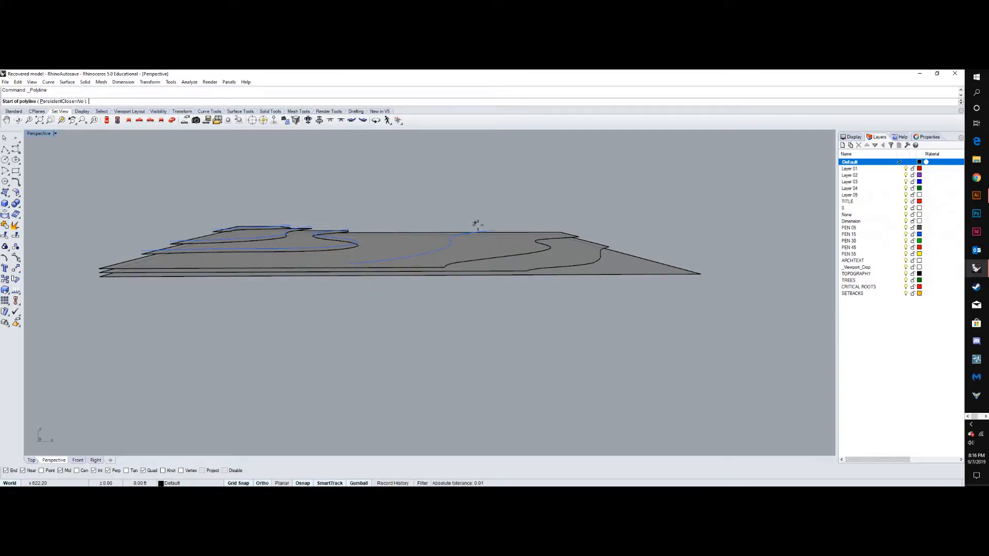
left_click(701, 274)
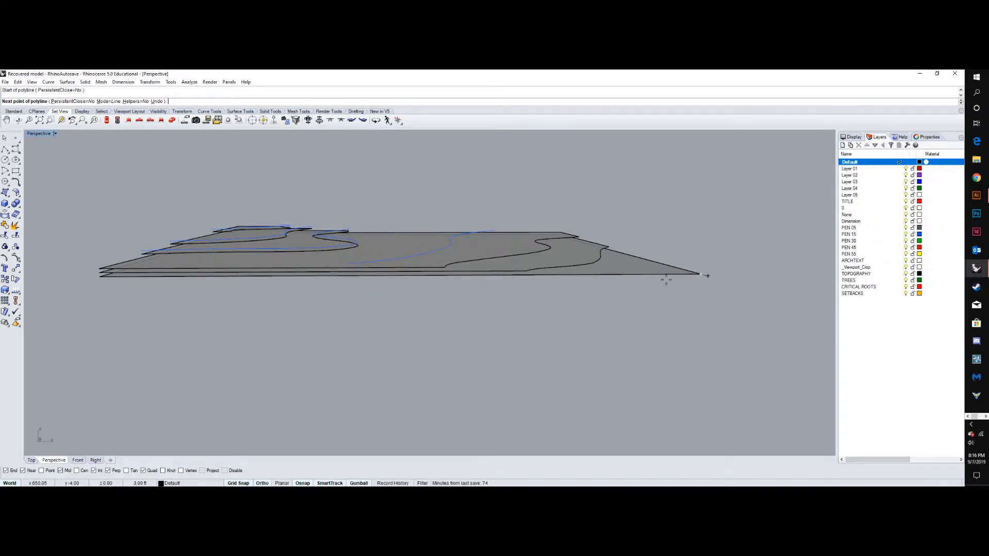
left_click(529, 268)
left_click(445, 268)
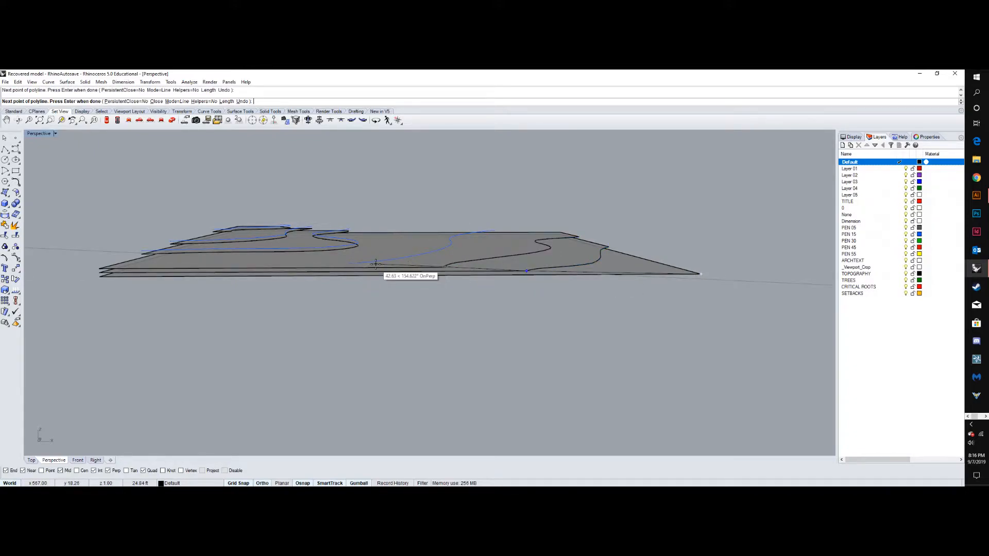
scroll(386, 261, "up", 2)
scroll(385, 260, "up", 5)
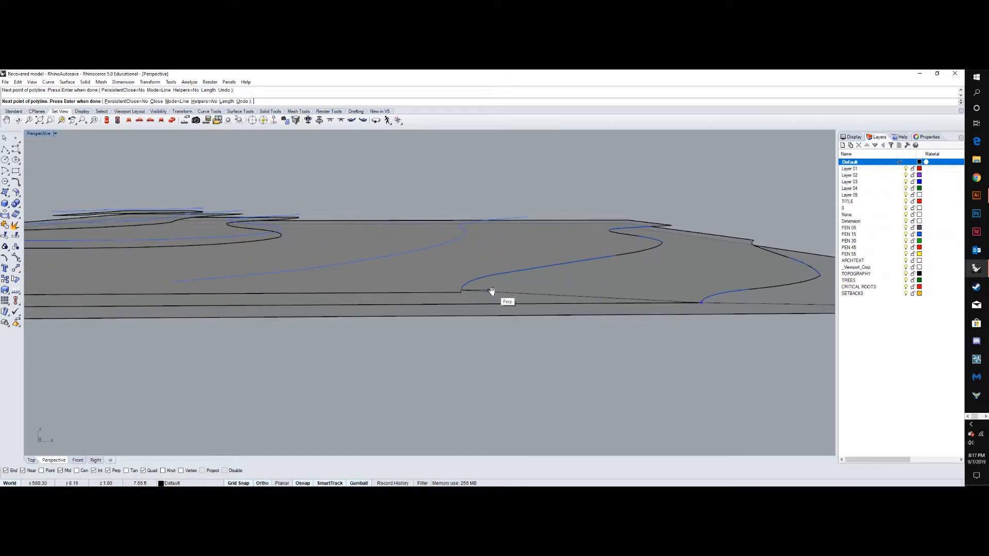
key("ctrl+z")
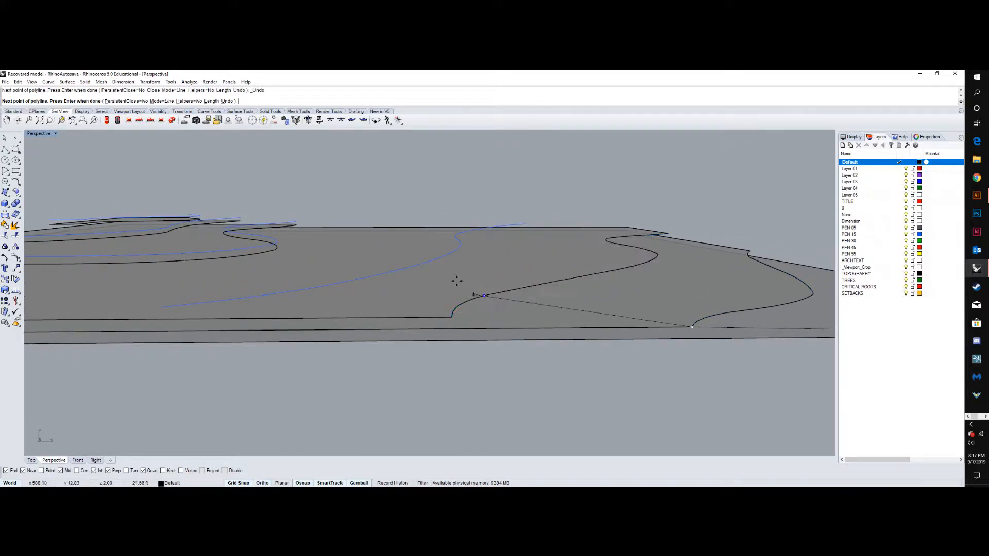
left_click(452, 318)
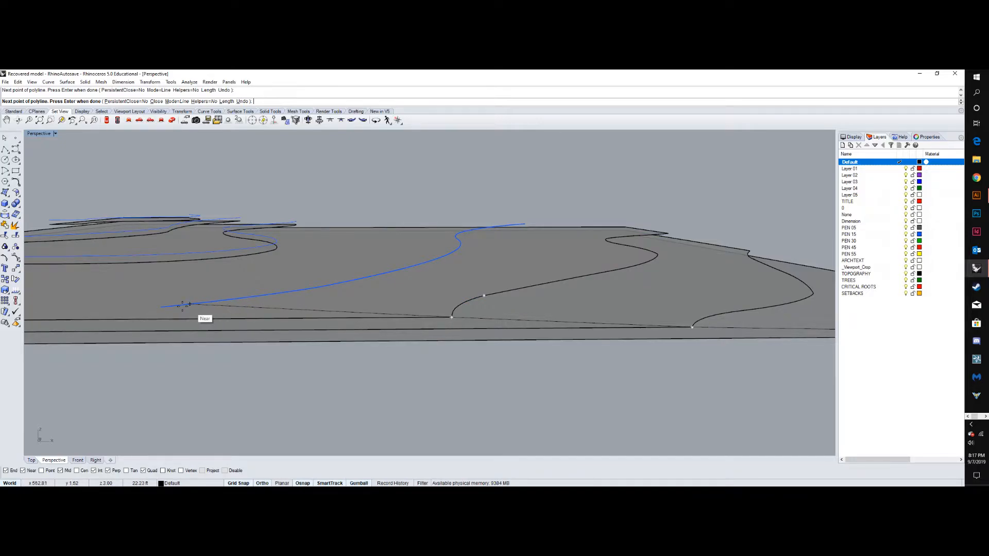
left_click(163, 308)
- Extend the polyline straight along the side to a point beyond the adjacent corner and finish it
scroll(464, 268, "down", 4)
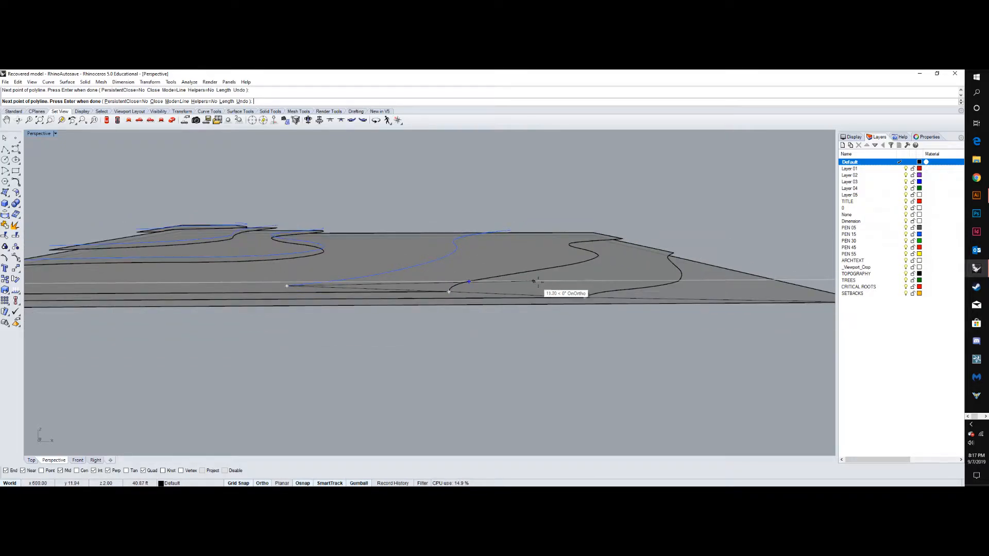
right_click_drag(588, 284, 554, 318)
scroll(553, 314, "down", 6)
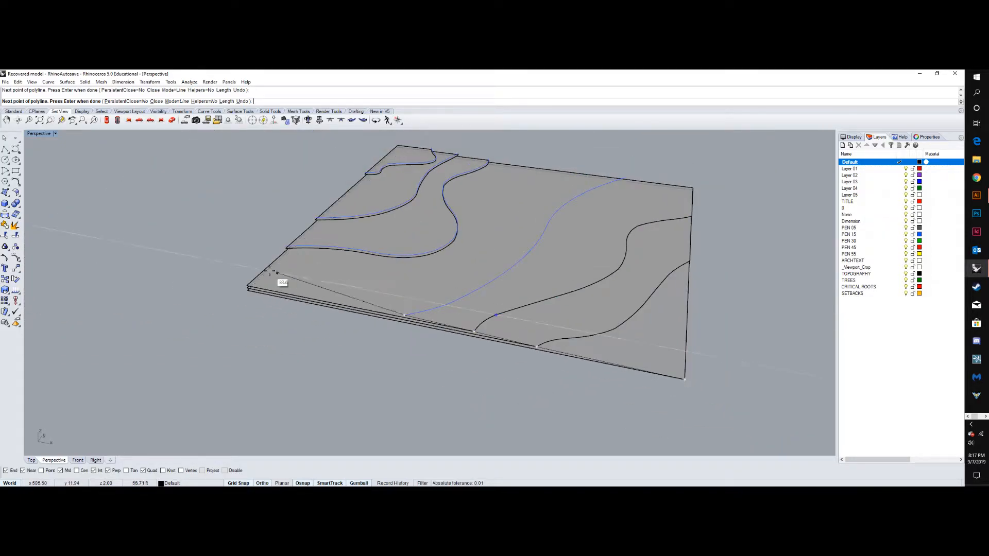
scroll(263, 276, "up", 4)
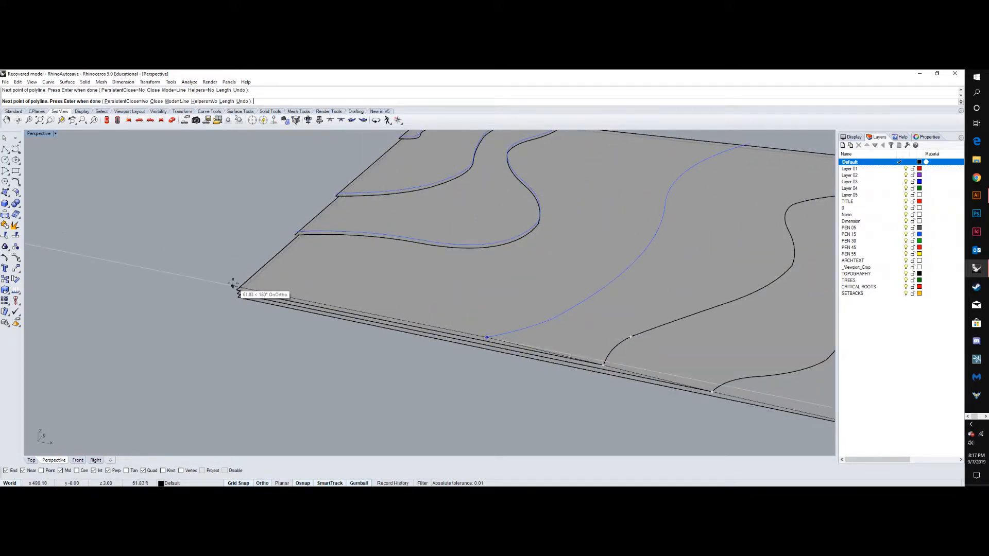
left_click(202, 278)
key("Return")
- Draw a second polyline from the next contour's end on the adjacent side past the corner, crossing the first polyline
key("Return")
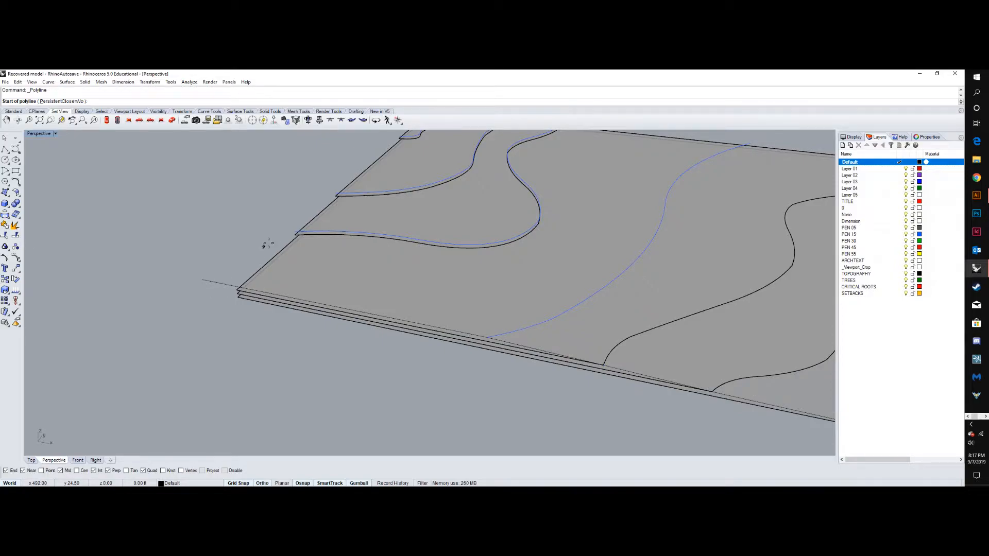
left_click(291, 233)
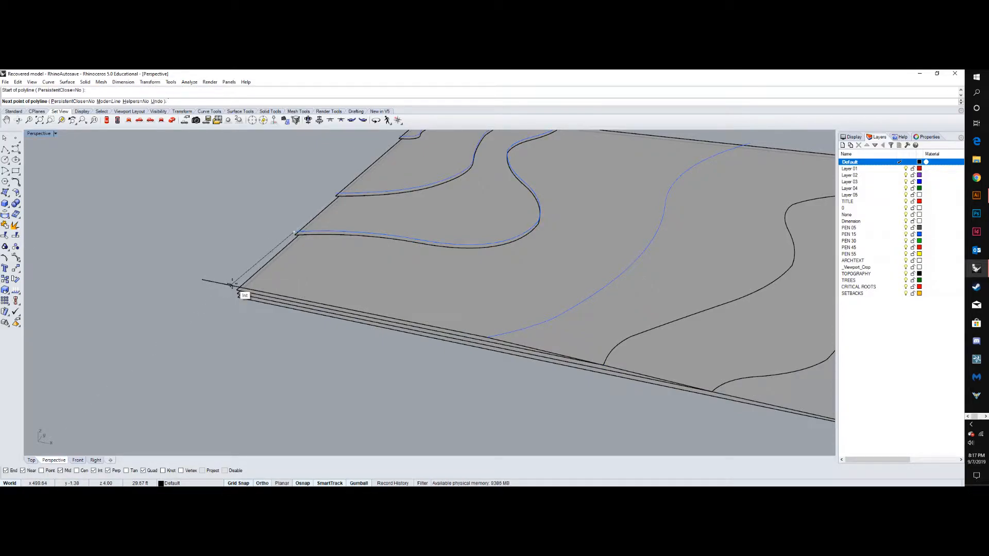
scroll(232, 284, "up", 5)
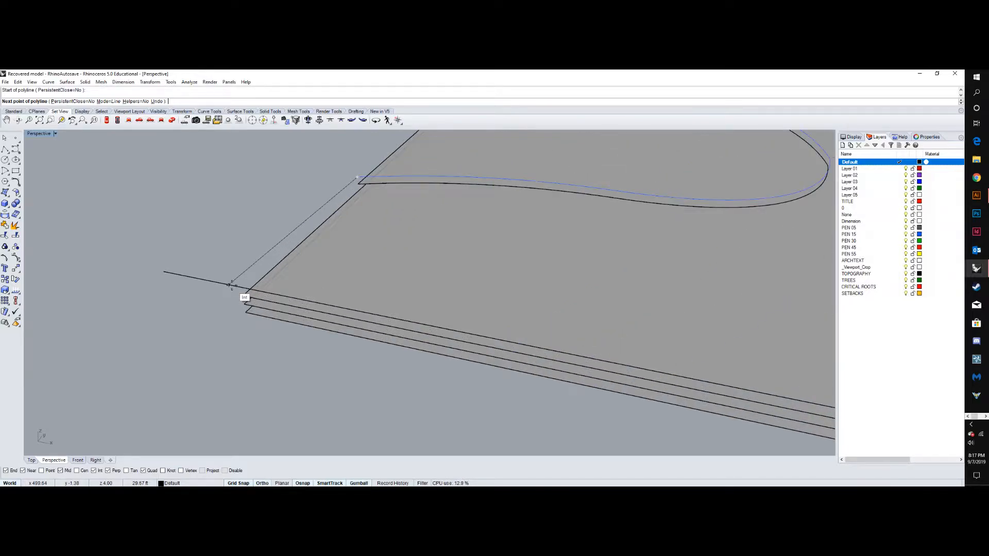
left_click(191, 316)
key("Return")
- Extrude the second polyline downward into a vertical cutting surface at the corner
left_click(215, 297)
type("extrudecrv")
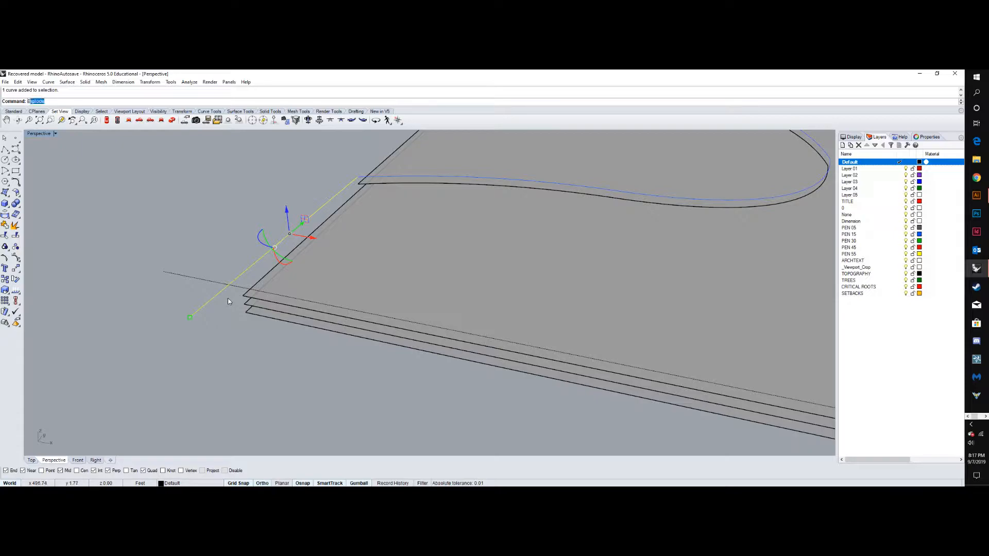
key("Return")
left_click(225, 327)
key("Escape")
- Trim the first polyline's overhanging end beyond the corner, using the extruded surface as the cutting object
type("t")
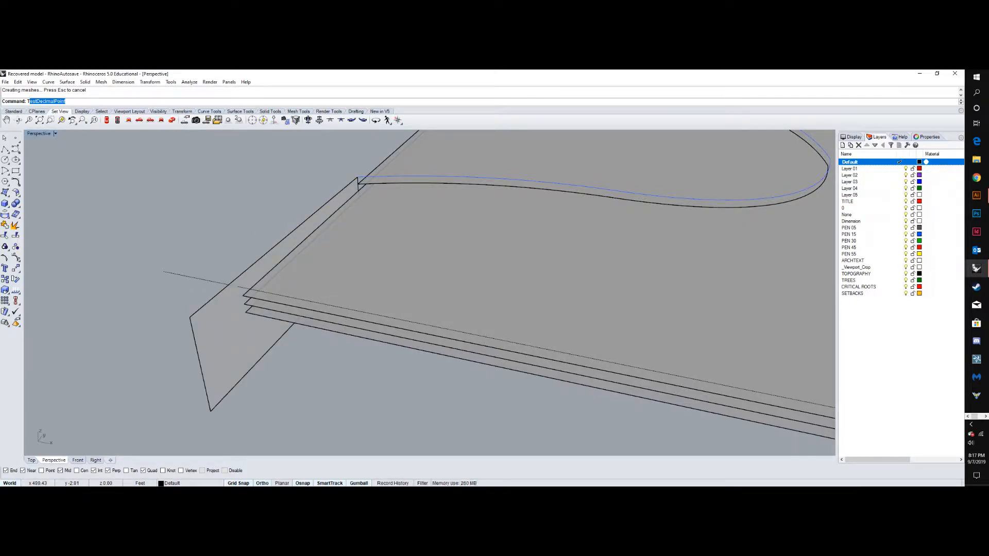
type("rip")
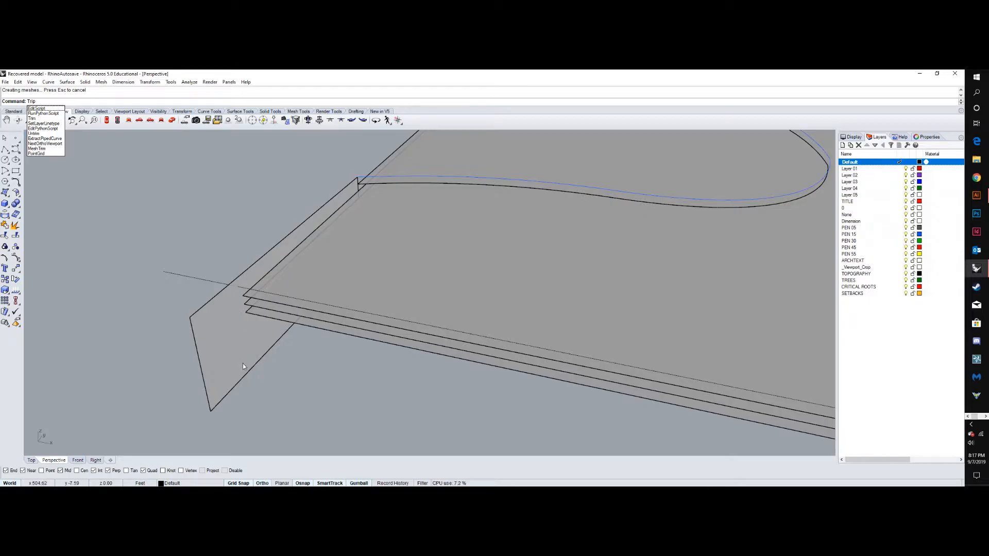
key("Down")
key("Down")
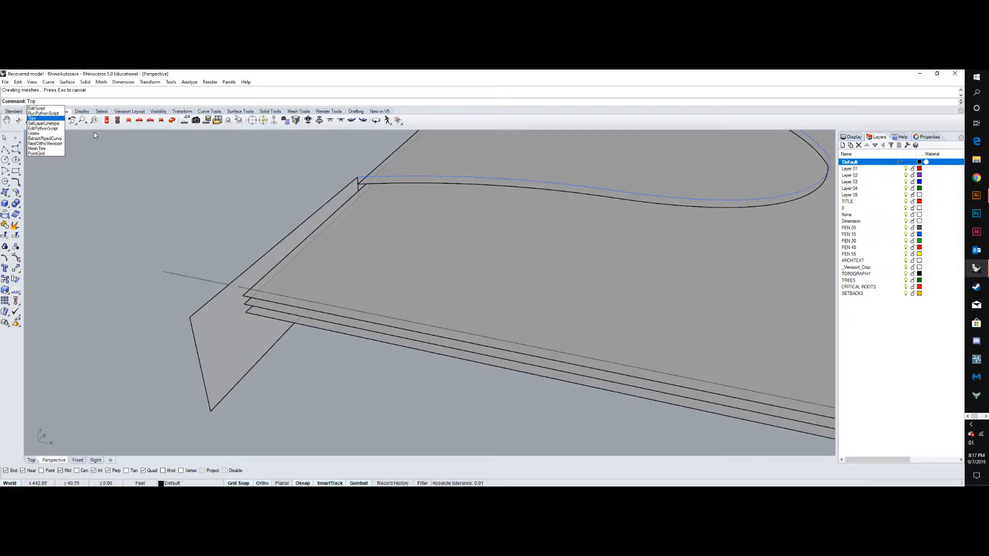
key("BackSpace")
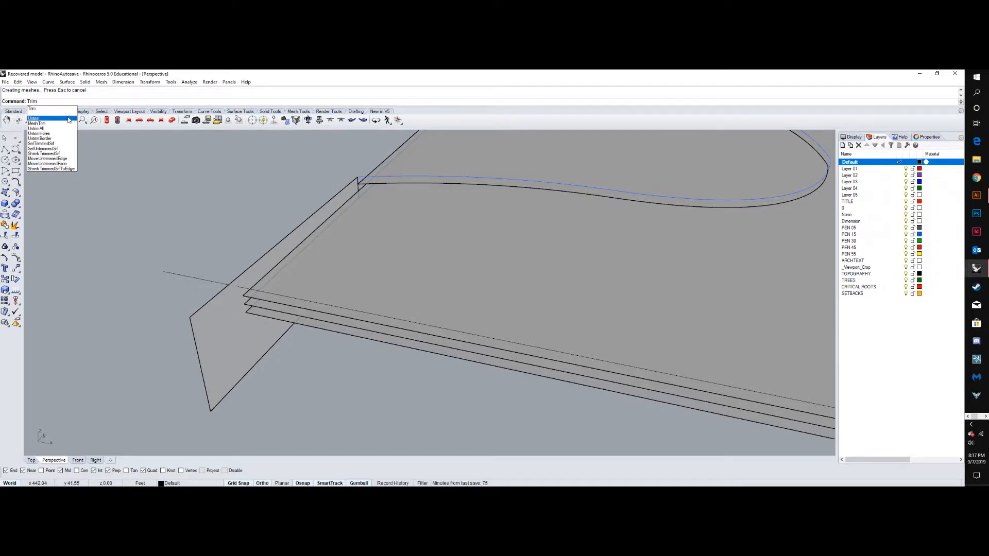
key("Return")
left_click(208, 298)
key("Return")
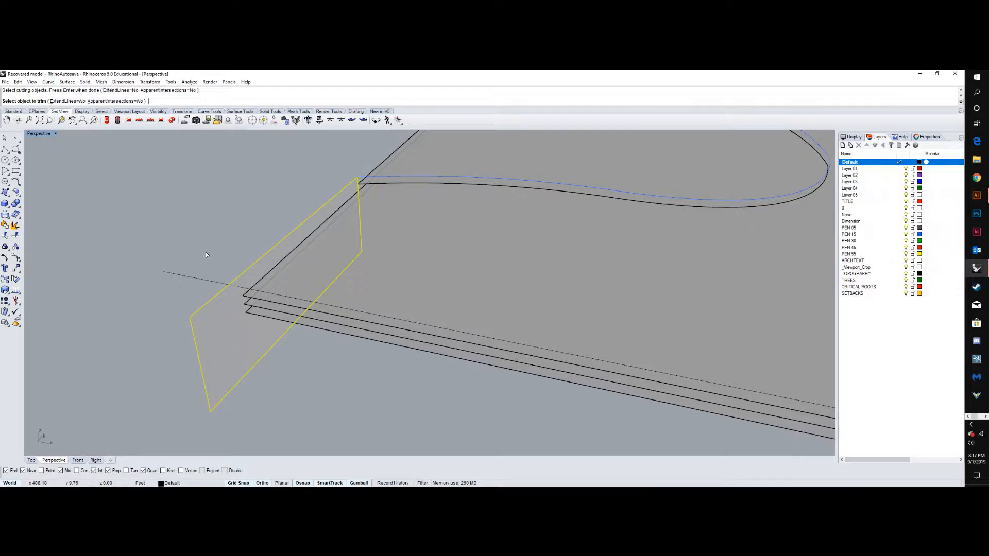
left_click(209, 281)
key("Return")
- Delete the extruded cutting surface and the helper polyline it was made from
left_click(227, 309)
key("Delete")
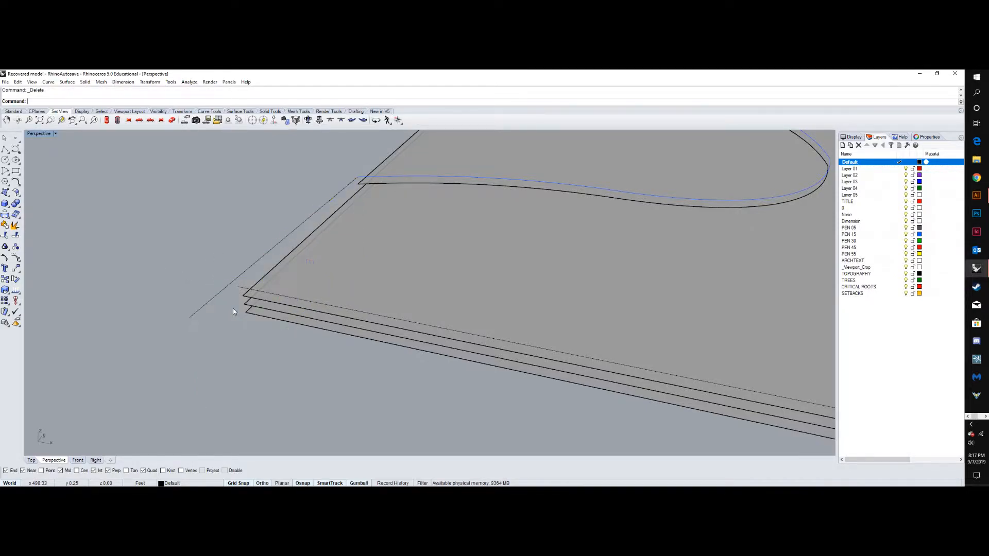
left_click(221, 291)
key("Delete")
- Draw a polyline from the trimmed polyline's corner end through the three raised contour ends along the adjacent side
left_click(5, 150)
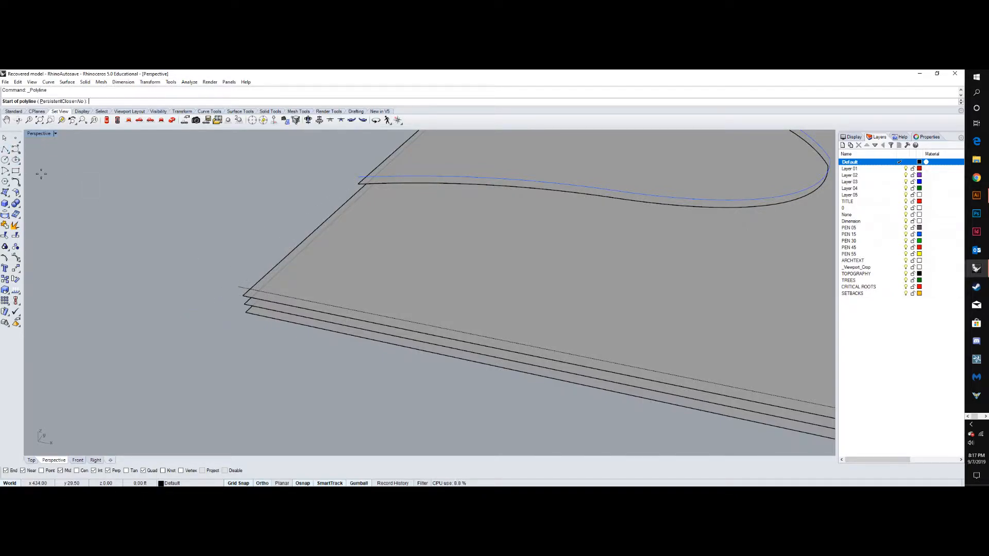
left_click(238, 286)
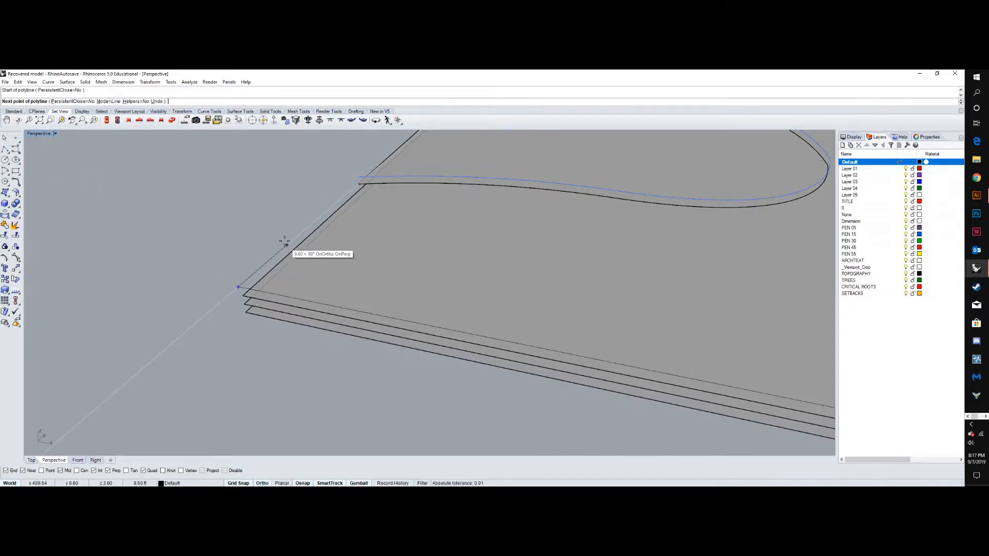
left_click(362, 178)
scroll(237, 357, "down", 3)
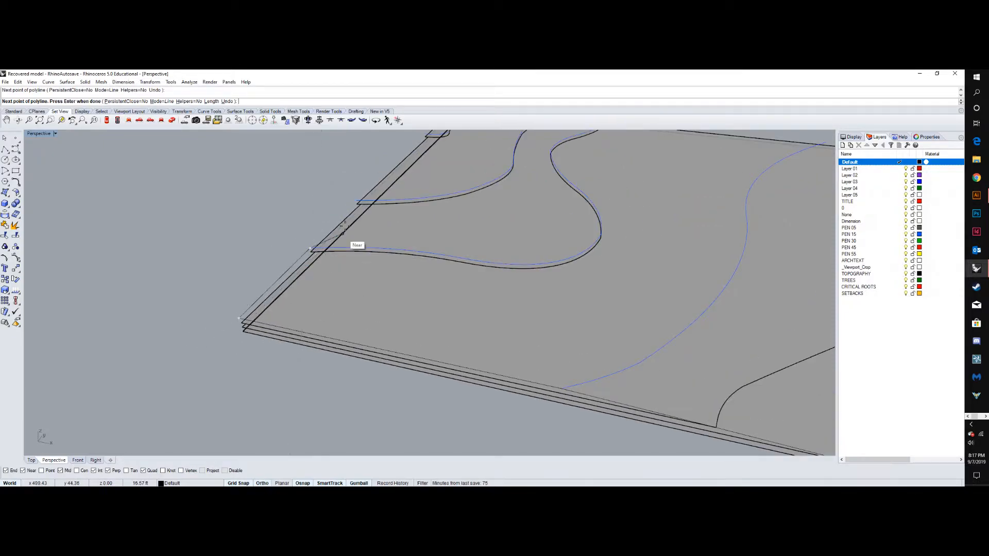
left_click(358, 202)
scroll(271, 331, "down", 2)
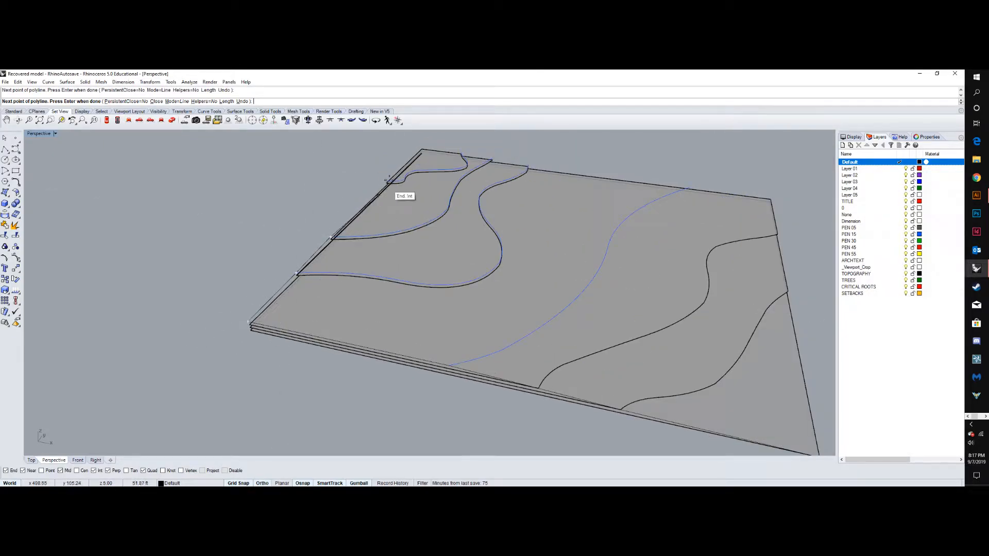
scroll(387, 184, "up", 2)
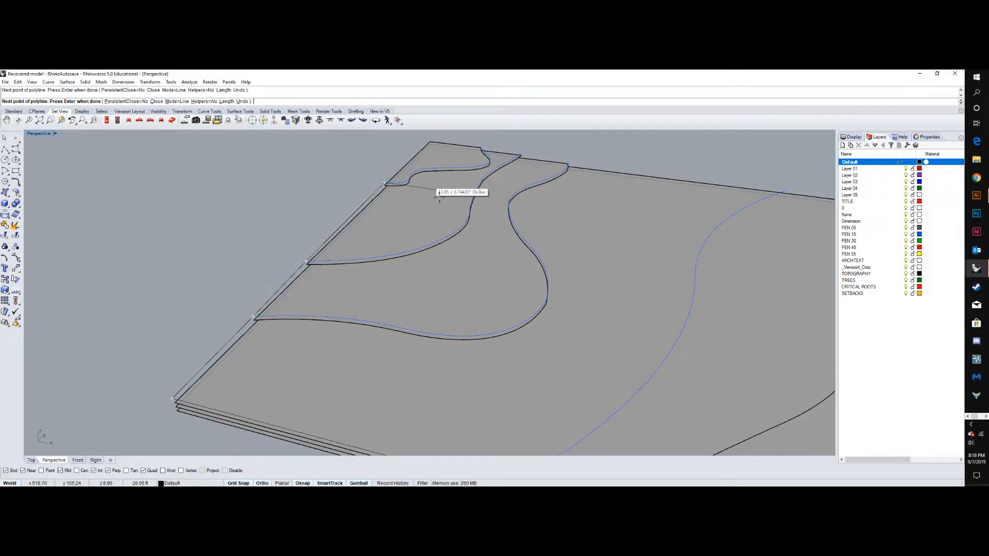
scroll(440, 194, "down", 3)
right_click_drag(448, 219, 327, 212)
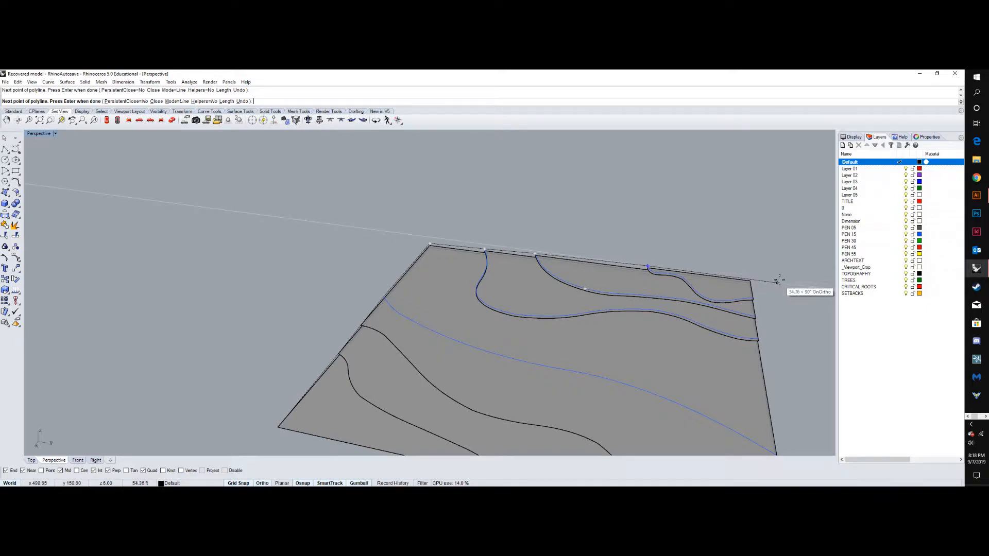
key("Escape")
- Draw a 1' vertical line up from the highest corner of the terrain, using the Front view for its direction
scroll(633, 249, "down", 7)
right_click_drag(533, 241, 451, 230)
scroll(452, 230, "up", 10)
key("Return")
left_click(293, 230)
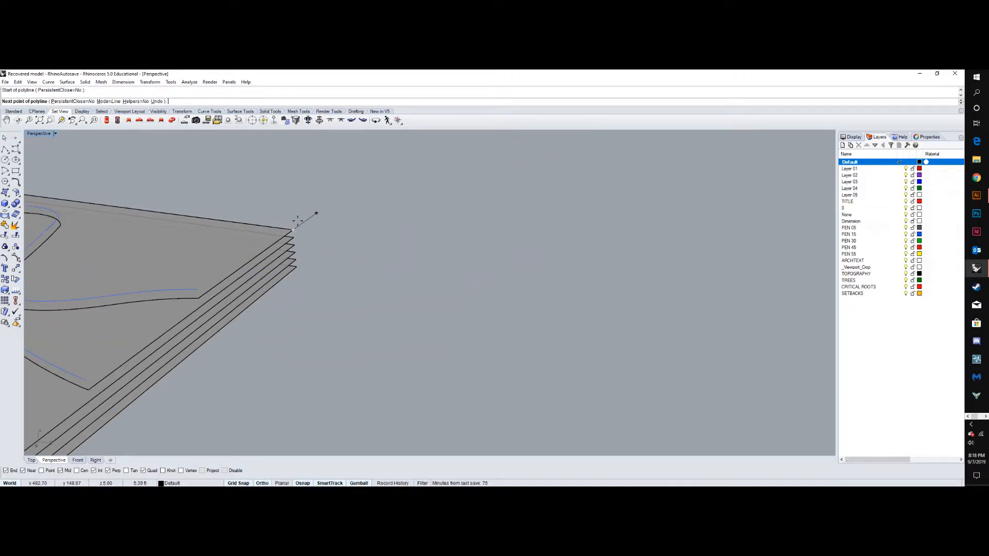
scroll(487, 259, "down", 4)
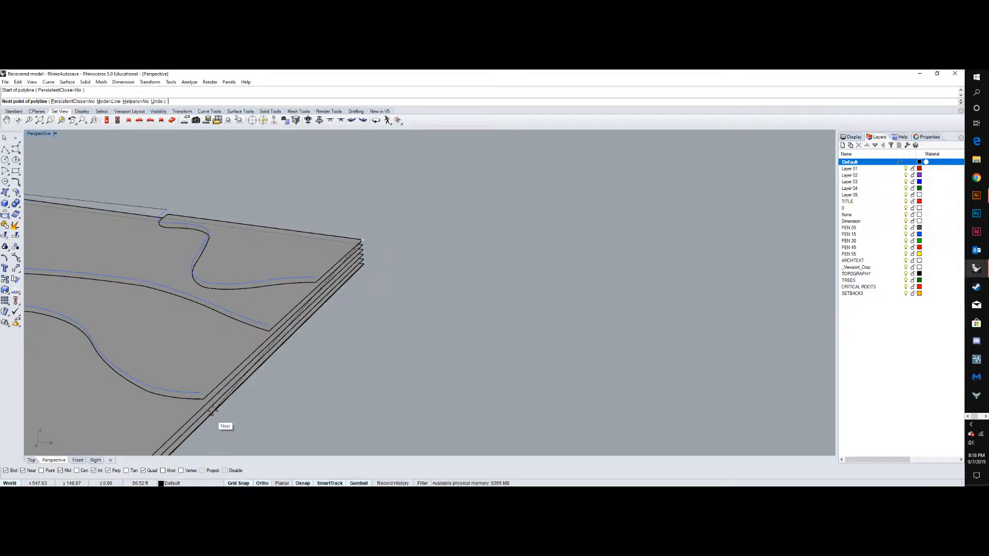
left_click(97, 461)
left_click(78, 461)
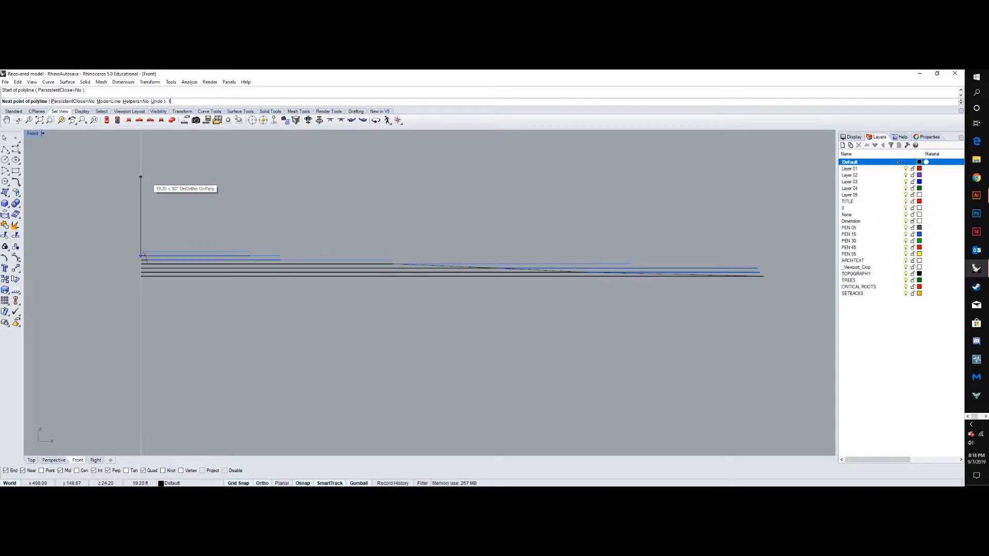
type("'")
key("Return")
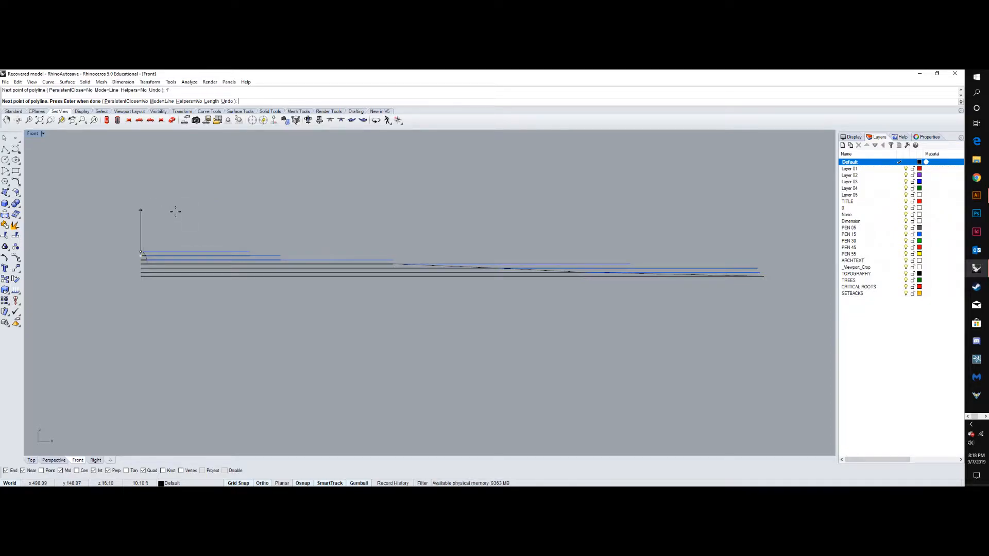
key("Escape")
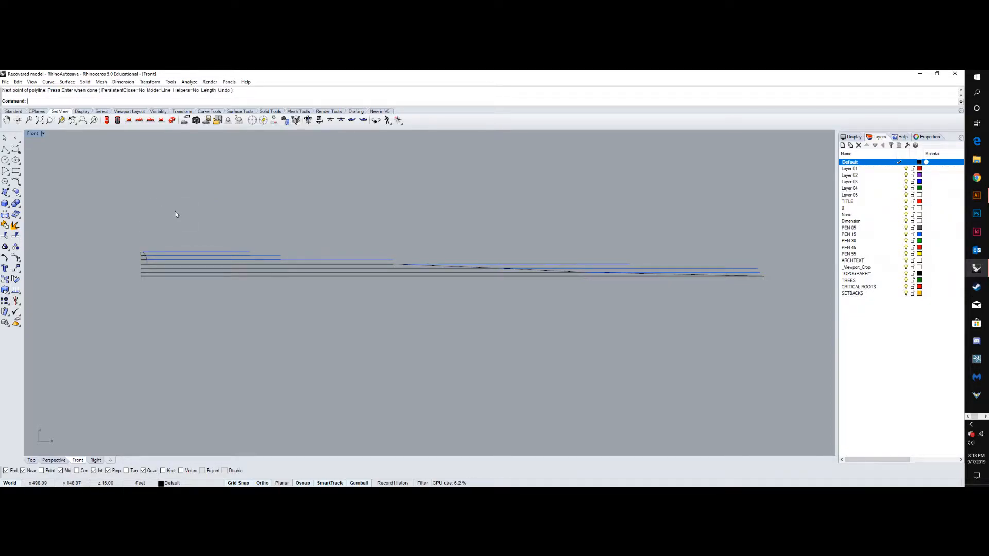
left_click(54, 460)
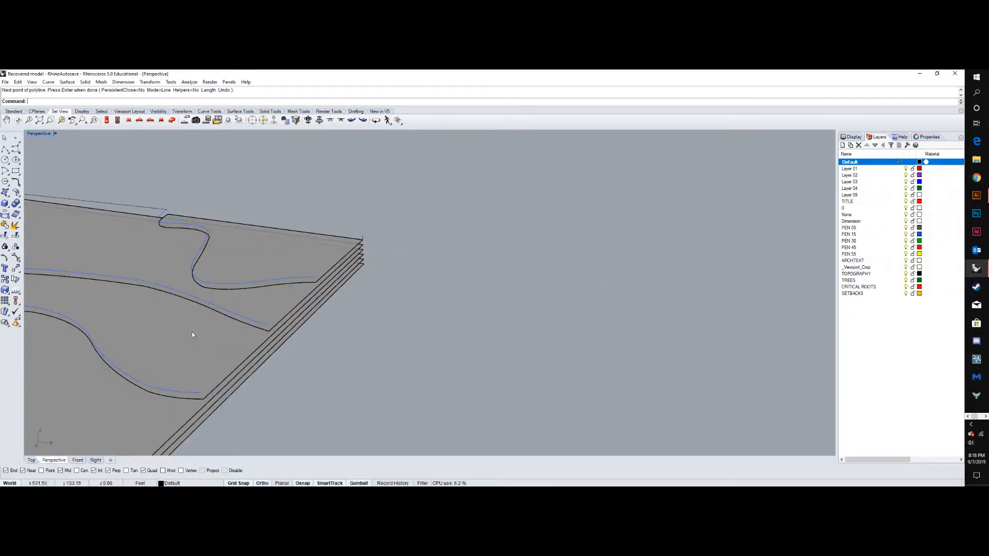
- Draw a polyline from the last connected contour end to the vertical line's top, around the corner and through the next three contour ends
key("Return")
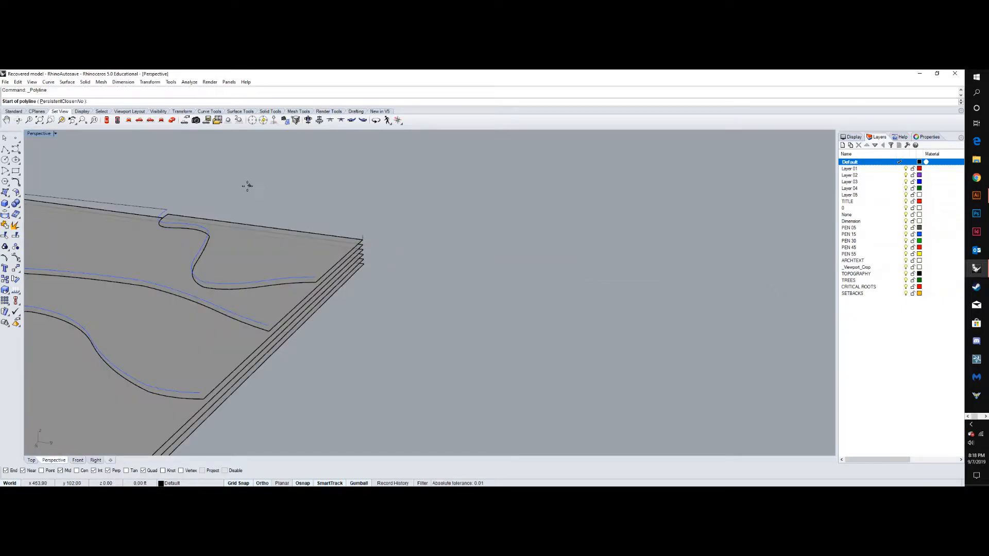
left_click(166, 212)
left_click(363, 237)
scroll(420, 200, "down", 2)
left_click(337, 259)
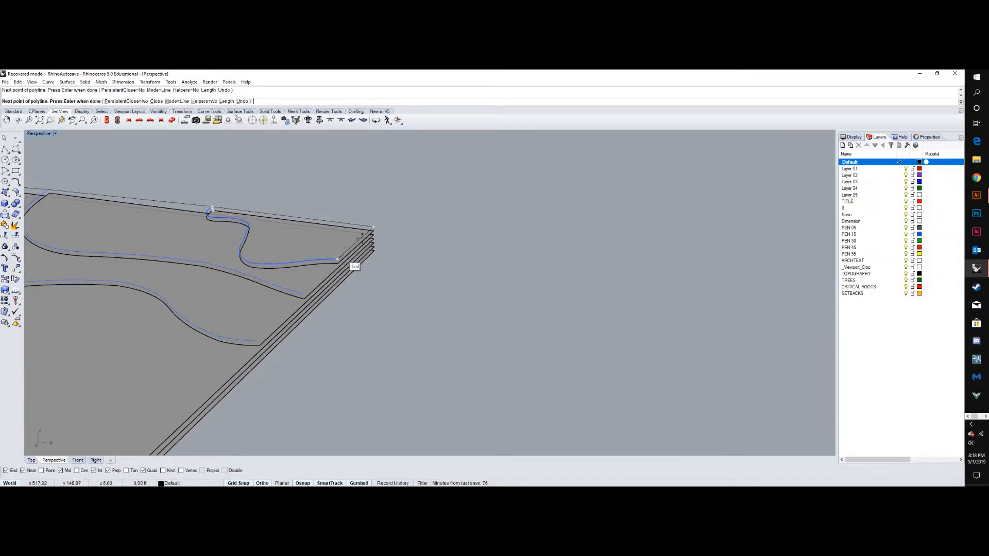
scroll(430, 220, "down", 3)
scroll(384, 247, "up", 4)
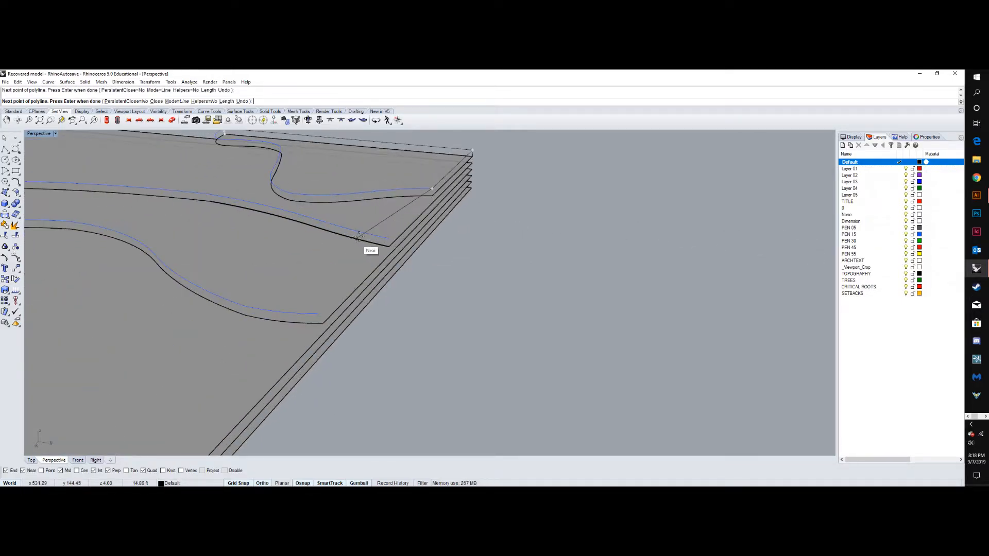
left_click(389, 239)
left_click(326, 316)
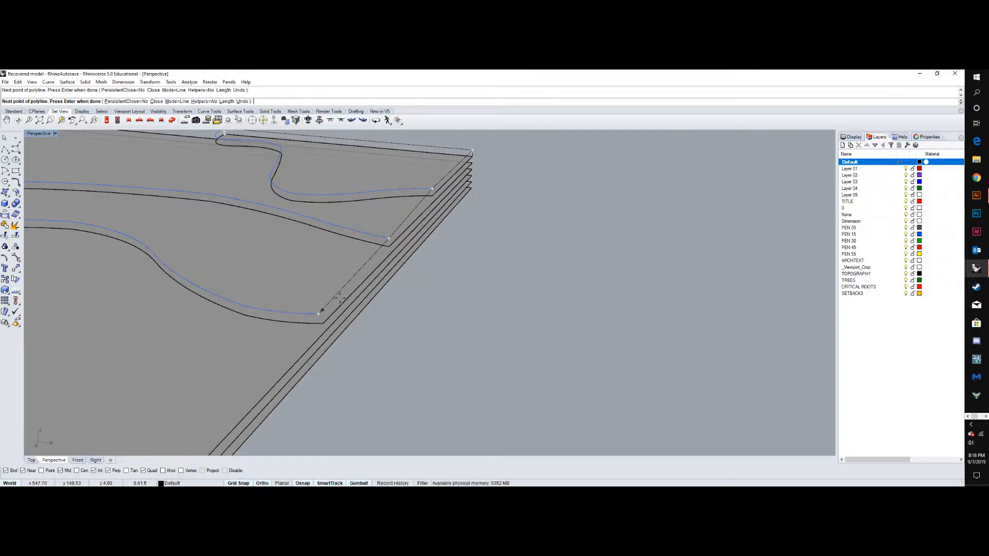
- Continue the polyline through the lower blue contour's end, around the next corner to the adjacent black contour's end, and finish it
scroll(487, 155, "down", 3)
scroll(487, 155, "down", 6)
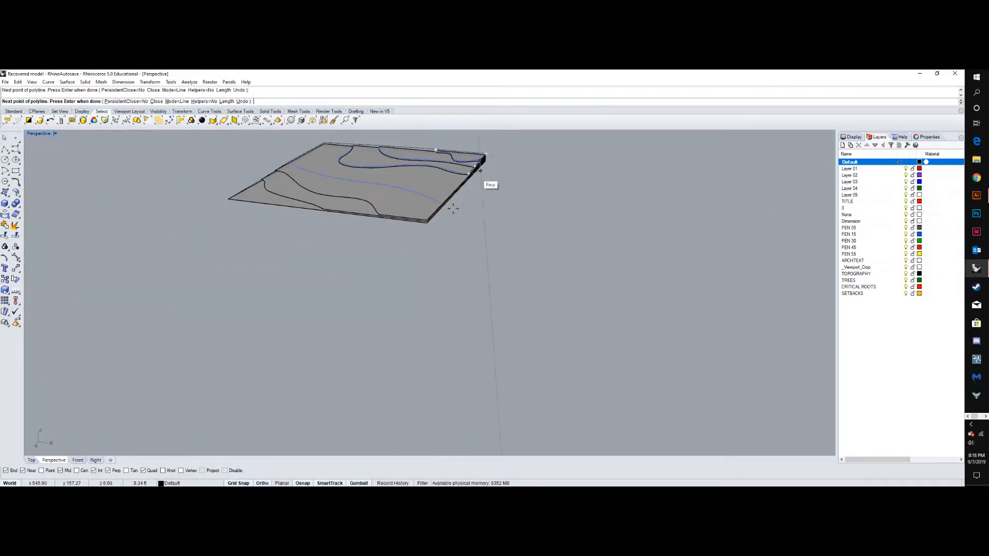
scroll(413, 186, "up", 5)
left_click(448, 205)
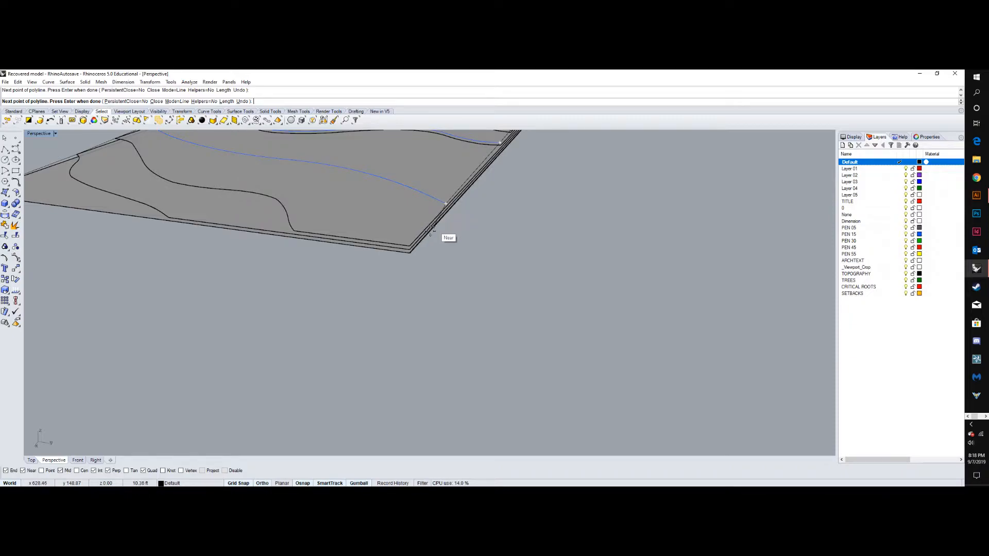
left_click(304, 232)
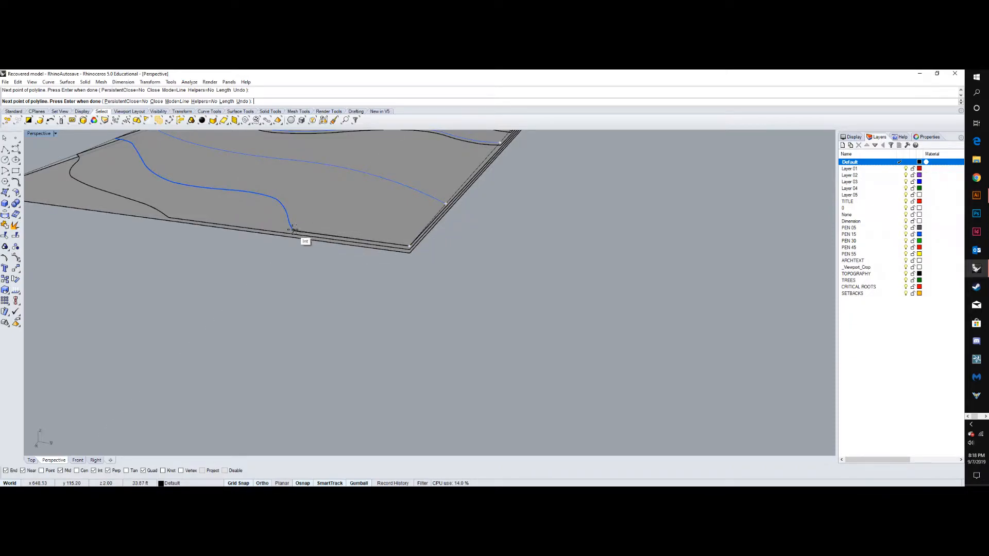
scroll(330, 230, "up", 3)
key("Return")
- Explode the perimeter polyline and delete its last segment between the lower corner and the adjacent black contour's end
left_click(384, 259)
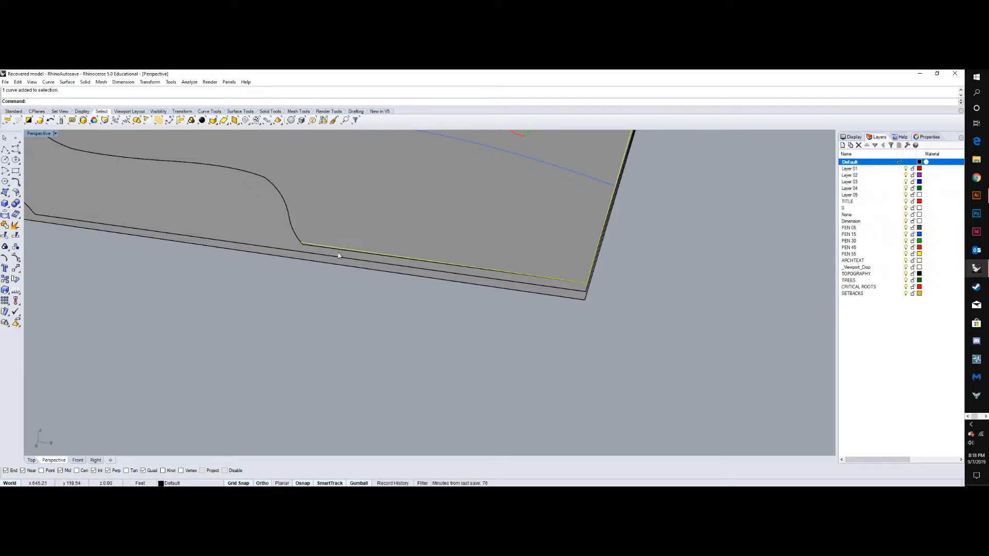
scroll(327, 310, "down", 5)
scroll(327, 313, "up", 4)
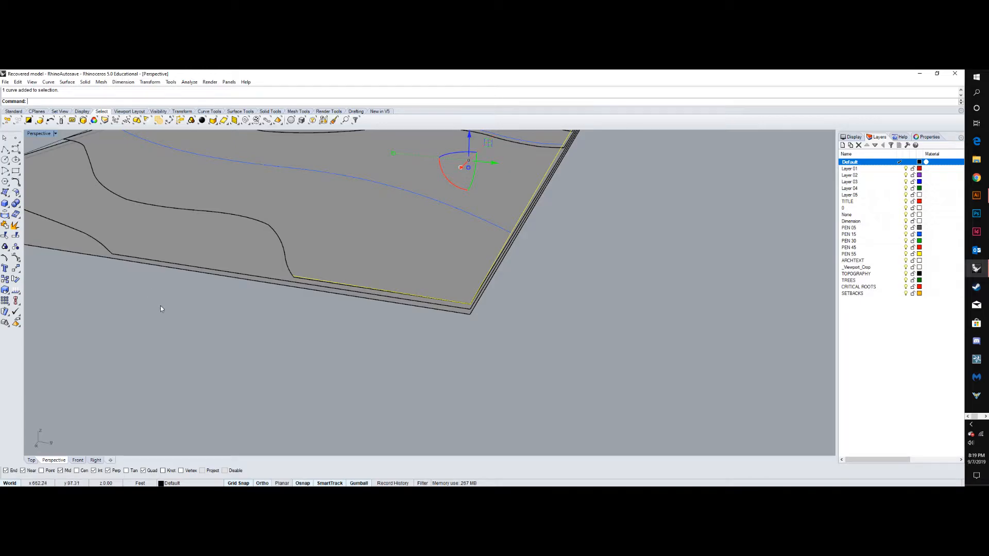
left_click(15, 226)
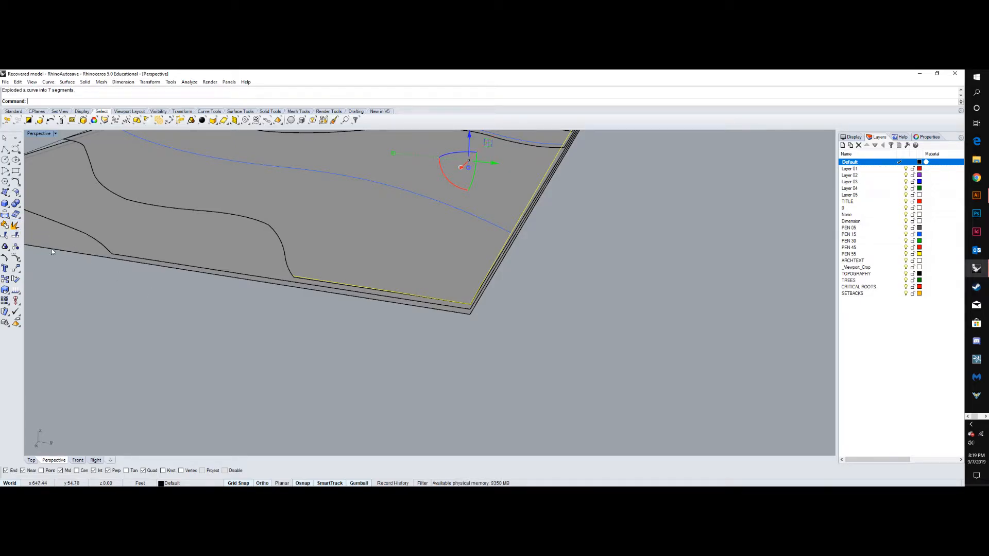
left_click(254, 340)
left_click(298, 278)
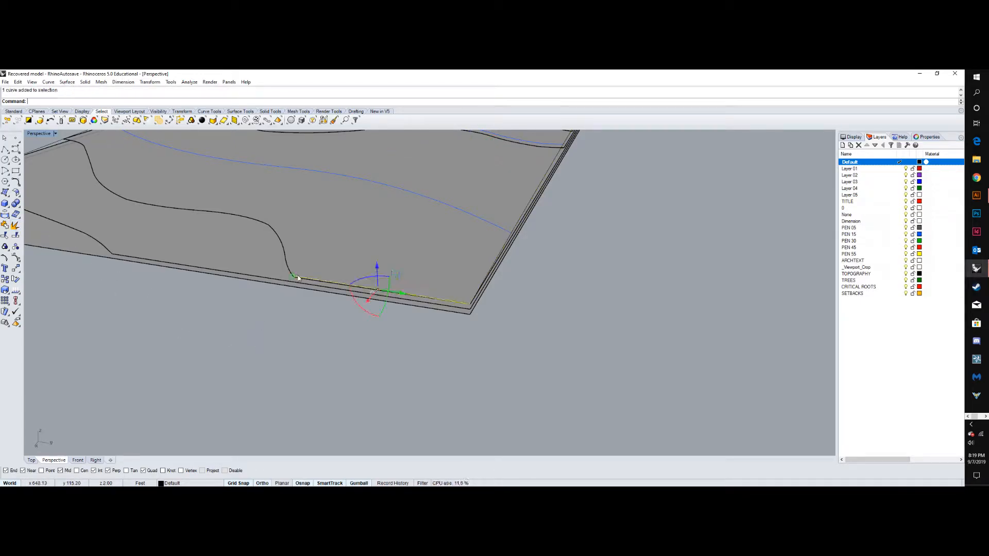
key("Delete")
- Join the remaining perimeter segments along the three finished sides into one open curve
left_click(500, 253)
scroll(525, 209, "down", 5)
scroll(533, 207, "up", 5)
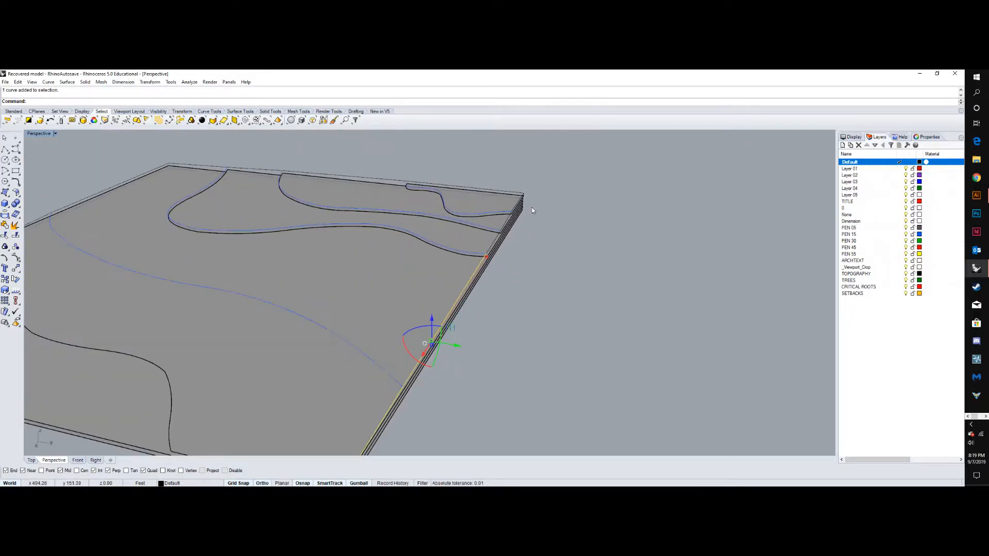
left_click_drag(495, 240, 516, 193)
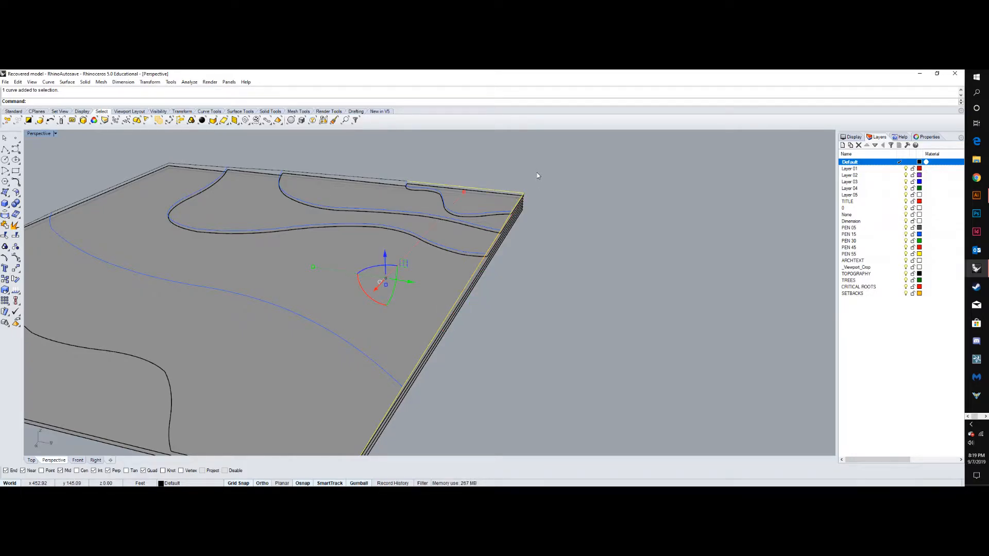
left_click_drag(391, 183, 162, 169)
scroll(460, 151, "down", 8)
scroll(453, 156, "up", 2)
type("Join")
key("Return")
scroll(347, 209, "up", 4)
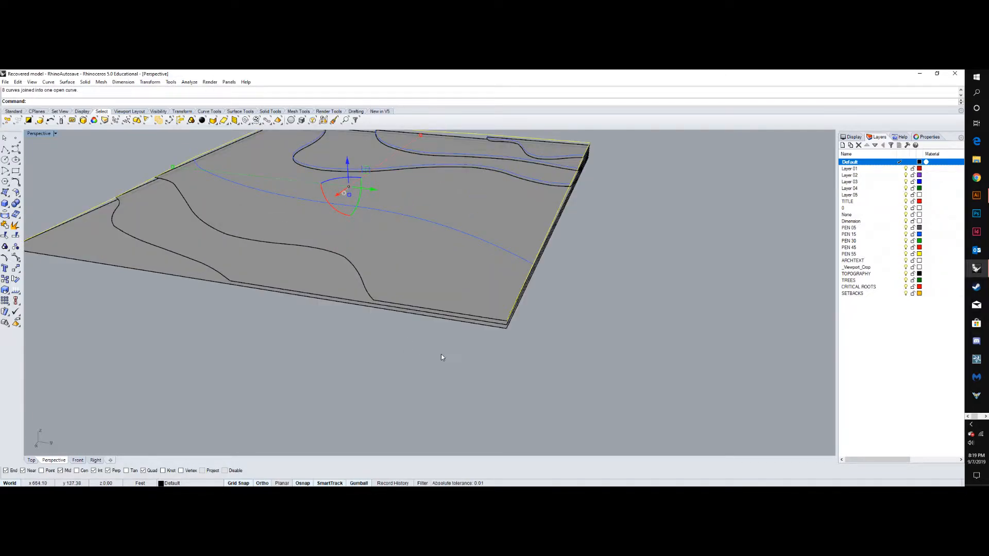
- Start a polyline at the joined curve's lower corner end and run it through both black contour ends on the open side
left_click(5, 149)
left_click(505, 320)
scroll(383, 301, "up", 3)
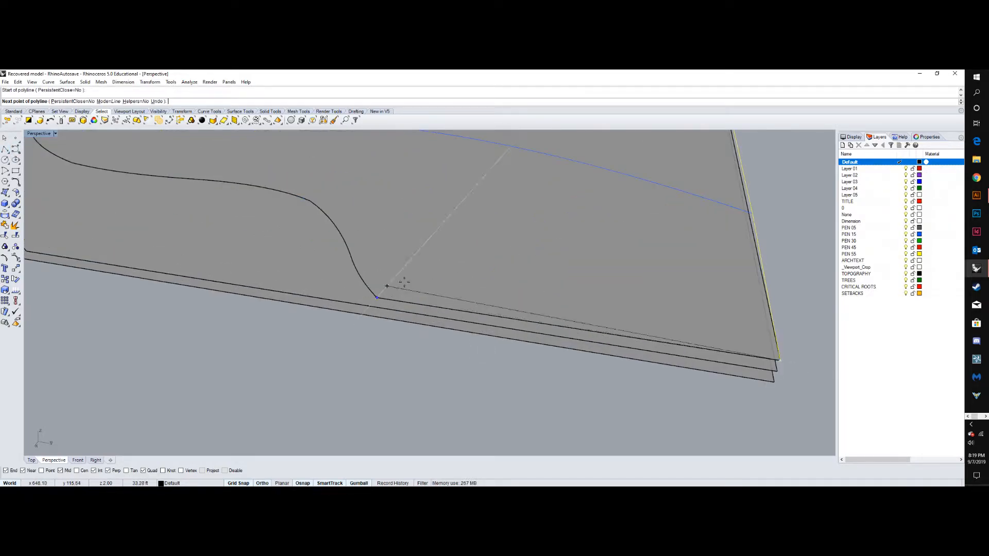
left_click(376, 298)
scroll(556, 293, "down", 5)
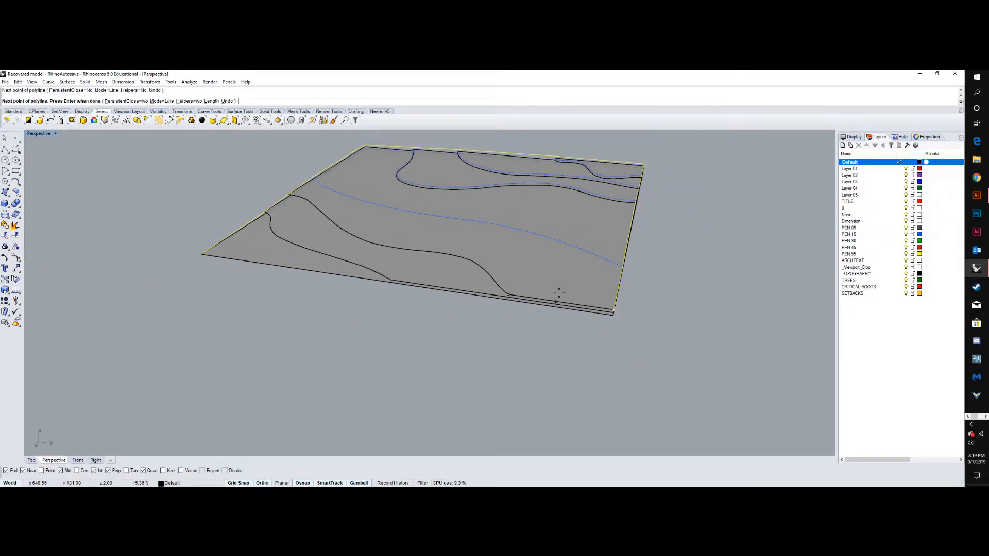
scroll(400, 276, "up", 3)
left_click(374, 285)
- Extend the polyline to the lowest corner, add a short segment past it, and finish the polyline
scroll(515, 309, "down", 5)
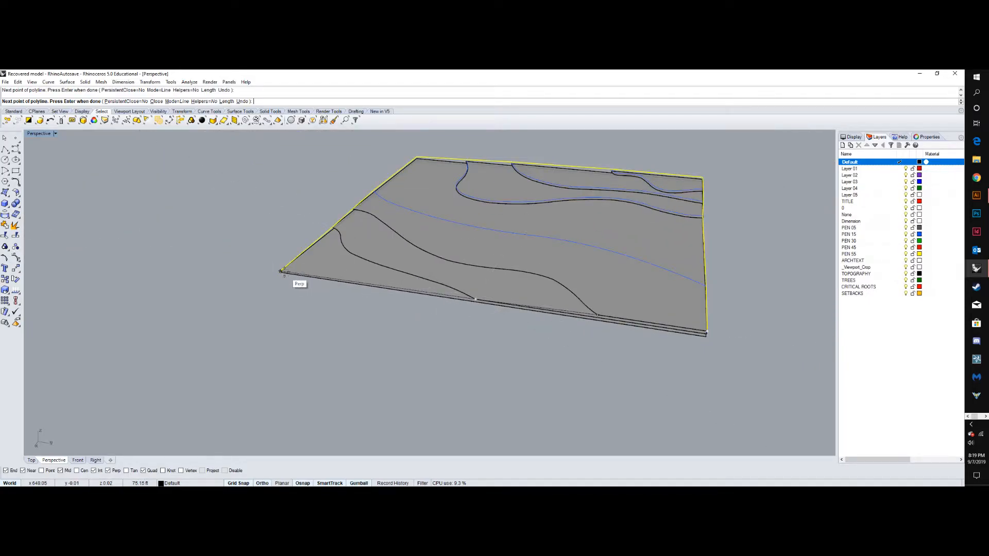
scroll(279, 276, "up", 3)
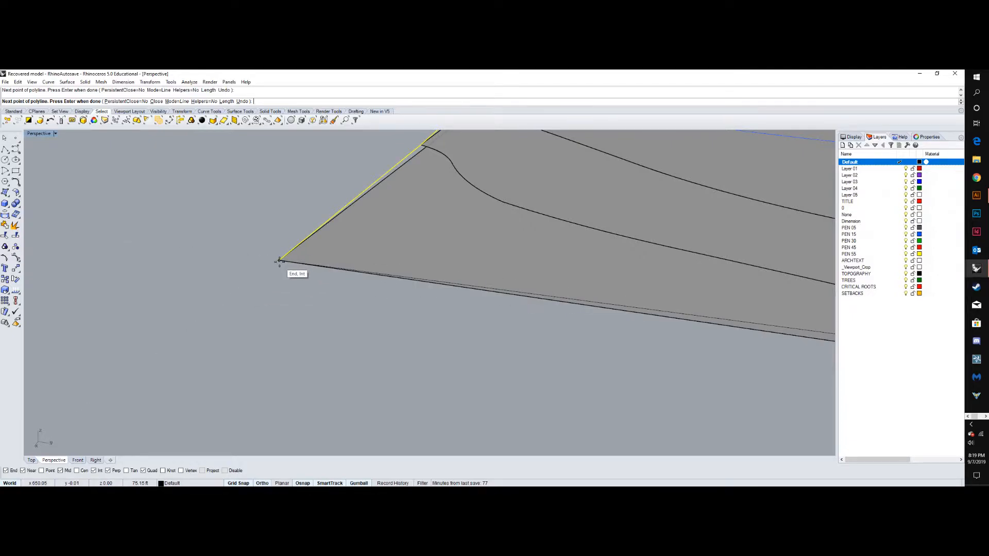
left_click(279, 261)
scroll(232, 295, "down", 5)
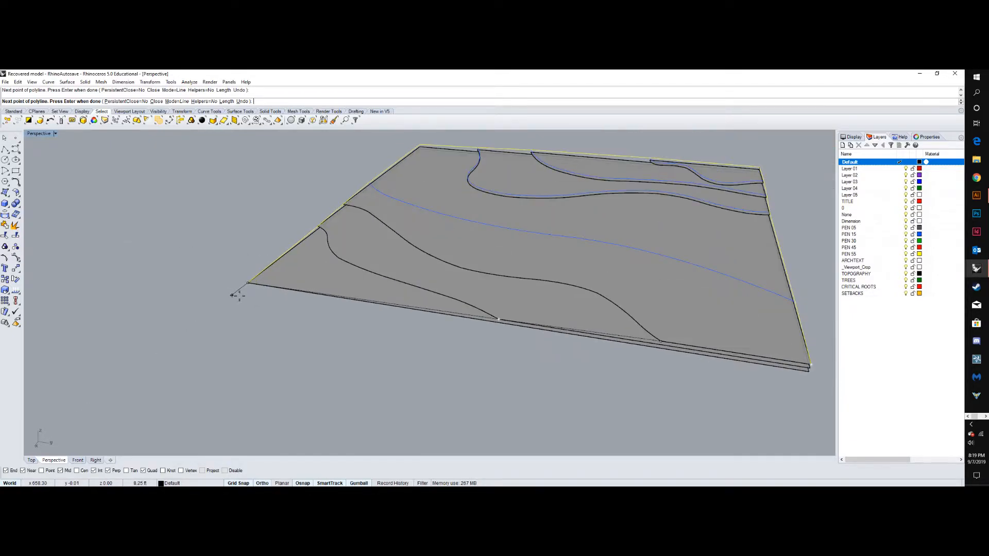
left_click(239, 296)
key("Return")
key("Escape")
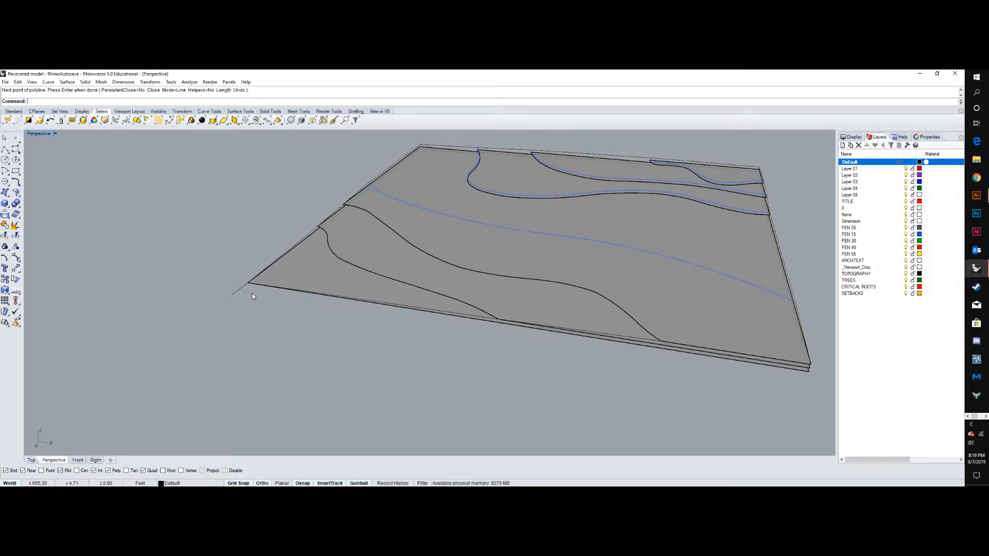
- Trim the short tail beyond the lowest corner, using the perimeter curve along the adjacent side as the cutting object
type("trim")
key("Return")
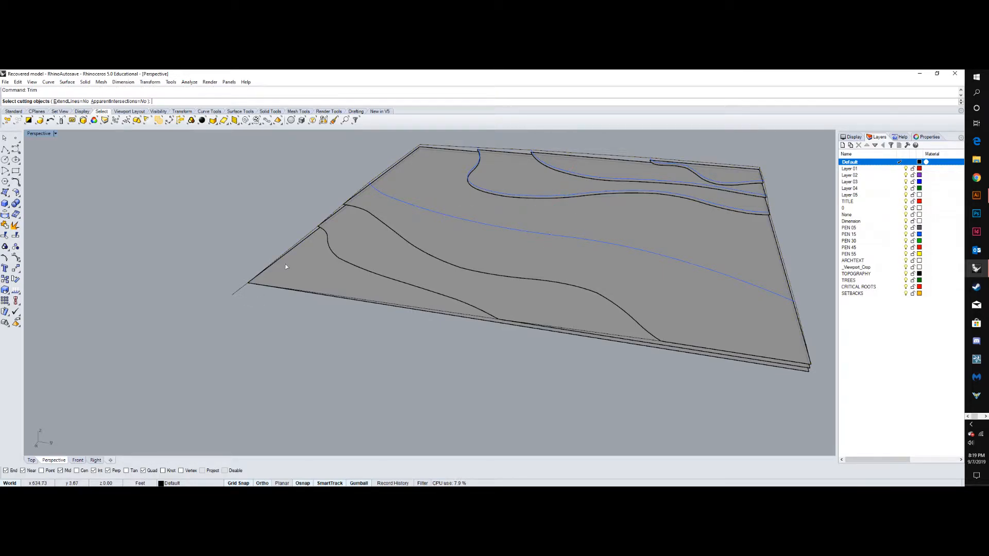
left_click(264, 269)
key("Return")
left_click(239, 290)
key("Return")
- Join the trimmed polyline with the three-sided perimeter curve into one closed curve
left_click(282, 290)
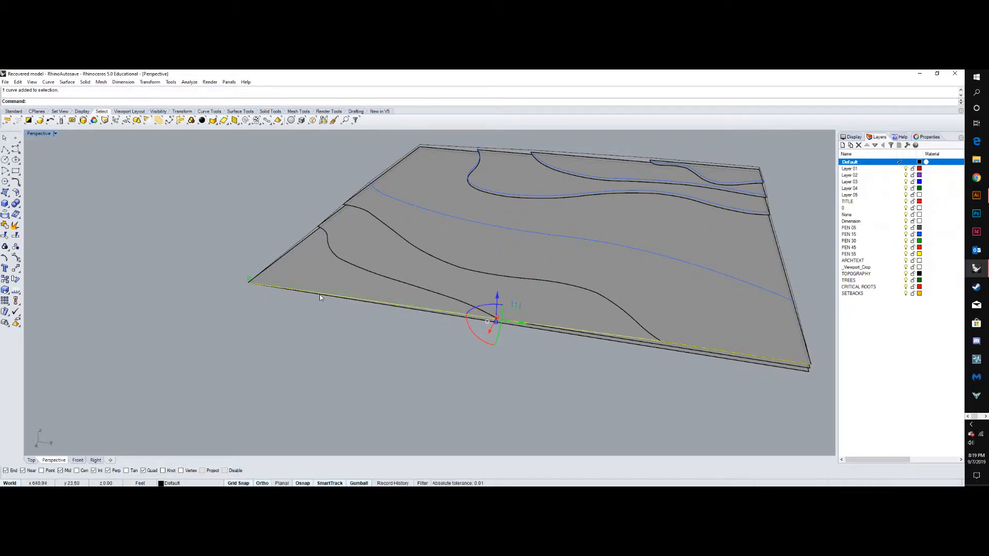
left_click(276, 259)
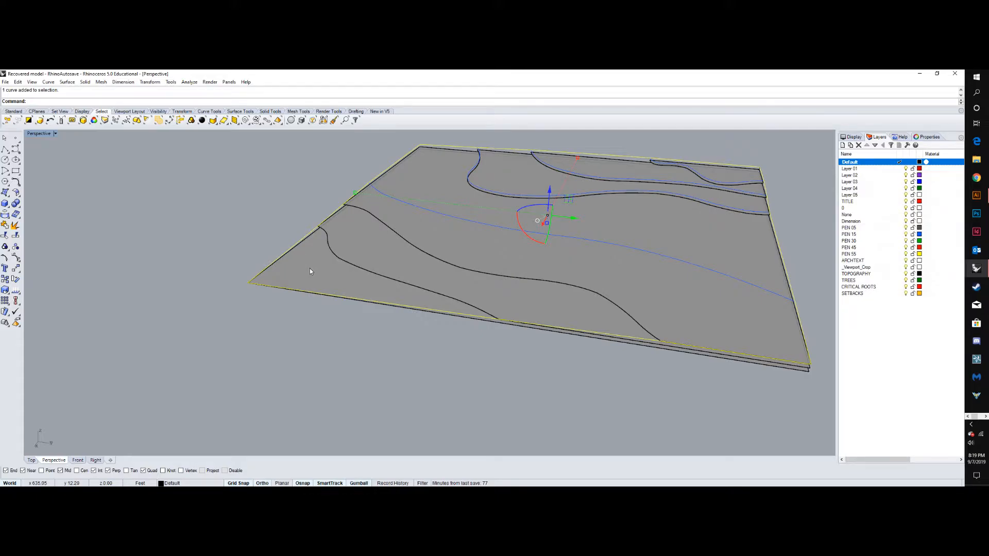
type("join")
key("Return")
left_click(225, 237)
right_click_drag(283, 351, 511, 374)
scroll(511, 375, "down", 5)
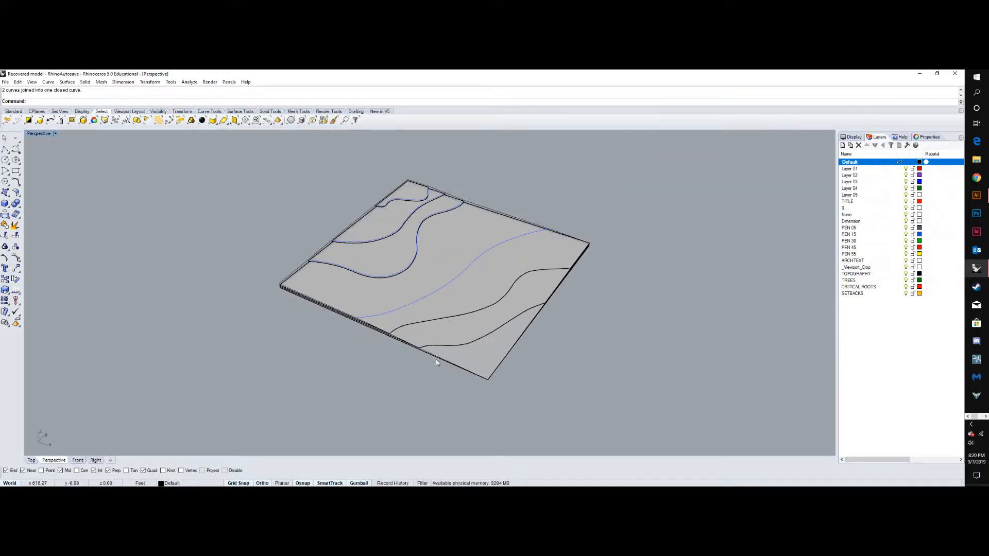
- Select the closed perimeter curve and inspect how it runs around the edges of the stacked contour plates
scroll(413, 356, "up", 5)
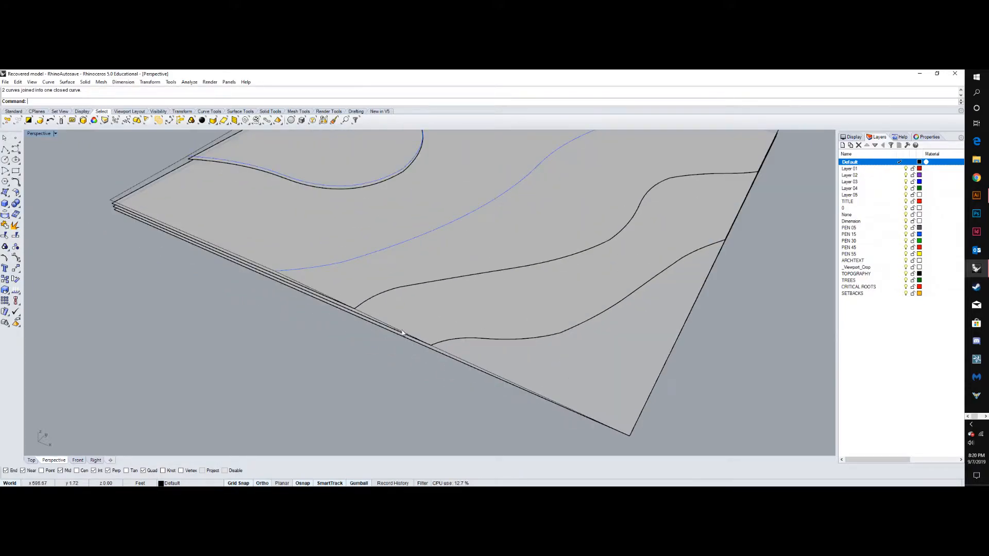
left_click(393, 330)
scroll(506, 393, "down", 5)
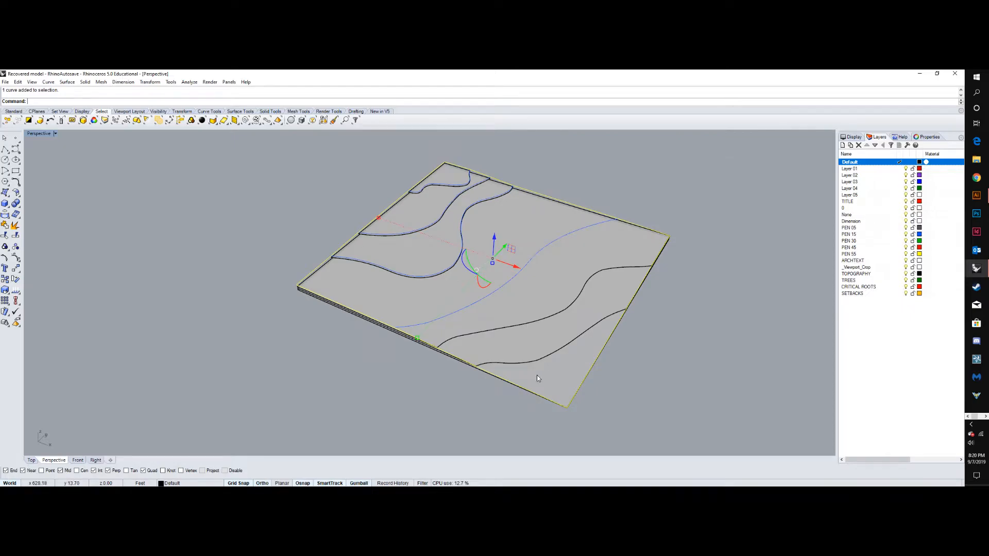
right_click_drag(512, 397, 429, 253)
scroll(428, 253, "up", 4)
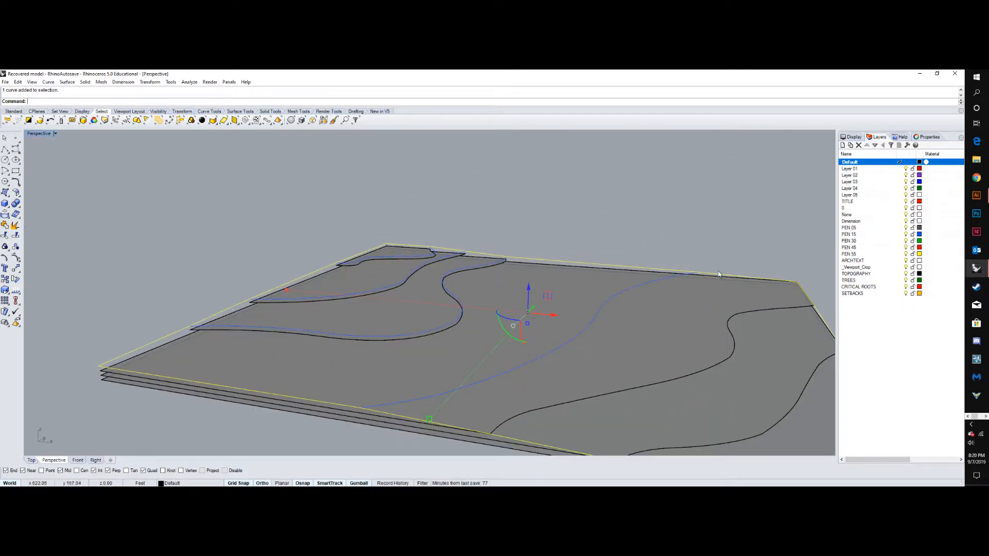
scroll(627, 234, "down", 3)
right_click_drag(589, 323, 587, 350)
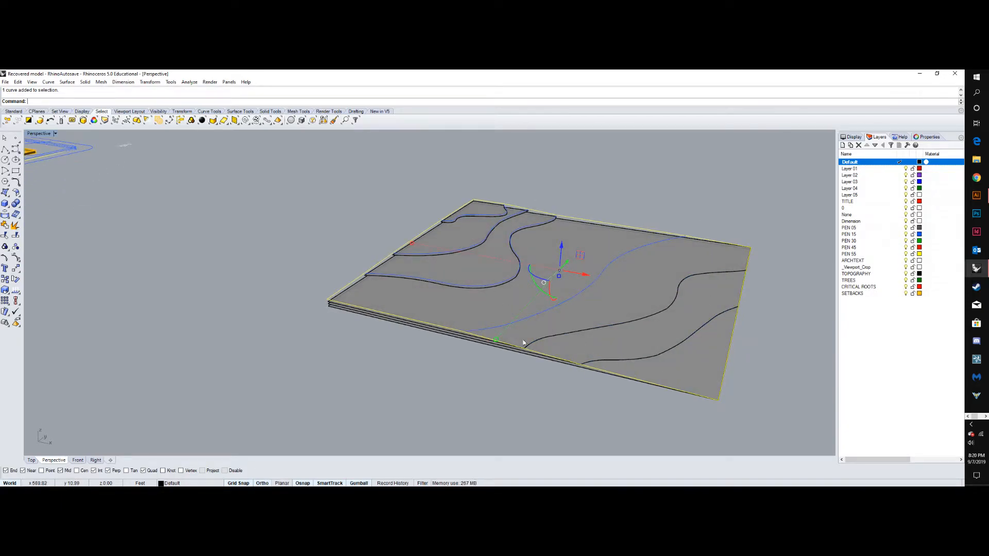
right_click_drag(573, 268, 584, 323)
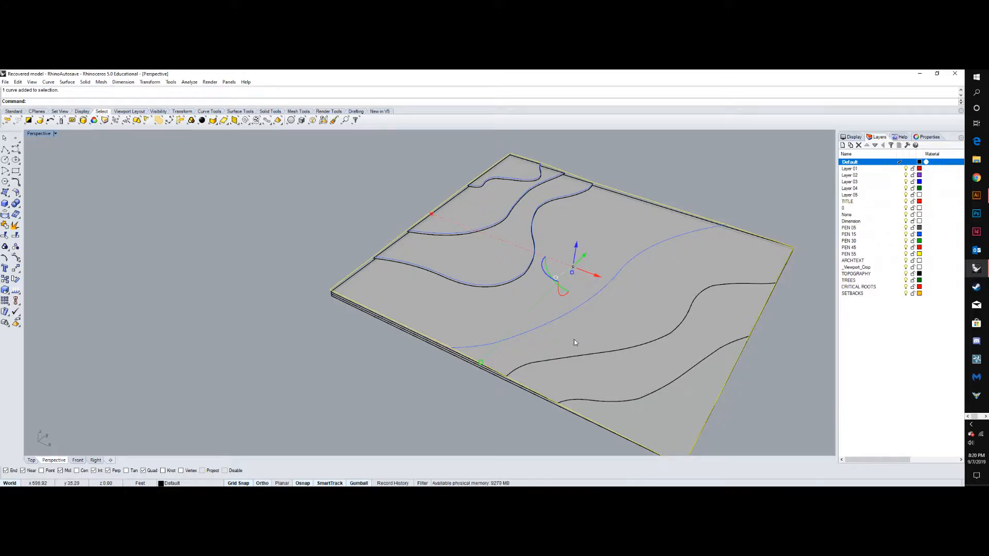
scroll(583, 350, "down", 2)
scroll(592, 368, "up", 2)
- Add all the contour curves across the site to the perimeter selection, leaving the flat surface out
left_click(595, 355)
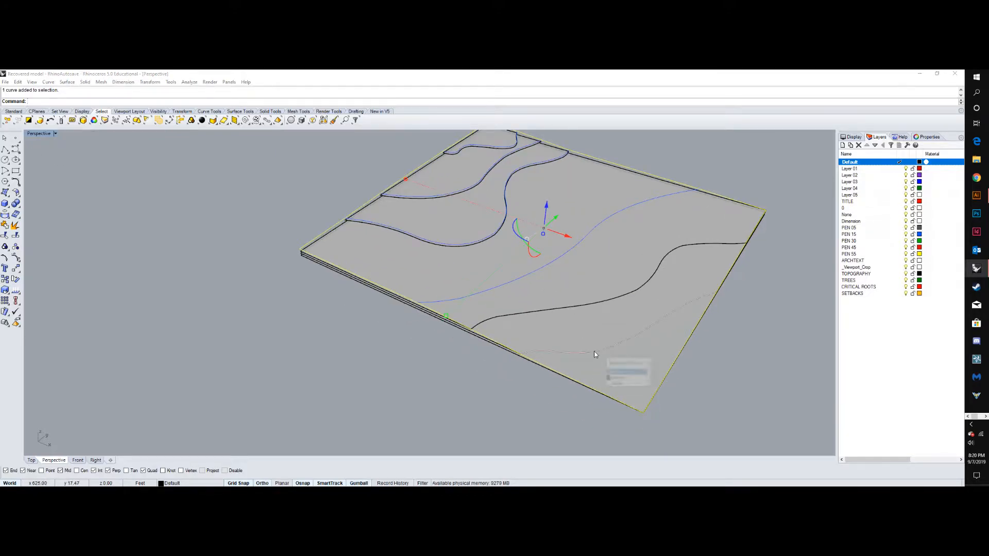
left_click(616, 371)
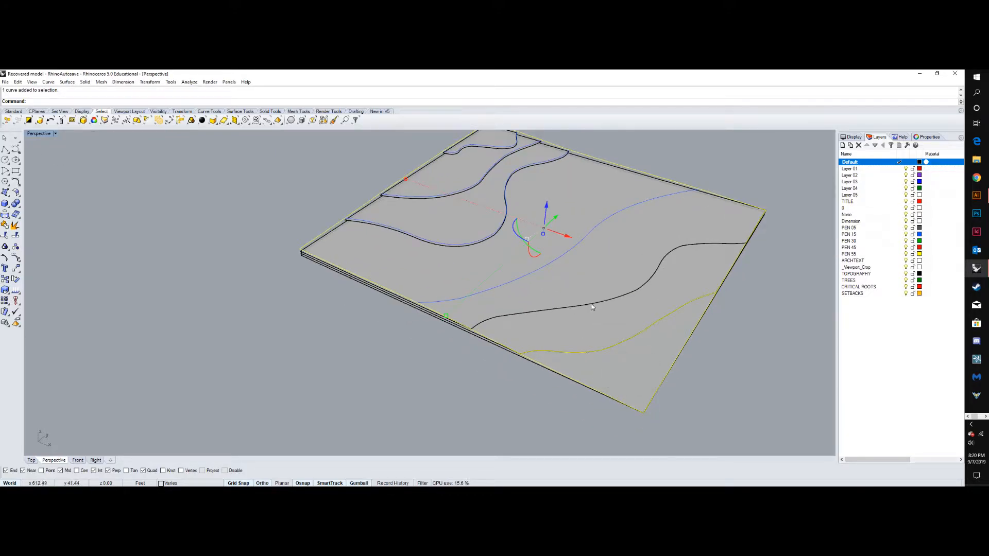
left_click(598, 306, "shift")
left_click(619, 327)
left_click(543, 266, "shift")
left_click(494, 246, "shift")
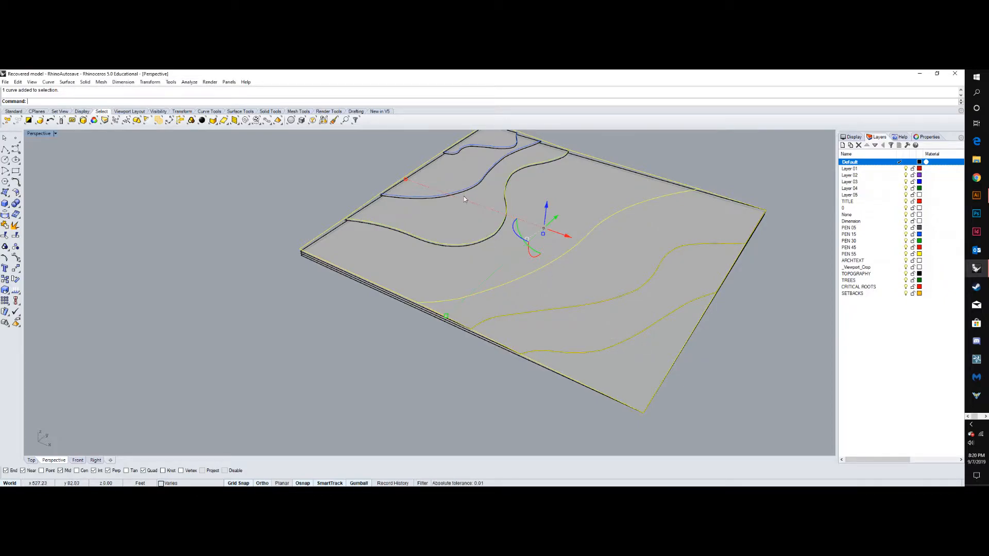
left_click(466, 148, "shift")
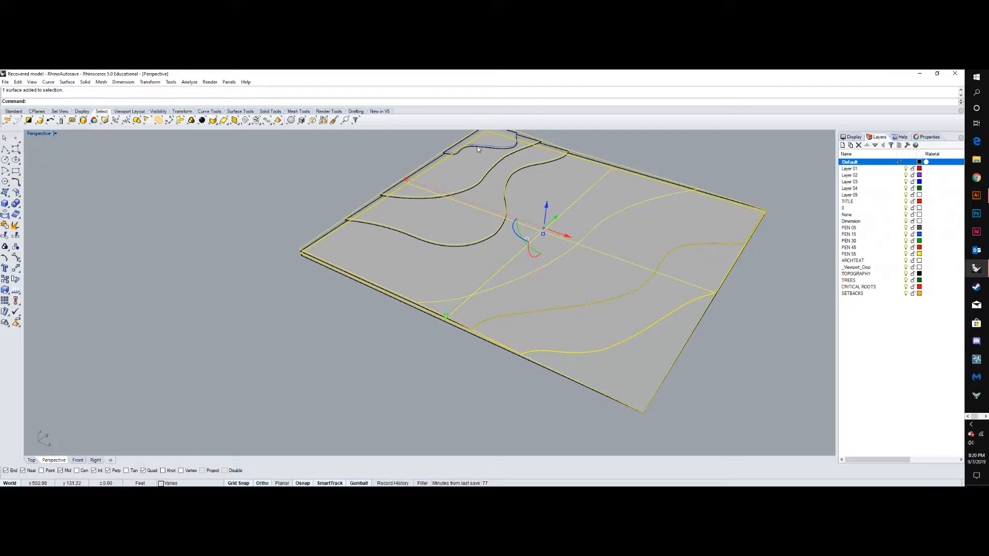
left_click(477, 146, "shift")
left_click(444, 160, "ctrl")
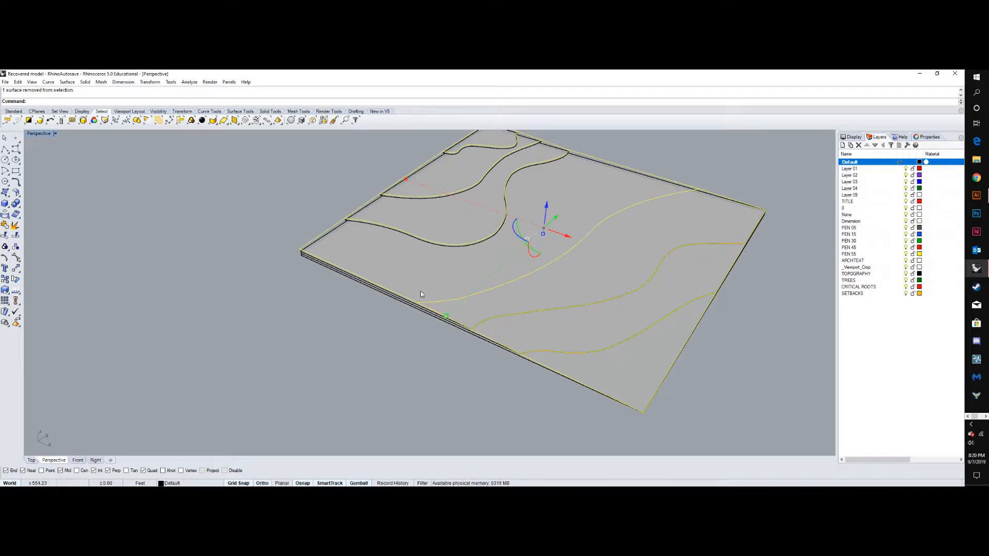
scroll(402, 369, "down", 2)
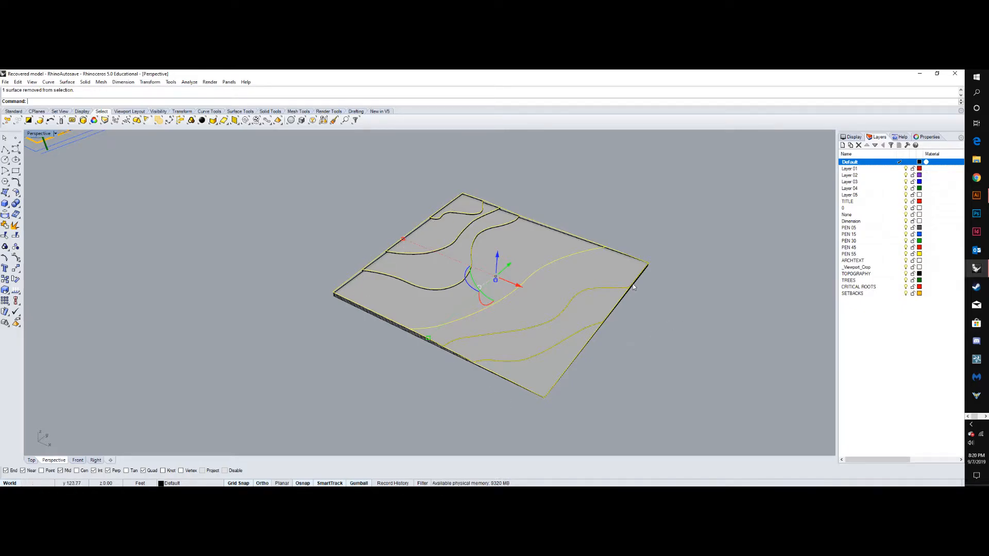
- Preview a Patch surface through the selected curves with sample point spacing 1, 10 U and V spans, and stiffness 1
type("atch")
key("Return")
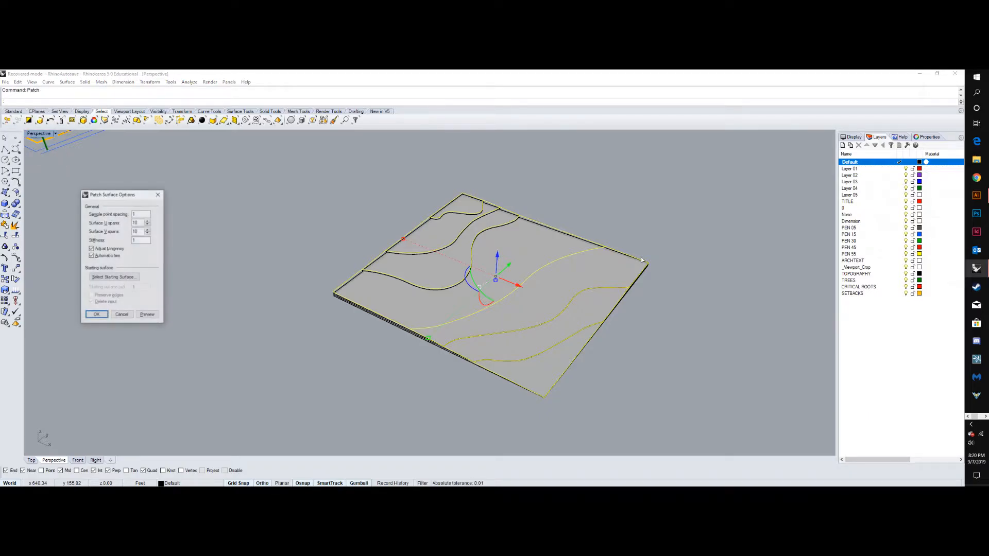
left_click_drag(116, 194, 194, 186)
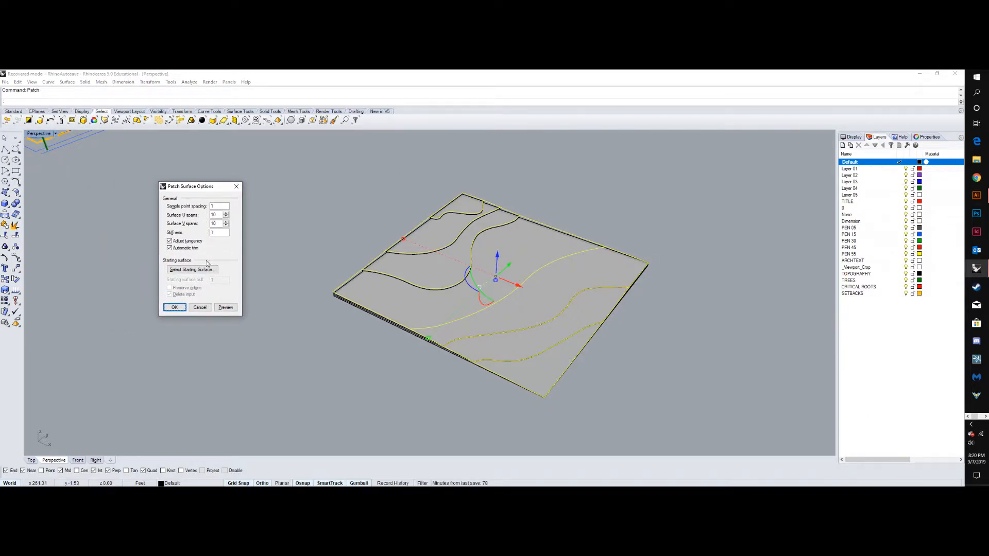
left_click(223, 307)
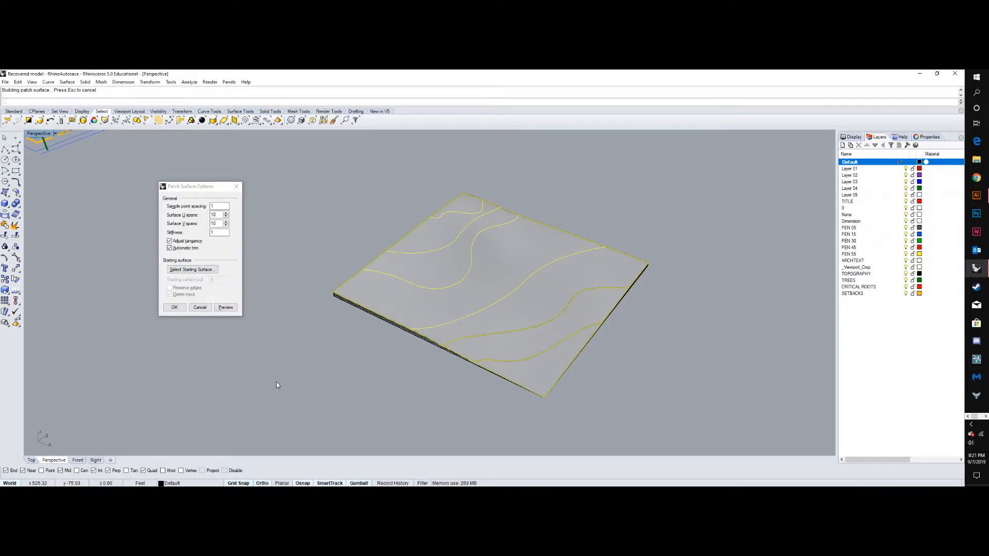
- Examine from several angles how closely the previewed patch follows the contours and perimeter edges
right_click_drag(259, 356, 346, 306)
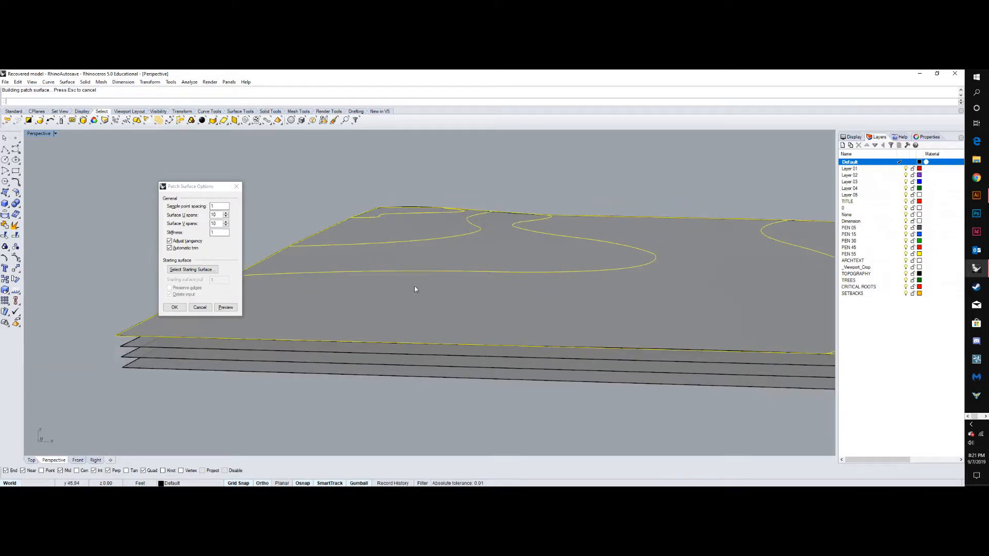
right_click_drag(359, 344, 421, 313)
scroll(533, 328, "down", 4)
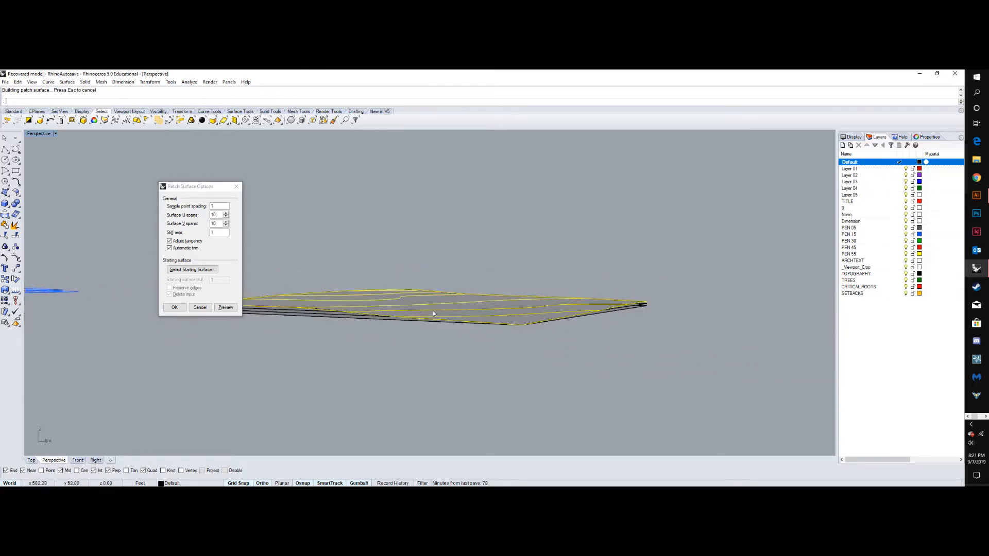
scroll(563, 306, "up", 4)
right_click_drag(562, 306, 431, 327)
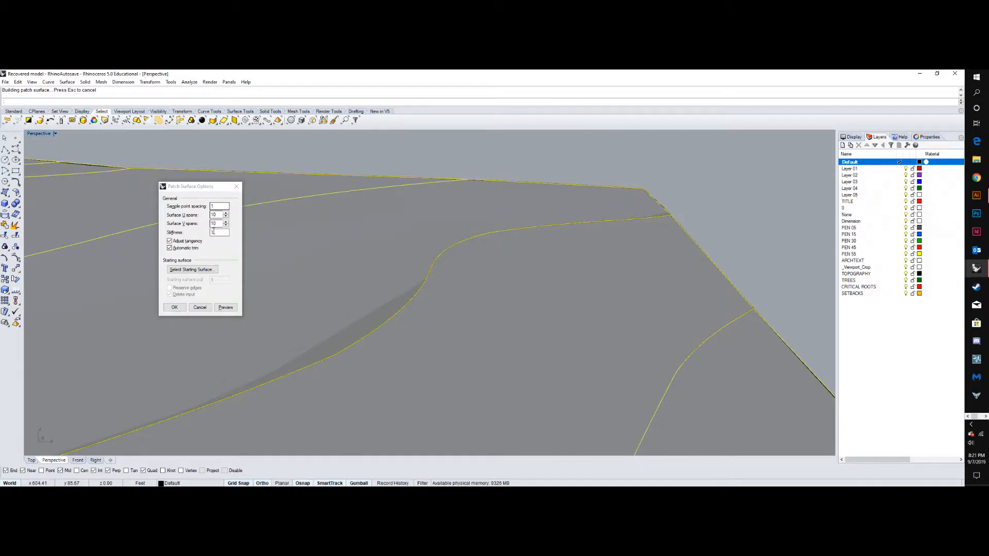
right_click_drag(452, 252, 546, 265)
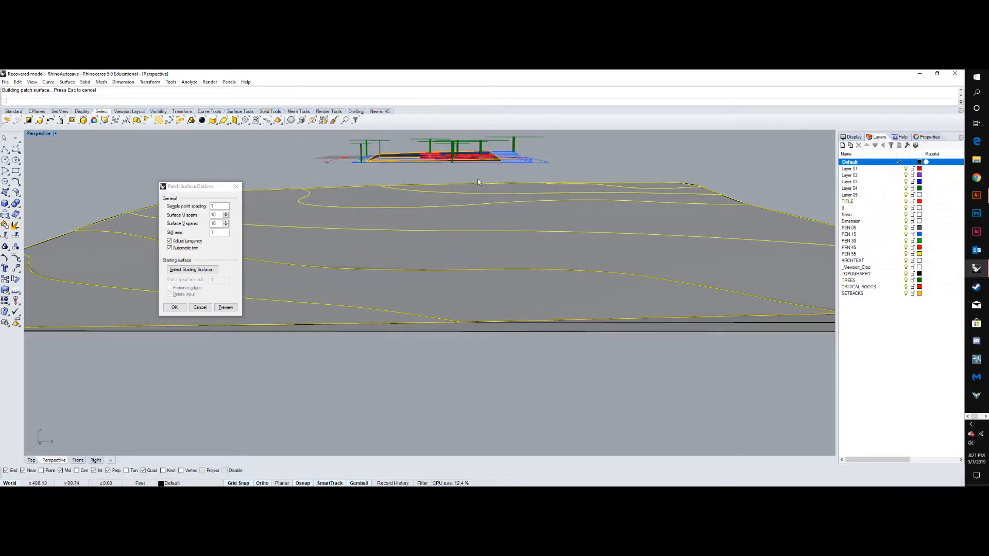
right_click_drag(578, 238, 504, 244)
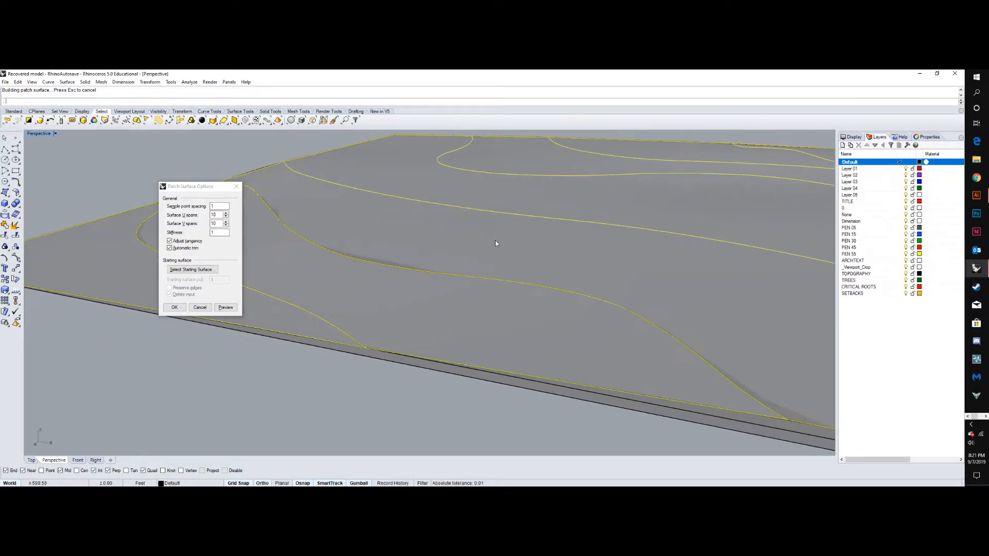
scroll(375, 250, "down", 5)
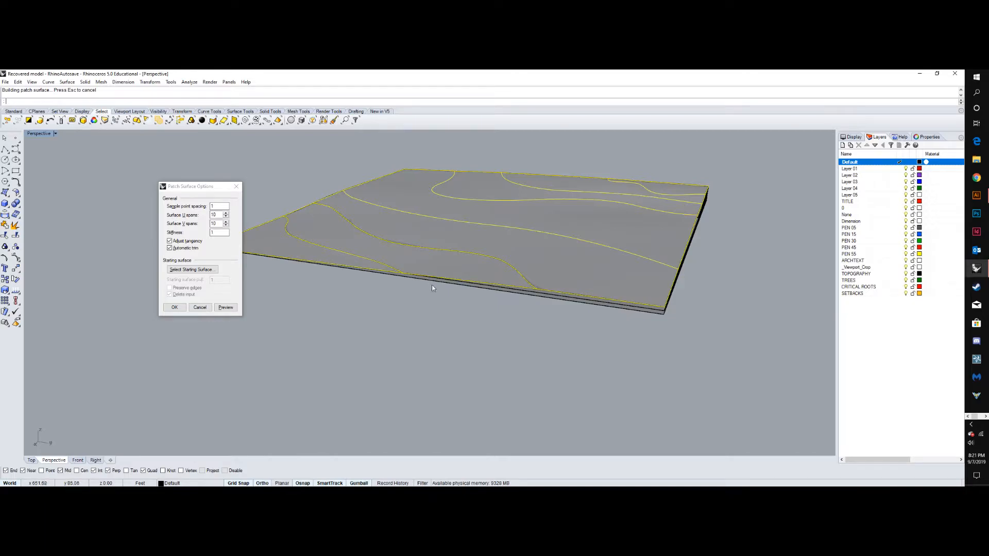
scroll(418, 322, "up", 4)
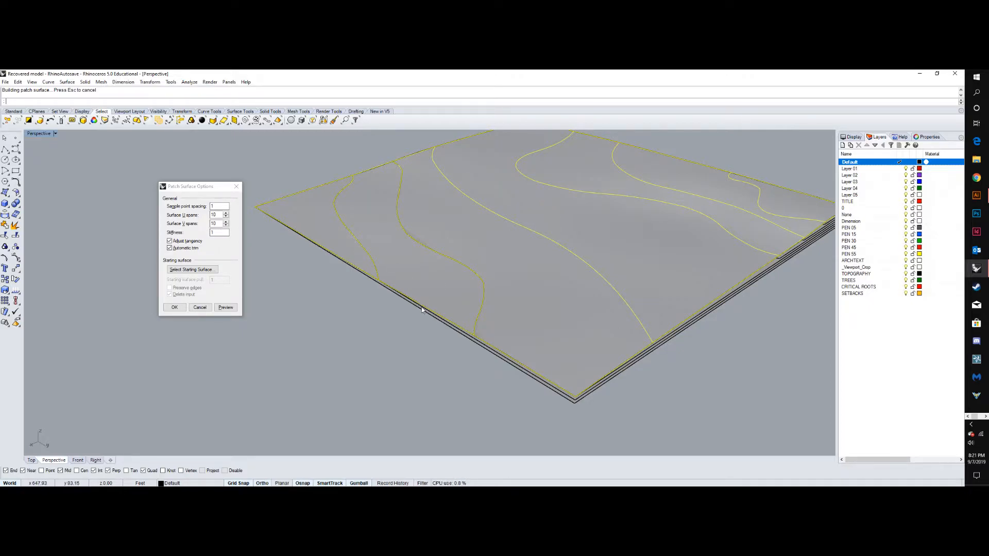
scroll(418, 306, "down", 3)
- Try a patch stiffness of 10, preview it, and check the fit along the edges and at the highest corner
left_click(223, 233)
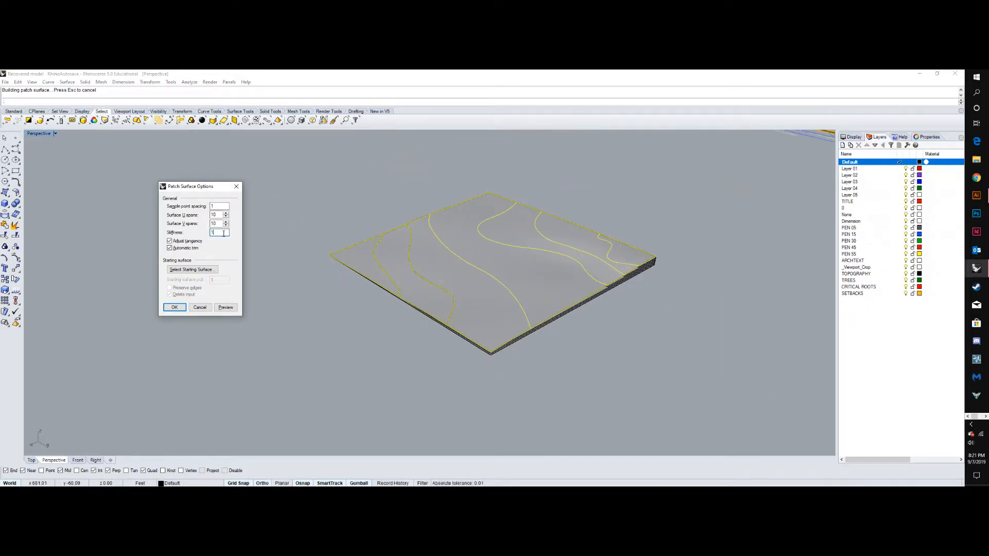
left_click(223, 308)
right_click_drag(371, 326, 629, 275)
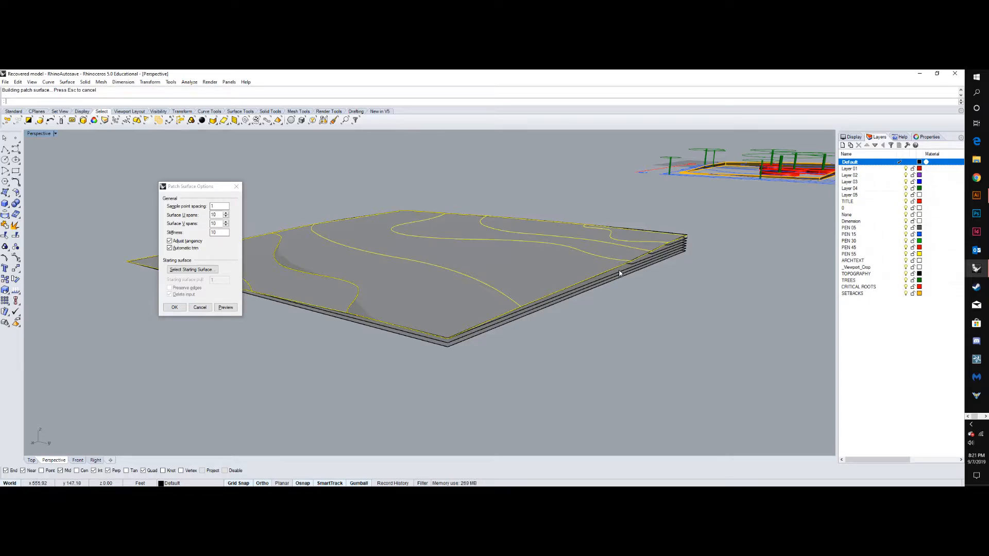
right_click_drag(665, 292, 768, 302)
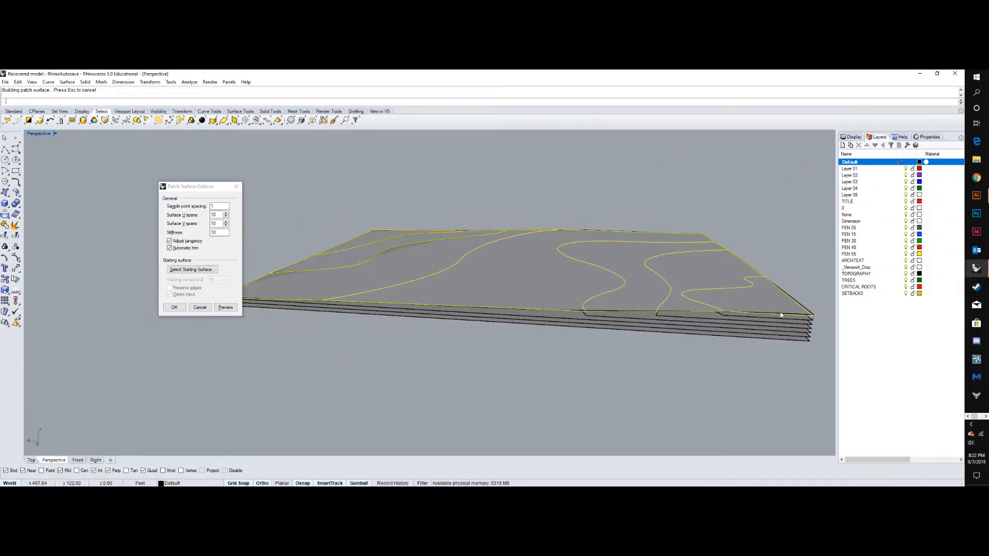
scroll(595, 282, "down", 7)
scroll(690, 298, "up", 15)
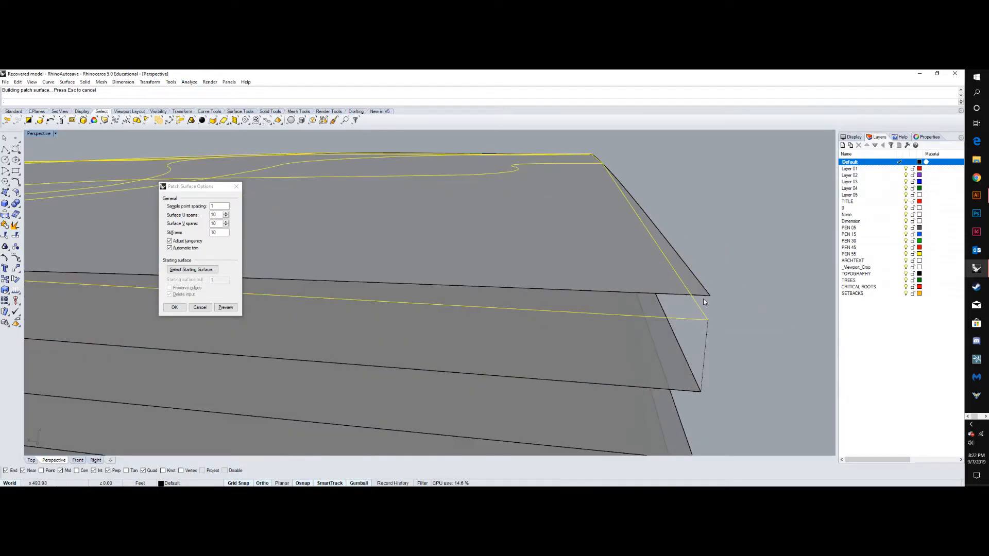
scroll(672, 295, "up", 5)
scroll(678, 305, "down", 5)
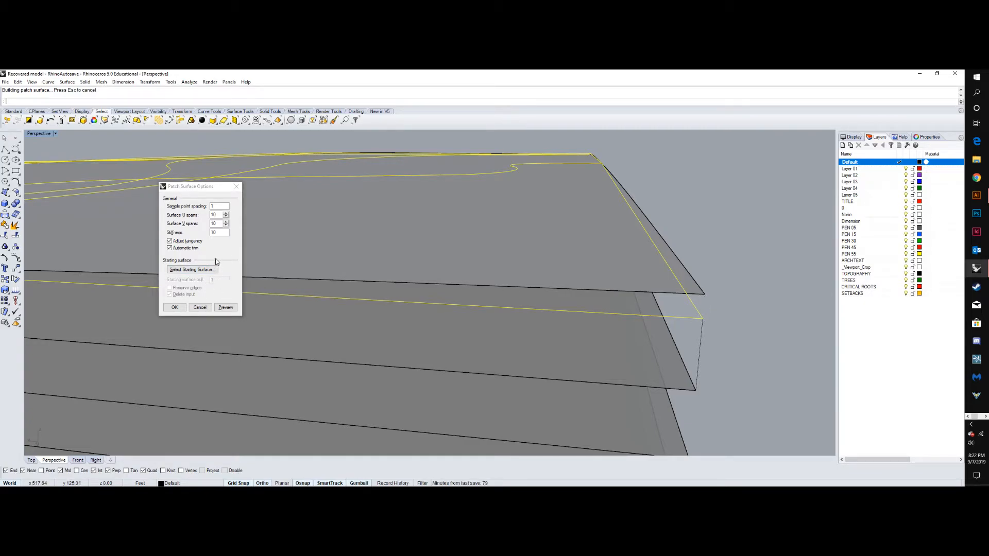
- Set the patch stiffness back to 1, preview the surface, and check its fit at the highest corner
double_click(218, 233)
type("1")
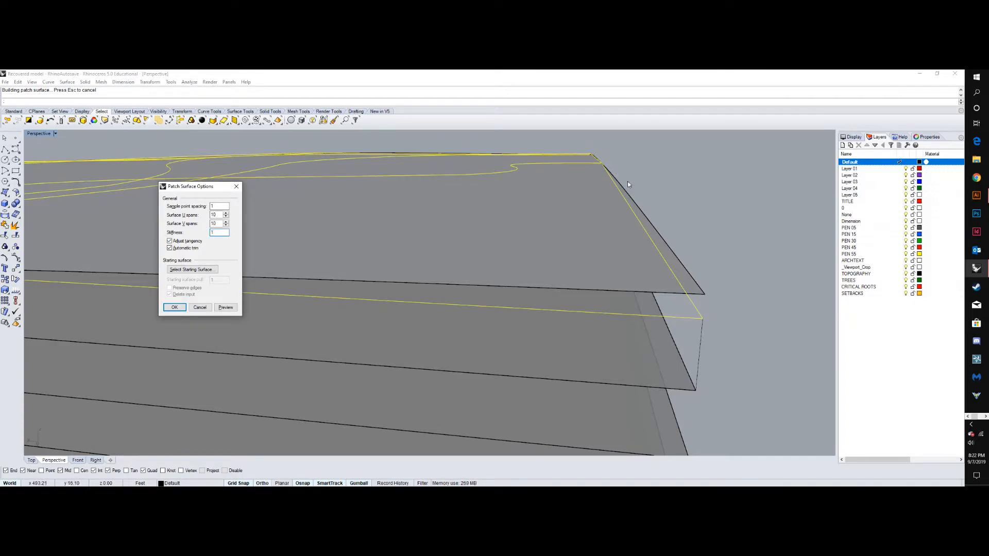
right_click_drag(626, 177, 657, 202)
scroll(430, 219, "down", 5)
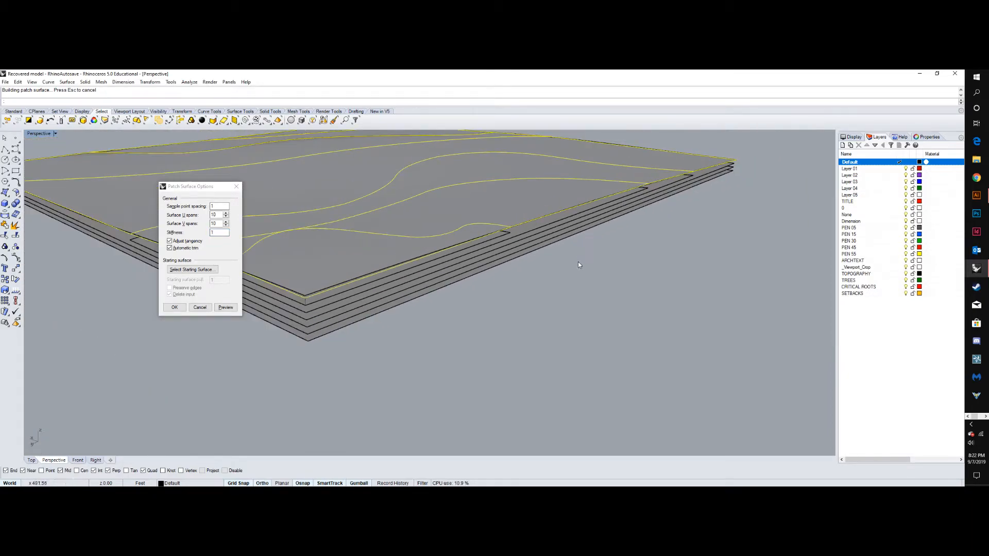
scroll(596, 265, "down", 3)
scroll(527, 243, "up", 3)
scroll(248, 251, "up", 1)
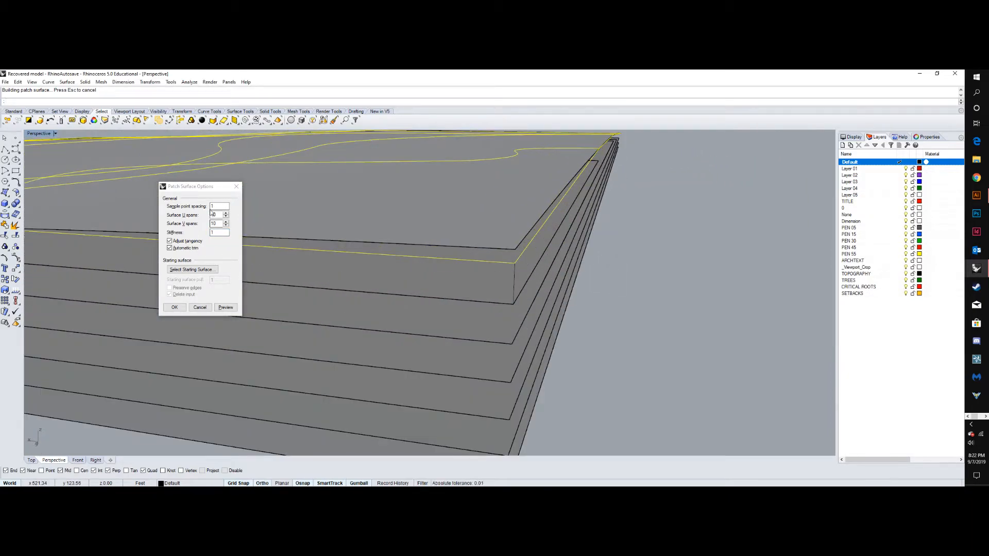
left_click(218, 232)
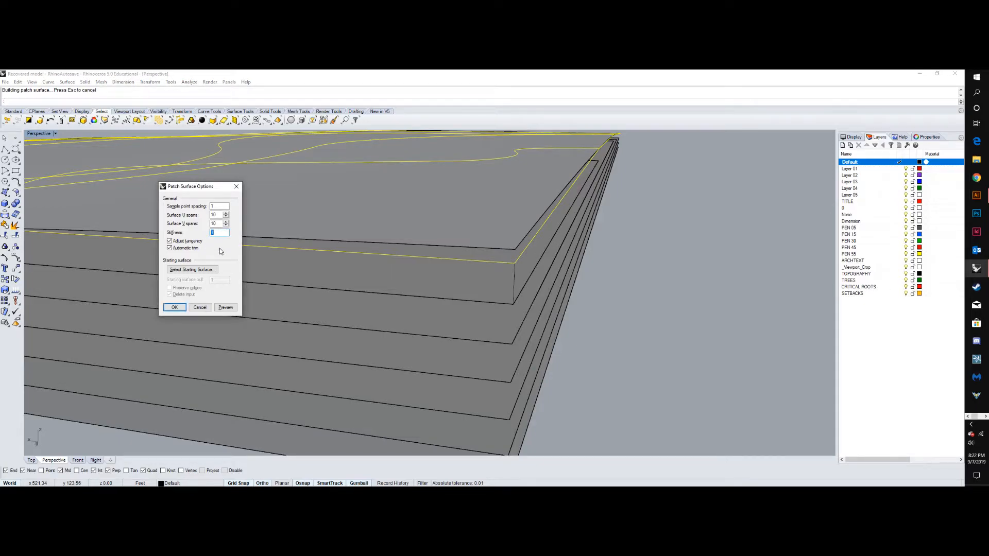
left_click(229, 310)
scroll(503, 265, "up", 3)
scroll(555, 236, "down", 3)
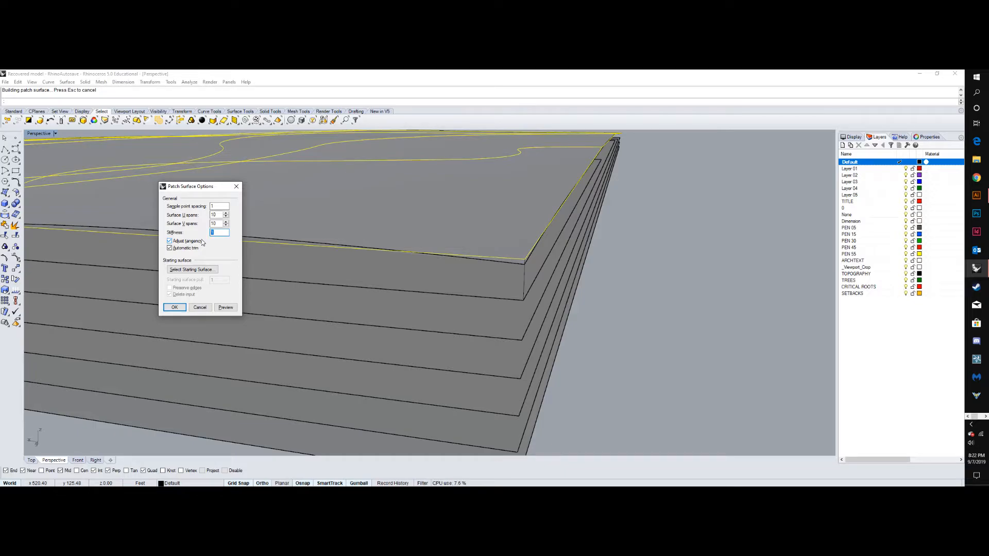
- Set the patch stiffness to 5 and preview the surface
left_click(226, 307)
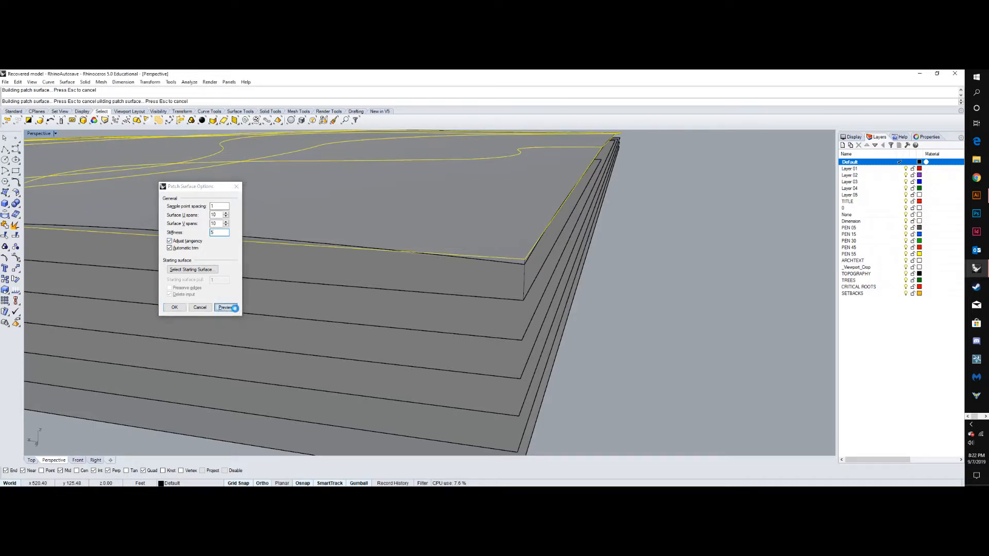
- Set the patch stiffness to 4, preview the surface, and check its fit at the highest corner
scroll(528, 264, "up", 5)
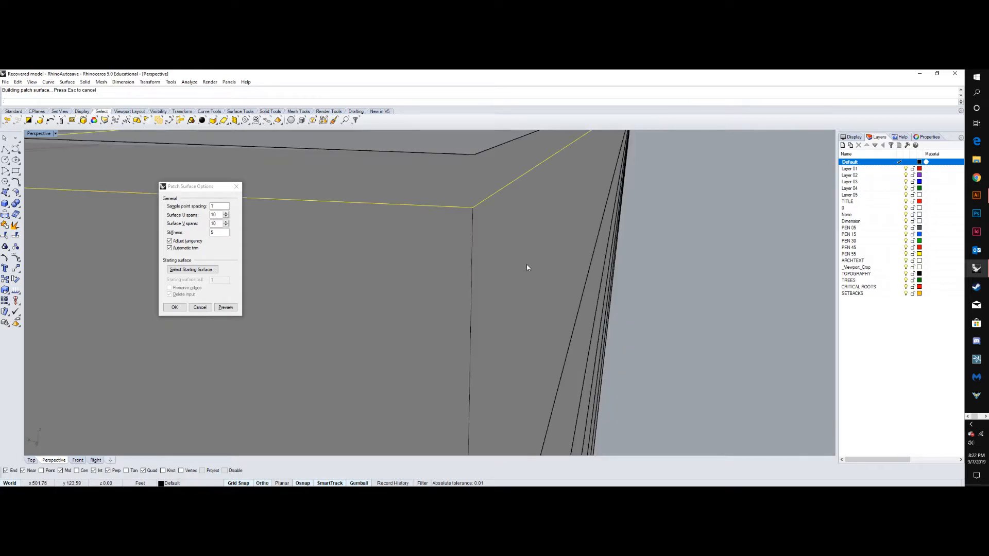
double_click(220, 233)
type("4")
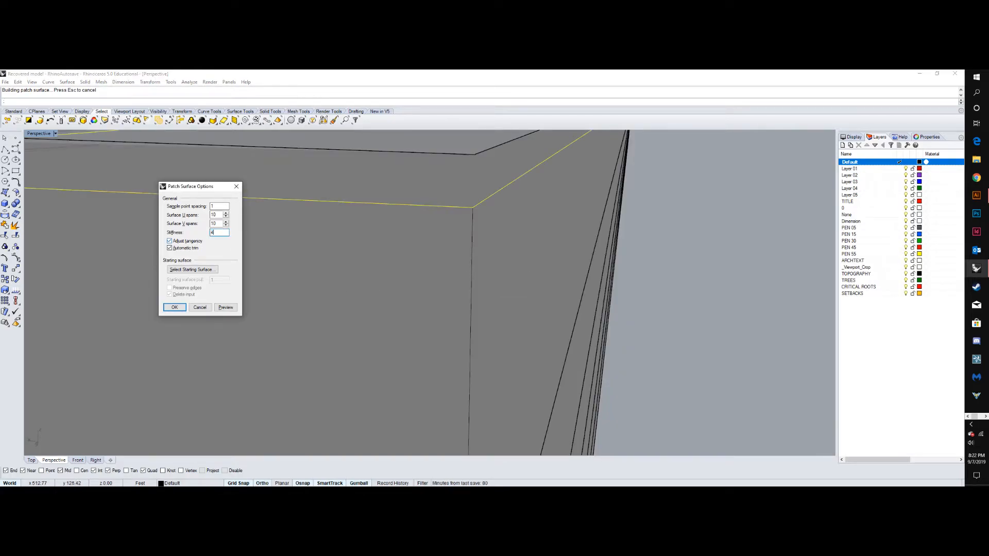
left_click(225, 307)
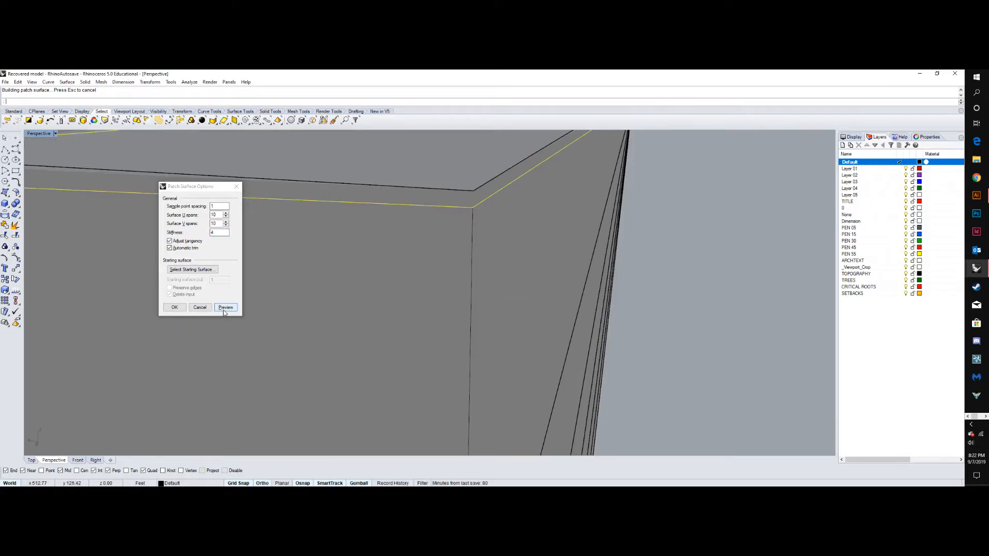
scroll(401, 283, "down", 5)
scroll(405, 278, "up", 3)
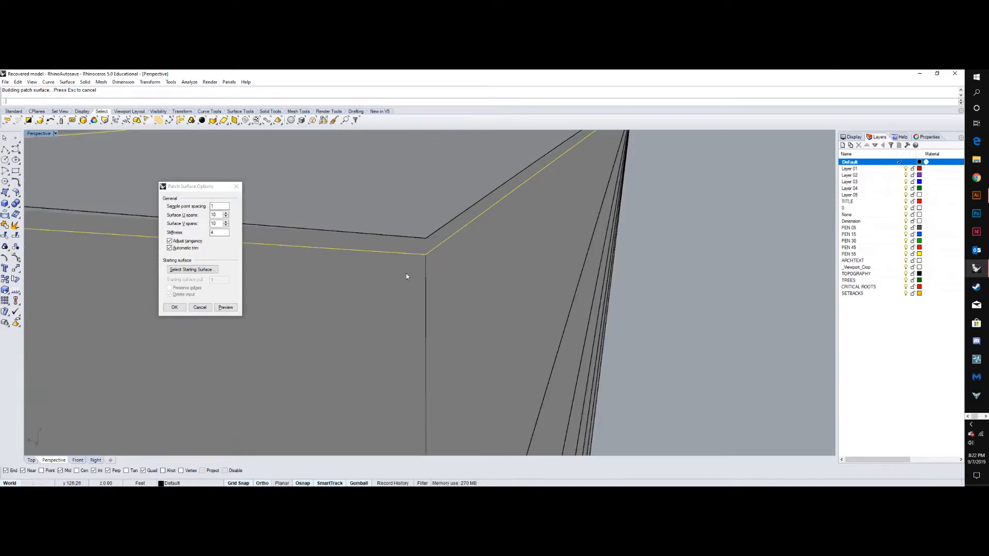
- Inspect the previewed patch across the whole site and create the topography surface
scroll(456, 284, "down", 9)
right_click_drag(546, 300, 389, 297)
right_click_drag(592, 316, 420, 303)
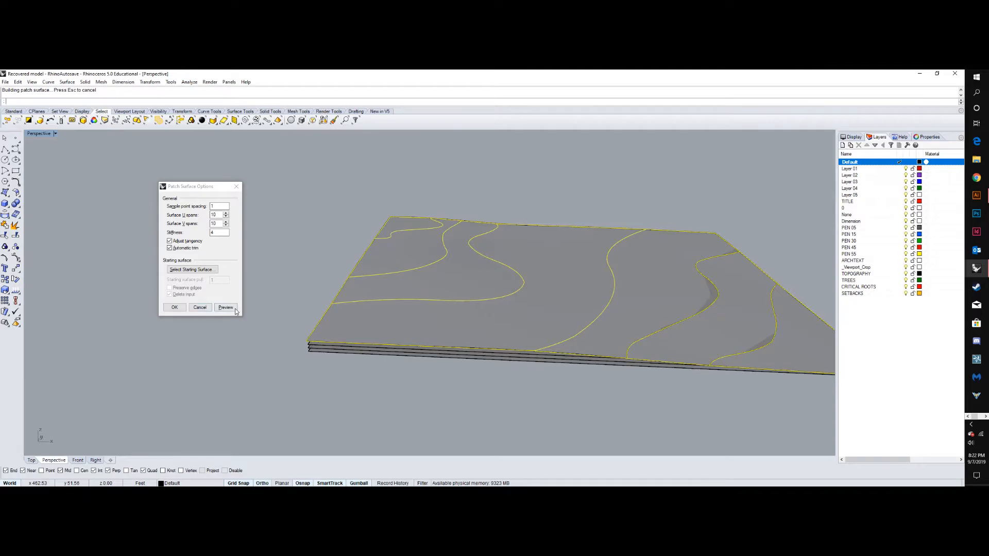
right_click_drag(344, 282, 675, 310)
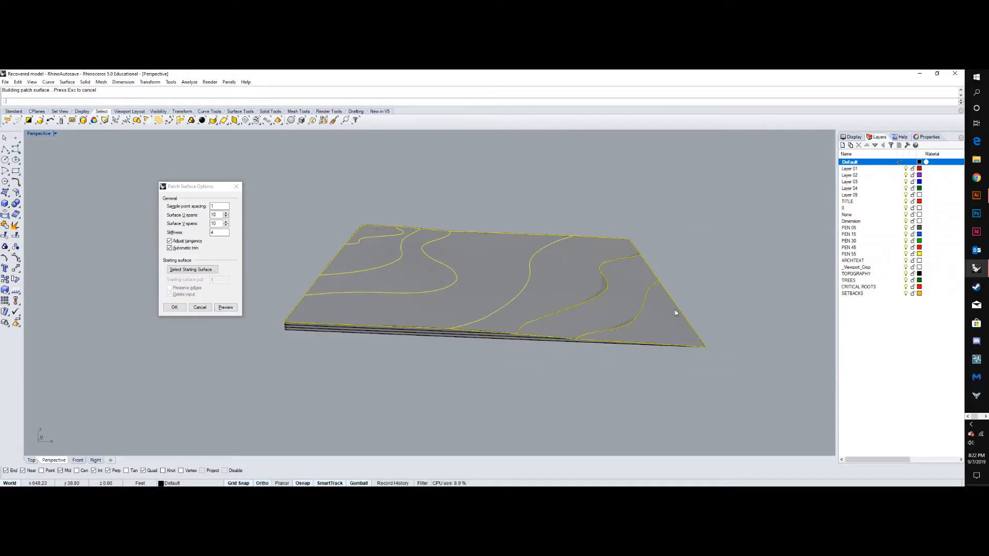
scroll(593, 289, "up", 5)
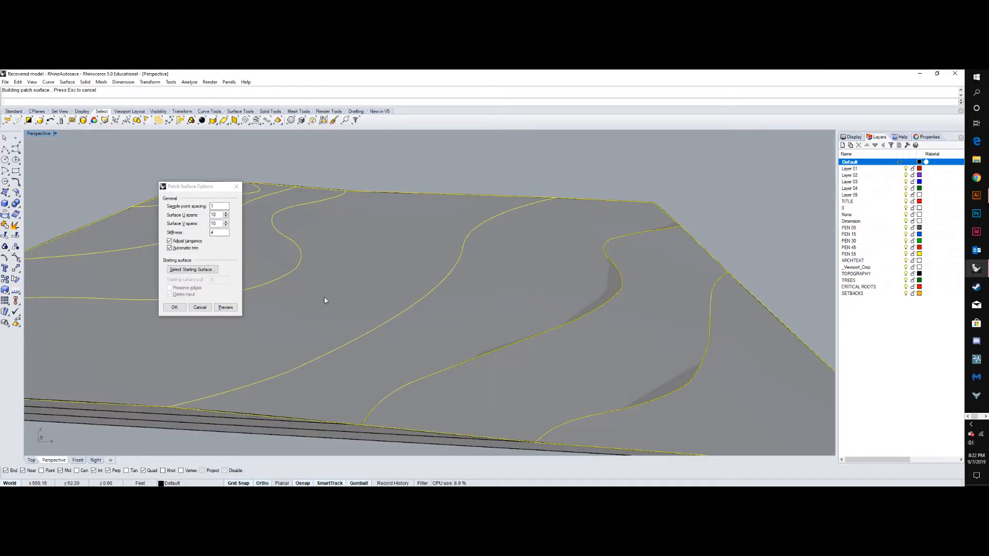
left_click(178, 309)
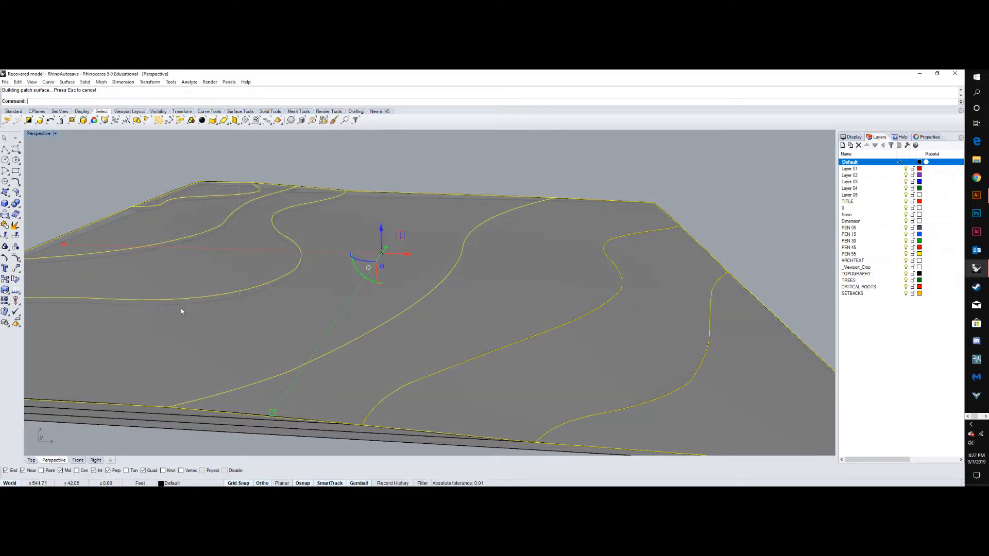
- Select the new patch surface on its own and add a lower contour curve to the selection
scroll(490, 230, "down", 6)
left_click(414, 223)
right_click_drag(439, 257, 307, 243)
left_click(588, 296)
left_click(266, 255)
scroll(287, 206, "down", 5)
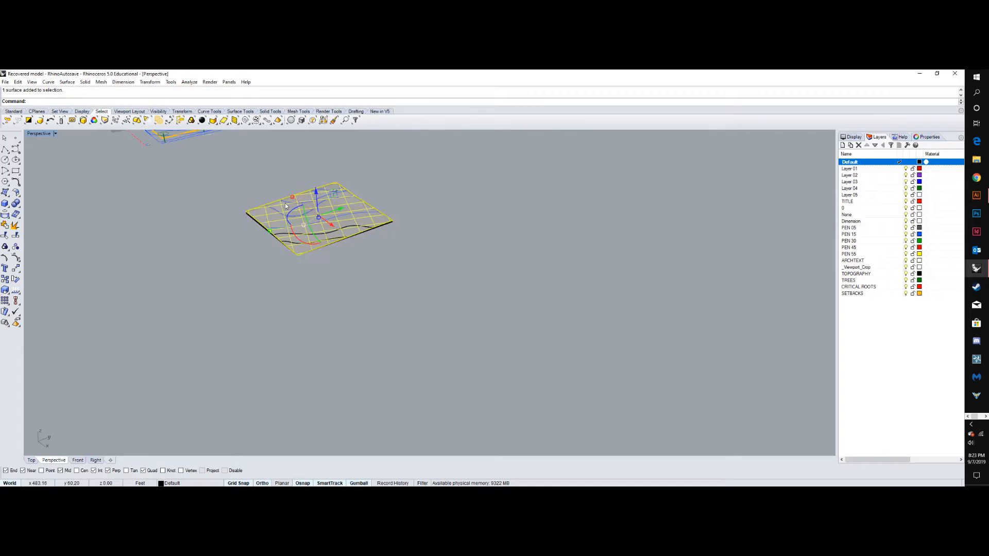
left_click(323, 236)
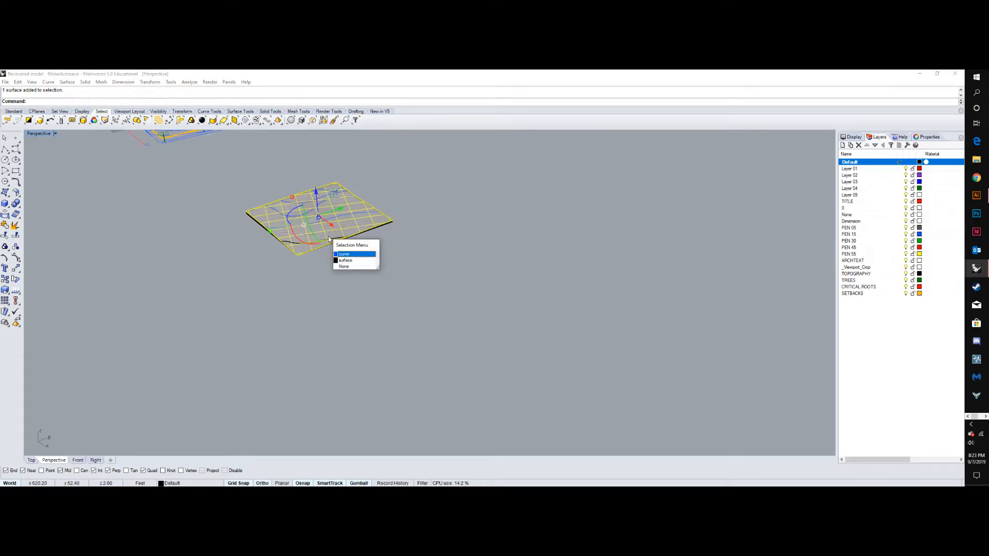
left_click(342, 258)
scroll(313, 217, "up", 5)
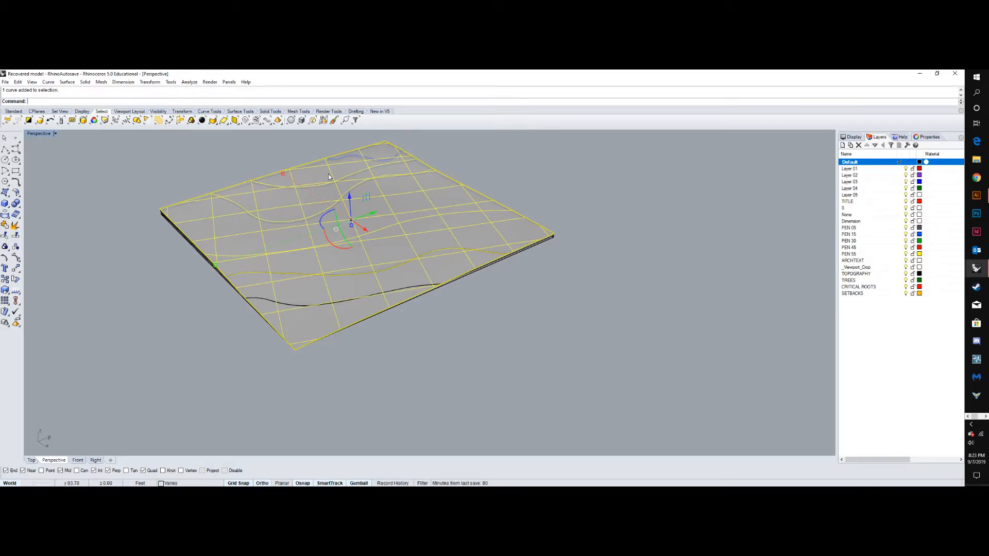
- Add the remaining upper and lower contour curves to the selection, keeping the patch surface included
left_click(351, 159)
left_click(354, 156, "shift")
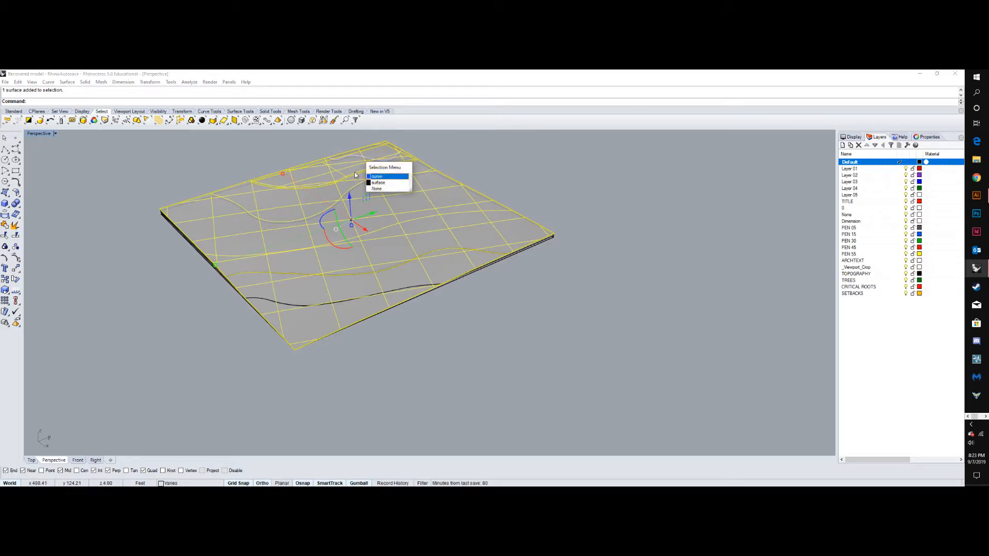
left_click(368, 177)
left_click(357, 175, "ctrl")
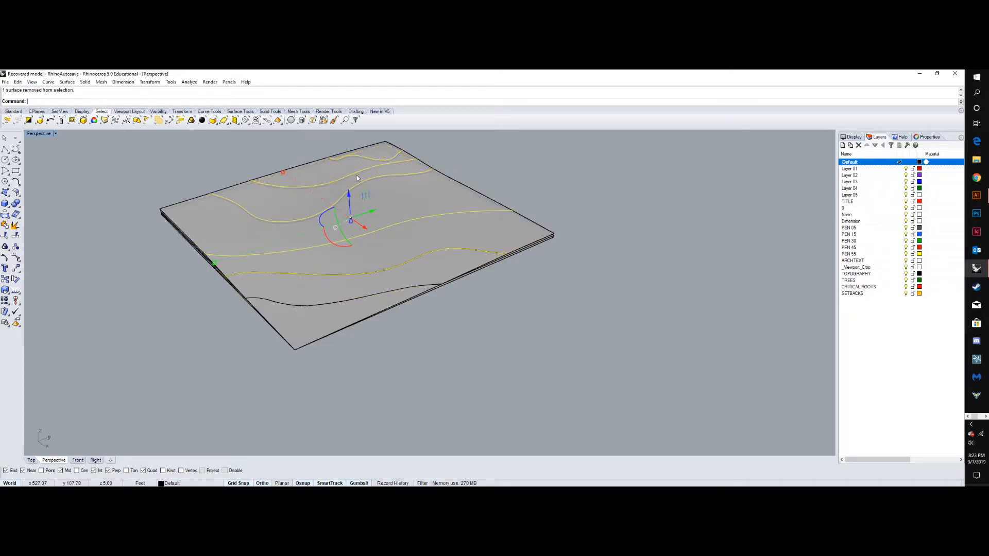
left_click(378, 186)
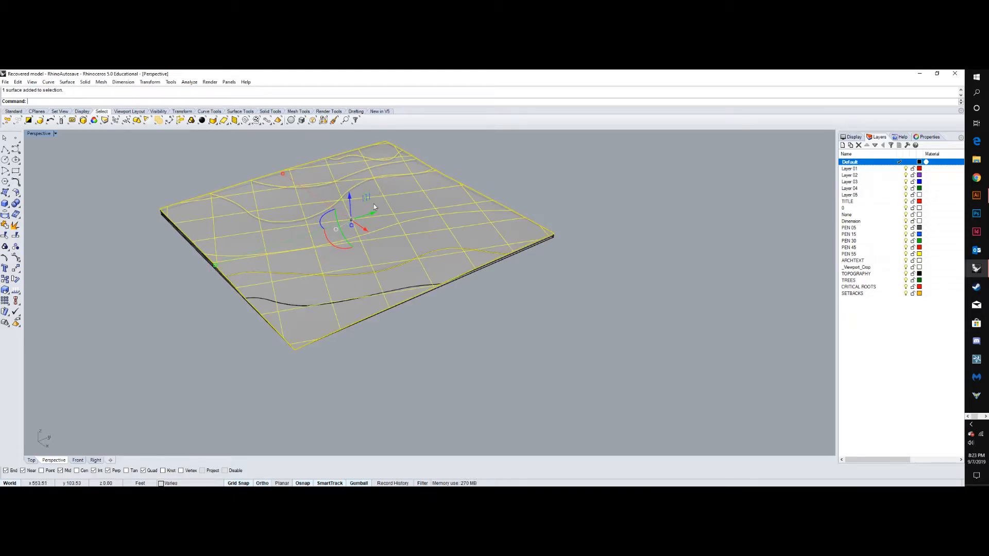
left_click(323, 304, "shift")
left_click(354, 329)
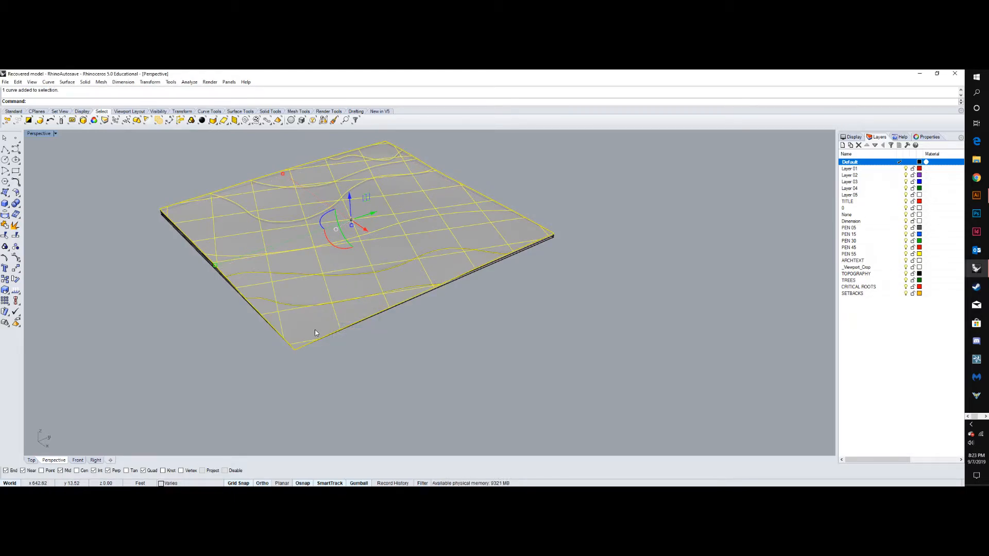
- Paste a copy of the patch surface and contours and move it 100 feet, plus a further 200 feet, along the X axis
key("ctrl+v")
left_click_drag(366, 231, 362, 228)
type("100")
key("Return")
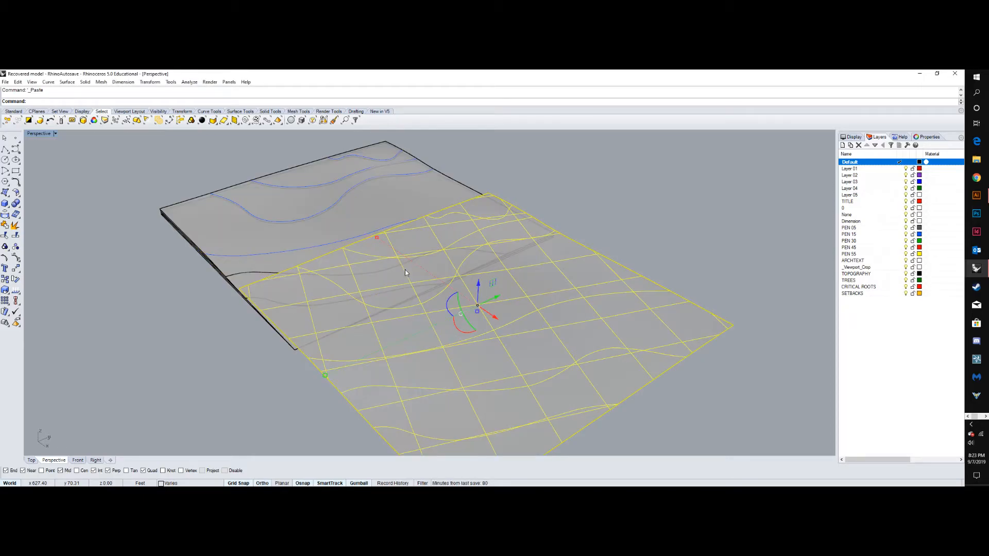
left_click(492, 316)
type("200")
key("Return")
scroll(456, 260, "down", 5)
key("Escape")
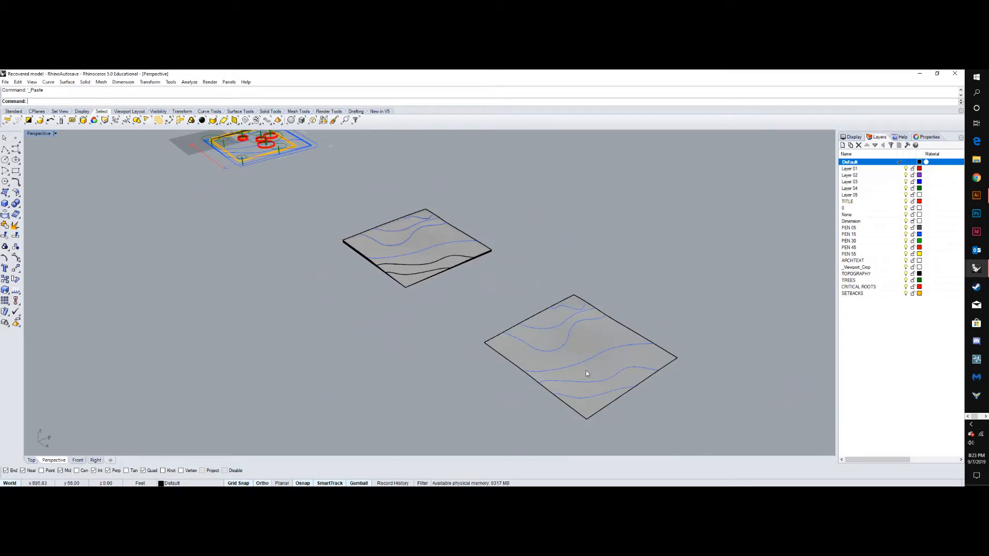
- Examine the copied surface and its contours in the Perspective and Top views
right_click_drag(579, 279, 639, 297)
right_click_drag(615, 256, 623, 304)
left_click(624, 306)
key("Escape")
left_click(637, 291)
scroll(716, 354, "up", 3)
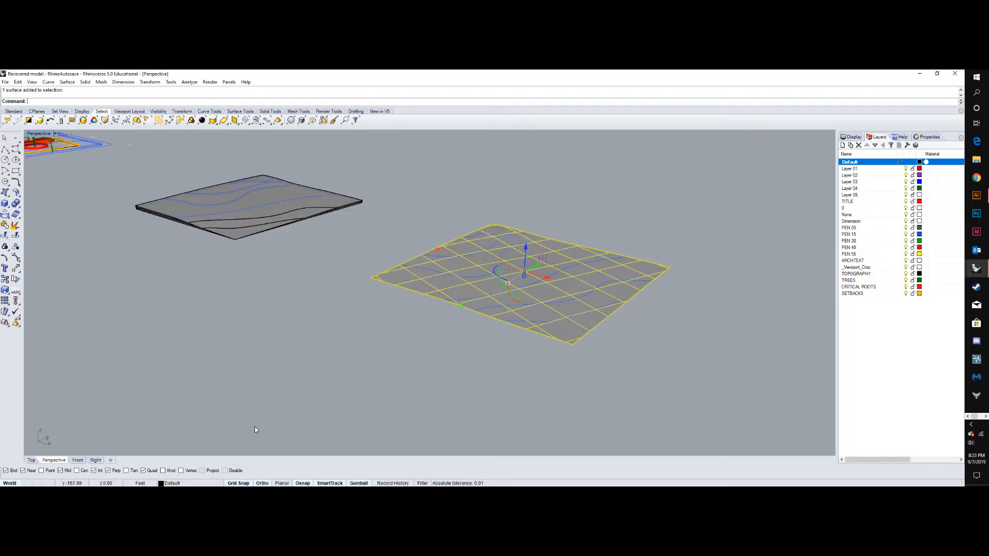
left_click(31, 460)
scroll(264, 403, "down", 5)
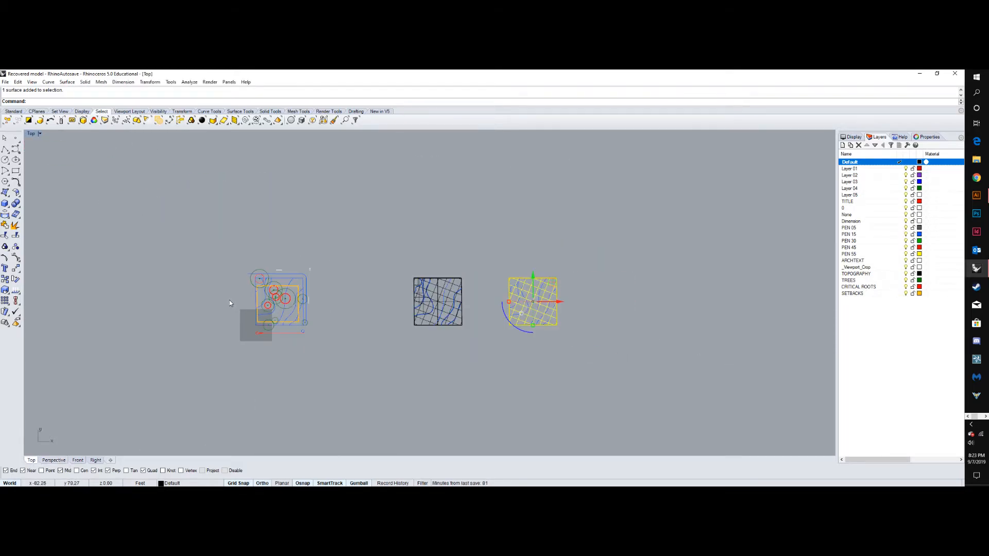
scroll(389, 296, "up", 2)
key("Escape")
scroll(339, 258, "up", 3)
left_click(337, 258)
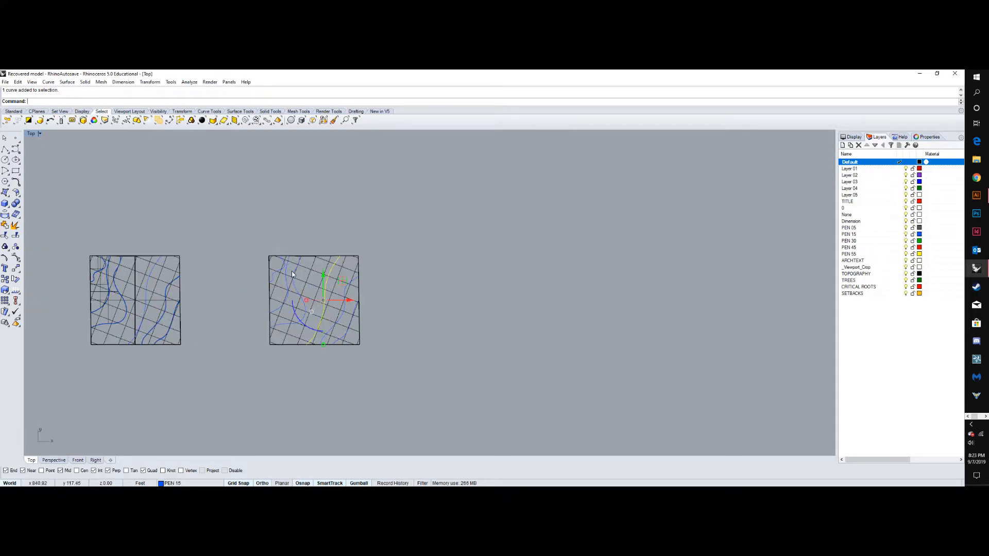
scroll(313, 290, "up", 2)
key("Escape")
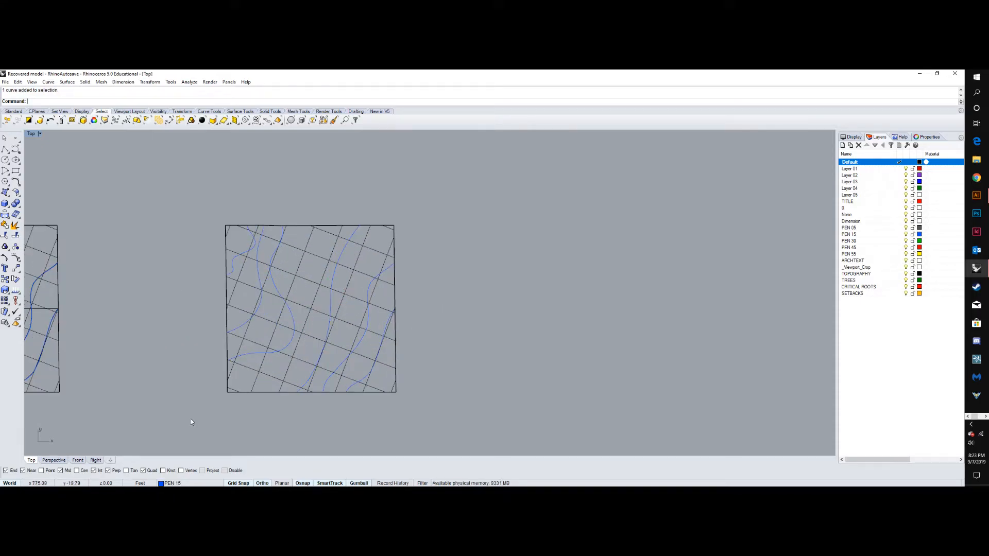
- Examine the copied surface's smooth slope in Perspective from low and high angles, comparing it with the stepped model
left_click(54, 461)
right_click_drag(413, 385, 332, 328)
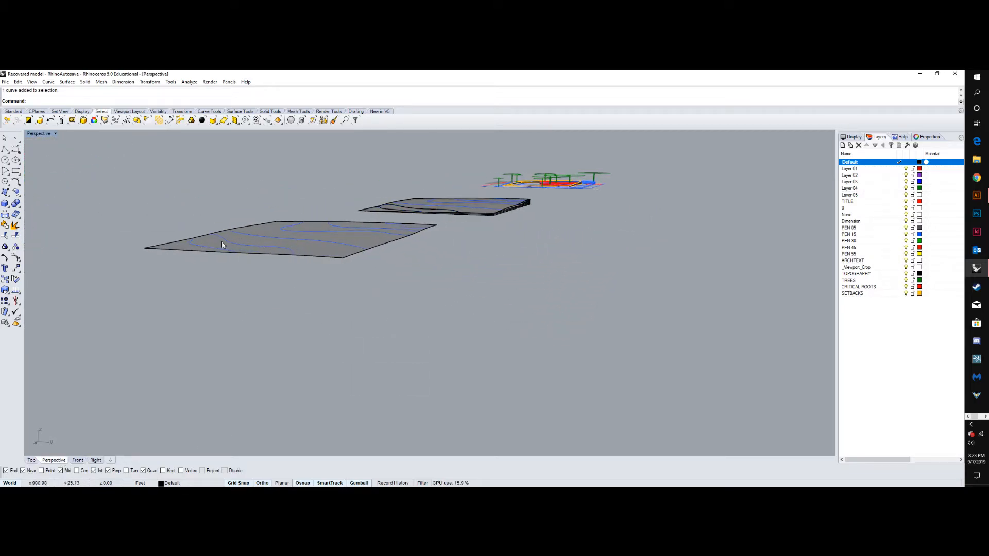
right_click_drag(293, 226, 232, 214)
scroll(233, 211, "up", 5)
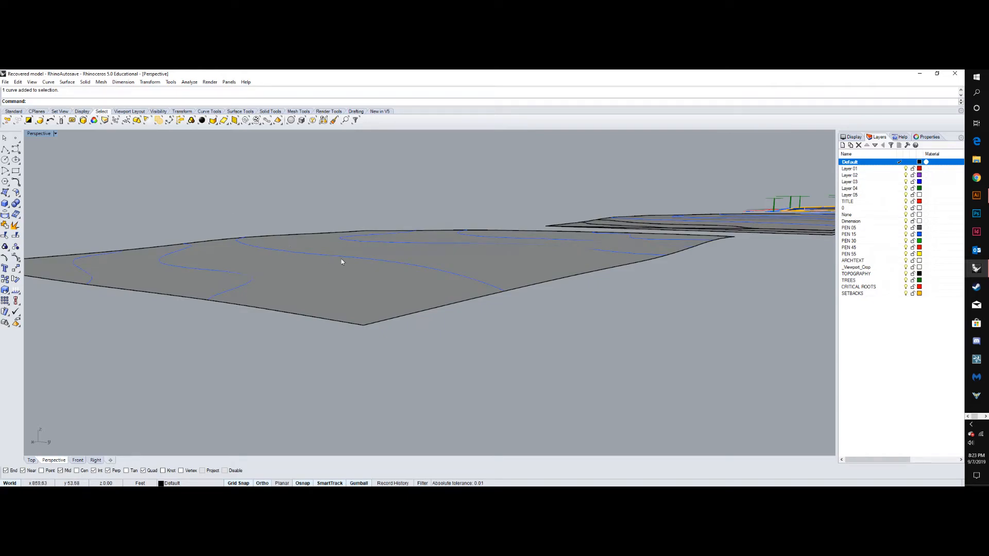
scroll(477, 271, "down", 3)
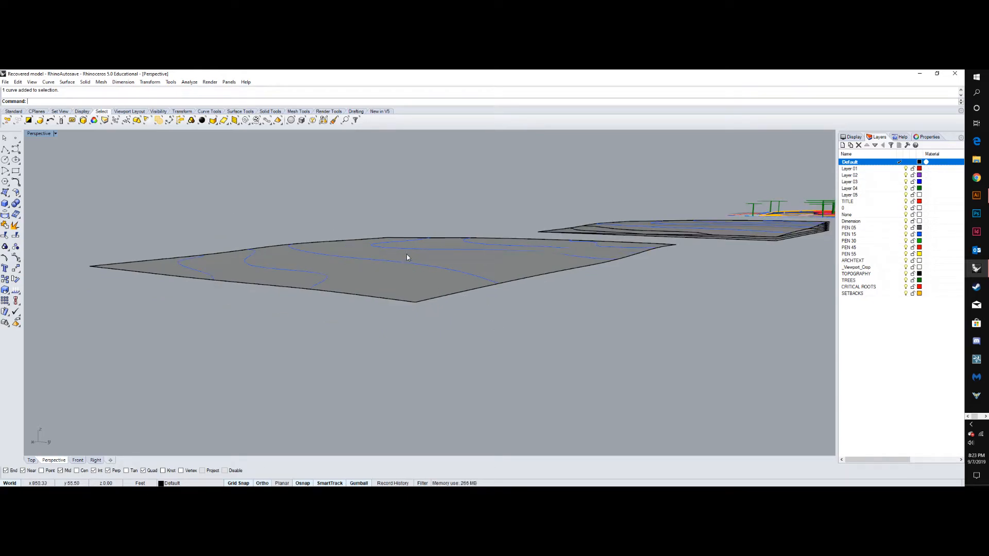
right_click_drag(504, 285, 532, 282)
right_click_drag(534, 319, 342, 268)
scroll(342, 268, "up", 6)
scroll(451, 272, "down", 3)
right_click_drag(450, 272, 516, 307)
scroll(450, 265, "down", 4)
scroll(495, 264, "up", 2)
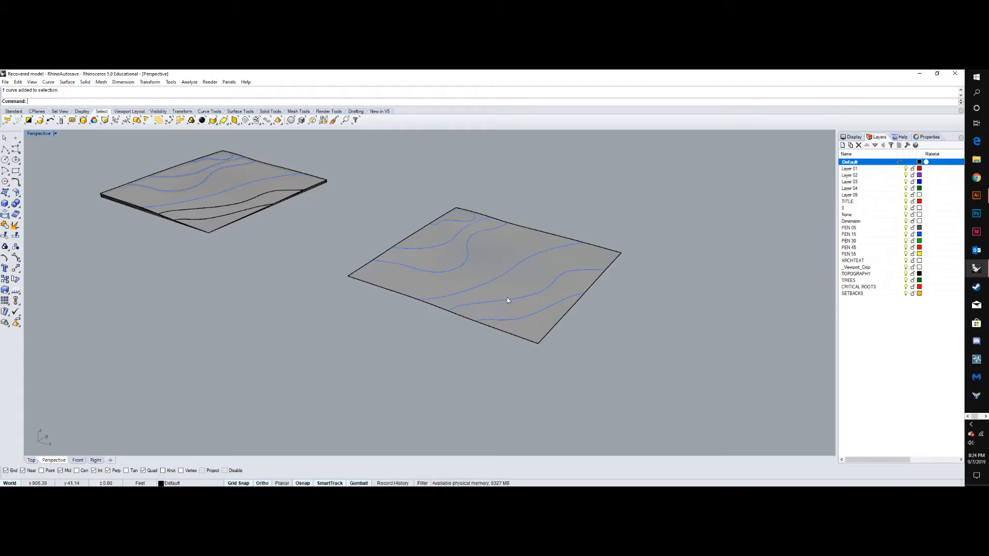
left_click(507, 298)
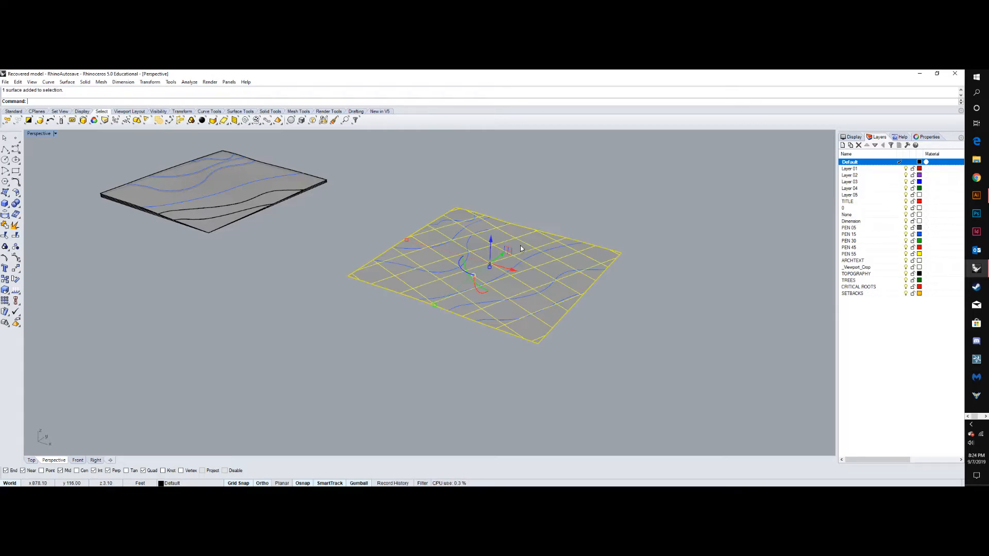
left_click(613, 301)
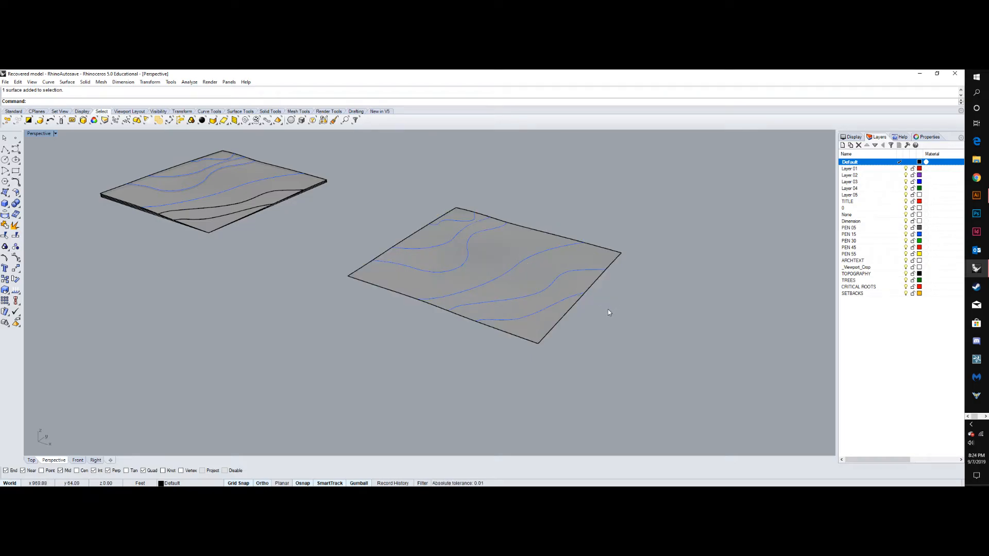
- Draw a closed four-sided polyline on the ground plane in front of the topography models
scroll(634, 362, "down", 3)
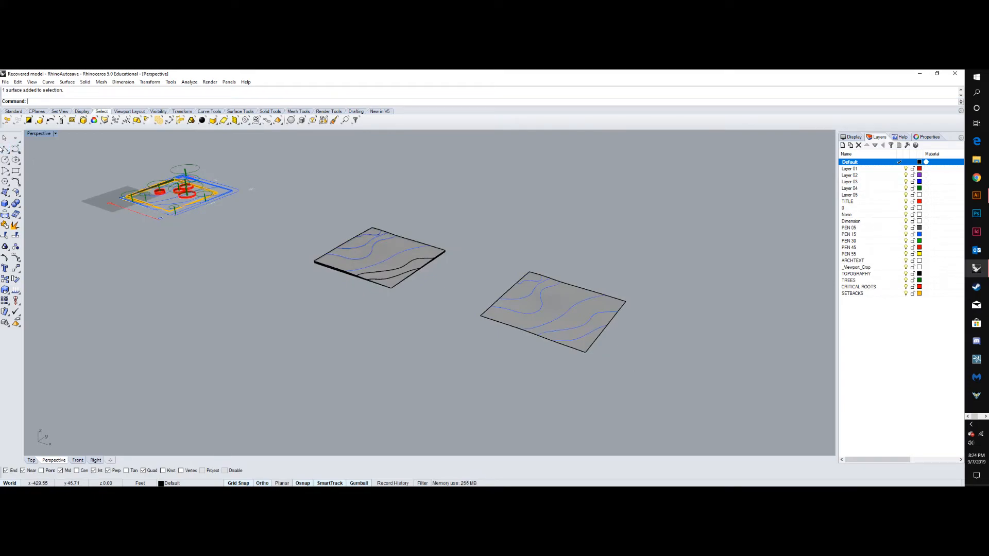
left_click(5, 150)
scroll(261, 347, "up", 2)
left_click(242, 339)
left_click(288, 311)
left_click(352, 337)
left_click(291, 379)
left_click(242, 339)
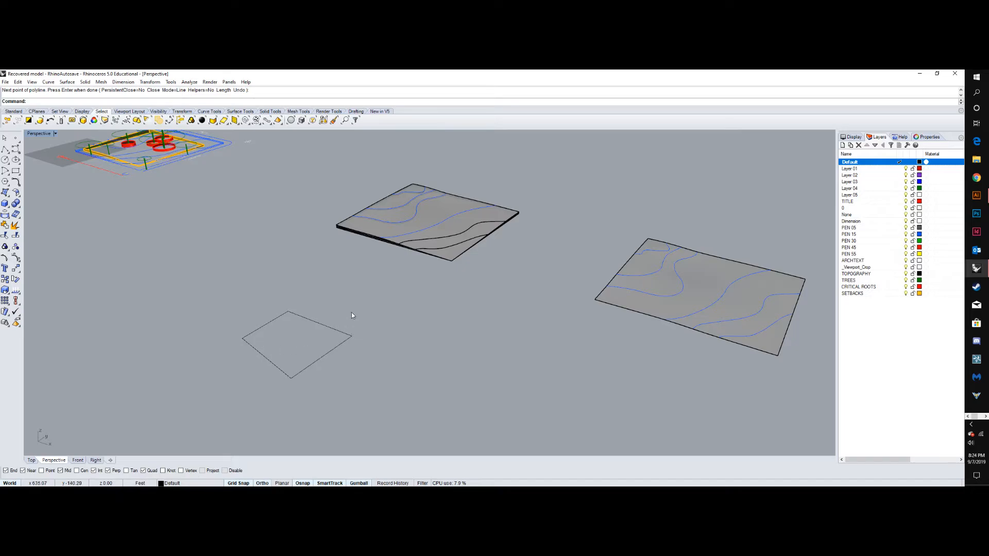
- Try the NetworkSrf command with the four-sided polyline as the network curve
type("NetworkS")
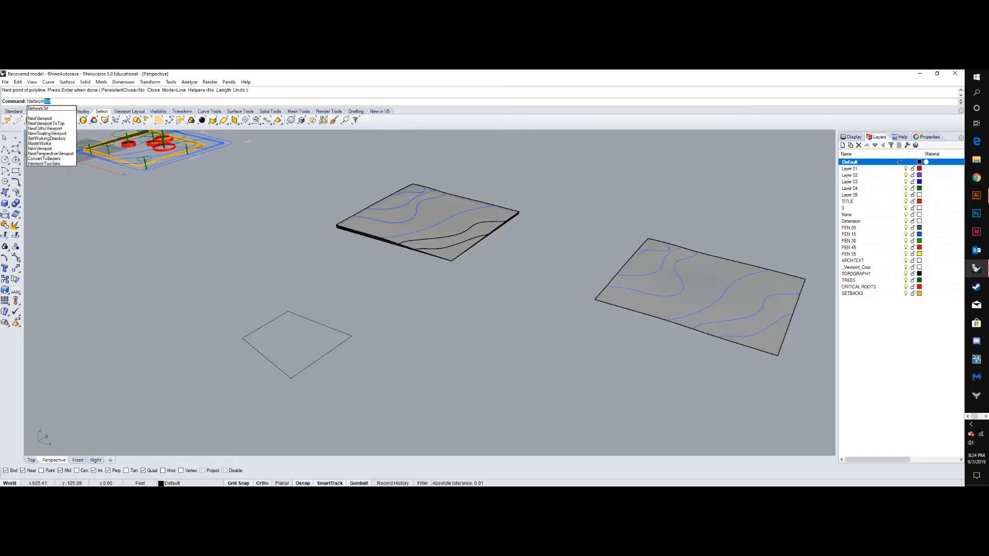
type("rf")
key("Return")
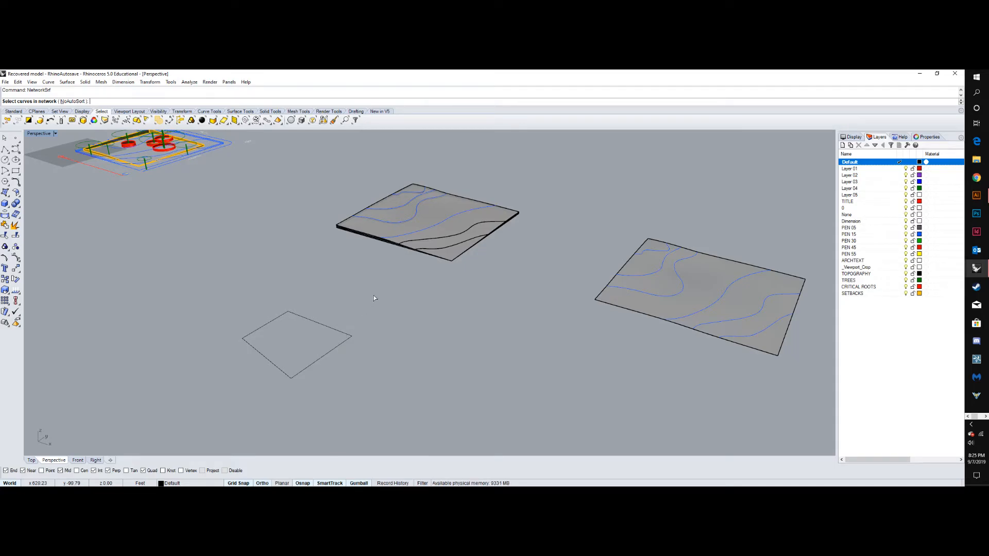
left_click_drag(247, 393, 248, 391)
key("Return")
right_click_drag(353, 371, 442, 356)
right_click(403, 349)
left_click(283, 353)
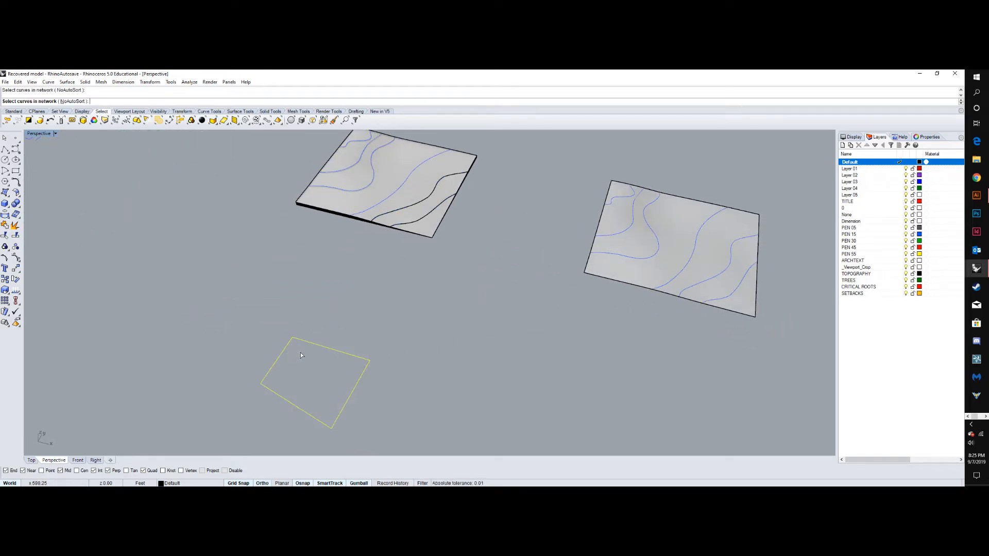
key("Escape")
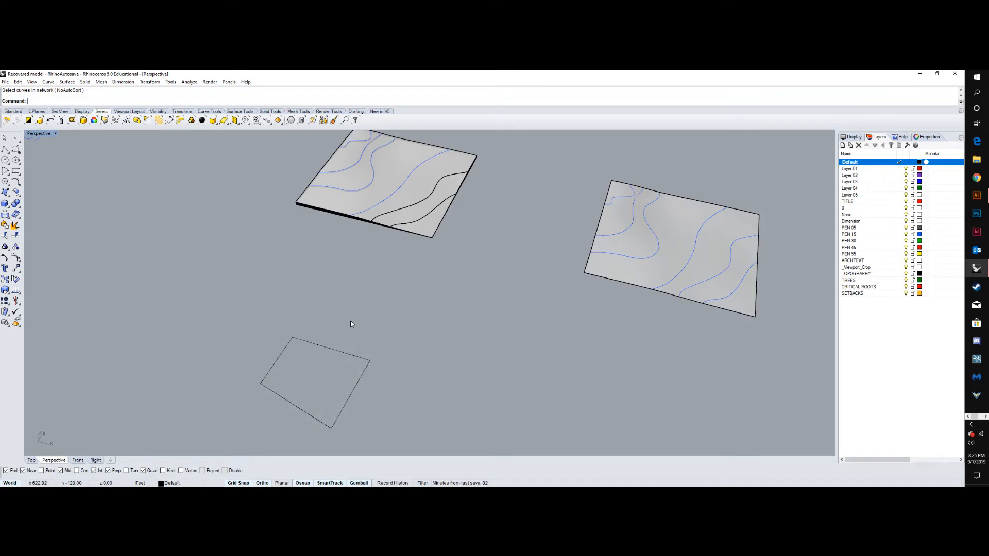
- Delete the four-sided polyline from the ground plane
mouse_move(389, 289)
right_mouse_down()
mouse_move(361, 322)
mouse_move(393, 342)
mouse_move(398, 302)
right_mouse_up()
left_click(402, 345)
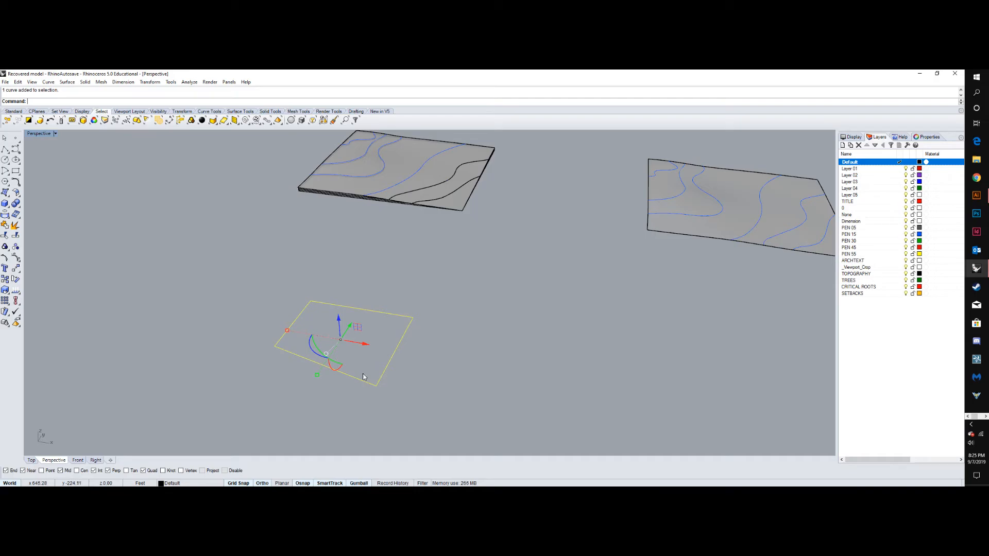
left_click(413, 347)
left_click(402, 348)
key("Delete")
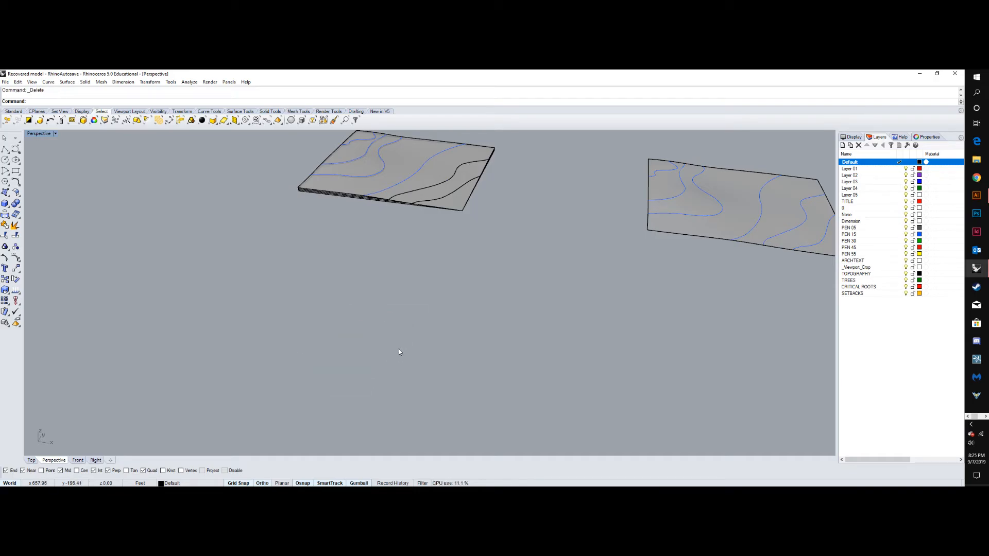
right_click_drag(347, 366, 448, 349)
scroll(479, 397, "down", 3)
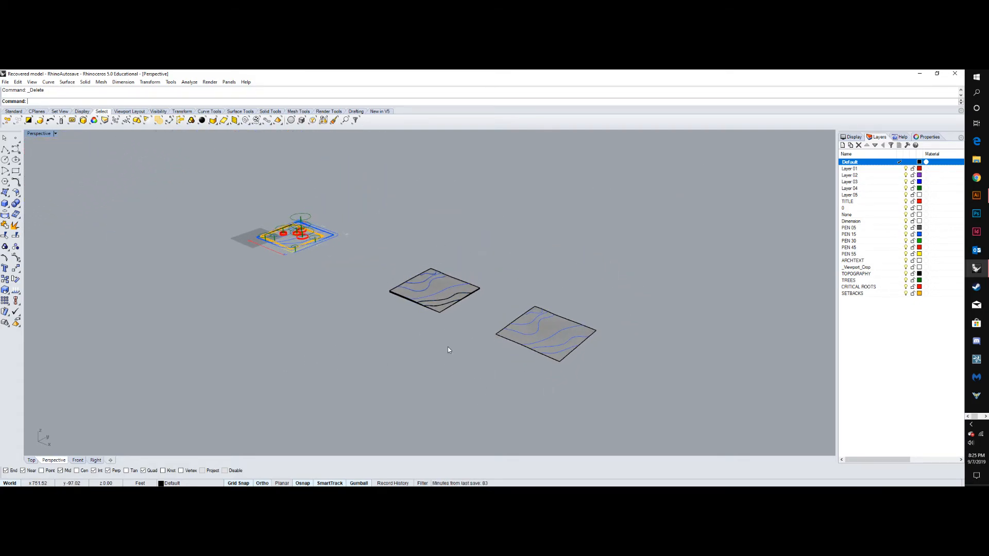